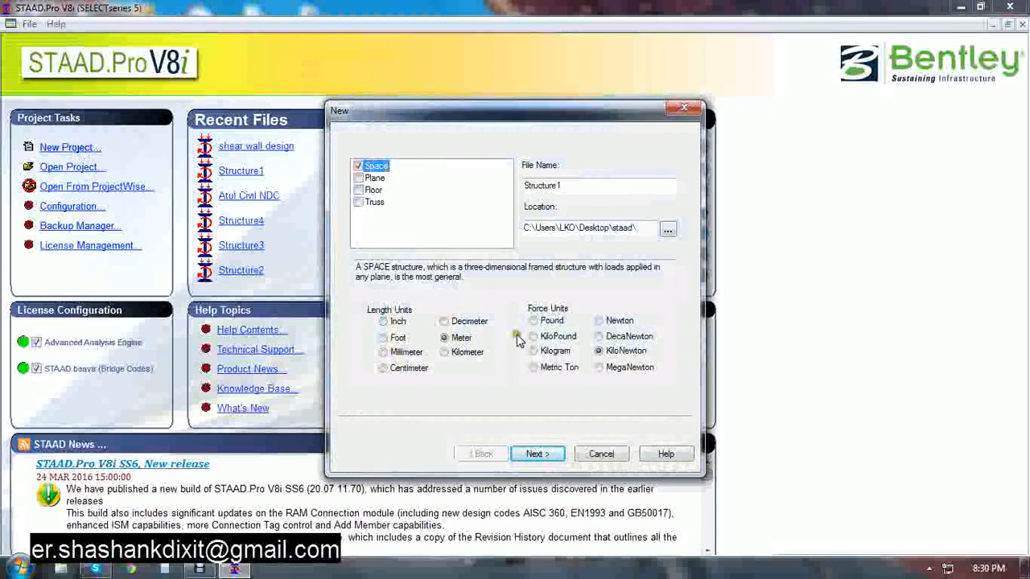
# Create a new Space structure in Meter and KiloNewton units and finish the setup wizard
pyautogui.click(534, 455)
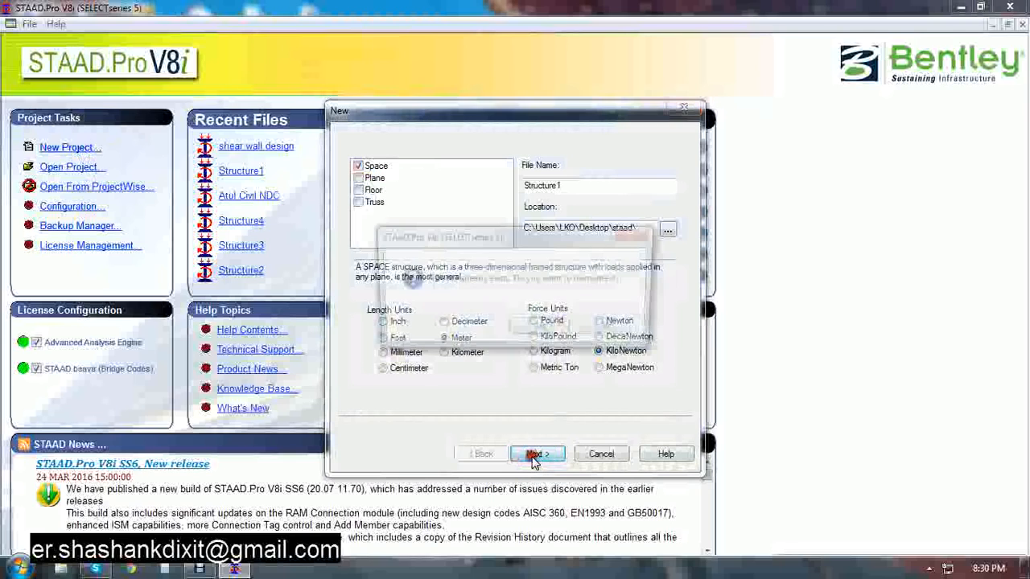
pyautogui.click(542, 330)
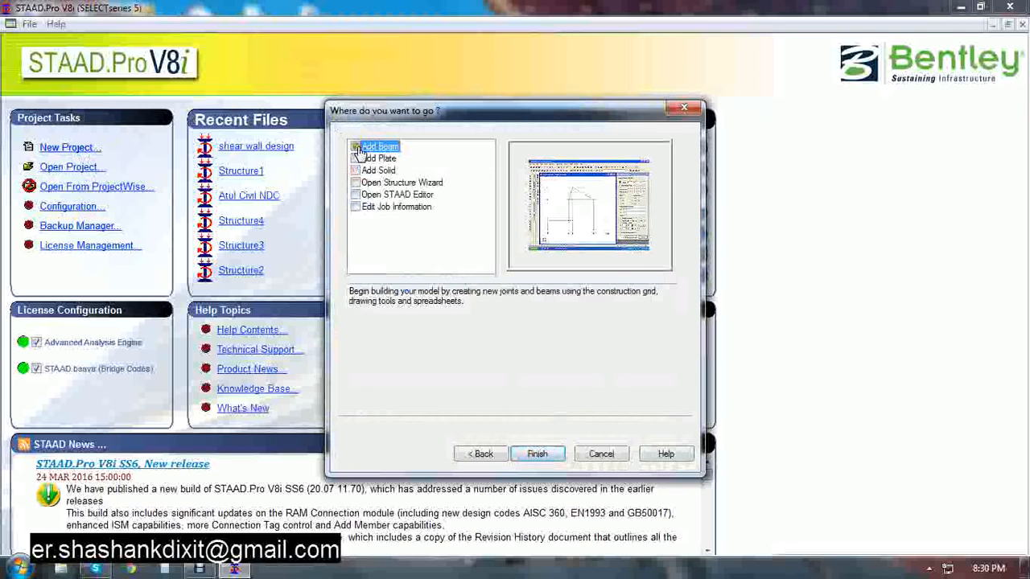
pyautogui.click(537, 454)
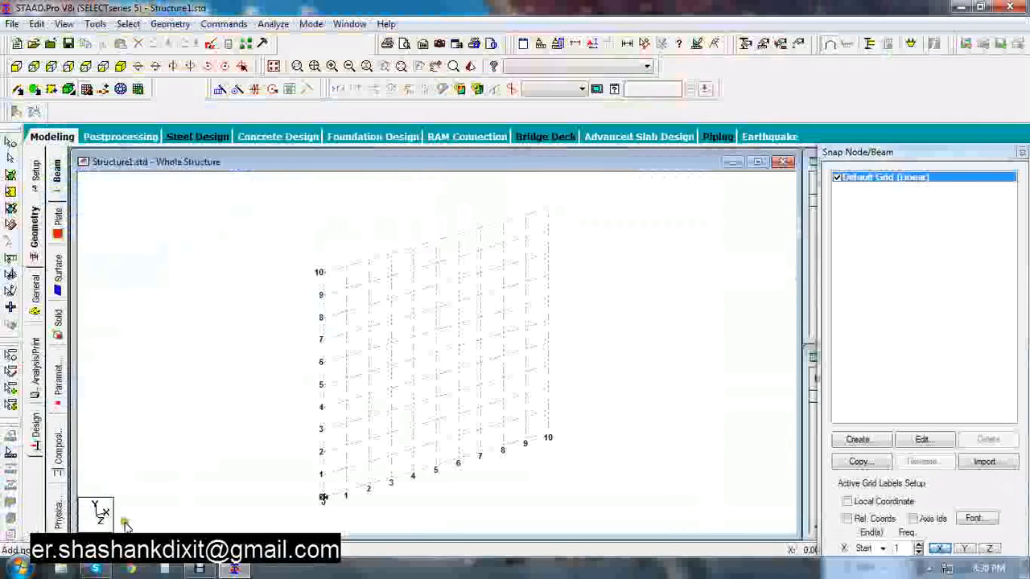
# Run the Structure Wizard and pick the Bay Frame prototype from the Frame Models type
pyautogui.click(170, 24)
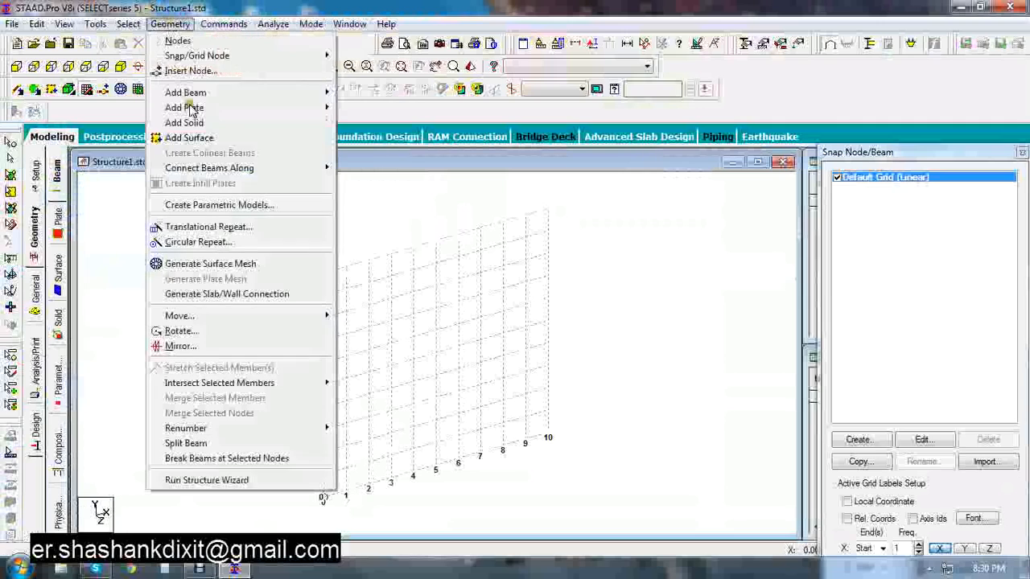
pyautogui.click(190, 483)
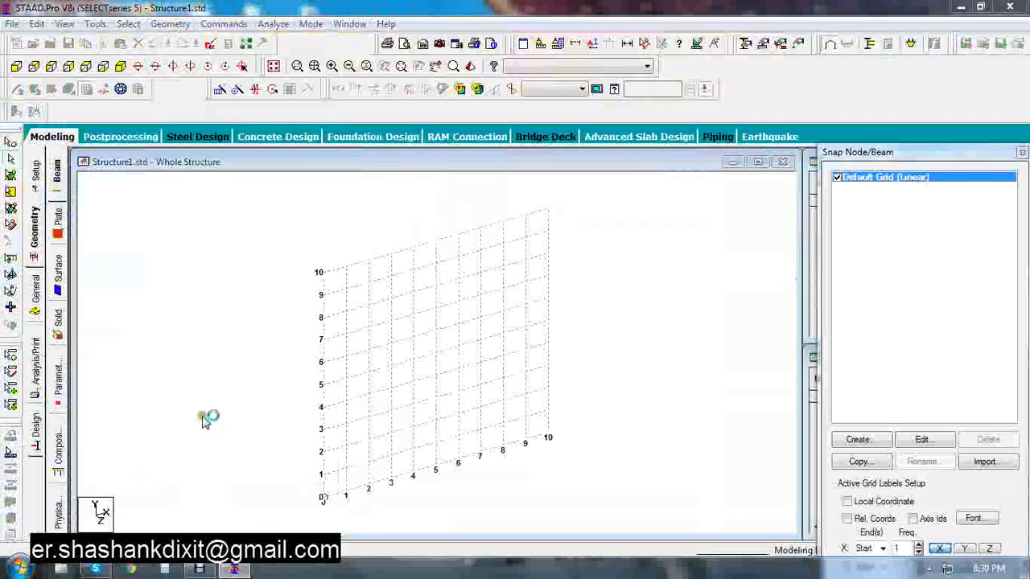
pyautogui.click(242, 245)
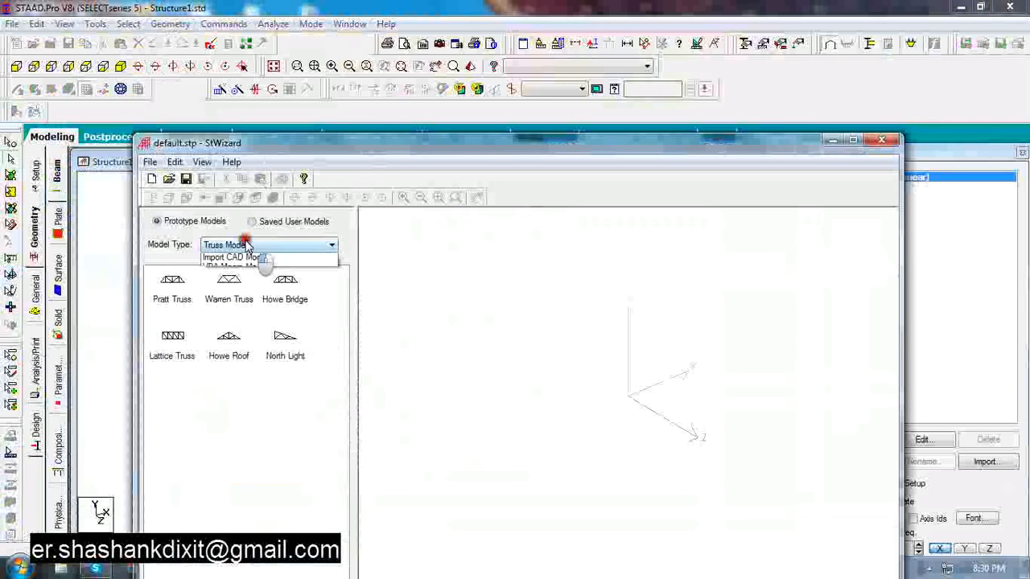
pyautogui.click(229, 269)
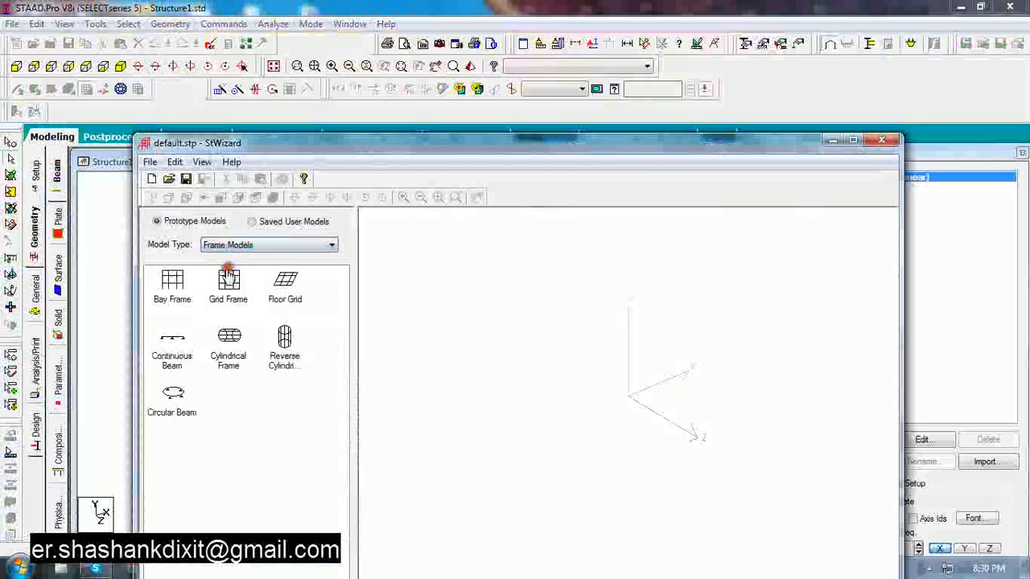
pyautogui.click(171, 286)
pyautogui.doubleClick(171, 287)
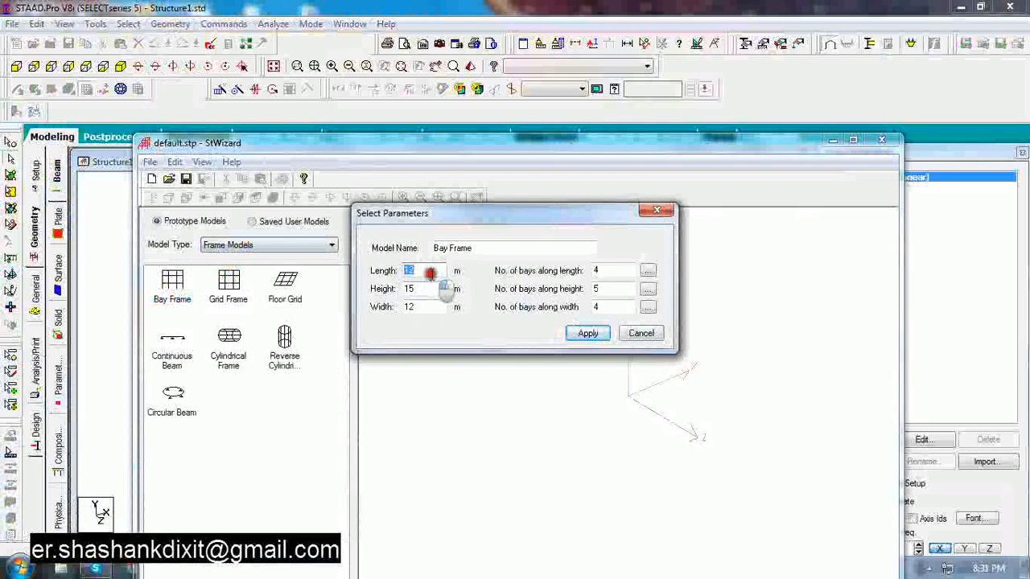
# Set the bay frame length to 6 m, height to 9 m and width to 6 m
pyautogui.write('6')
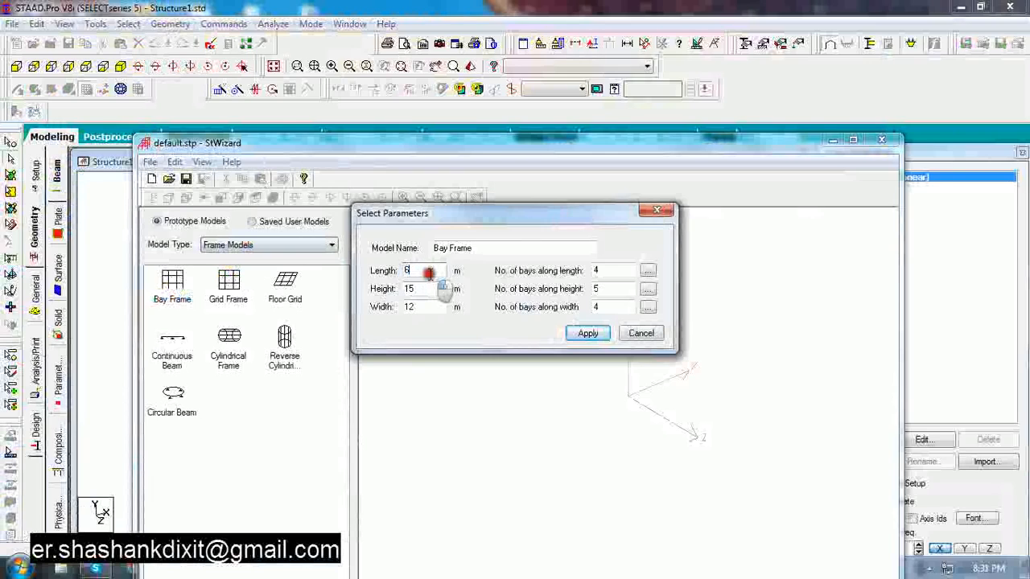
pyautogui.press('Tab')
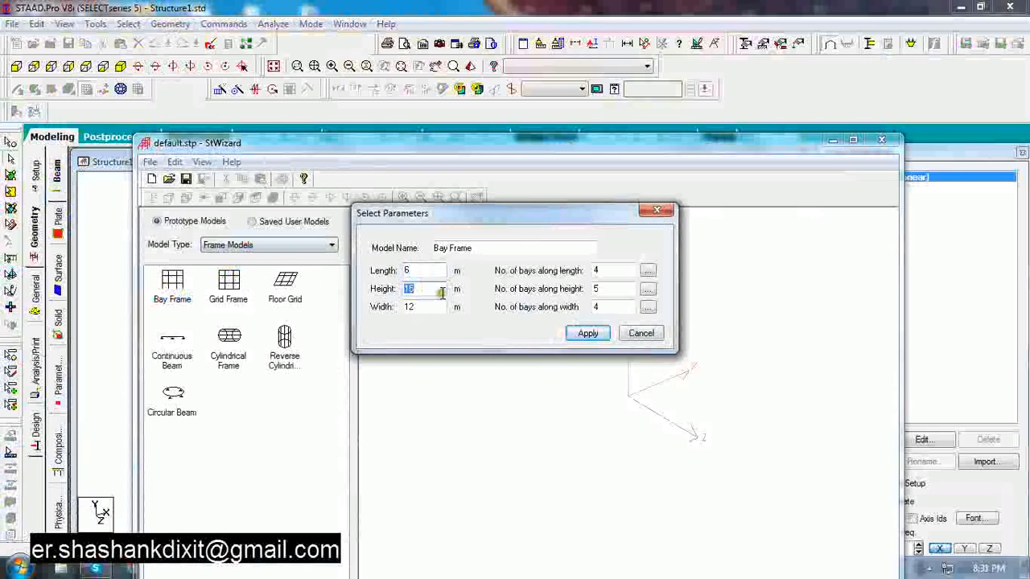
pyautogui.write('9')
pyautogui.press('Tab')
pyautogui.write('6')
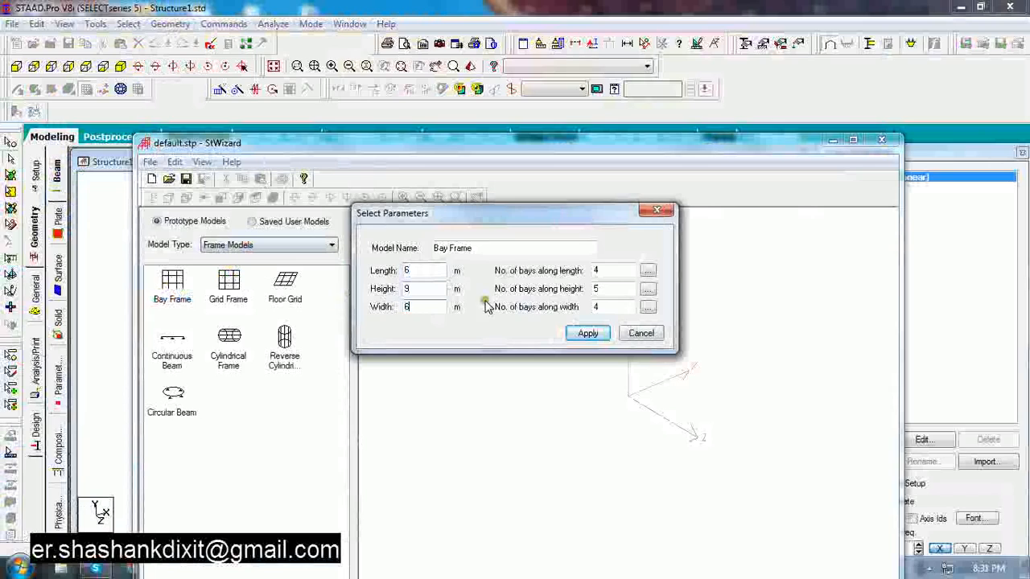
# Set 2 bays along length, 3 along height and 2 along width, and apply the parameters
pyautogui.moveTo(620, 273); pyautogui.dragTo(567, 270)
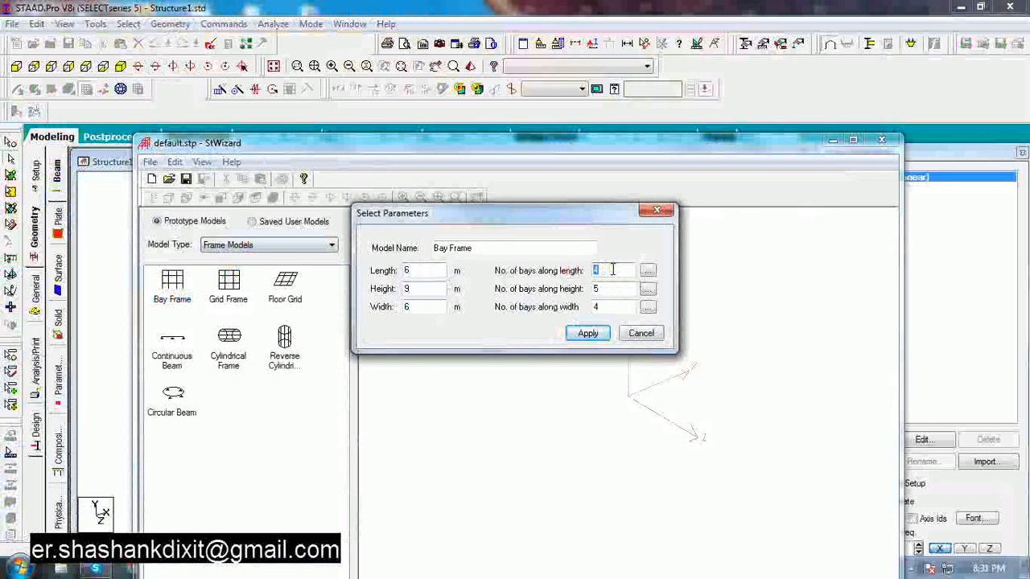
pyautogui.moveTo(617, 287); pyautogui.dragTo(554, 289)
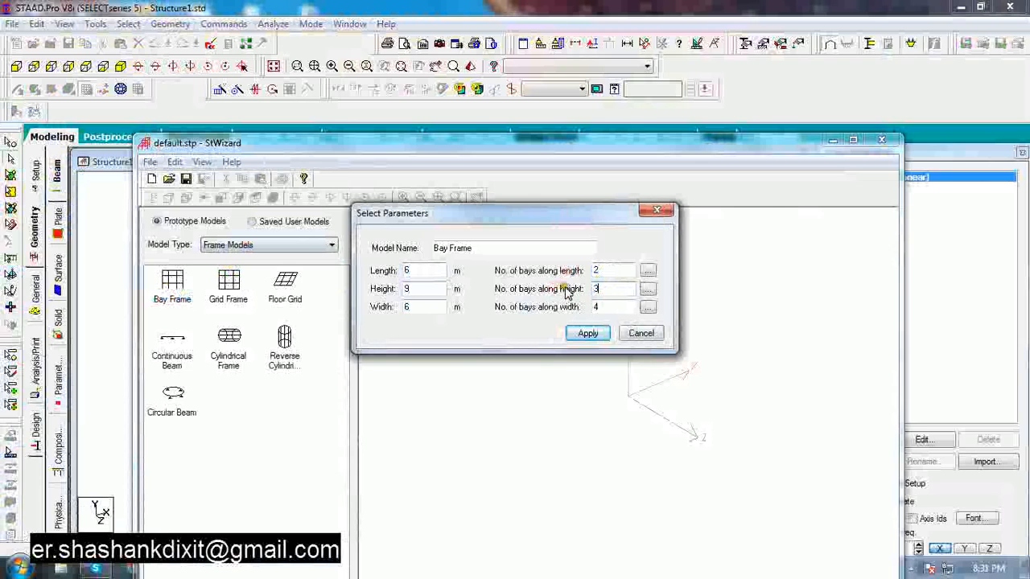
pyautogui.moveTo(611, 302); pyautogui.dragTo(569, 314)
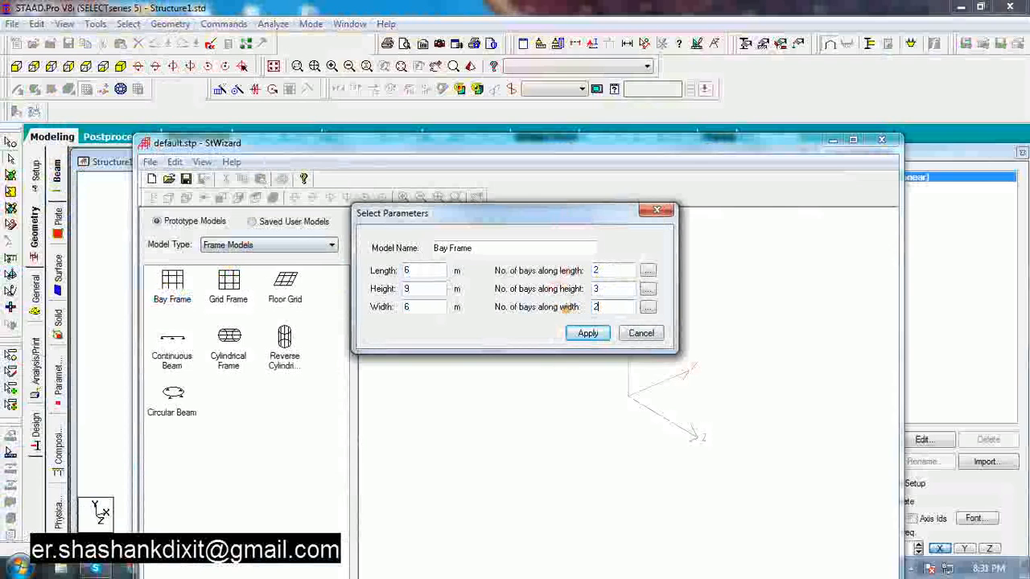
pyautogui.click(593, 337)
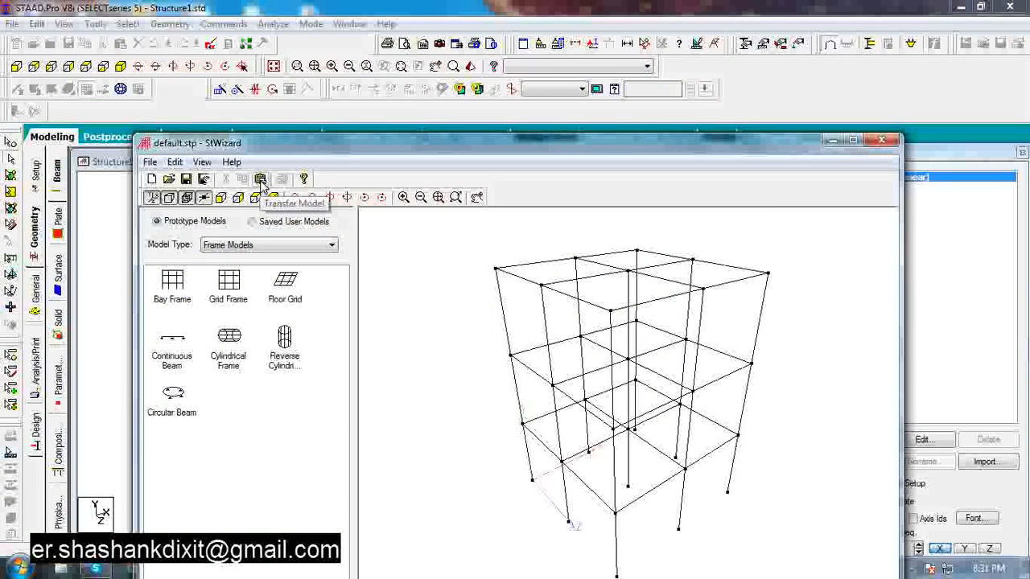
# Transfer the bay frame model into the structure with zero X, Y and Z offsets
pyautogui.click(261, 180)
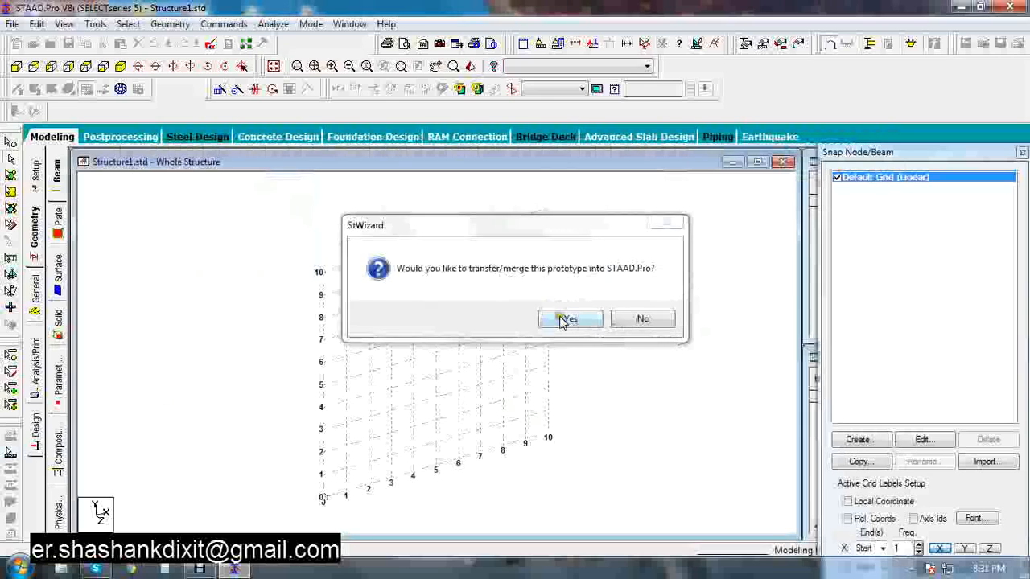
pyautogui.click(561, 319)
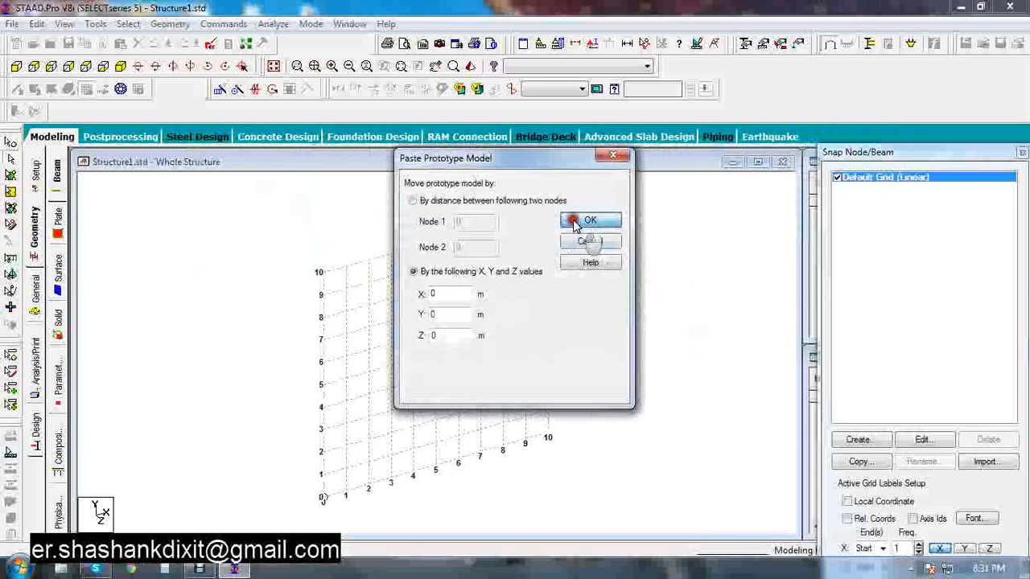
pyautogui.click(584, 223)
pyautogui.click(640, 333)
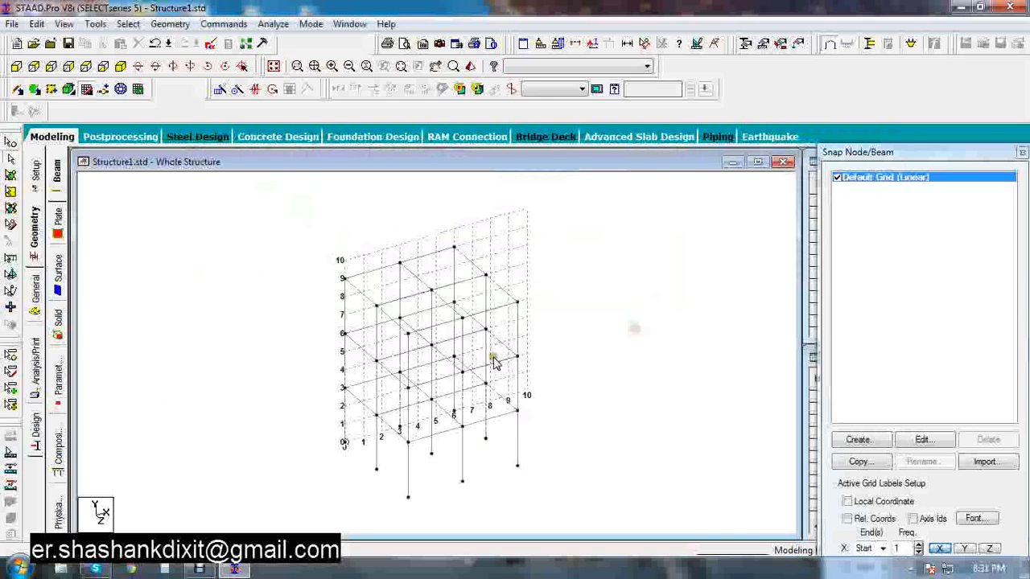
# Define a rectangular concrete section with YD 0.25 m and ZD 0.2 m
pyautogui.click(86, 89)
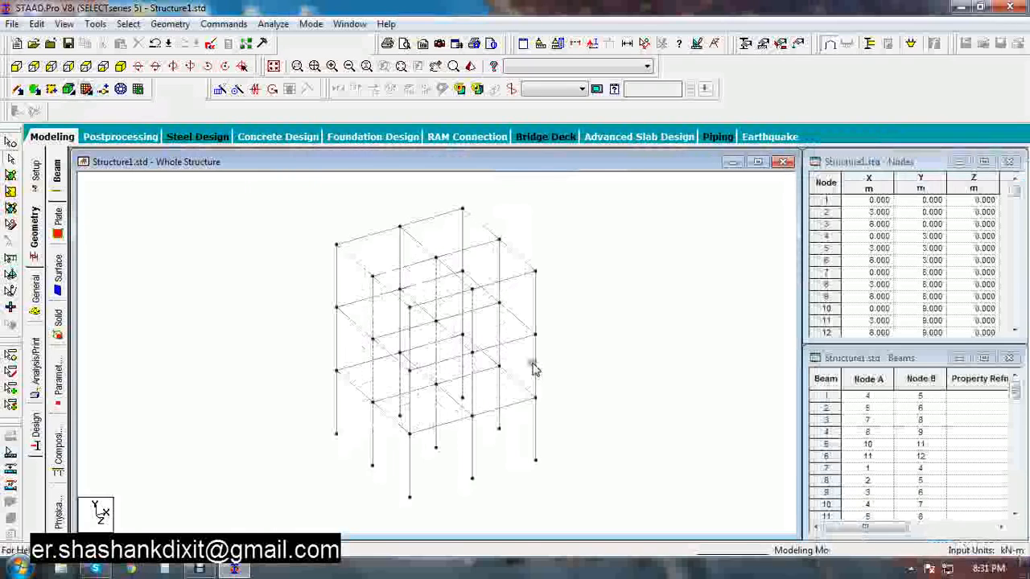
pyautogui.moveTo(588, 436); pyautogui.dragTo(533, 429, button='middle')
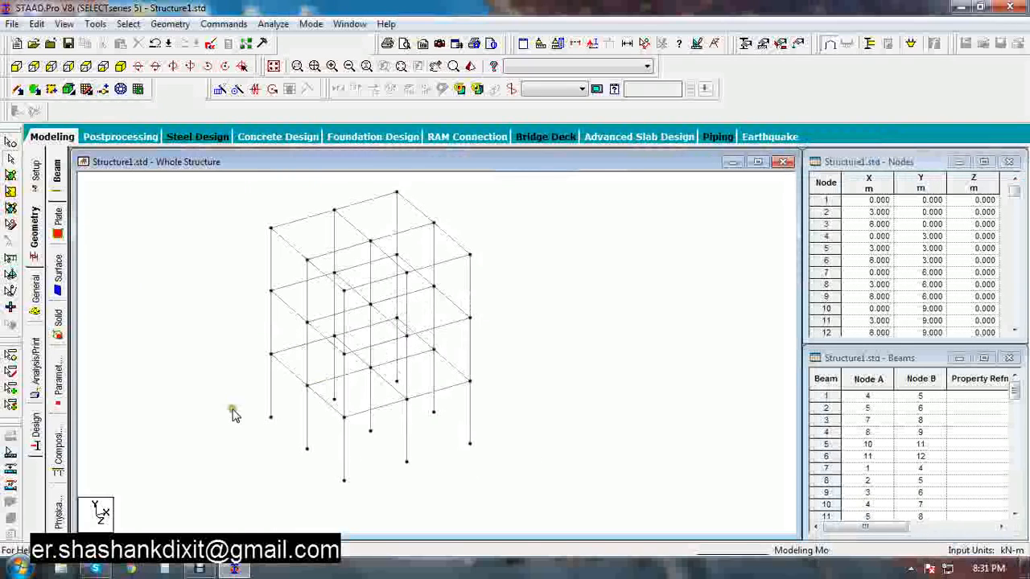
pyautogui.click(35, 292)
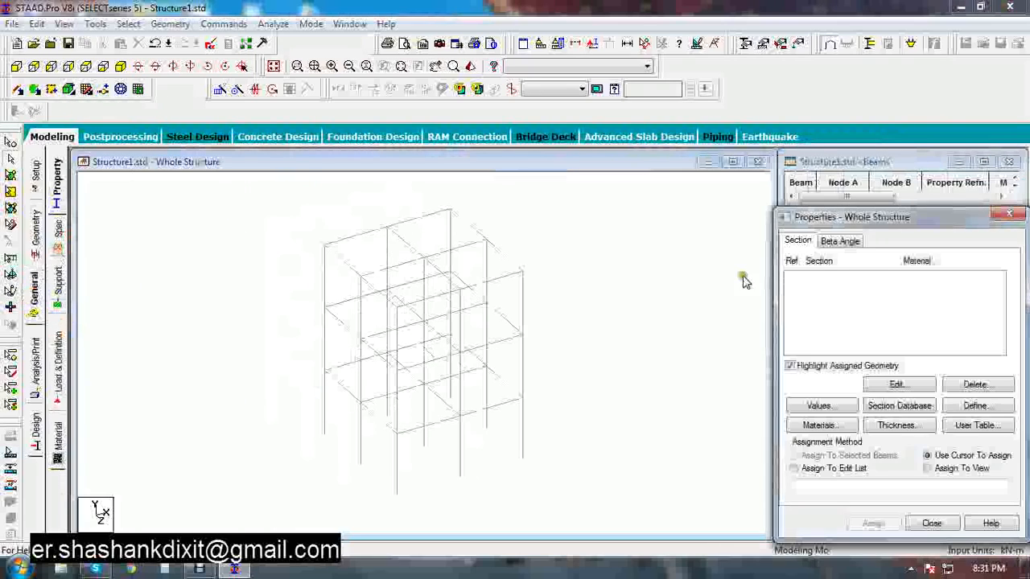
pyautogui.click(975, 407)
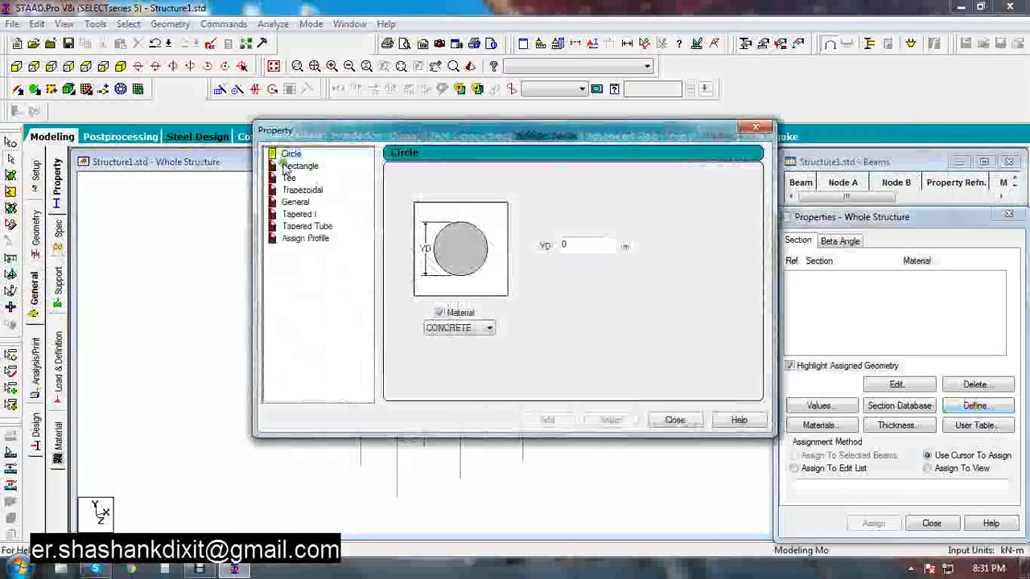
pyautogui.click(293, 166)
pyautogui.click(605, 237)
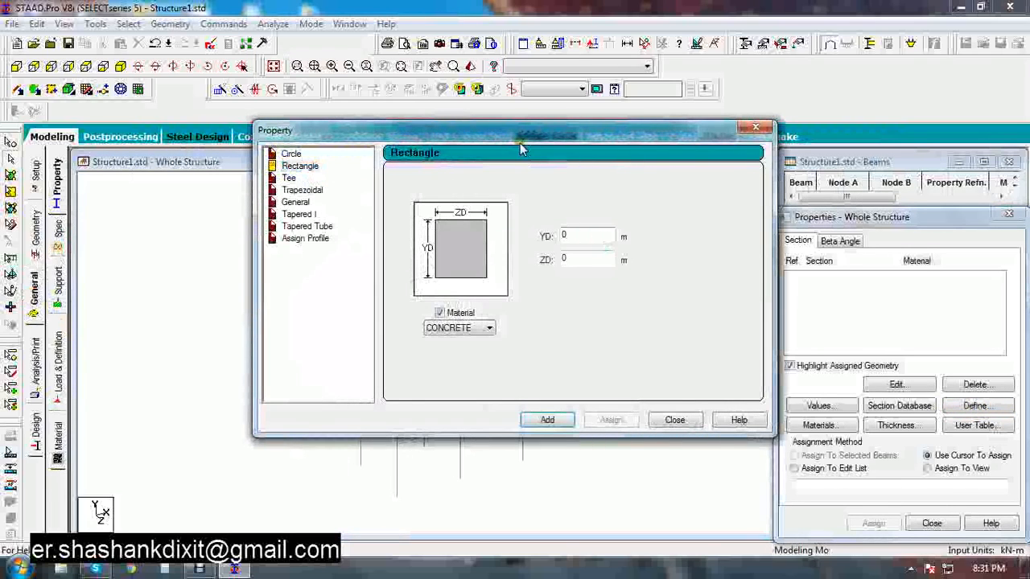
pyautogui.moveTo(513, 138); pyautogui.dragTo(452, 124)
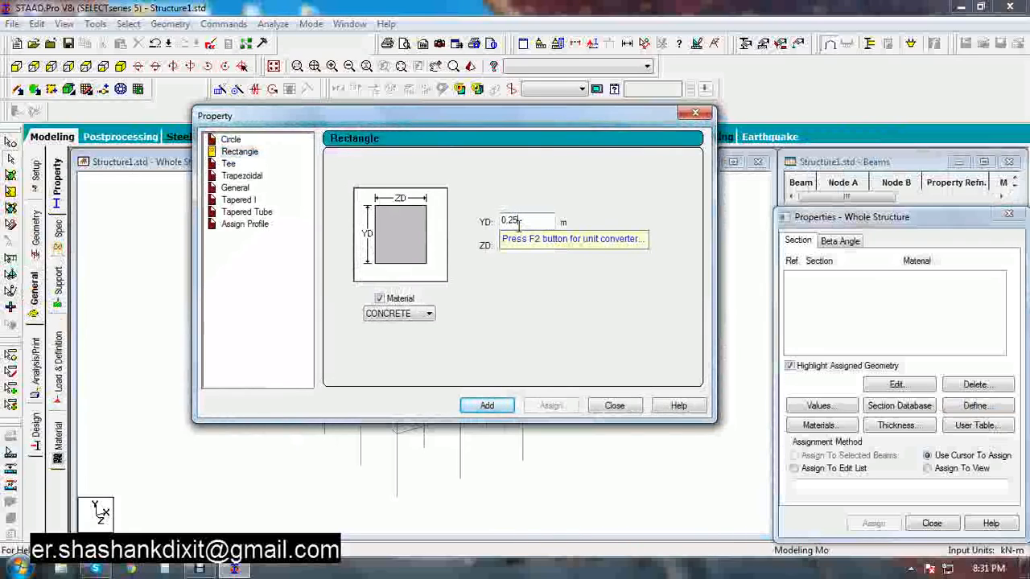
pyautogui.press('Tab')
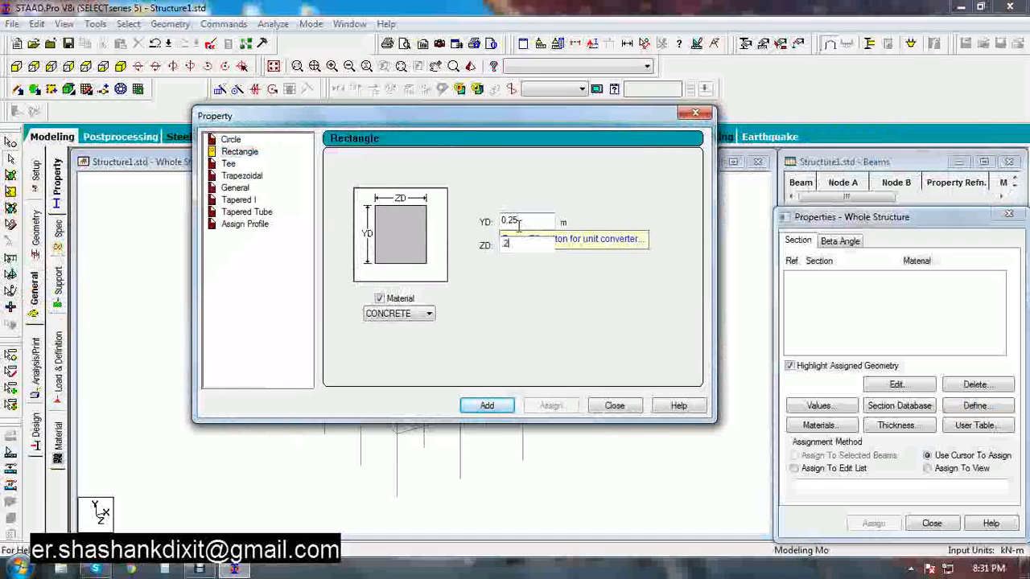
pyautogui.click(487, 404)
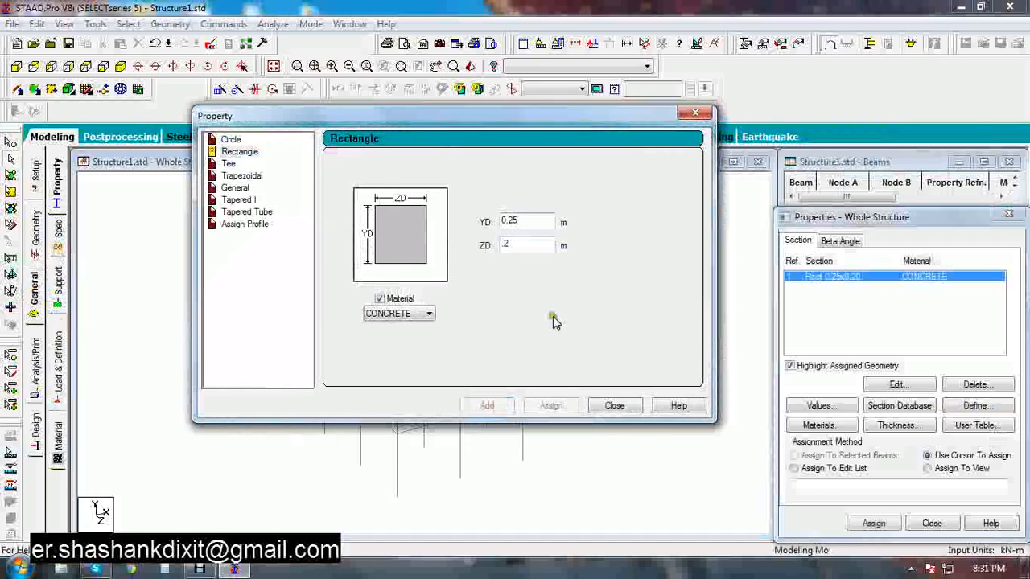
# Add a second rectangular concrete section of 0.3 m by 0.3 m and close the dialog
pyautogui.moveTo(515, 219); pyautogui.dragTo(447, 228)
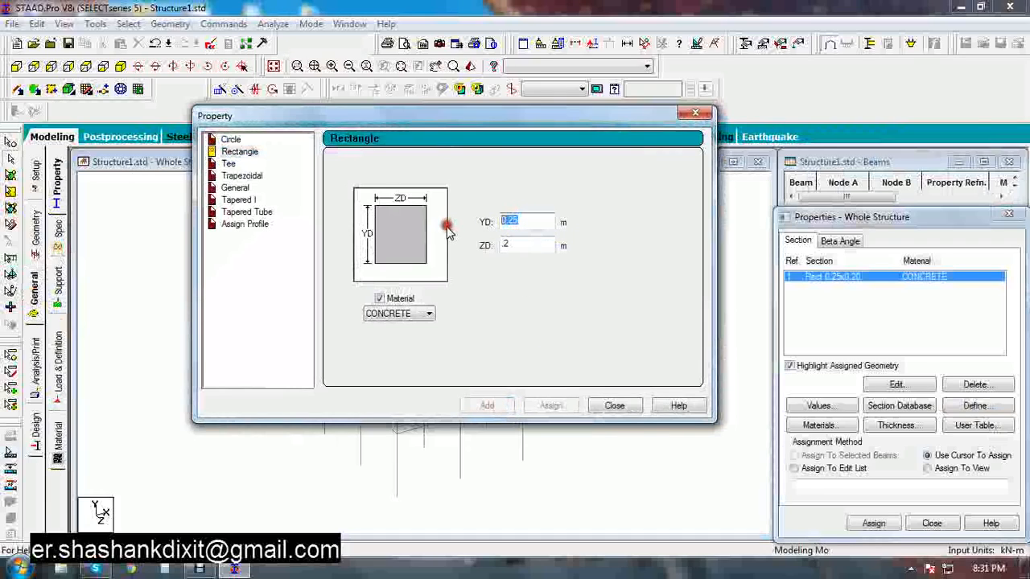
pyautogui.write('.3')
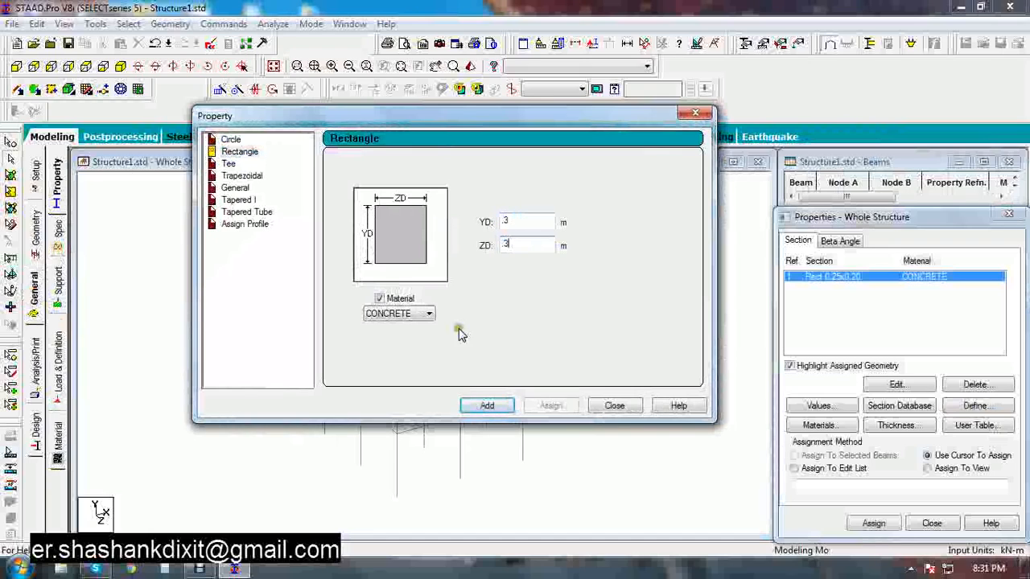
pyautogui.click(483, 406)
pyautogui.click(611, 407)
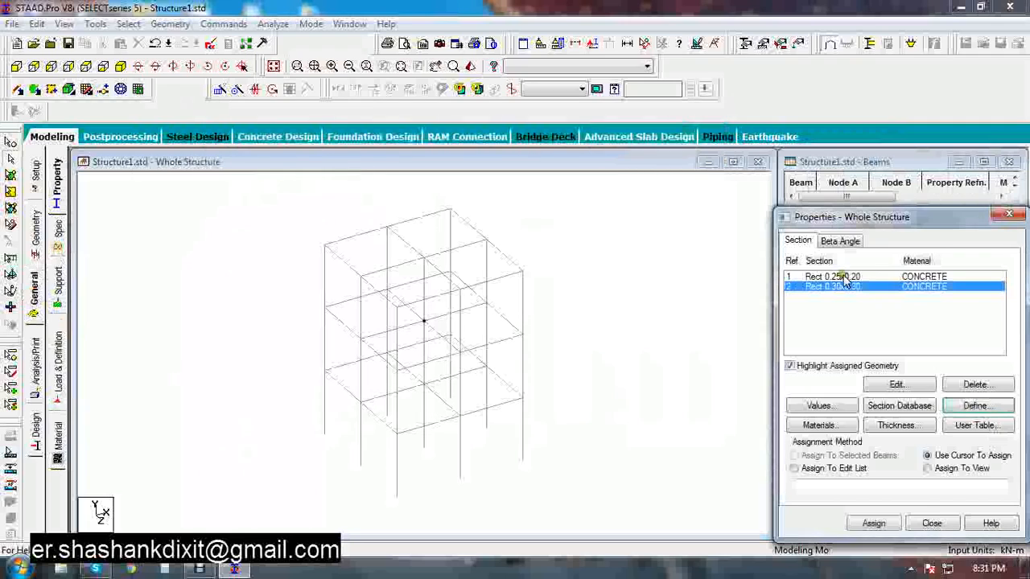
# Select all beams parallel to X and Z and assign the Rect 0.25x0.20 section to them
pyautogui.click(128, 24)
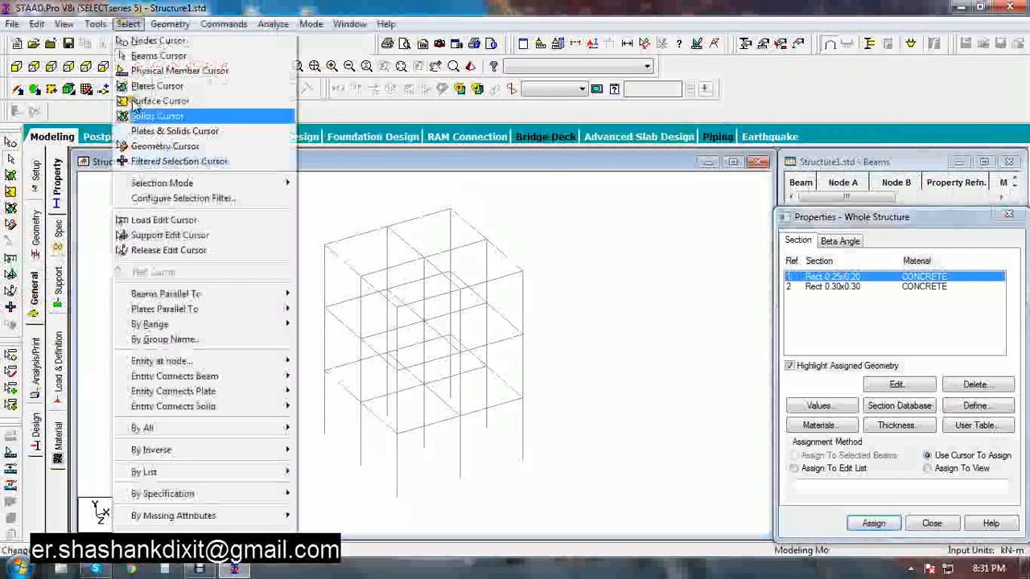
pyautogui.moveTo(185, 295)
pyautogui.click(310, 293)
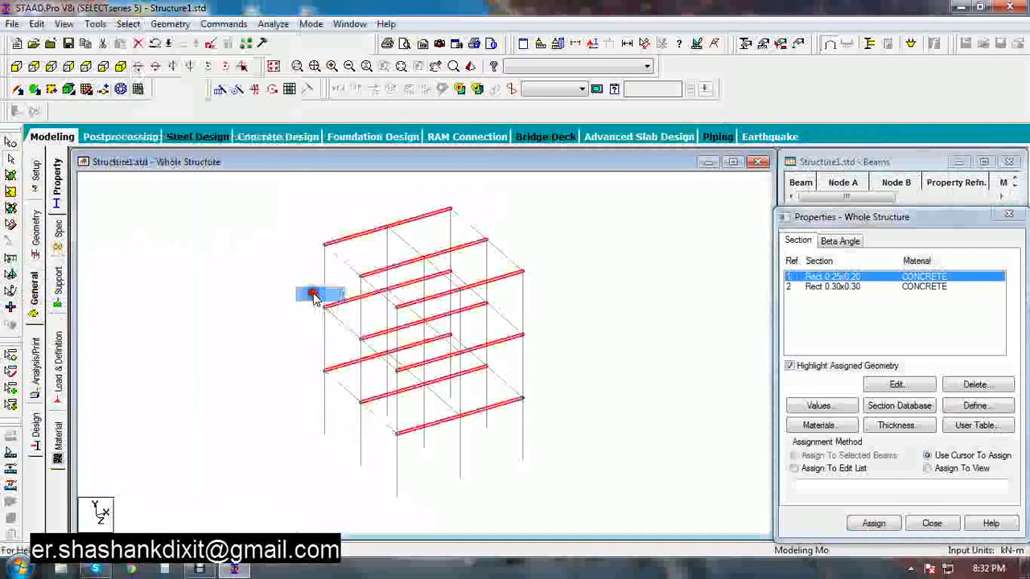
pyautogui.click(127, 23)
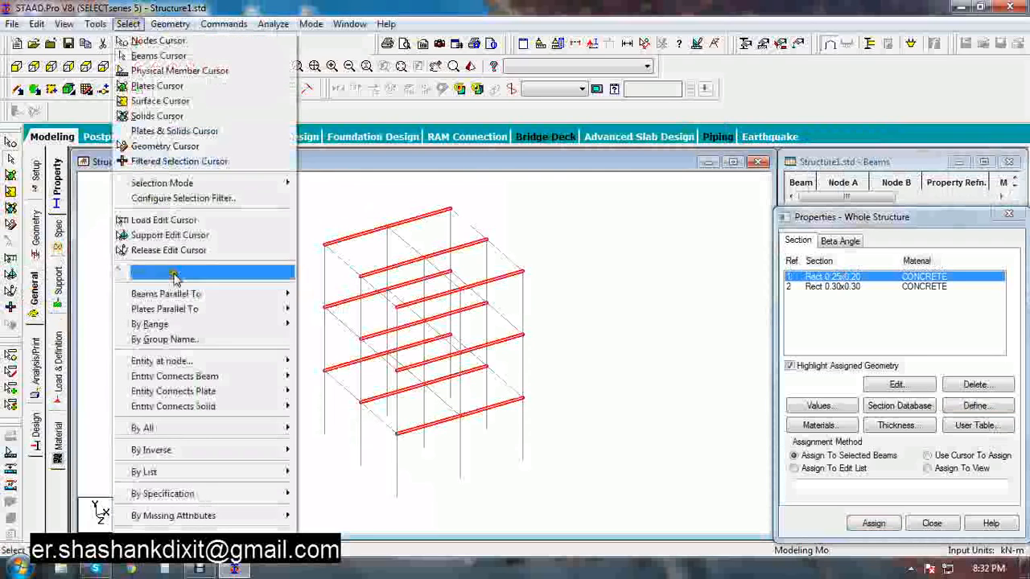
pyautogui.moveTo(185, 296)
pyautogui.click(314, 324)
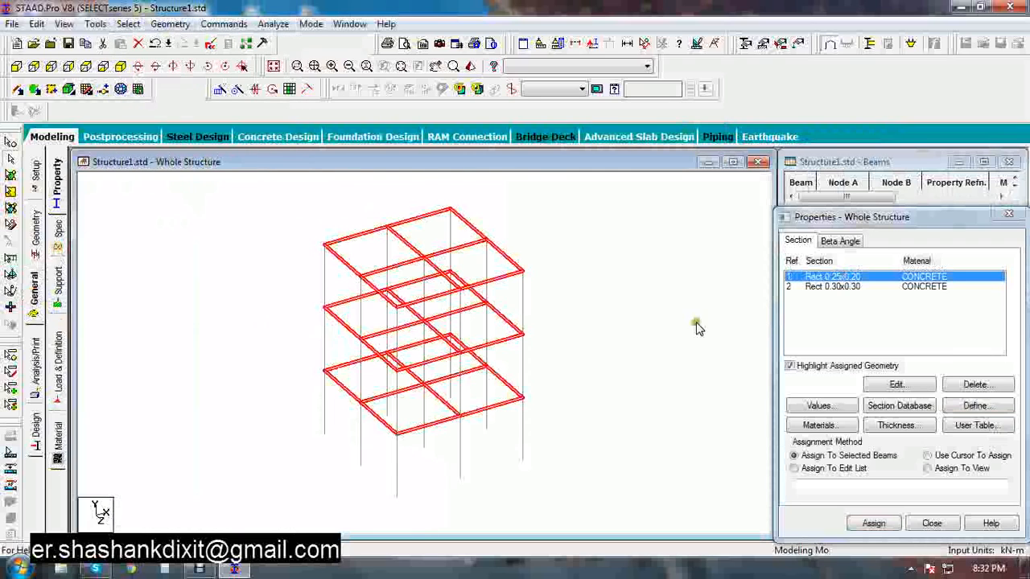
pyautogui.click(873, 524)
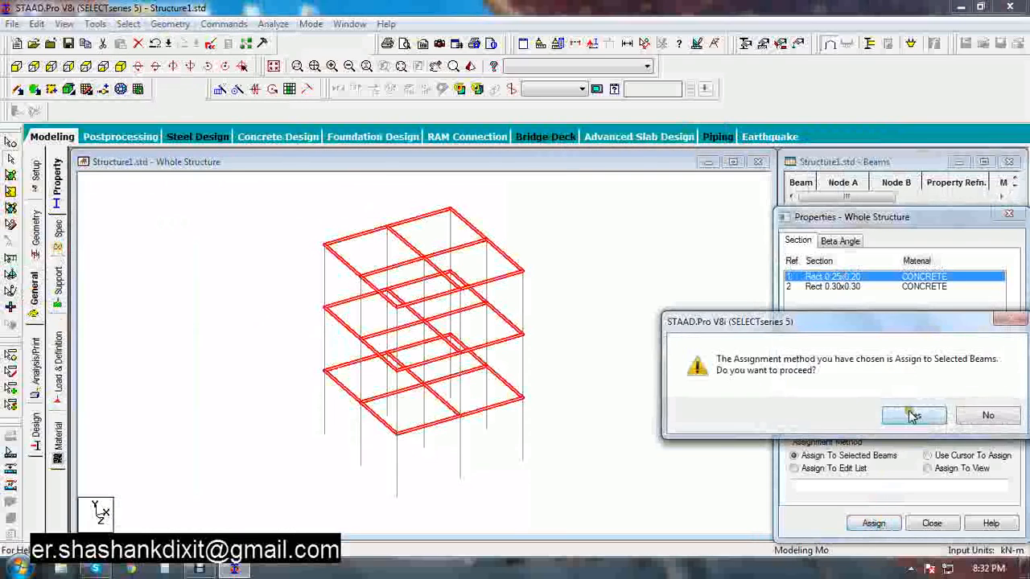
pyautogui.click(911, 415)
pyautogui.click(657, 332)
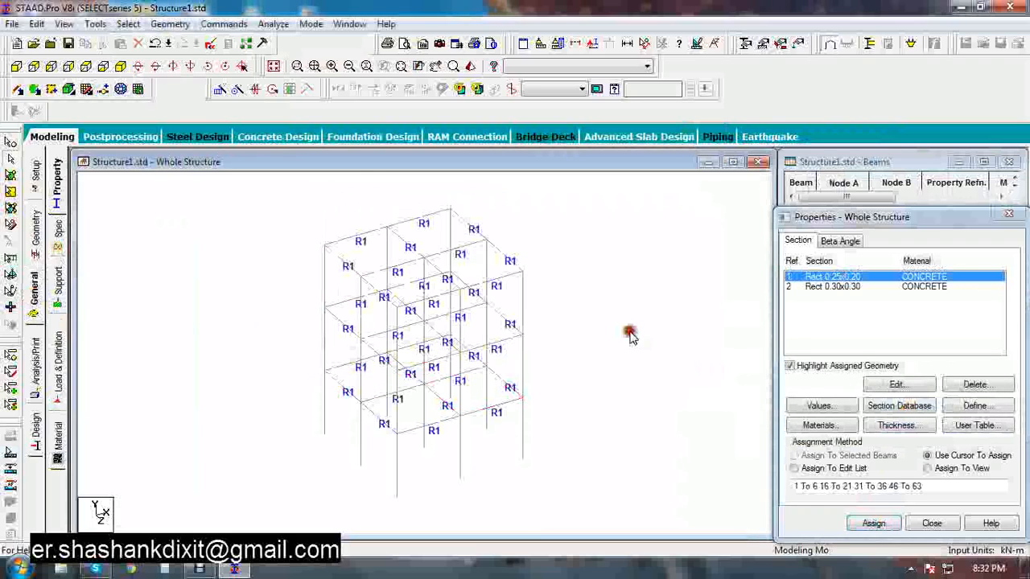
# Select all beams parallel to Y and assign the Rect 0.30x0.30 concrete section to them
pyautogui.click(837, 286)
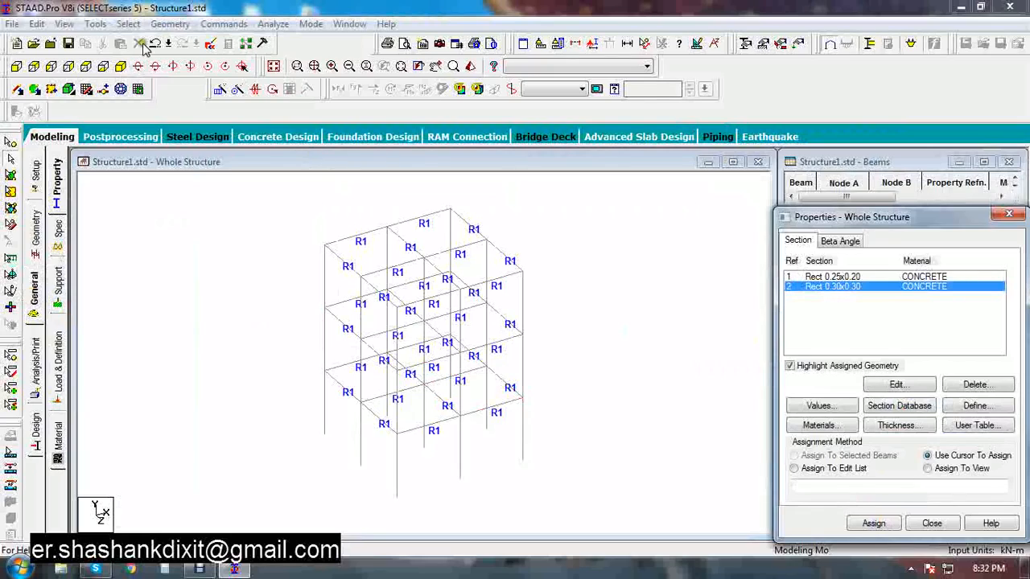
pyautogui.click(128, 23)
pyautogui.moveTo(262, 293)
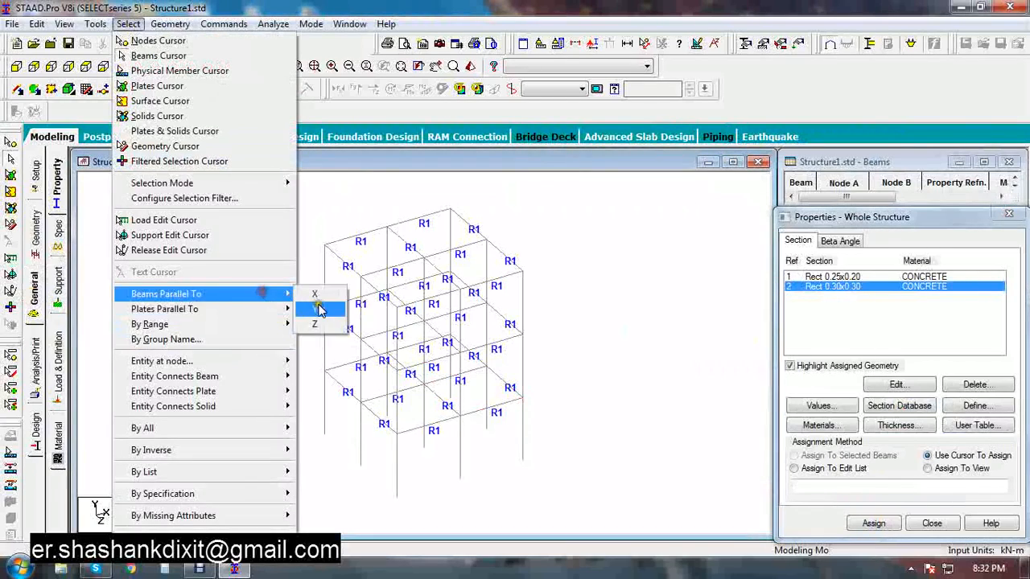
pyautogui.click(320, 310)
pyautogui.click(873, 523)
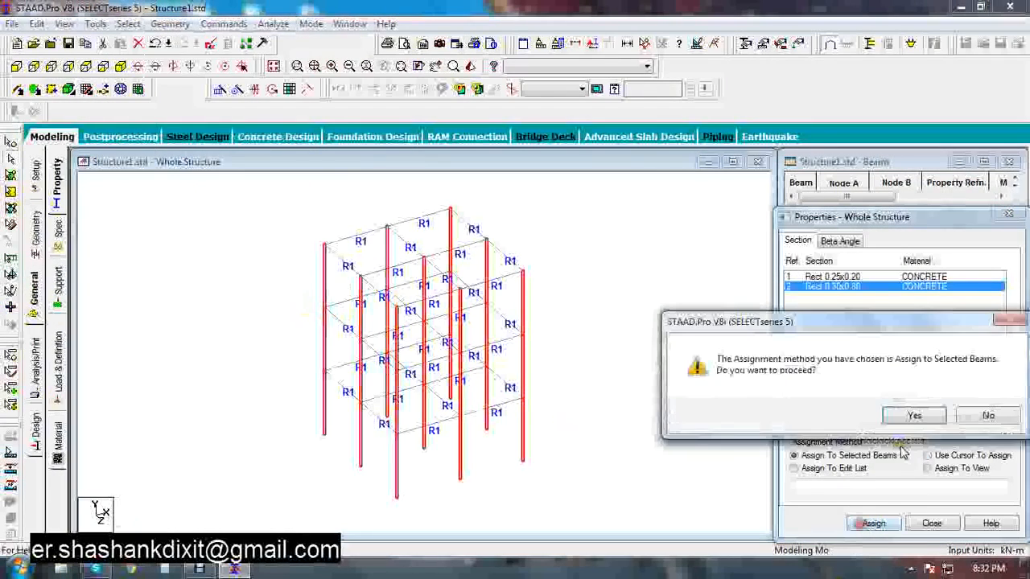
pyautogui.click(911, 416)
pyautogui.click(651, 336)
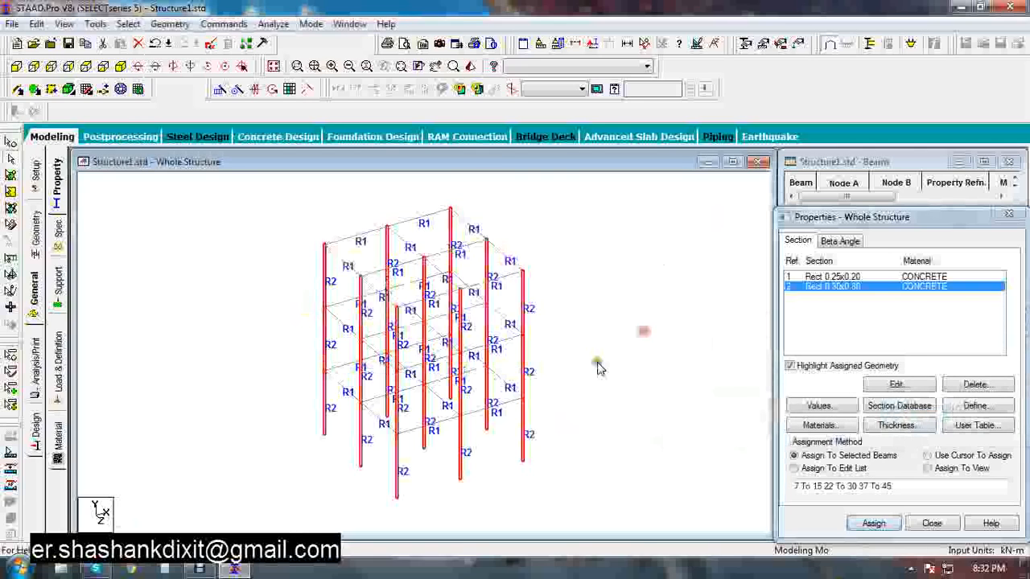
pyautogui.click(597, 367)
# Inspect the frame in a 3D rendered view, rotating it, and close that view
pyautogui.click(469, 67)
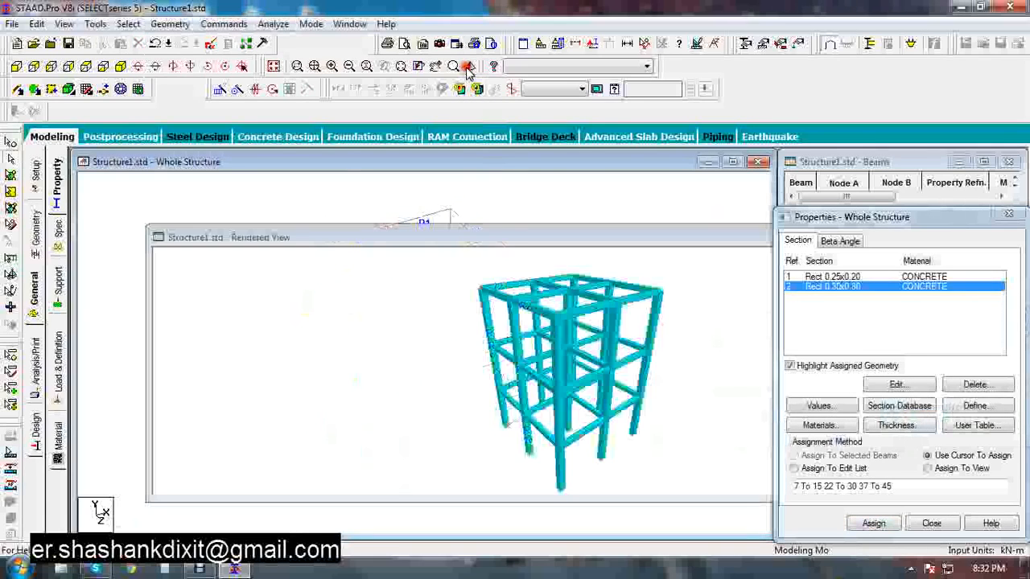
pyautogui.moveTo(632, 352); pyautogui.dragTo(660, 305)
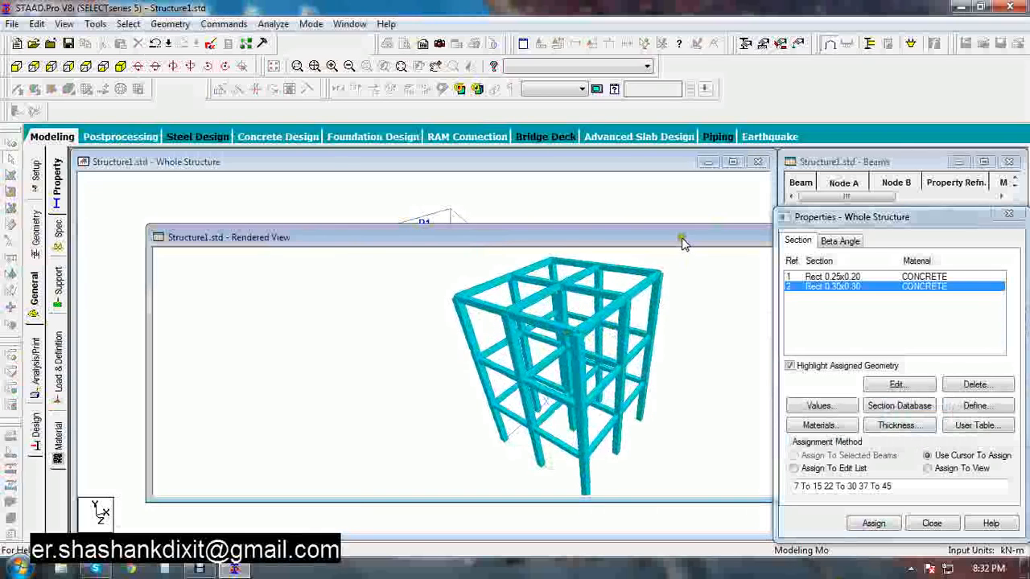
pyautogui.moveTo(681, 242); pyautogui.dragTo(587, 234)
pyautogui.click(659, 227)
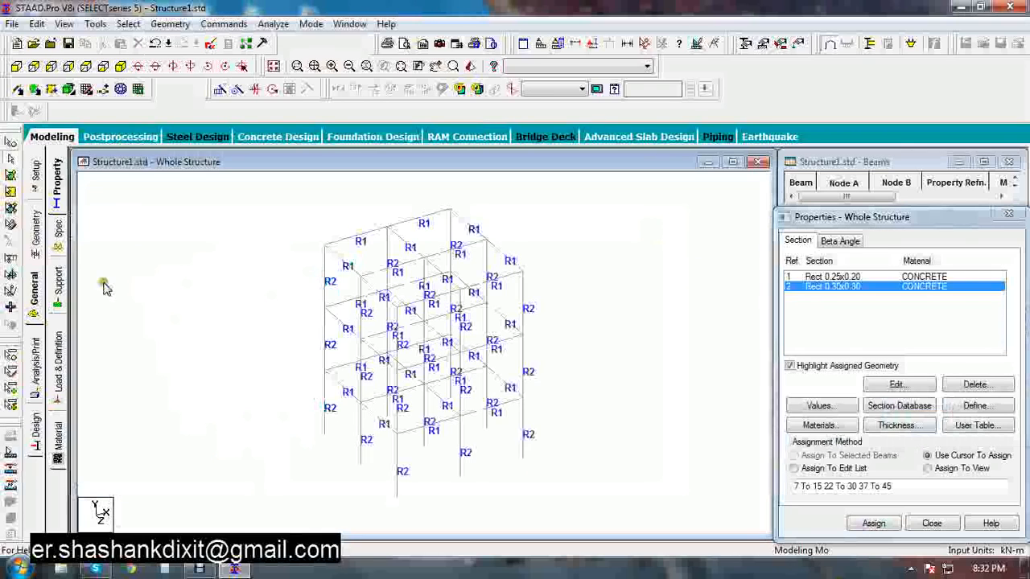
# Create a new support type in the supports dialog
pyautogui.click(58, 283)
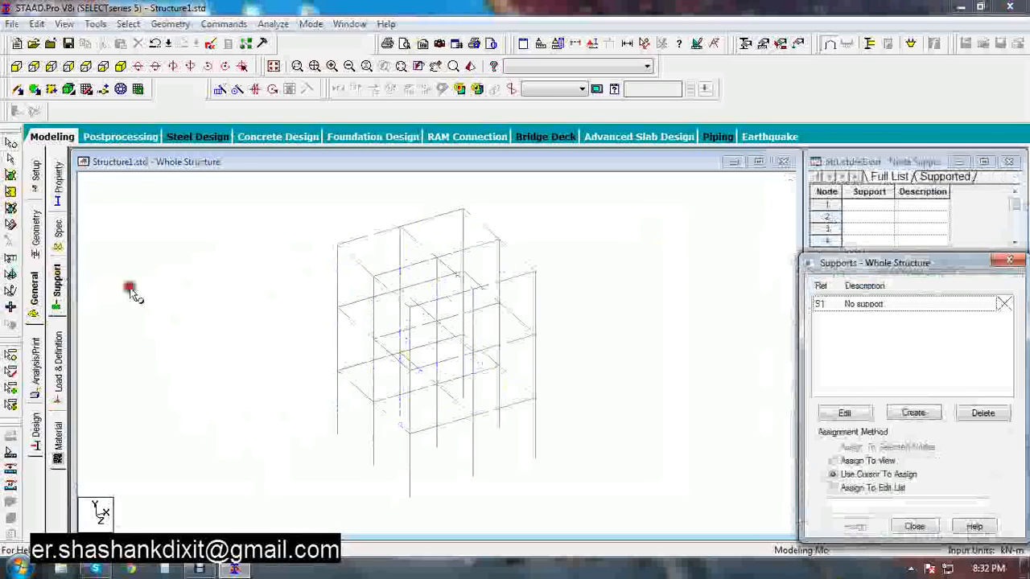
pyautogui.click(919, 415)
pyautogui.click(808, 542)
# Assign Support 2 to the bottom nodes of all columns
pyautogui.click(842, 322)
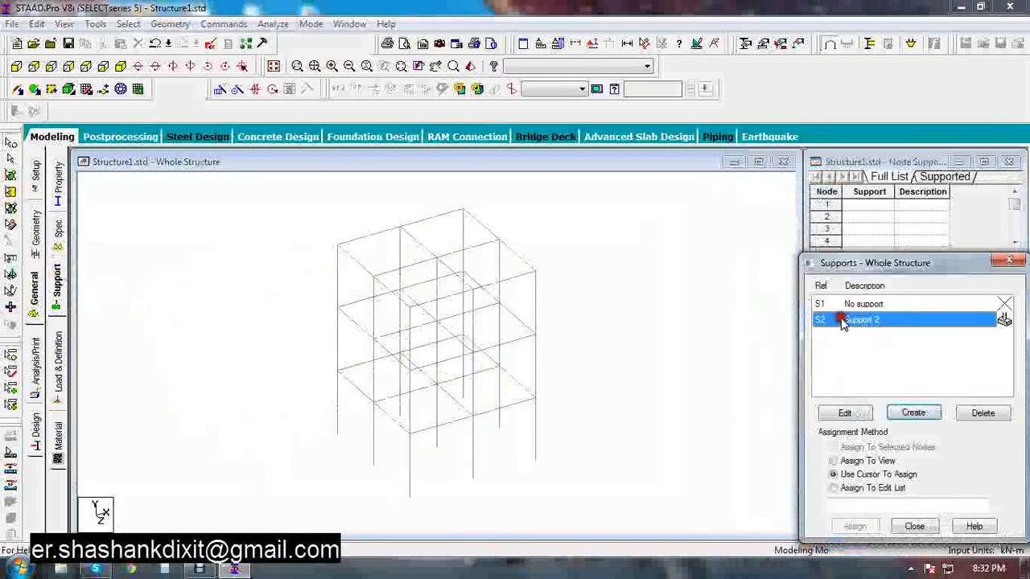
pyautogui.click(51, 66)
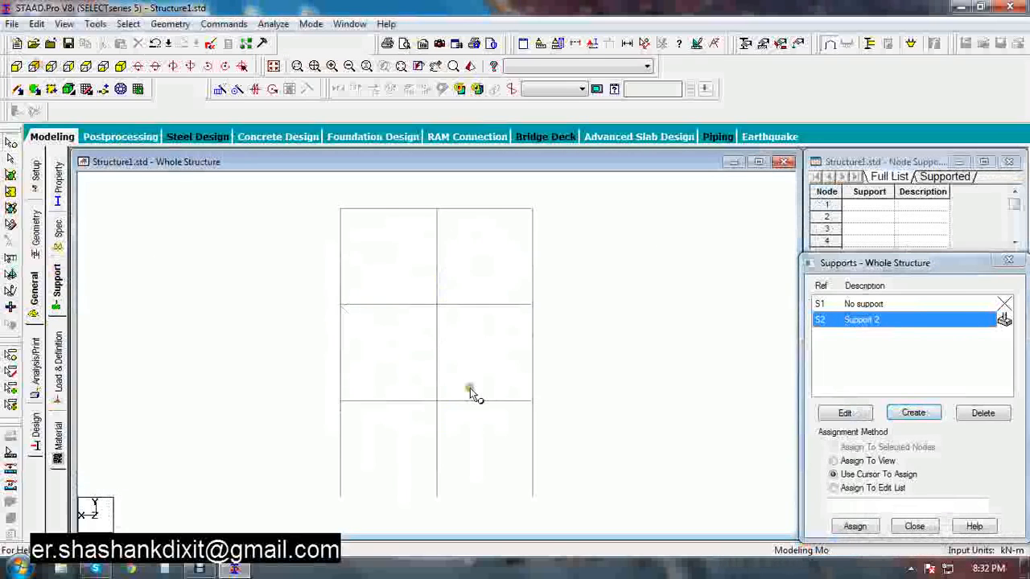
pyautogui.moveTo(579, 482); pyautogui.dragTo(292, 515)
pyautogui.click(837, 528)
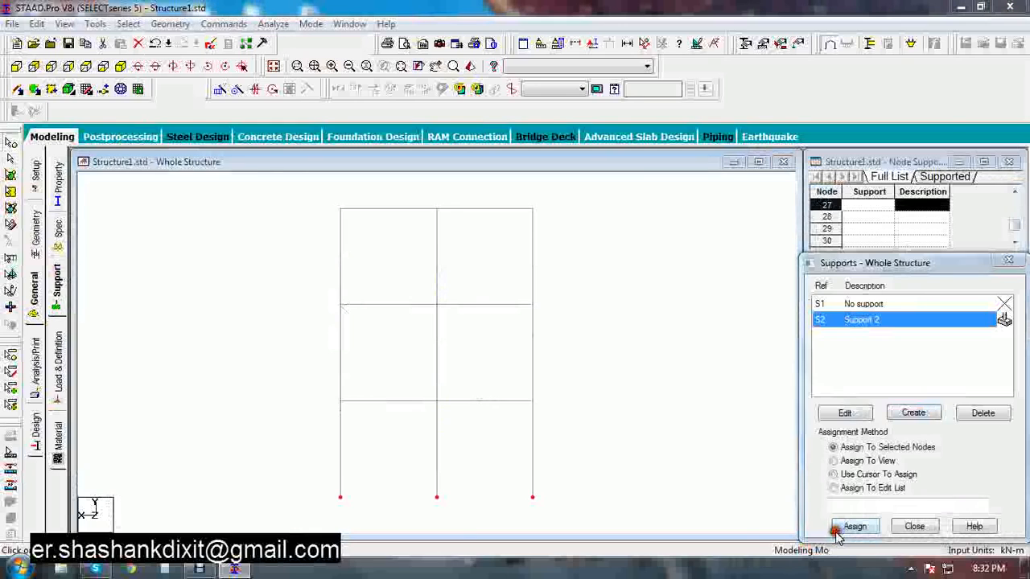
pyautogui.click(914, 440)
pyautogui.click(121, 66)
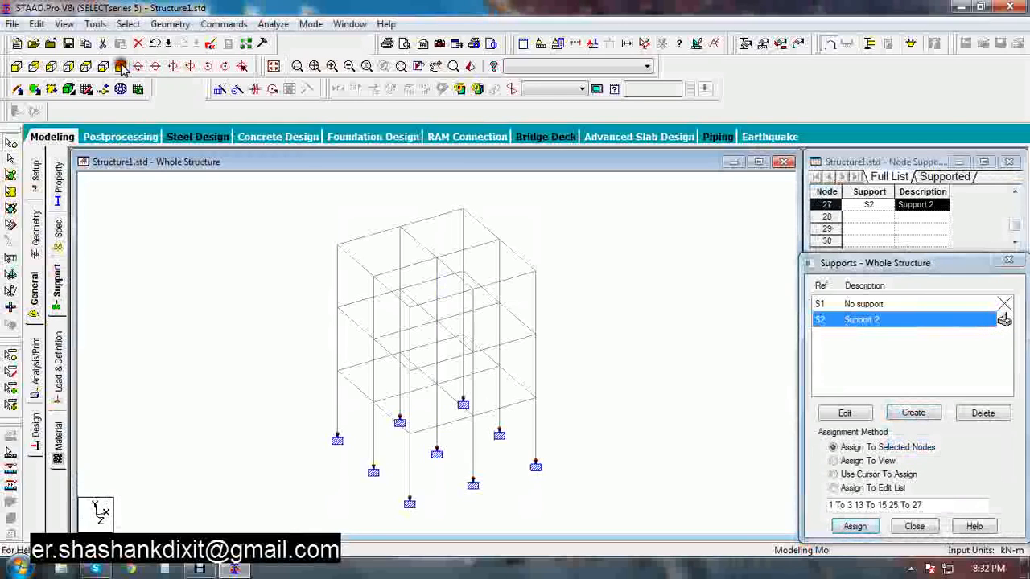
# Add primary load case 1 of loading type Dead with the title dead
pyautogui.click(57, 363)
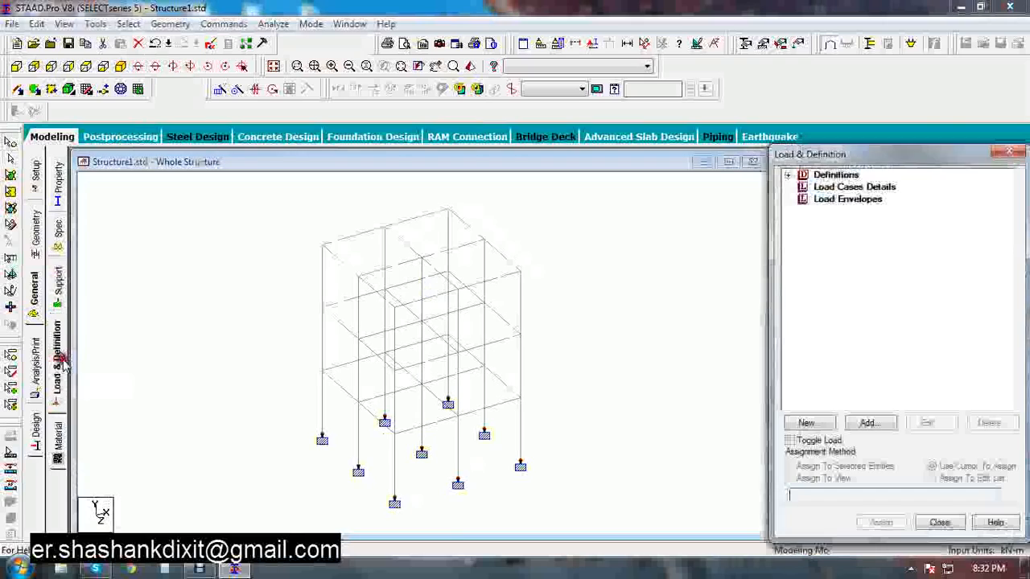
pyautogui.click(837, 187)
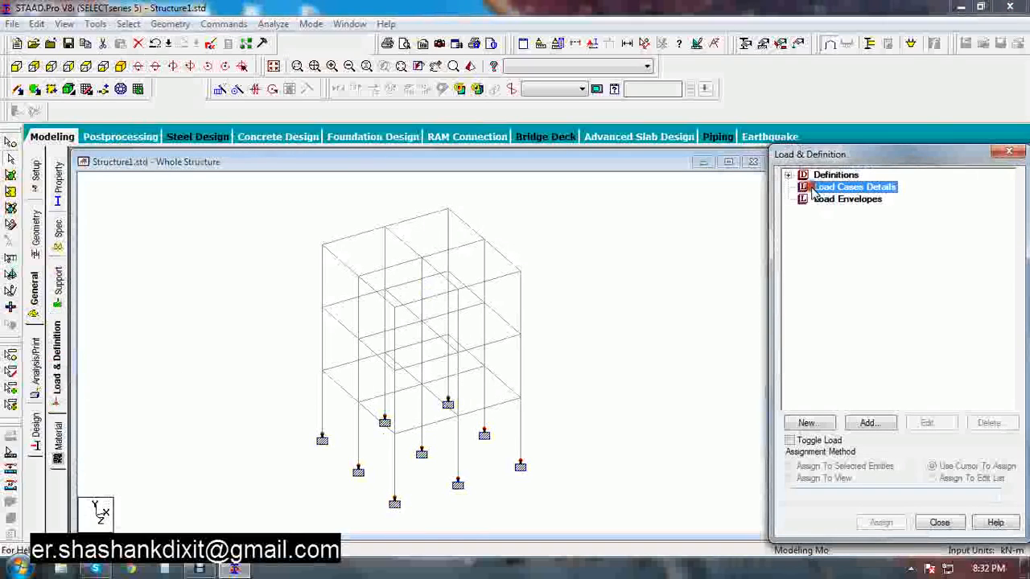
pyautogui.click(869, 422)
pyautogui.click(544, 199)
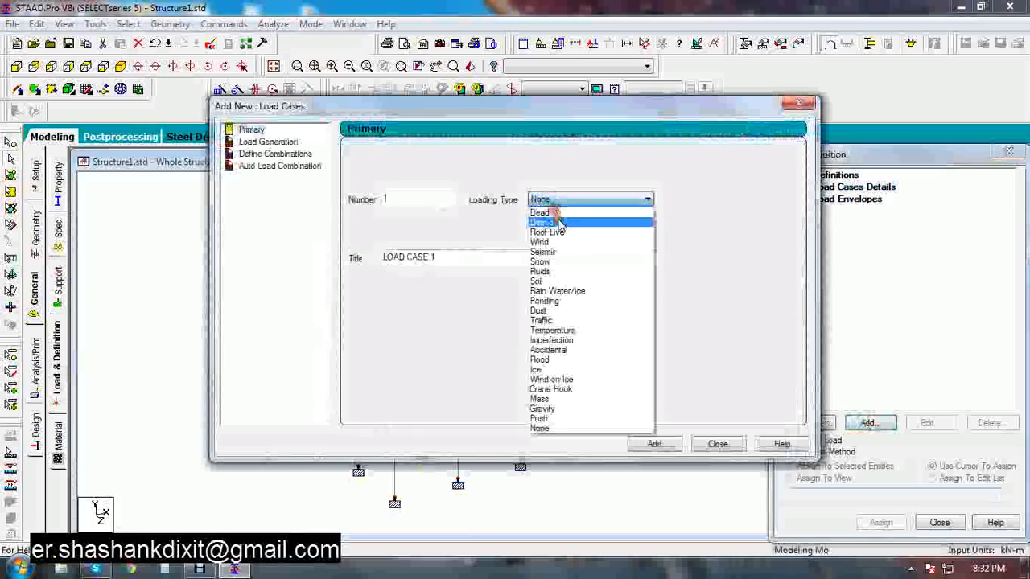
pyautogui.click(547, 212)
pyautogui.moveTo(490, 258); pyautogui.dragTo(276, 250)
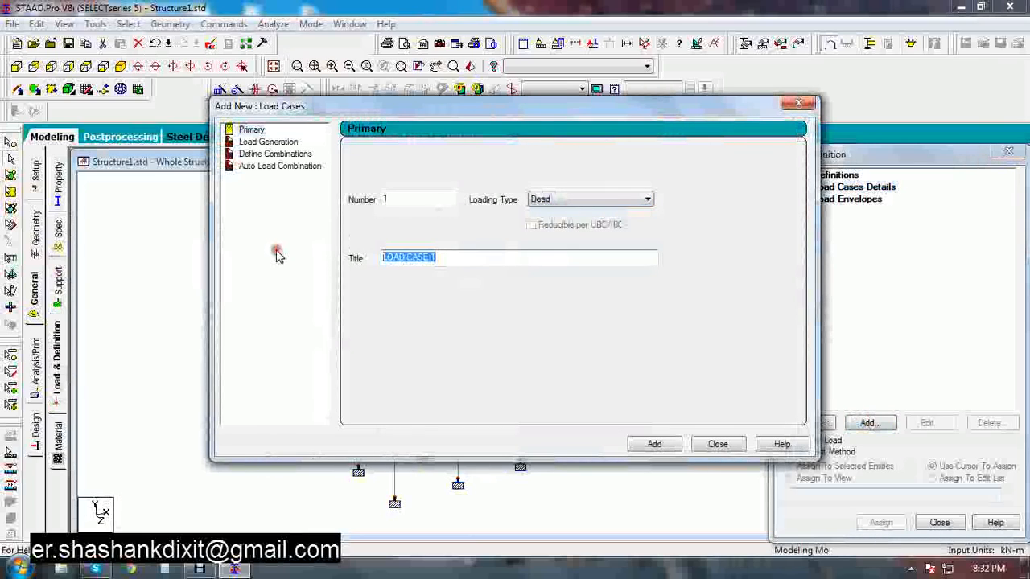
pyautogui.write('dead')
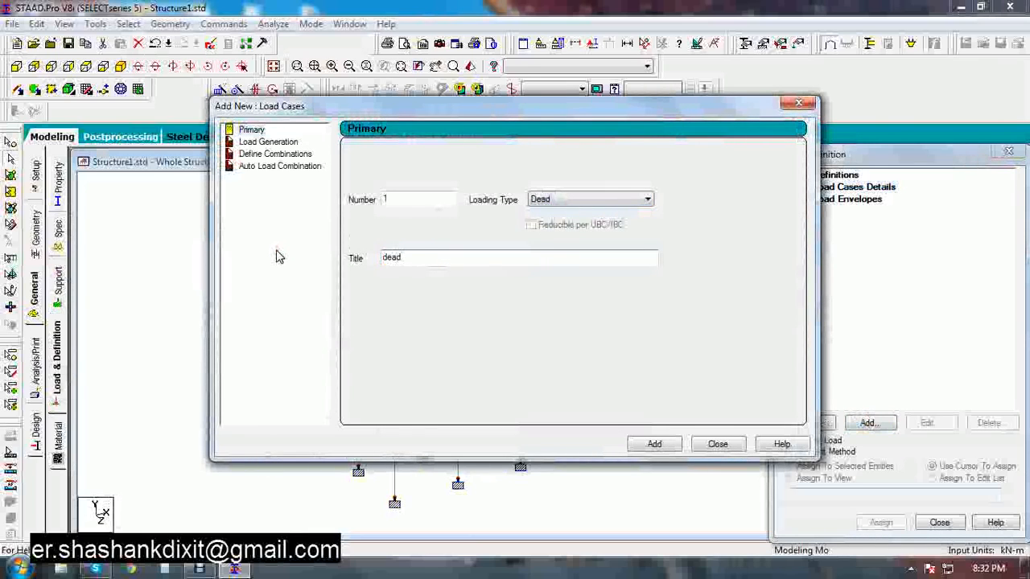
pyautogui.press('Return')
# Add load case 2 of loading type Live titled Live and close the load case dialog
pyautogui.click(568, 200)
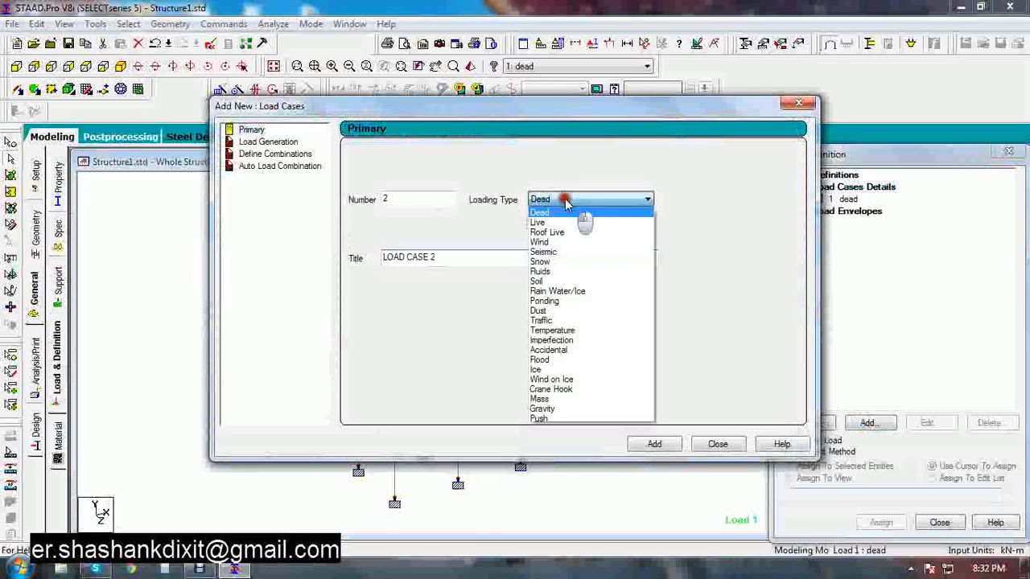
pyautogui.click(541, 223)
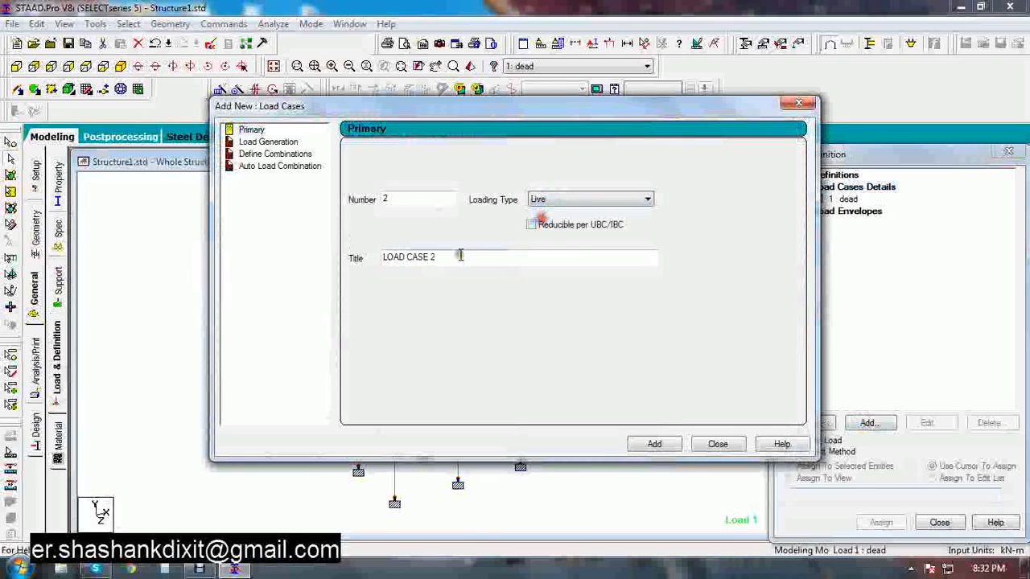
pyautogui.doubleClick(445, 258)
pyautogui.write('Live')
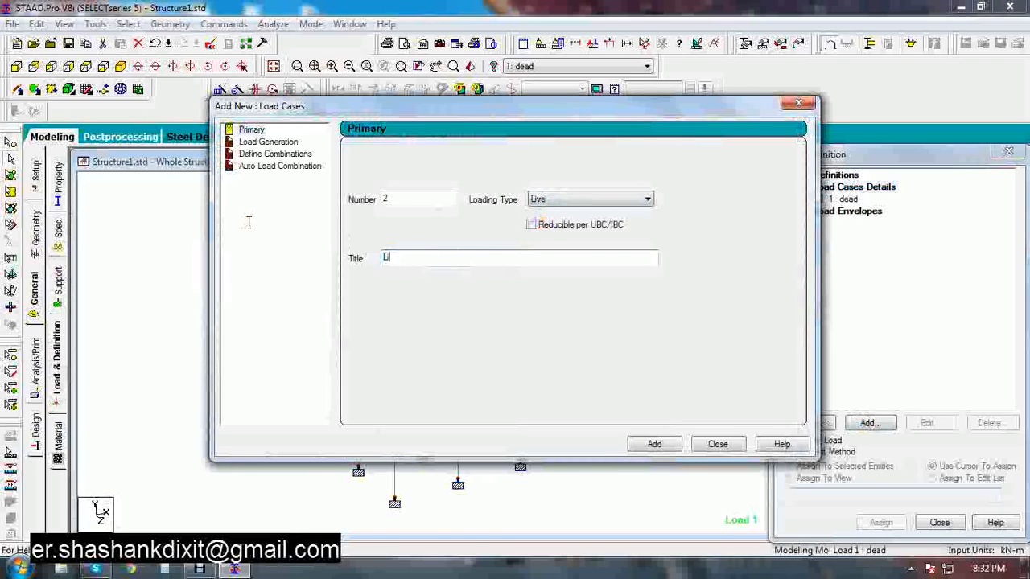
pyautogui.click(672, 446)
pyautogui.click(714, 444)
# Add a selfweight load in Y with factor -1 to the dead load case
pyautogui.click(843, 201)
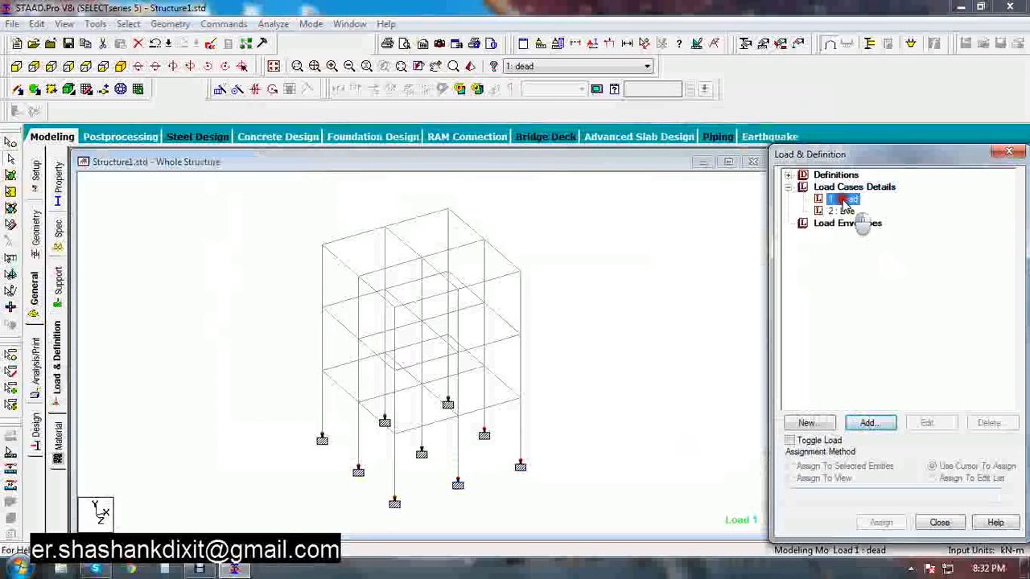
pyautogui.click(869, 423)
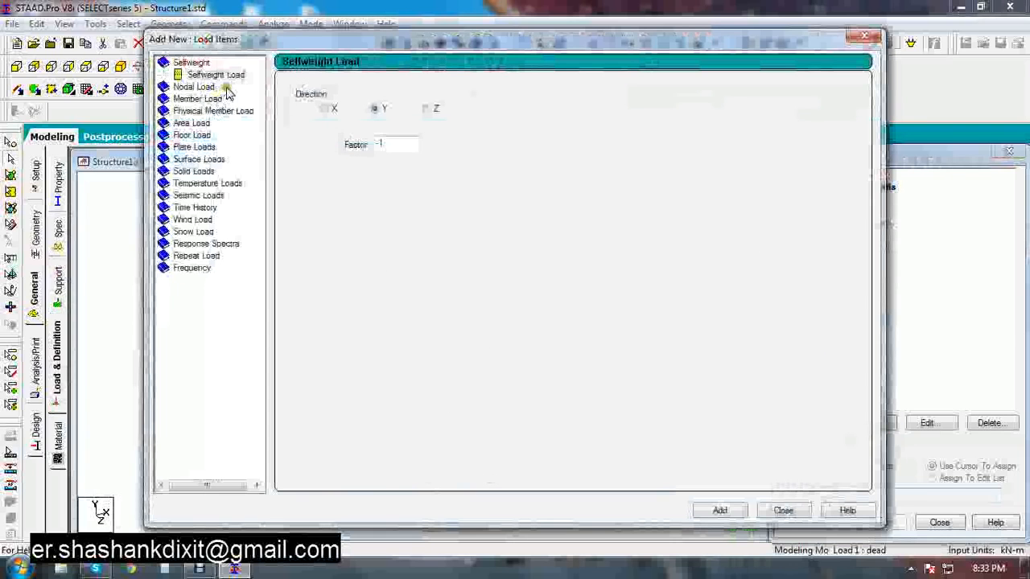
pyautogui.click(718, 510)
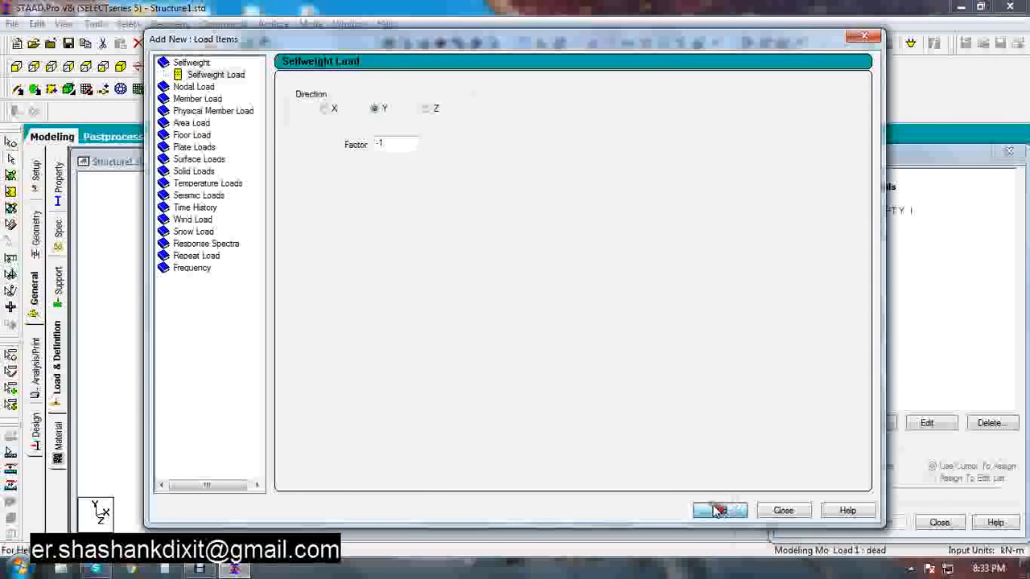
# Add a uniform member force of -15 kN/m in GY to the dead load case
pyautogui.click(201, 98)
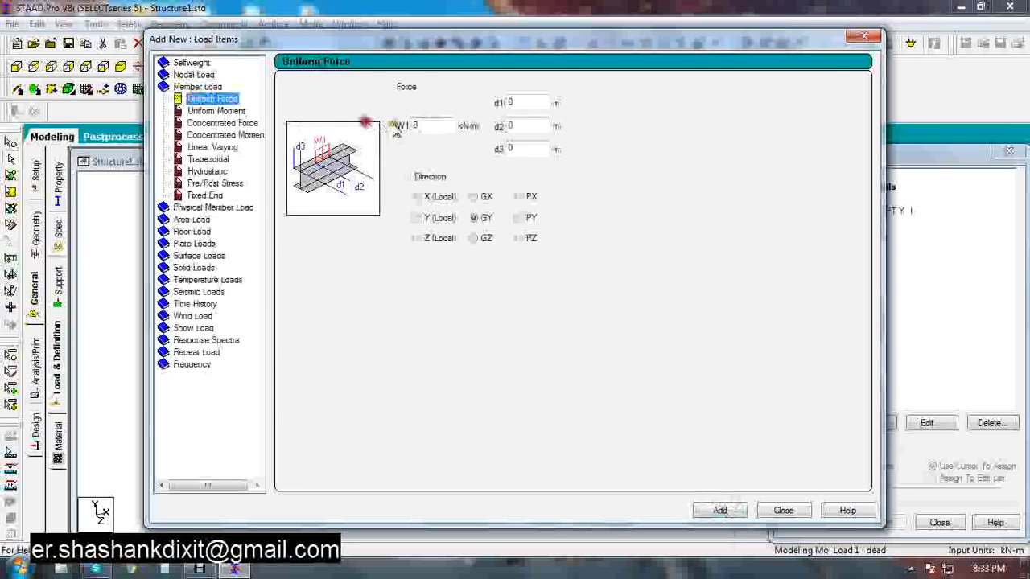
pyautogui.moveTo(422, 127); pyautogui.dragTo(312, 111)
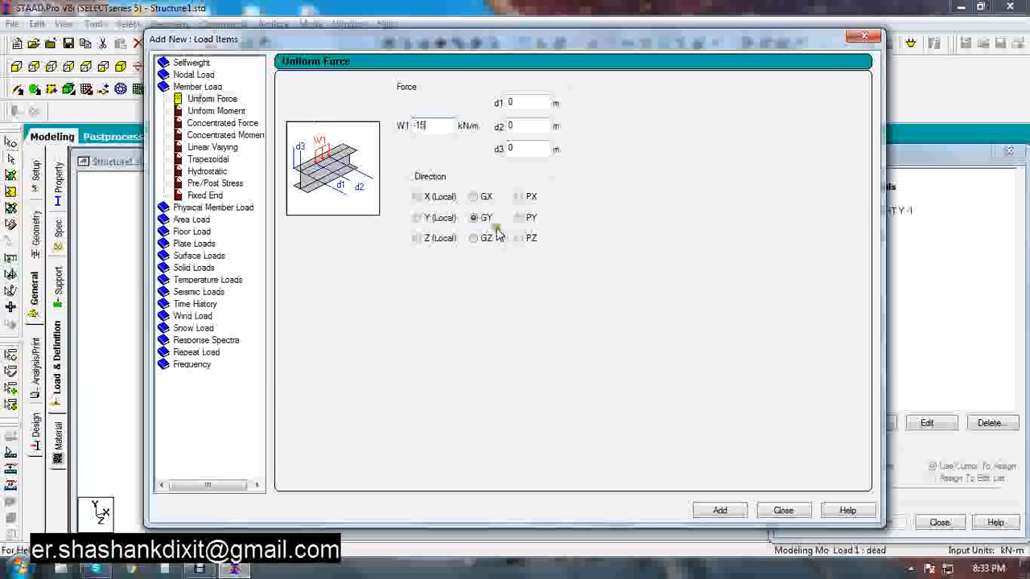
pyautogui.click(724, 510)
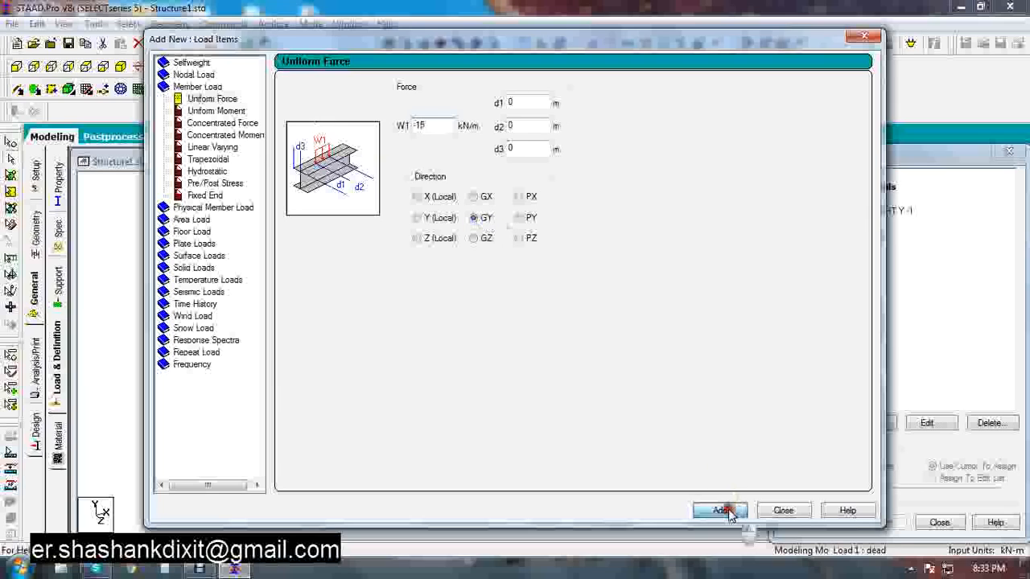
# Add a floor load of -3.75 kN/m2 in global Y over Y range 0 to 9 m to the dead case
pyautogui.click(193, 231)
pyautogui.click(337, 156)
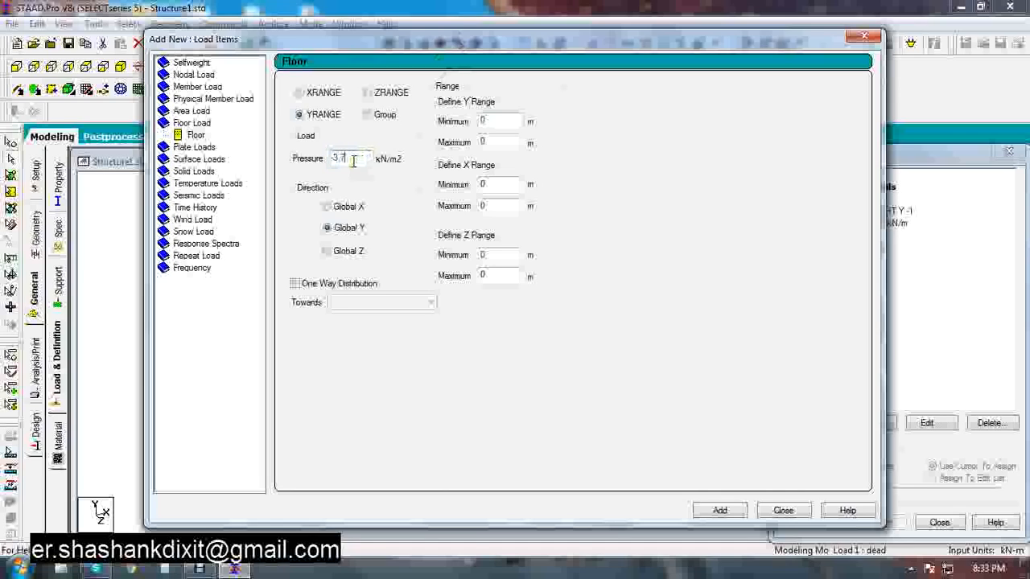
pyautogui.doubleClick(506, 141)
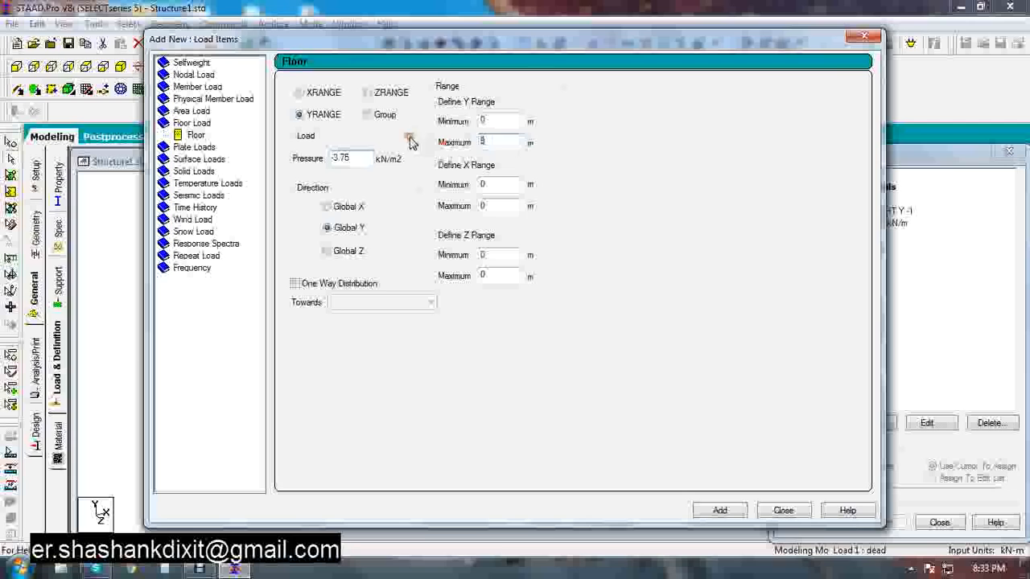
pyautogui.write('9')
pyautogui.click(719, 510)
pyautogui.click(783, 510)
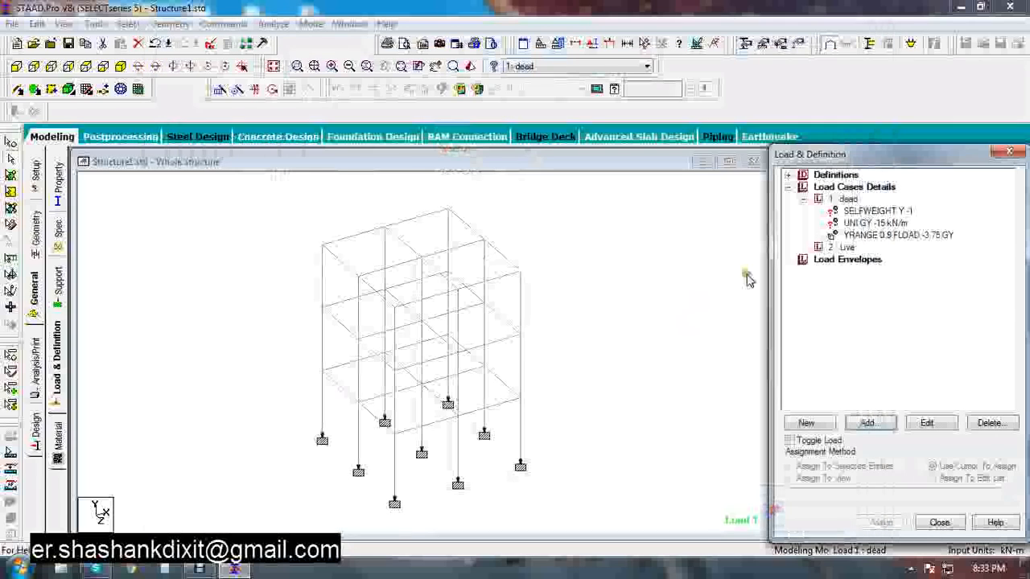
# Add a floor load of -3 kN/m2 in global Y over Y range 0 to 9 m to the Live case
pyautogui.click(845, 248)
pyautogui.click(867, 422)
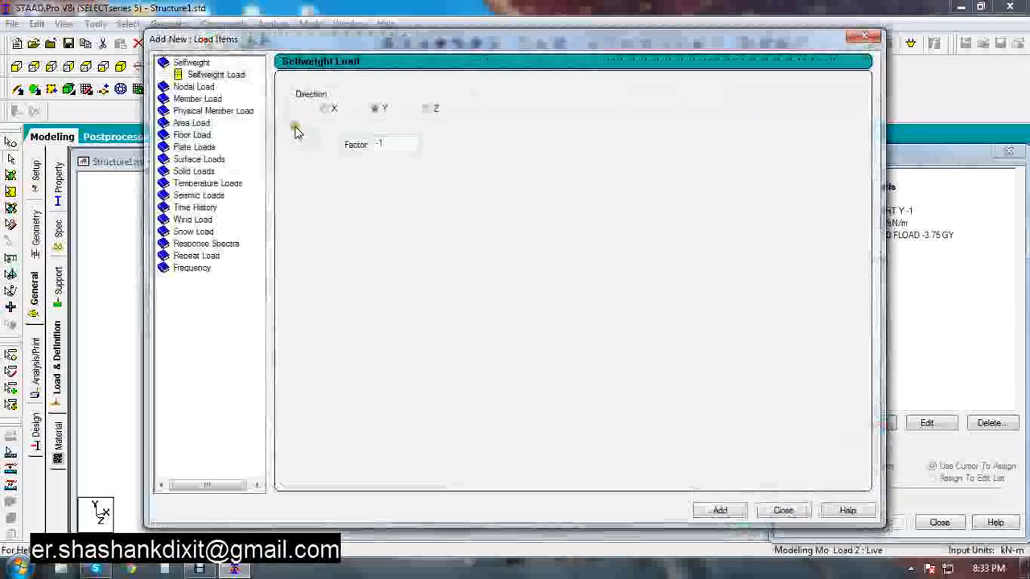
pyautogui.click(194, 134)
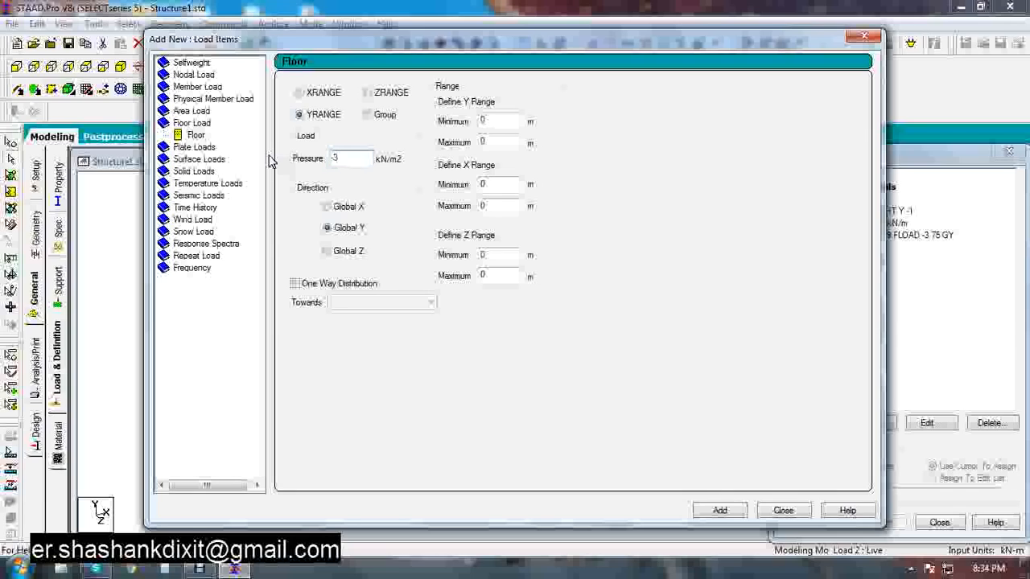
pyautogui.doubleClick(500, 143)
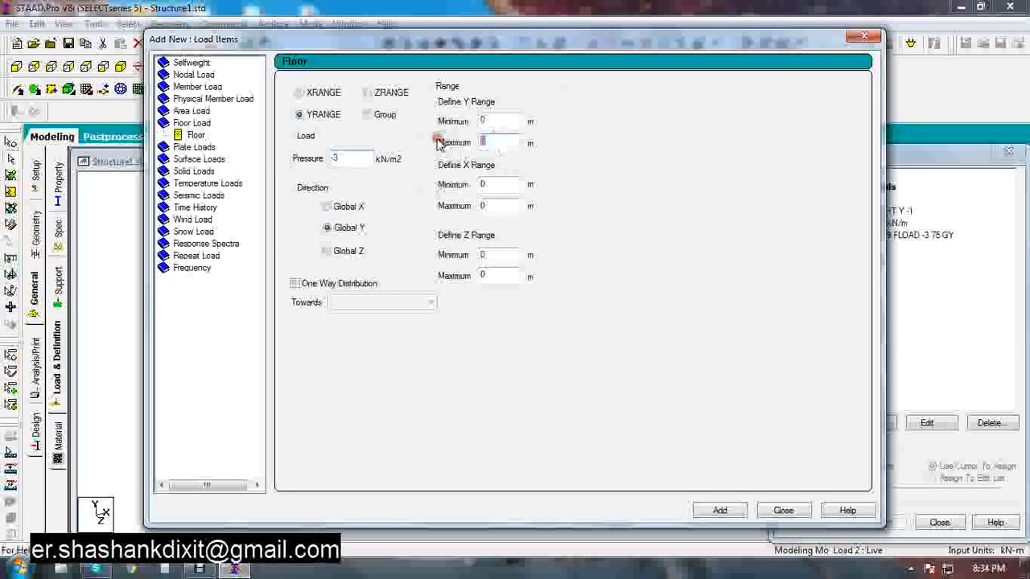
pyautogui.click(719, 510)
pyautogui.click(783, 510)
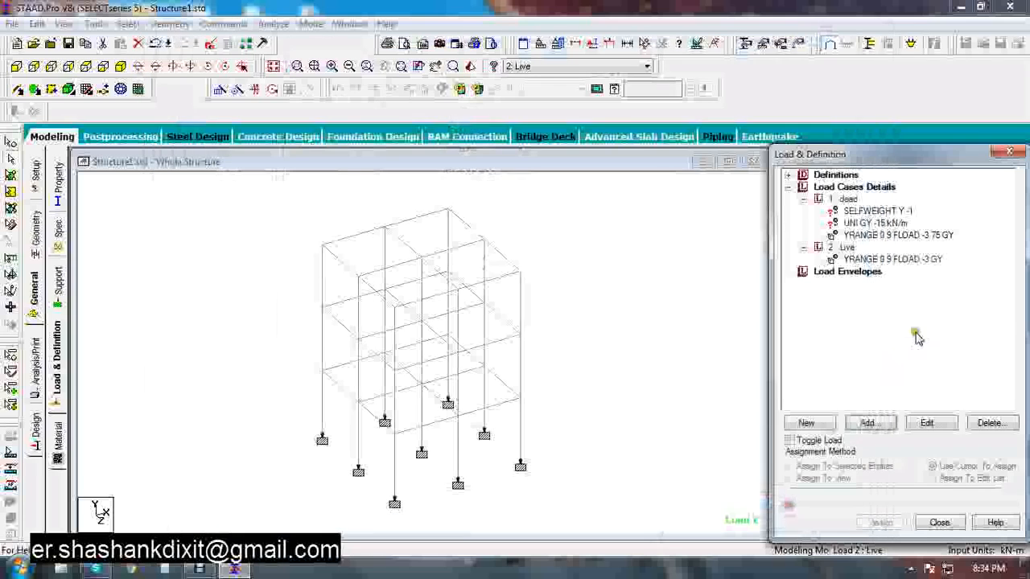
# Assign the selfweight load to the whole structure in view
pyautogui.click(861, 210)
pyautogui.click(822, 478)
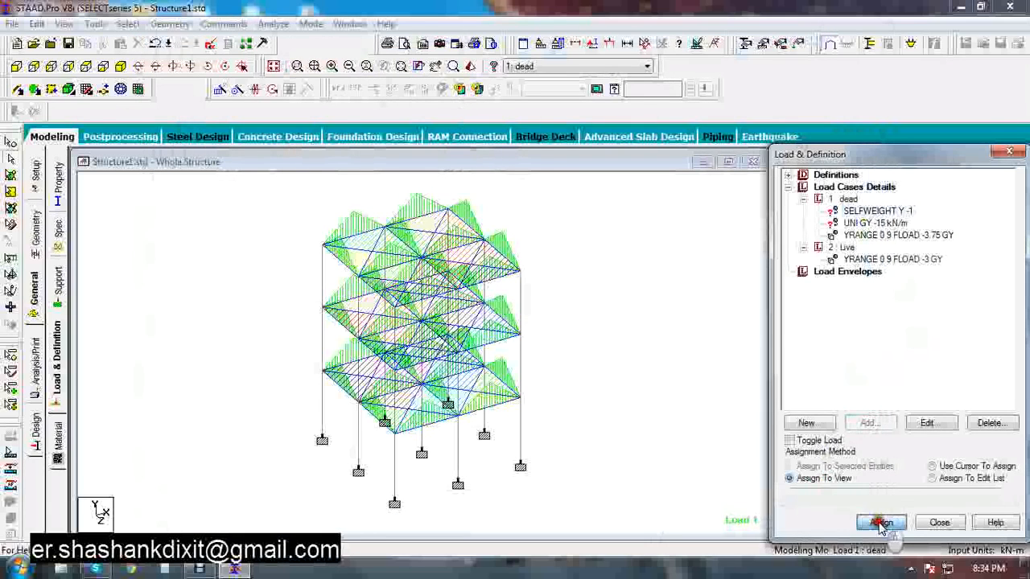
pyautogui.click(884, 522)
pyautogui.click(912, 384)
# Assign the -15 kN/m uniform load to all beams parallel to X and Z
pyautogui.click(858, 224)
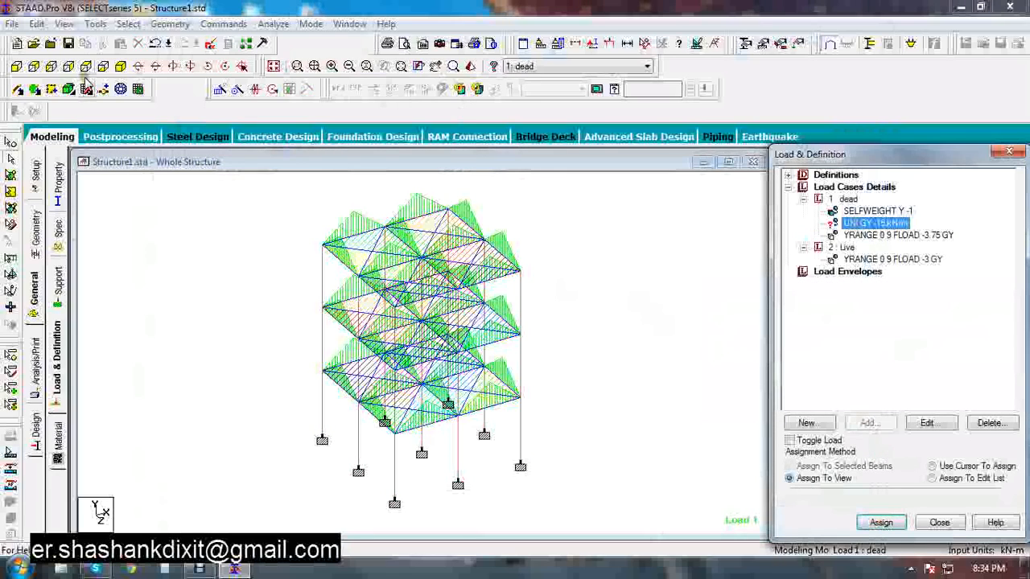
pyautogui.click(129, 25)
pyautogui.moveTo(274, 294)
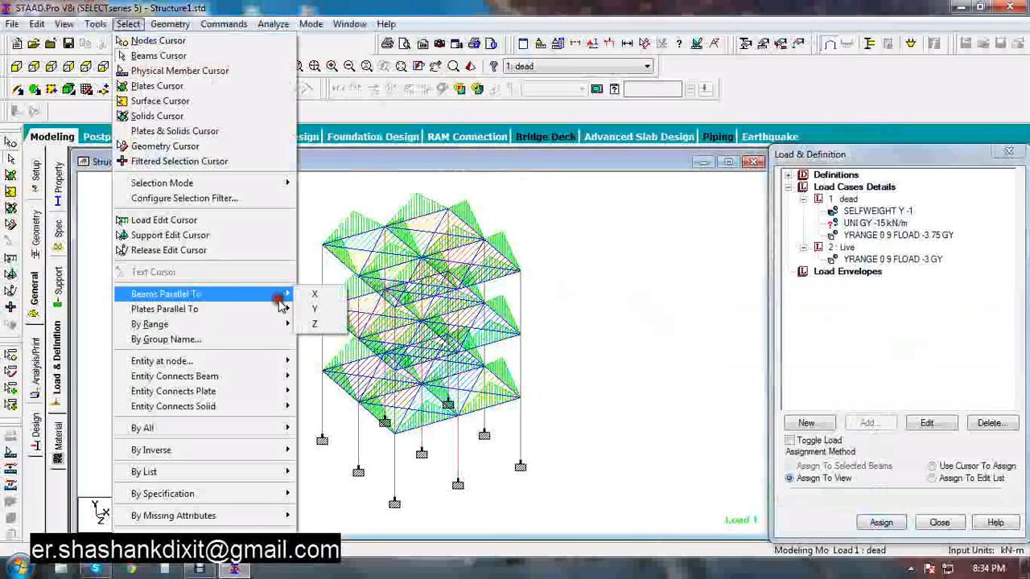
pyautogui.click(310, 296)
pyautogui.click(129, 24)
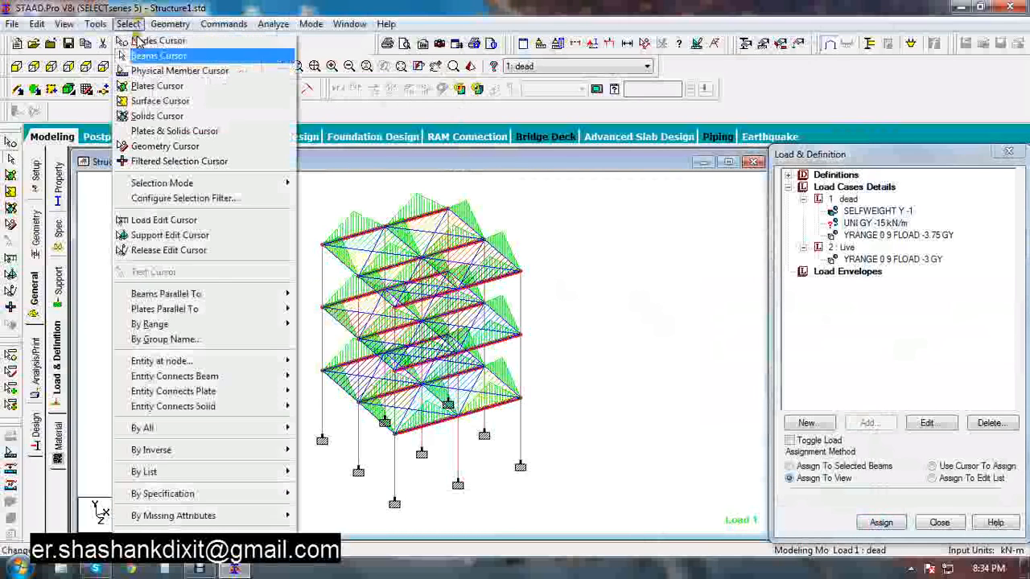
pyautogui.moveTo(201, 295)
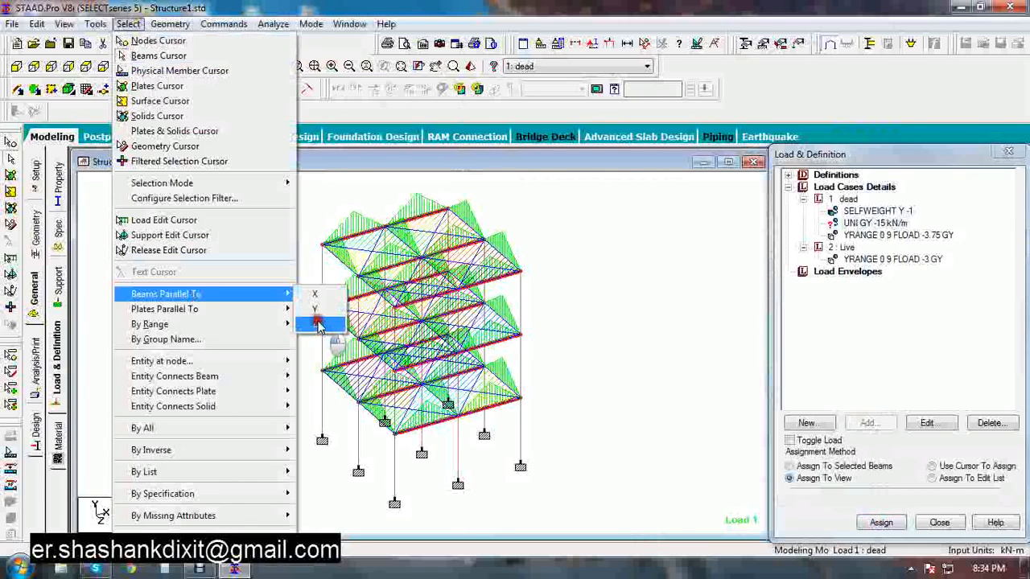
pyautogui.click(319, 324)
pyautogui.click(816, 466)
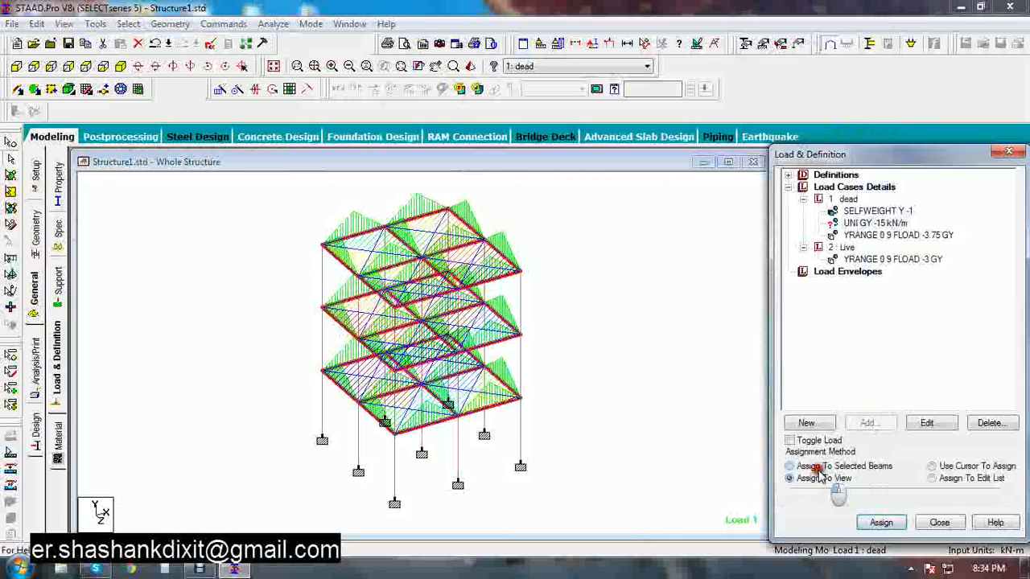
pyautogui.click(881, 522)
# Start a new auto load combination and generate loads using Indian Code with the Genral_Structures category
pyautogui.click(889, 386)
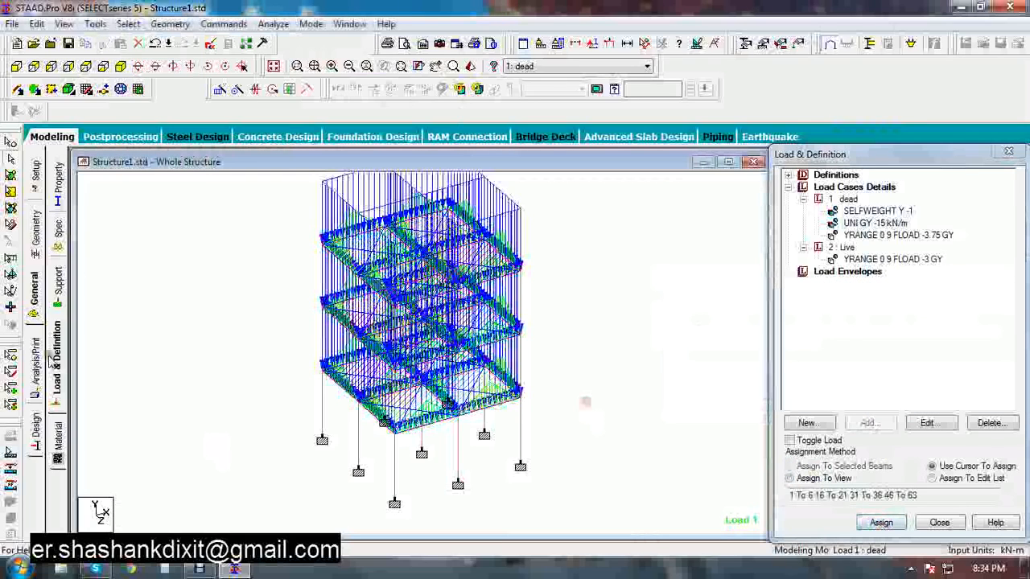
pyautogui.click(854, 186)
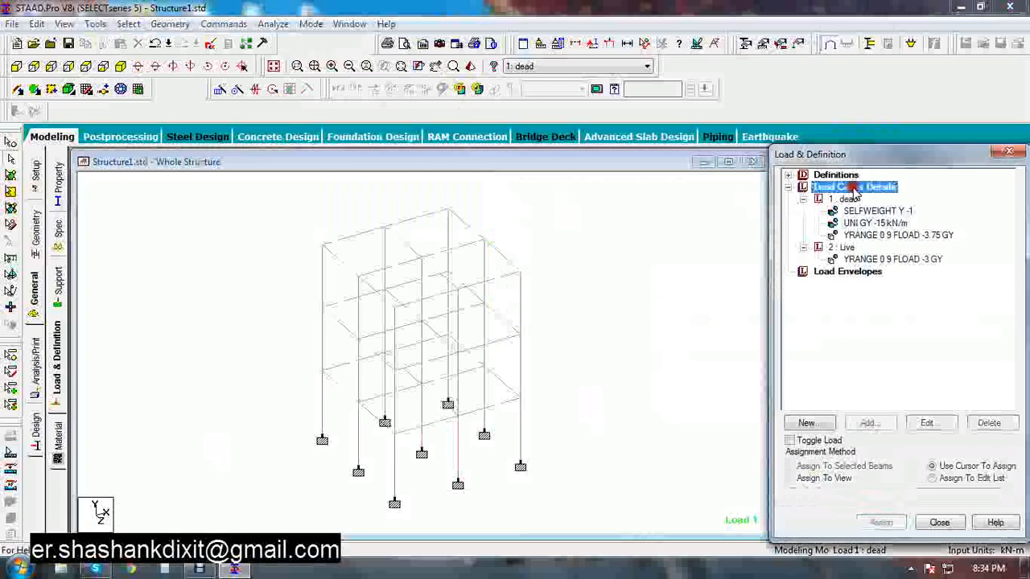
pyautogui.click(869, 423)
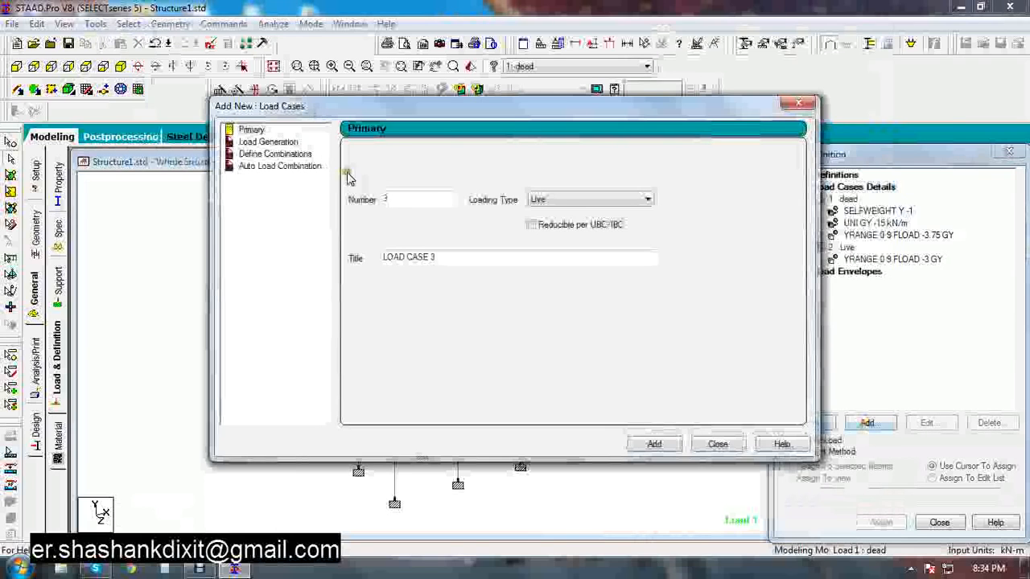
pyautogui.click(292, 168)
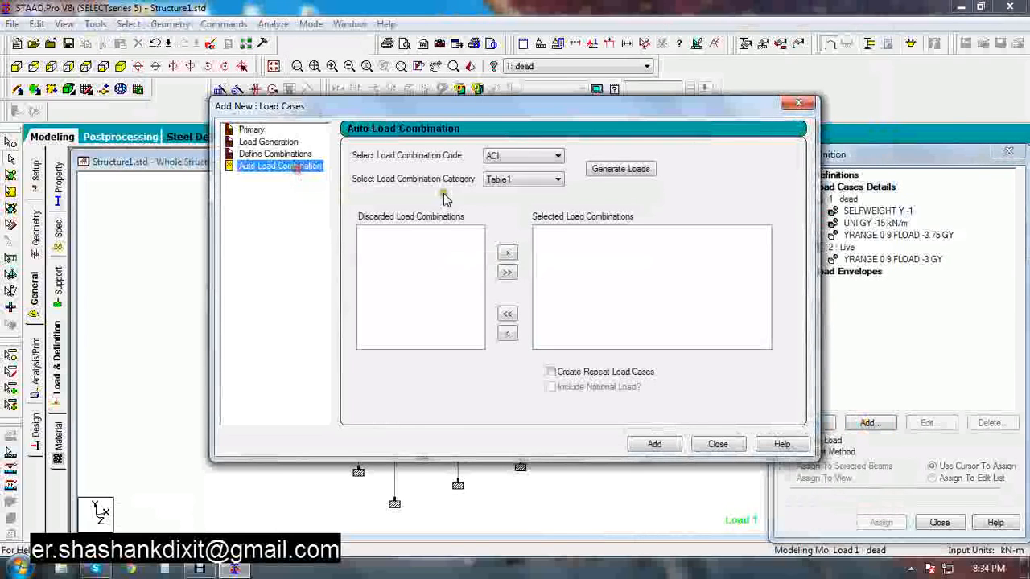
pyautogui.click(541, 157)
pyautogui.click(506, 228)
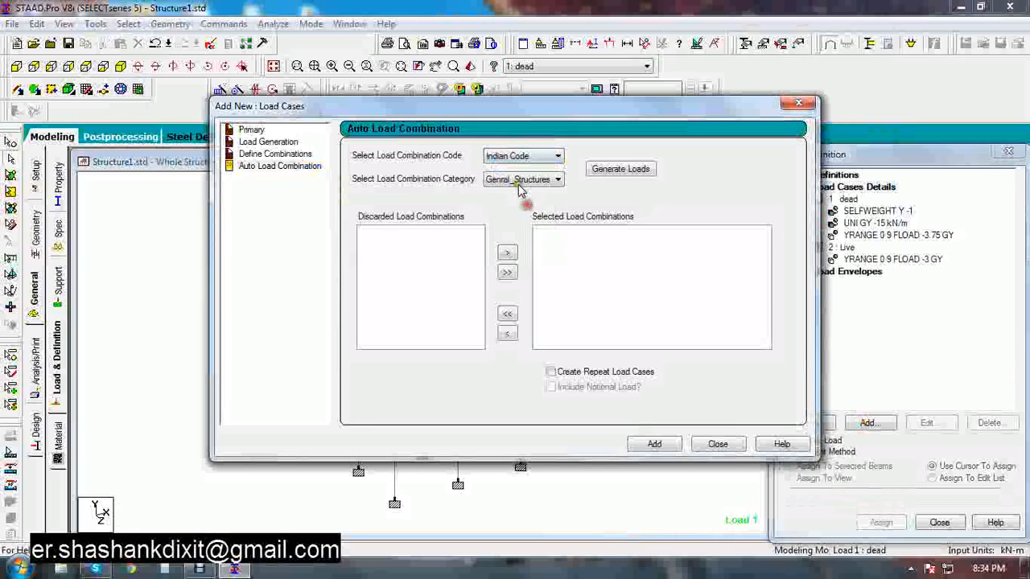
pyautogui.click(523, 179)
pyautogui.click(515, 190)
pyautogui.click(617, 165)
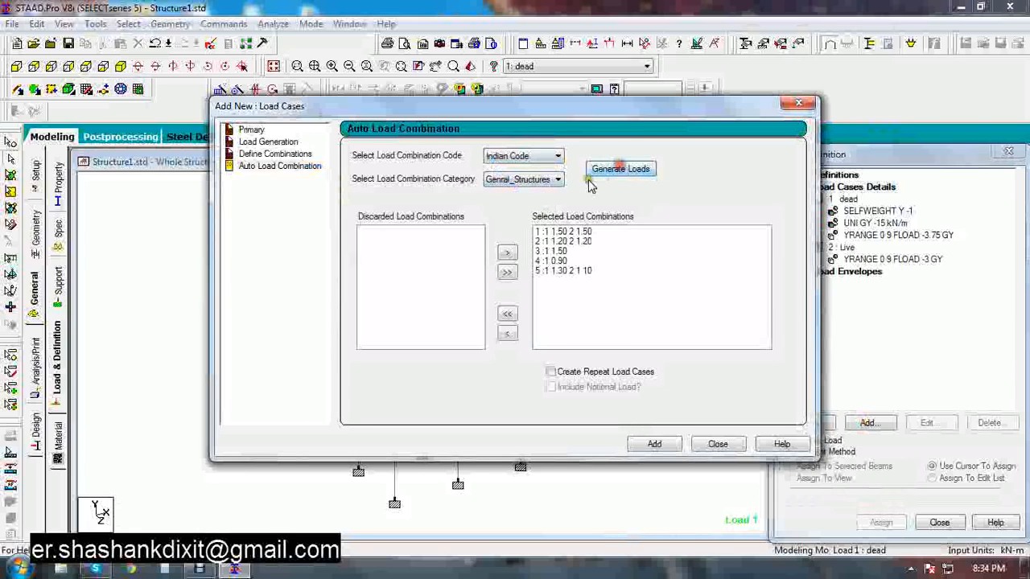
# Keep only the 1.5 dead plus 1.5 live combination and add it as a load case
pyautogui.click(506, 314)
pyautogui.click(390, 232)
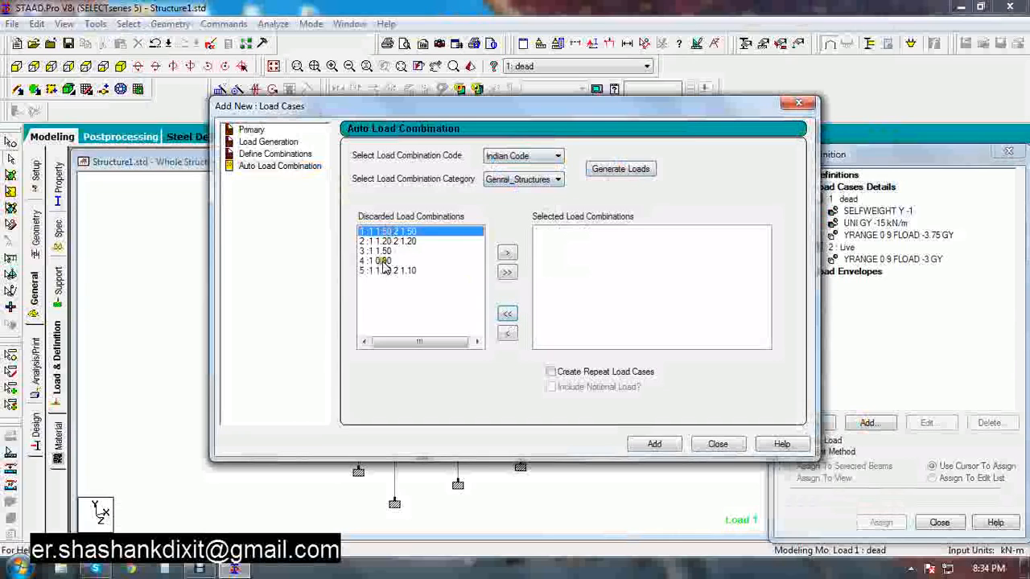
pyautogui.click(505, 254)
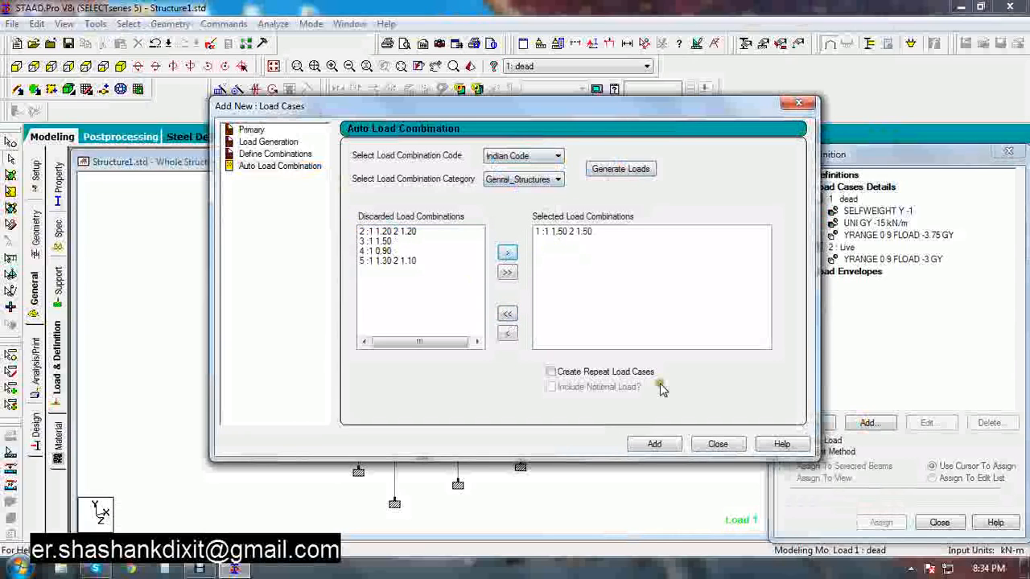
pyautogui.click(650, 445)
pyautogui.click(718, 443)
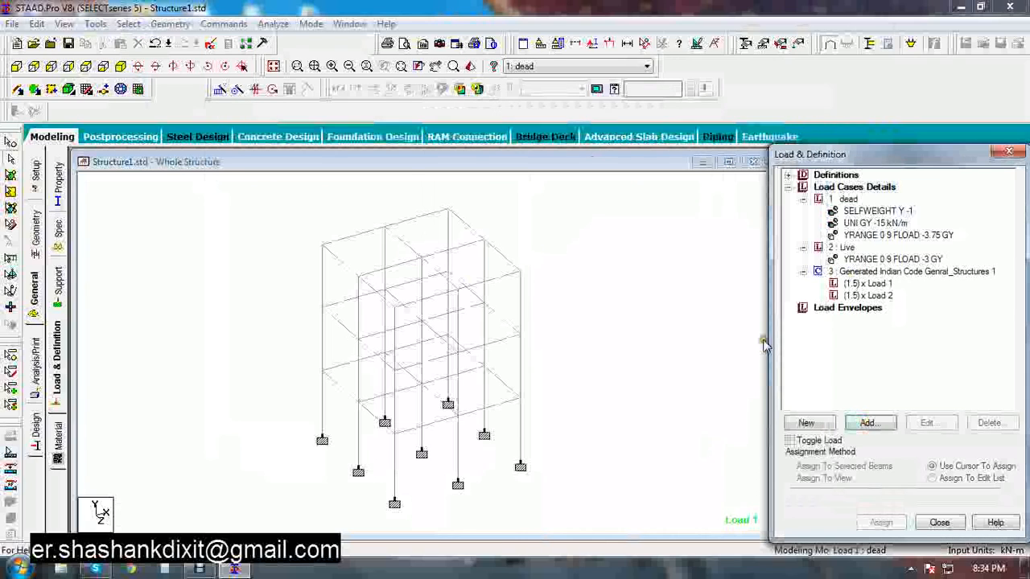
# Add a Perform Analysis command with the No Print option
pyautogui.click(36, 366)
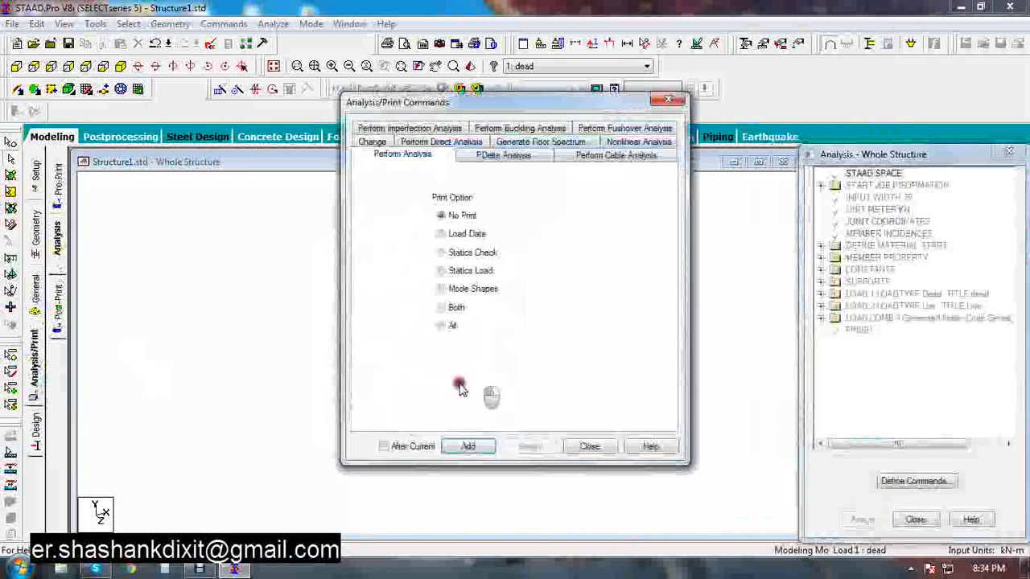
pyautogui.click(465, 446)
pyautogui.click(465, 447)
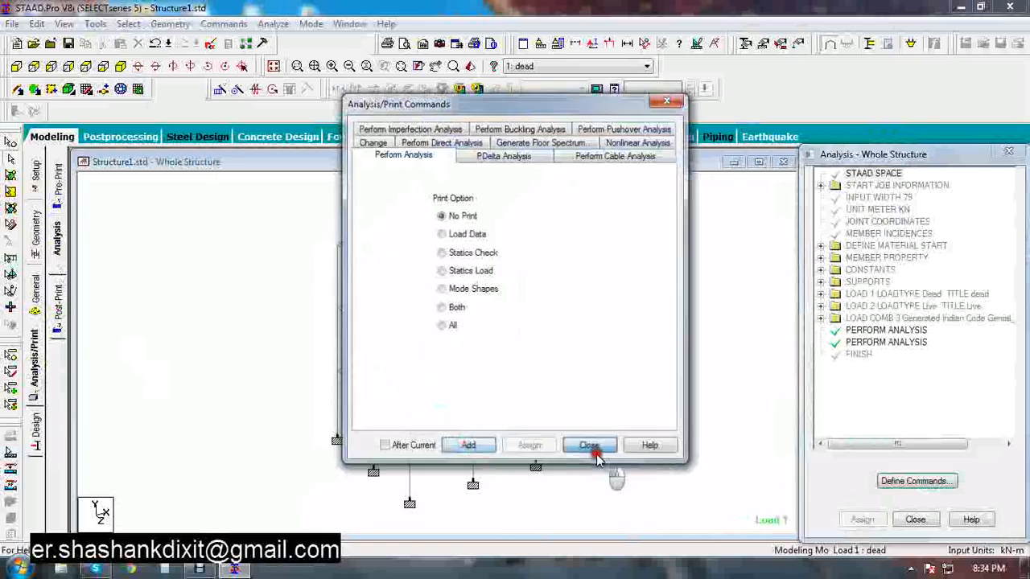
pyautogui.click(589, 446)
# Run the structural analysis and close the analysis window
pyautogui.click(272, 24)
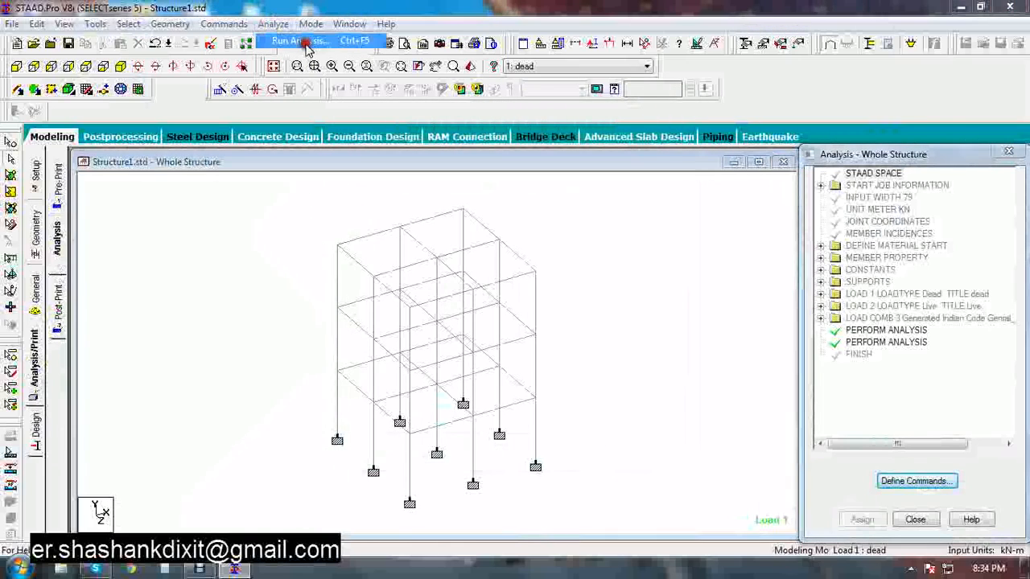
pyautogui.click(304, 40)
pyautogui.click(426, 306)
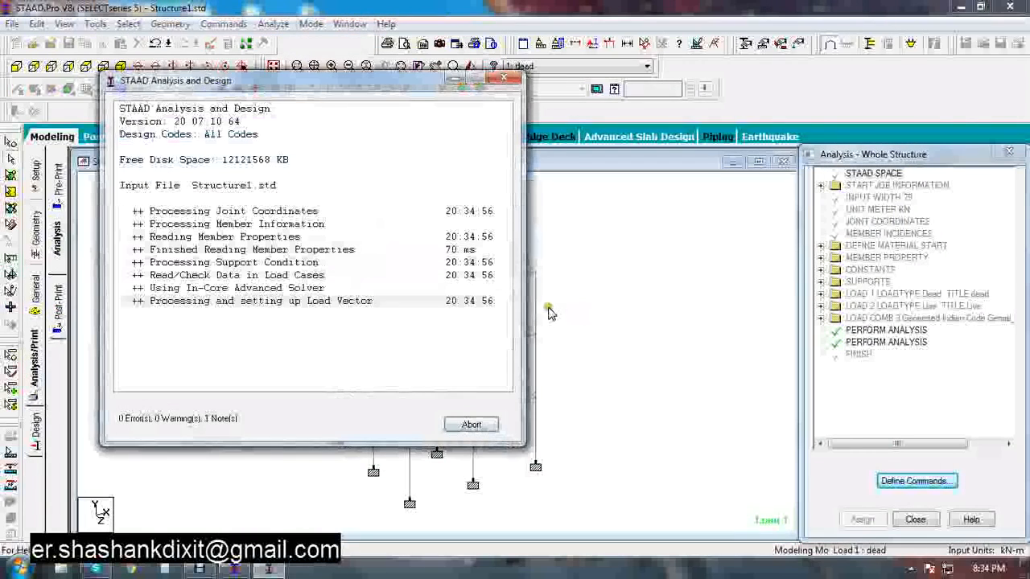
pyautogui.click(471, 424)
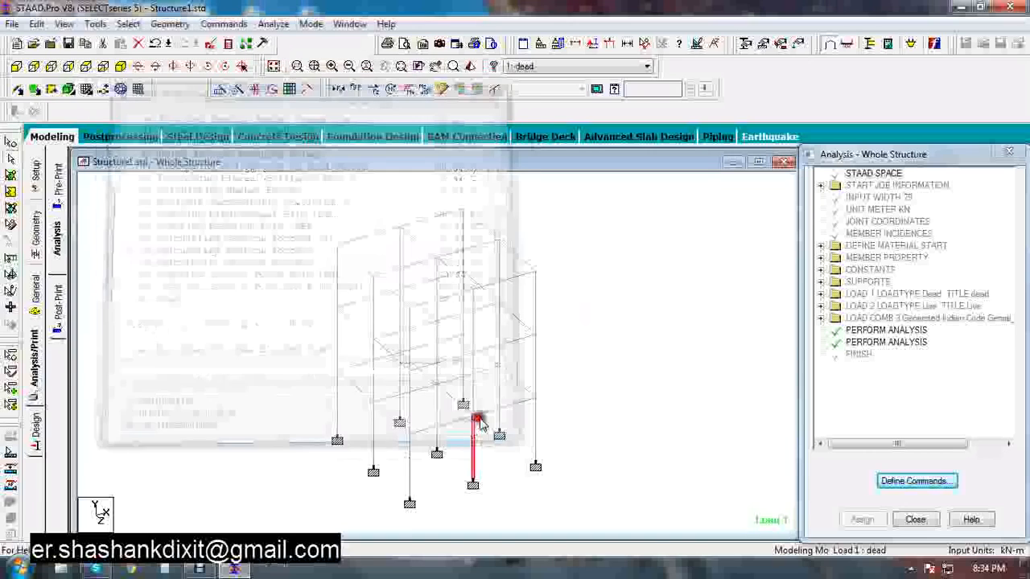
# Delete the duplicate Perform Analysis command from the analysis command list
pyautogui.click(866, 331)
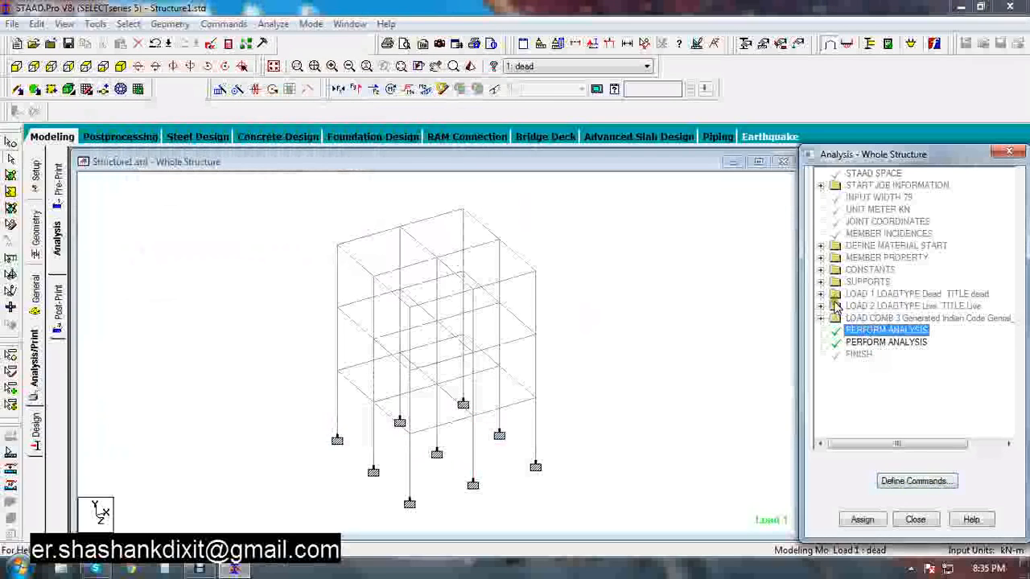
pyautogui.click(894, 482)
pyautogui.click(871, 331)
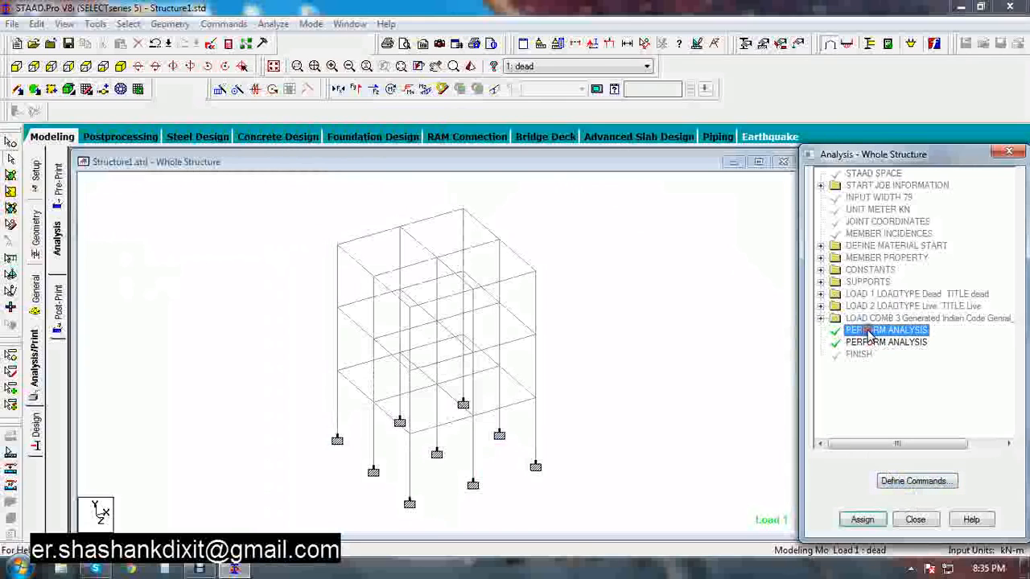
pyautogui.press('Delete')
pyautogui.click(897, 384)
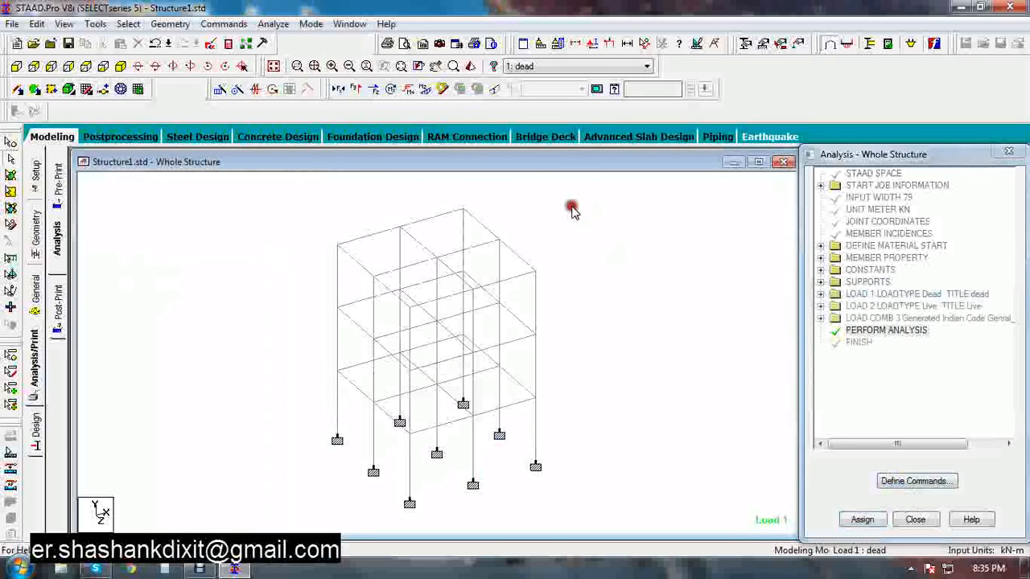
# Rerun the analysis, saving the modified structure, and close the analysis window
pyautogui.click(273, 24)
pyautogui.click(282, 35)
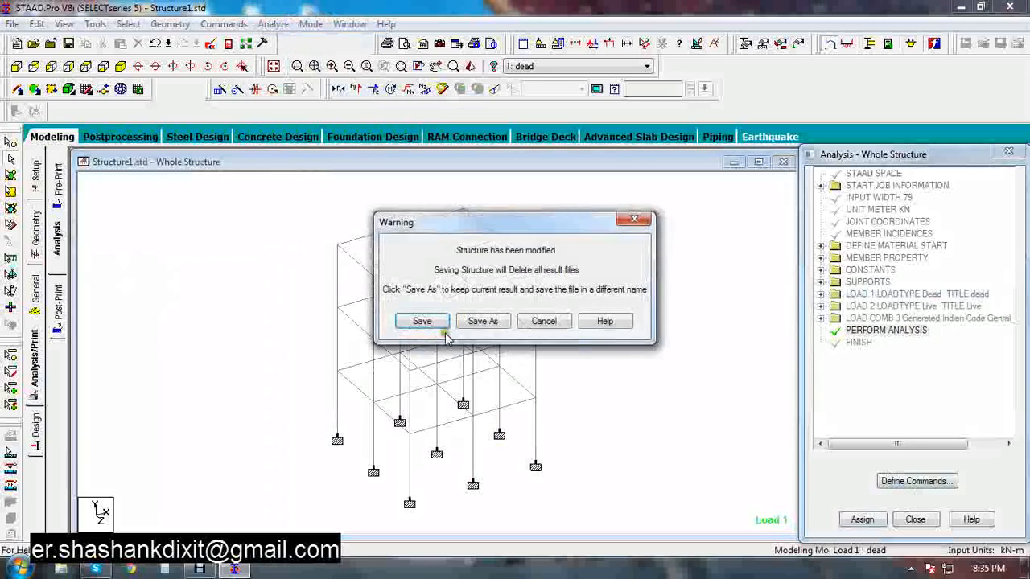
pyautogui.click(423, 322)
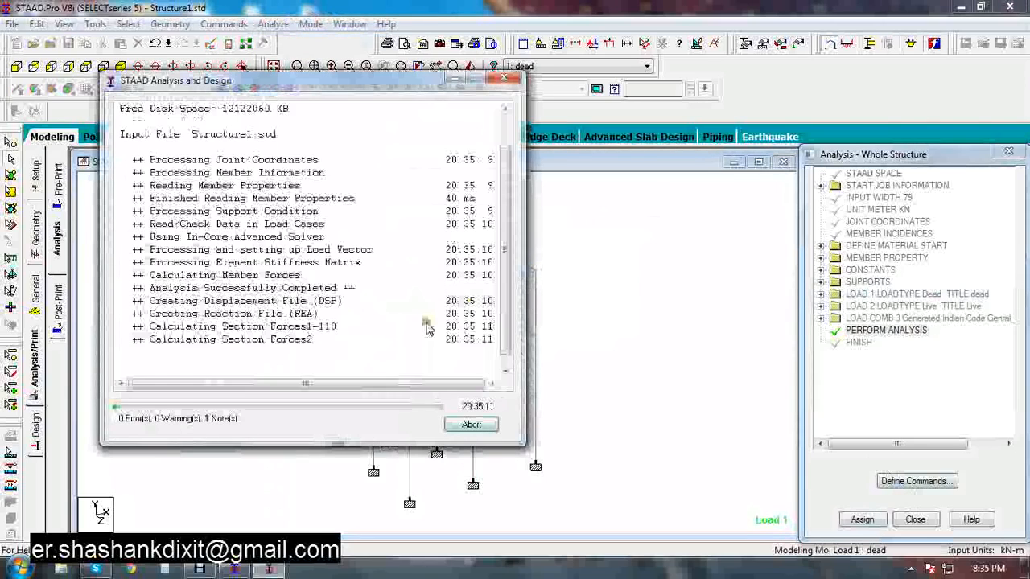
pyautogui.click(471, 424)
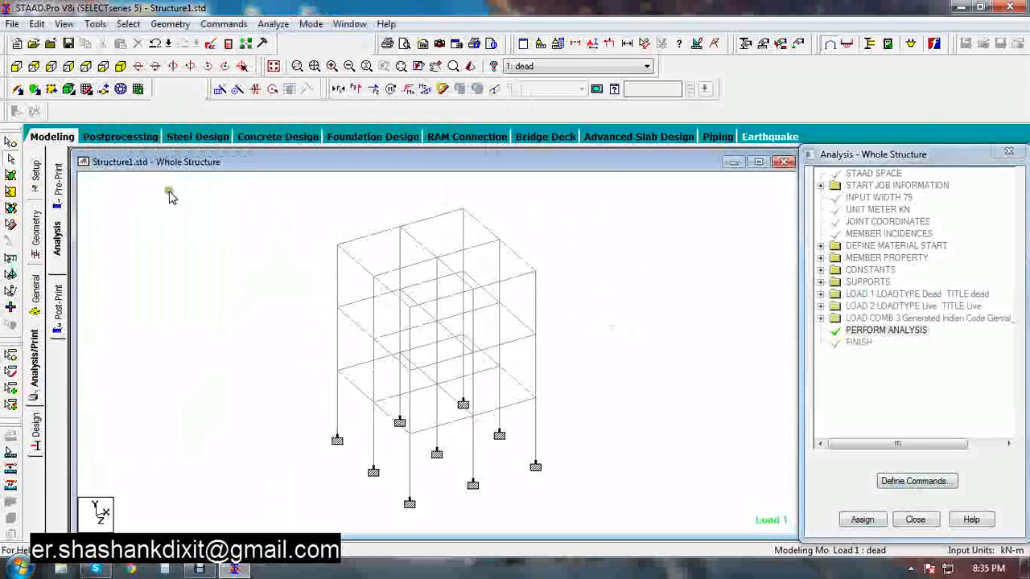
# Open concrete design and set the current design code to IS456
pyautogui.click(32, 430)
pyautogui.click(57, 234)
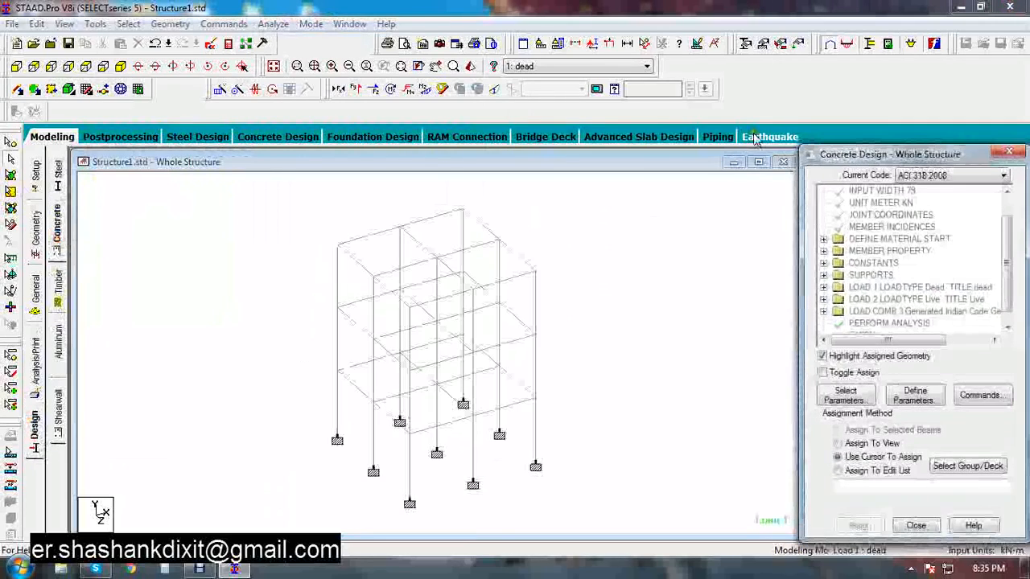
pyautogui.click(925, 175)
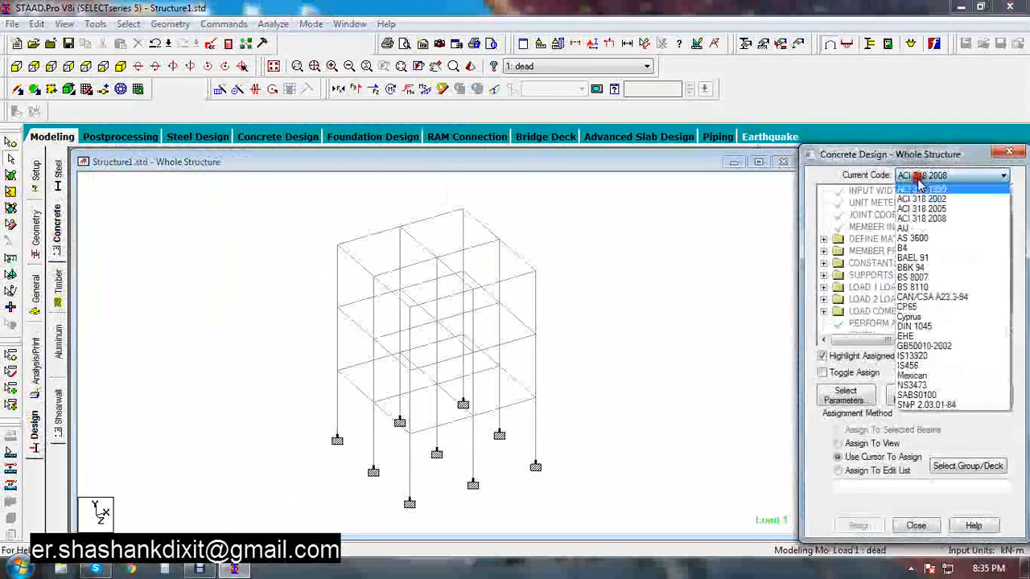
pyautogui.click(907, 366)
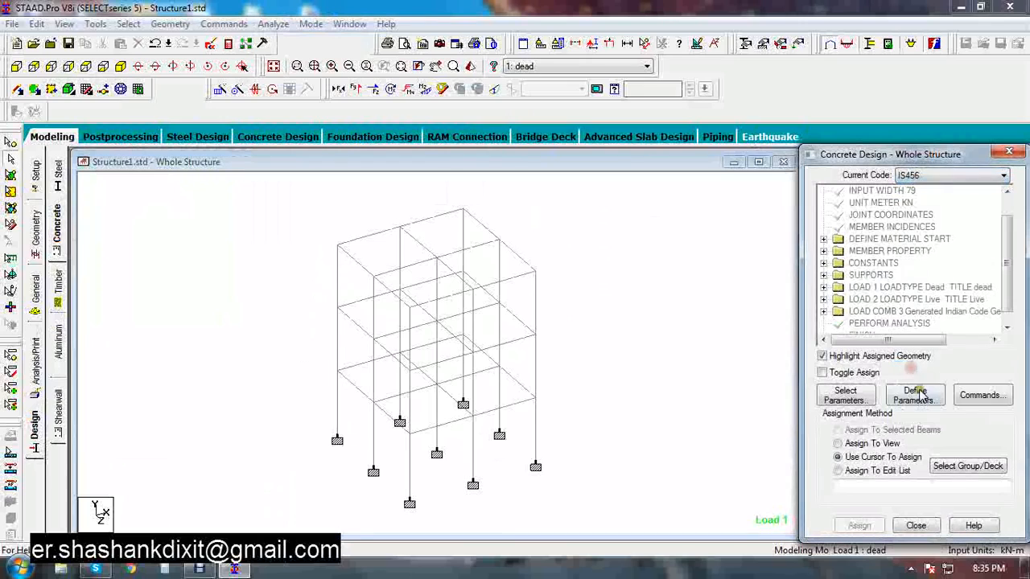
# Select the Fc and Fymain design parameters for the concrete design
pyautogui.click(846, 397)
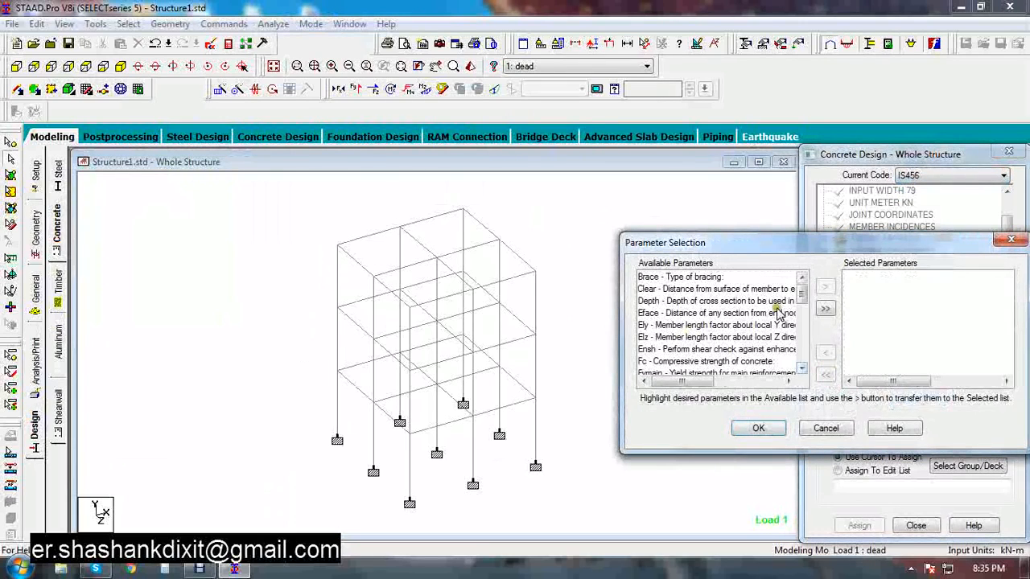
pyautogui.moveTo(770, 250); pyautogui.dragTo(609, 202)
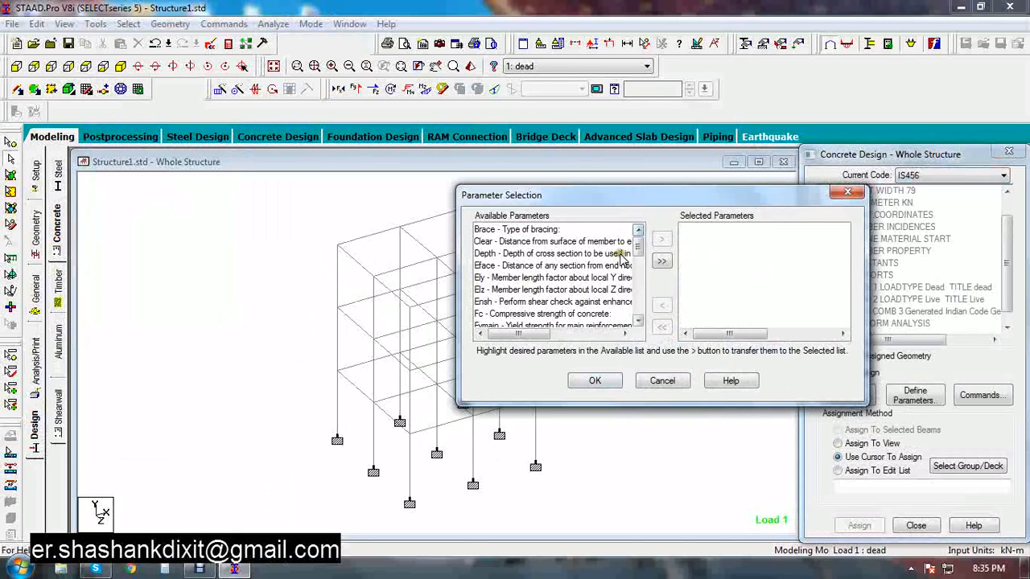
pyautogui.click(482, 313)
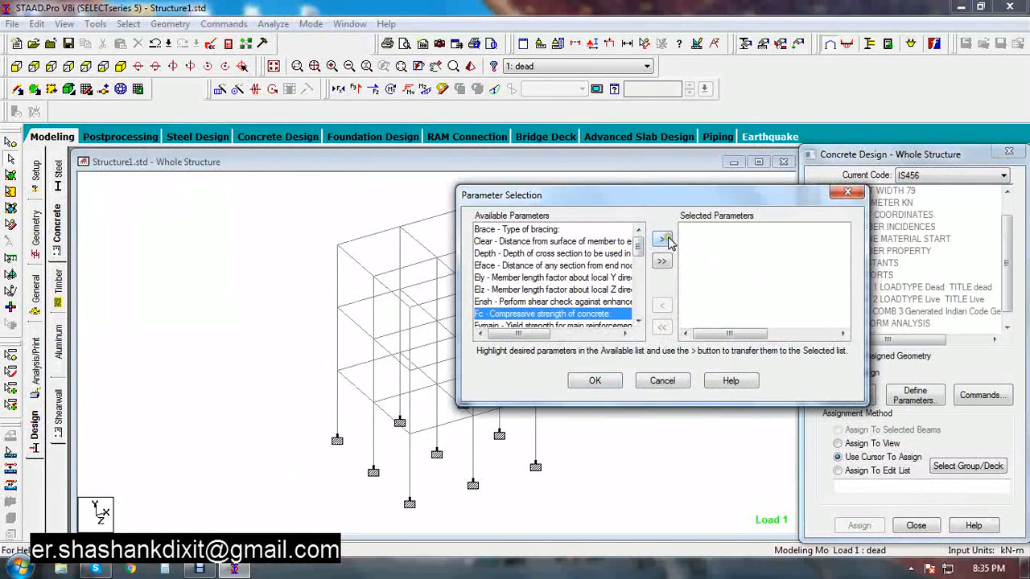
pyautogui.click(662, 239)
pyautogui.click(547, 313)
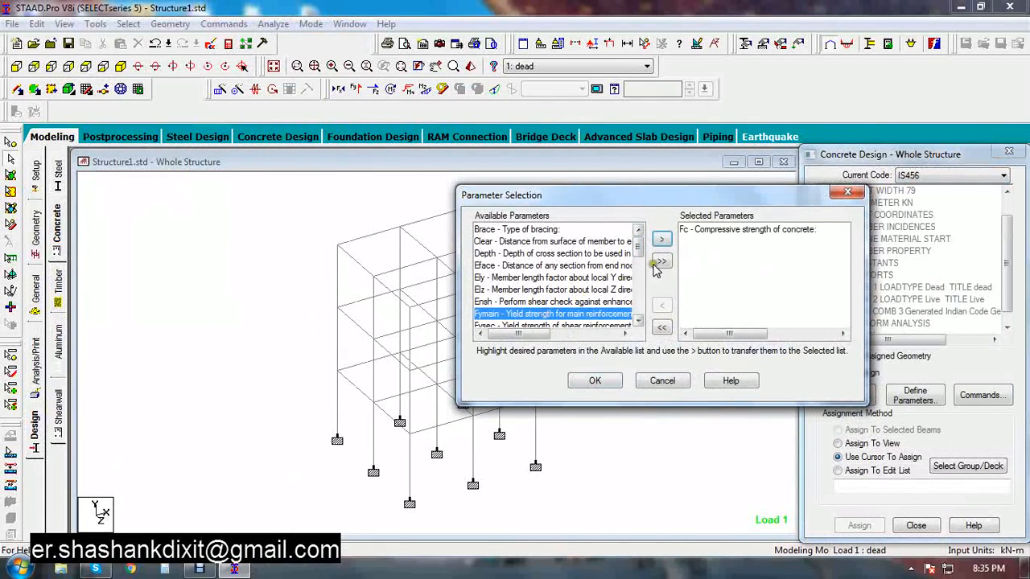
pyautogui.click(661, 240)
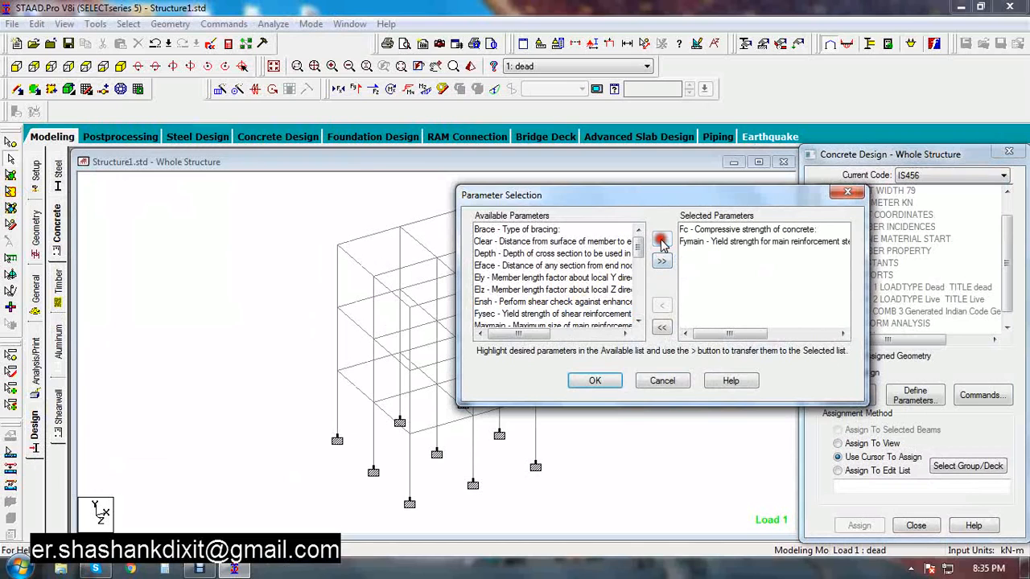
pyautogui.click(607, 383)
# Set the concrete compressive strength Fc to 25000 kN/m2 and add it as a design parameter
pyautogui.click(925, 398)
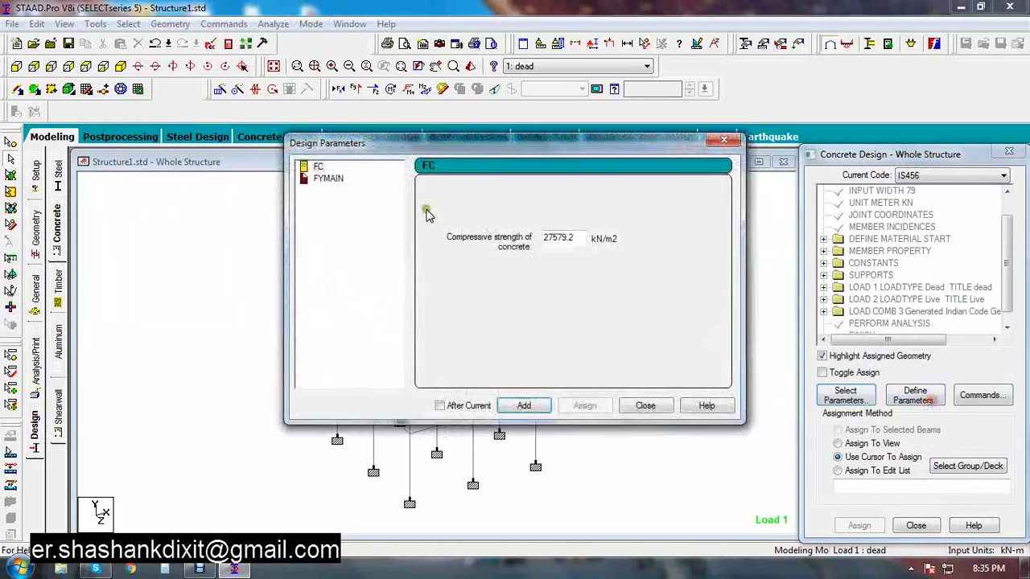
pyautogui.doubleClick(569, 239)
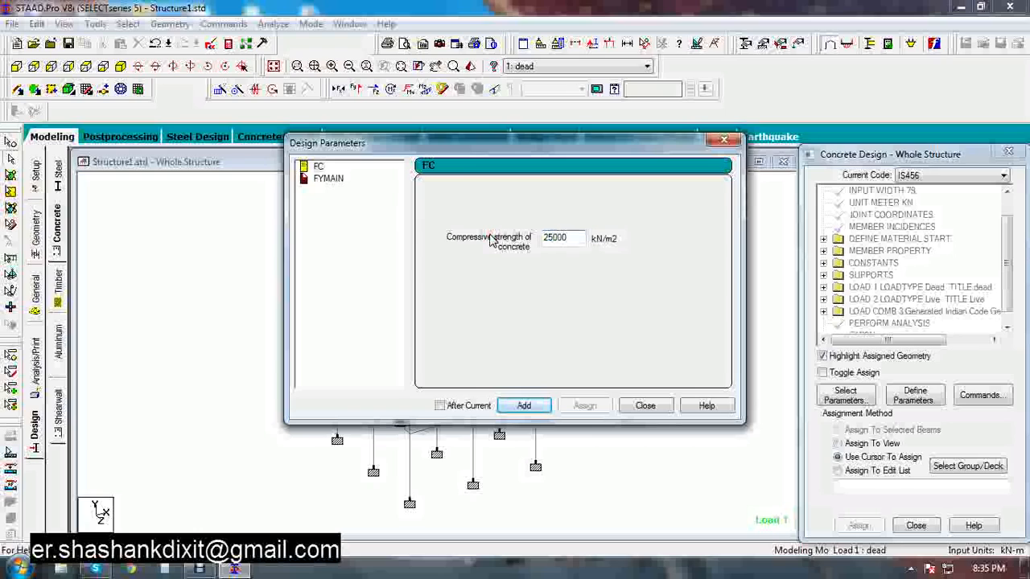
pyautogui.click(524, 405)
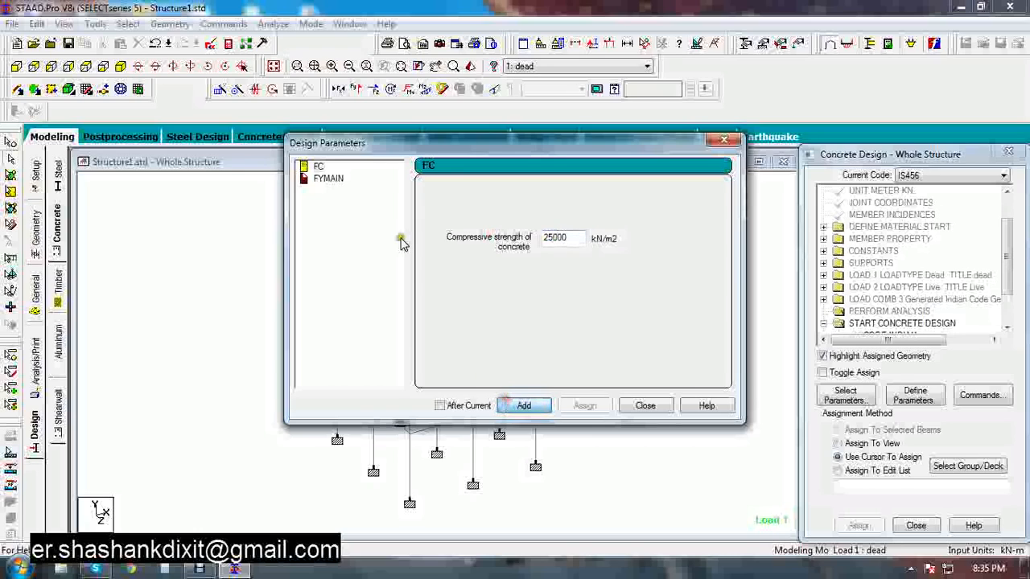
# Set the main reinforcement yield strength Fymain to 415000 kN/m2, add it, and close the parameters dialog
pyautogui.click(328, 178)
pyautogui.doubleClick(576, 238)
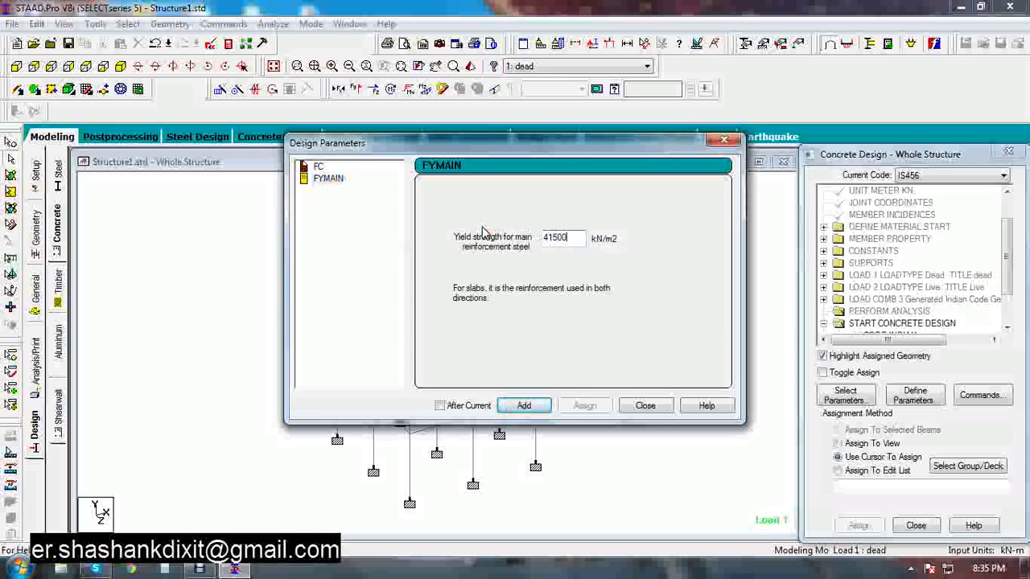
pyautogui.click(523, 406)
pyautogui.click(644, 406)
# Assign the FC 25000 parameter to all members in the view
pyautogui.click(1001, 299)
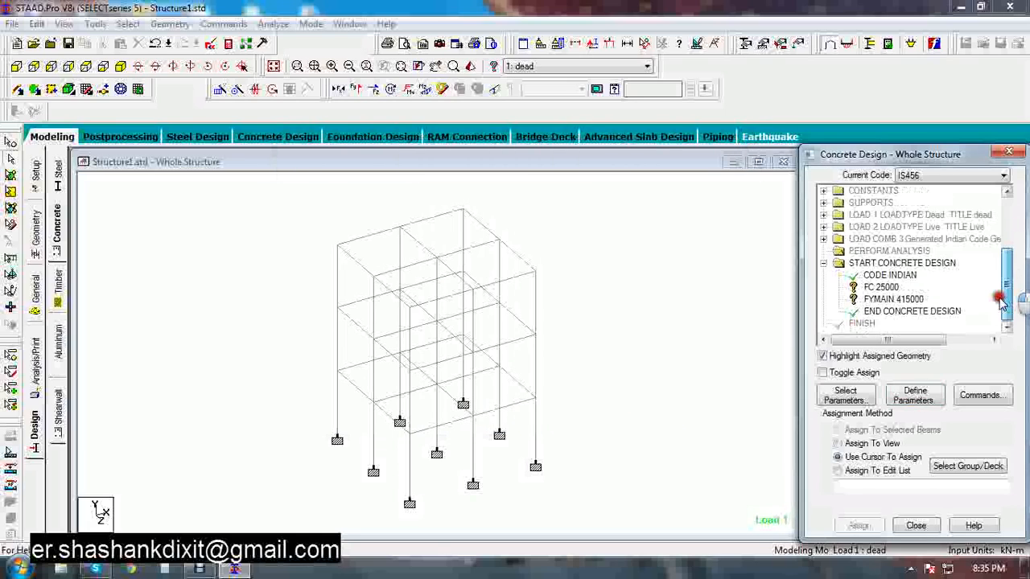
pyautogui.click(880, 287)
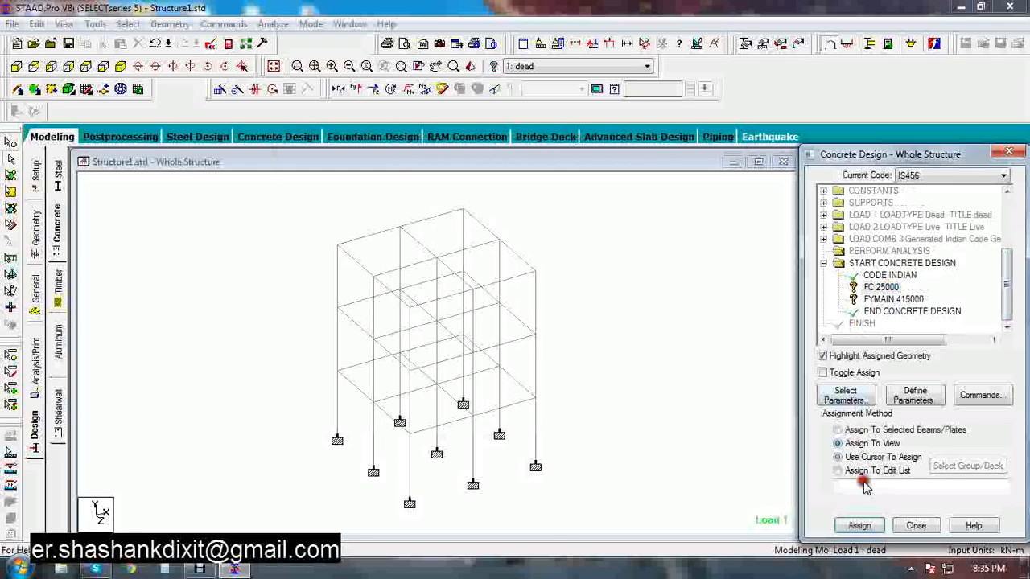
pyautogui.click(859, 525)
pyautogui.click(911, 381)
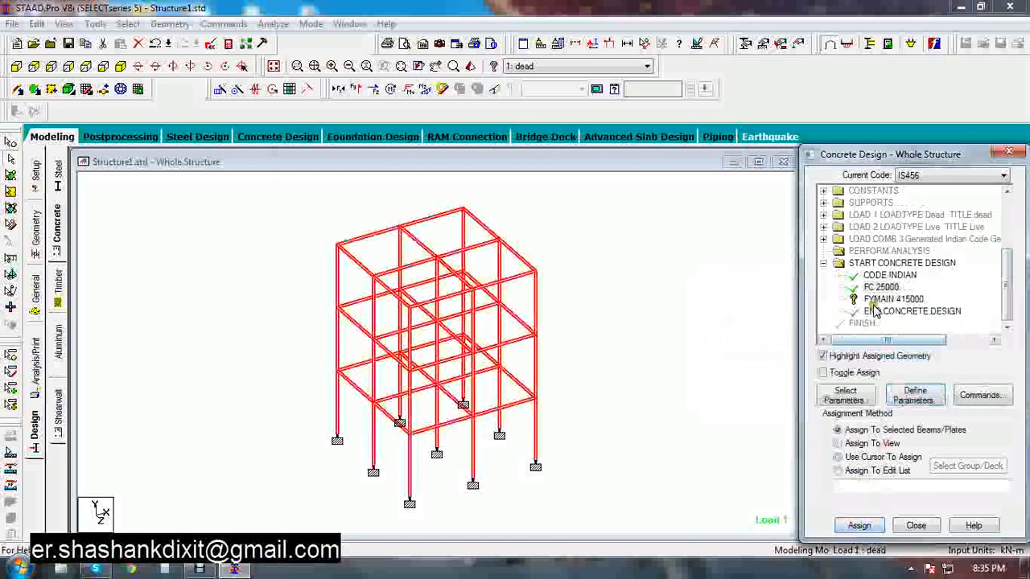
# Assign the FYMAIN 415000 parameter to the whole structure using Assign To View
pyautogui.click(877, 300)
pyautogui.click(829, 429)
pyautogui.click(870, 443)
pyautogui.click(857, 525)
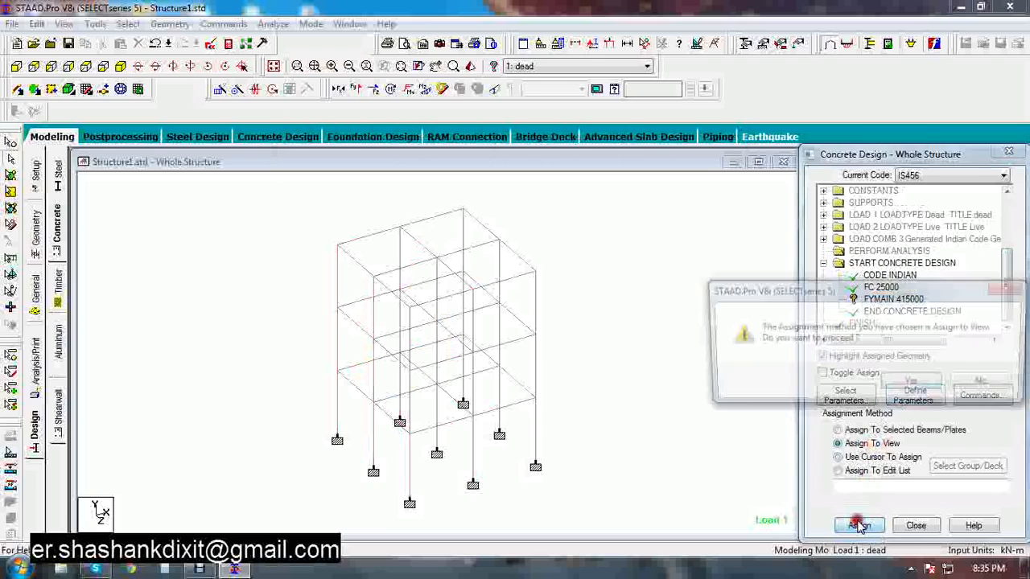
pyautogui.click(889, 388)
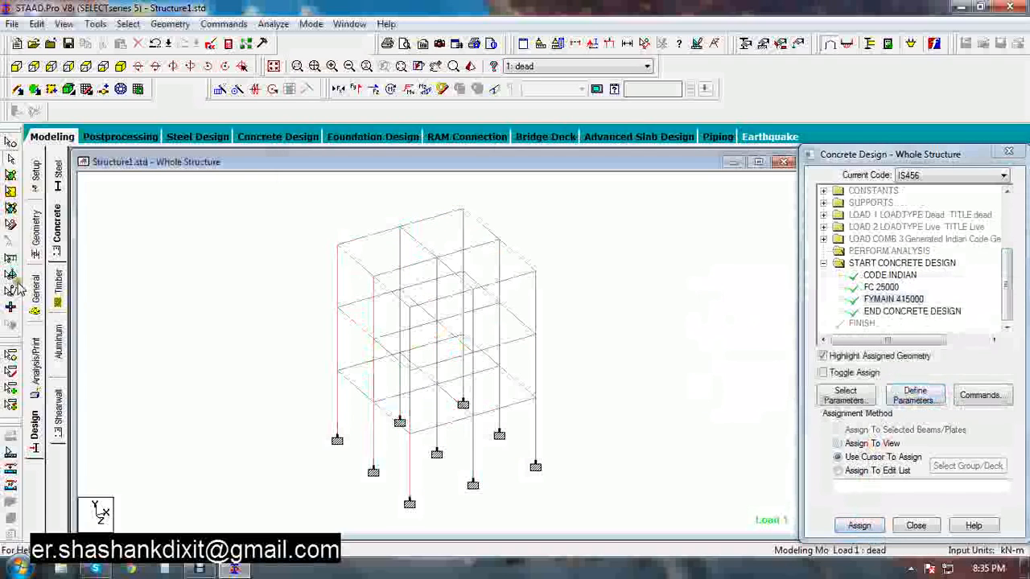
# Add the Design Beam, Design Column and Take Off commands to the concrete design, then close the commands dialog
pyautogui.click(979, 395)
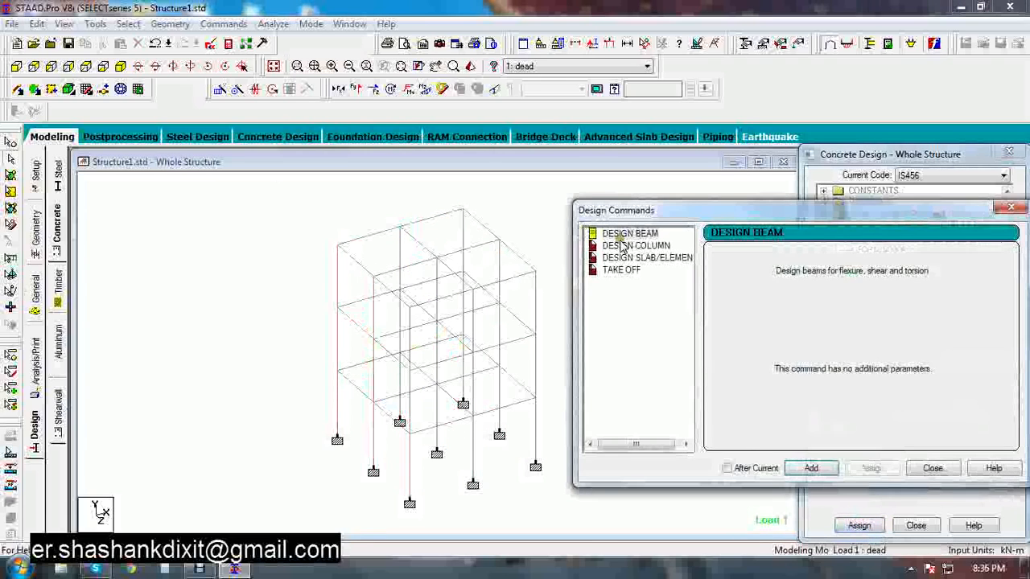
pyautogui.click(811, 468)
pyautogui.click(635, 245)
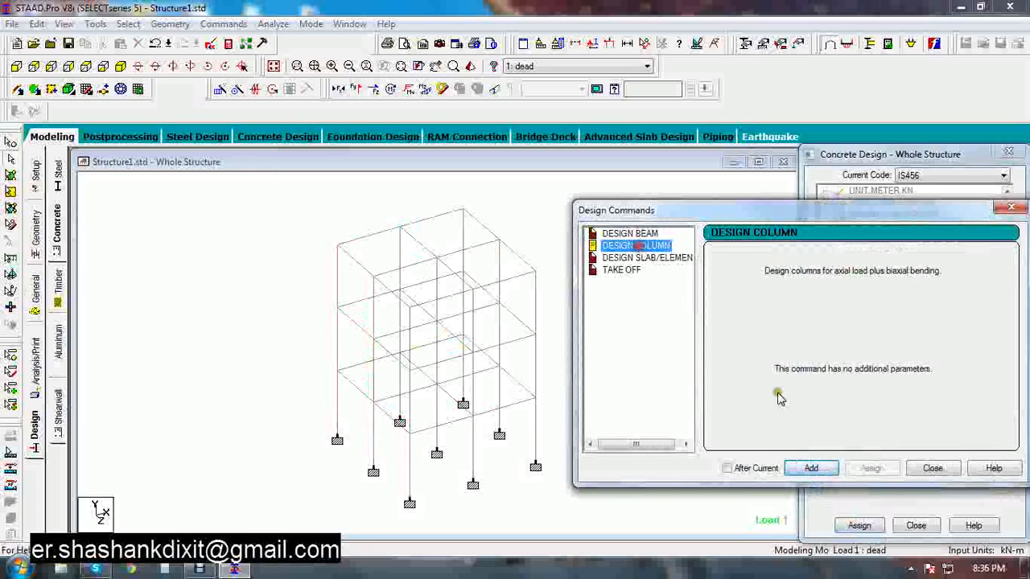
pyautogui.click(811, 468)
pyautogui.click(626, 271)
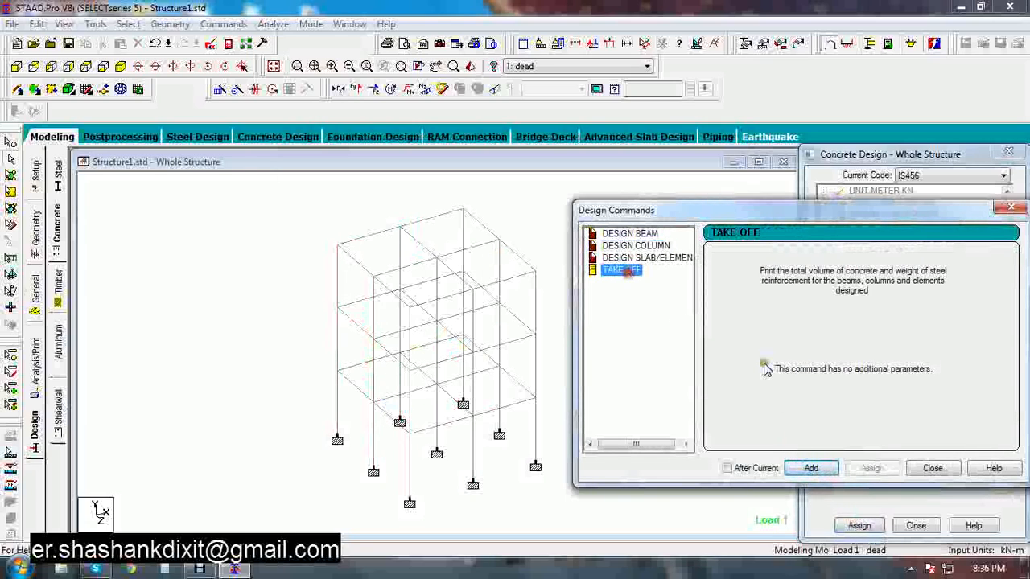
pyautogui.click(811, 470)
pyautogui.click(932, 468)
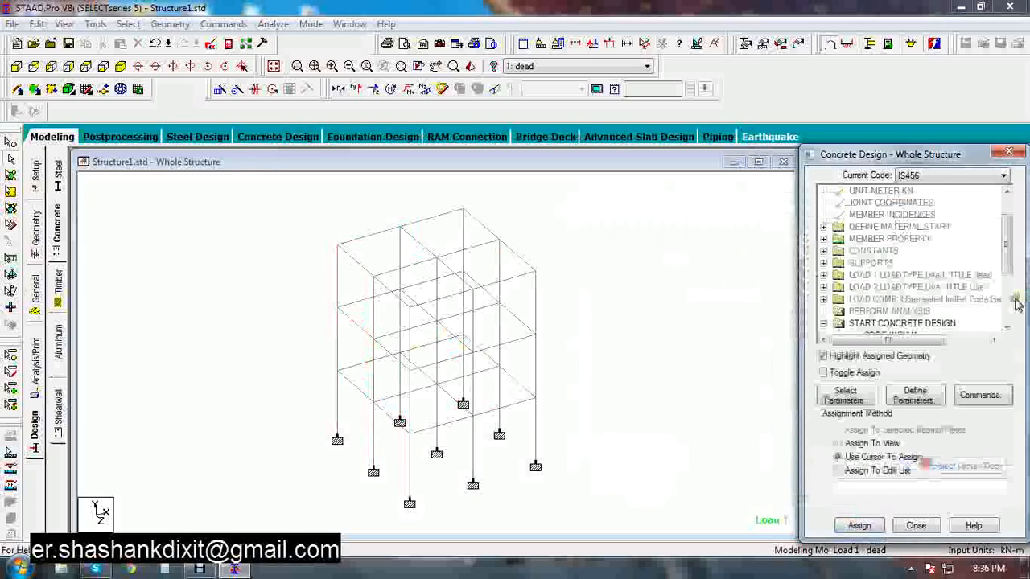
# Assign the Design Beam command to all beams parallel to X and Z
pyautogui.click(999, 316)
pyautogui.click(891, 263)
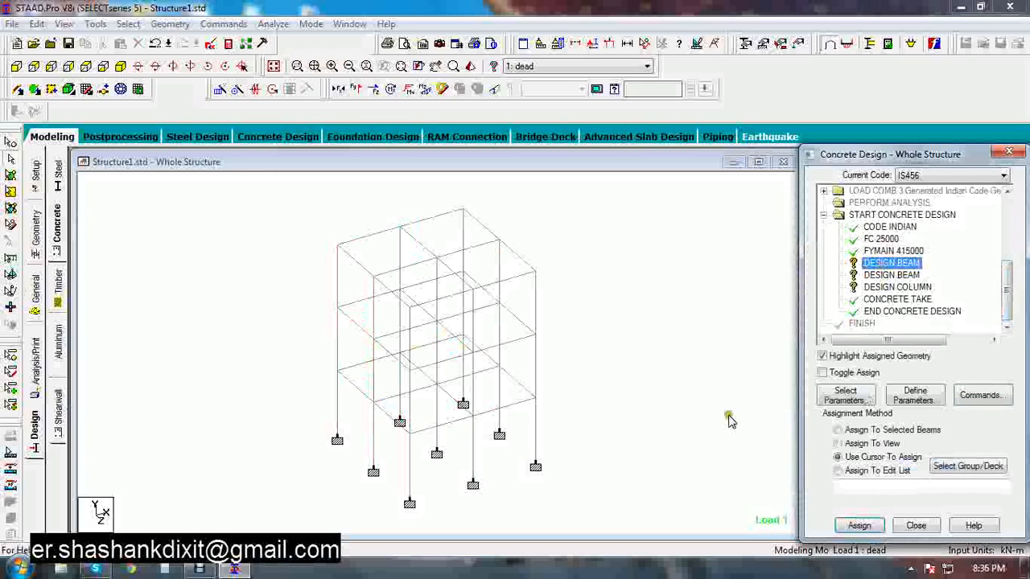
pyautogui.click(141, 24)
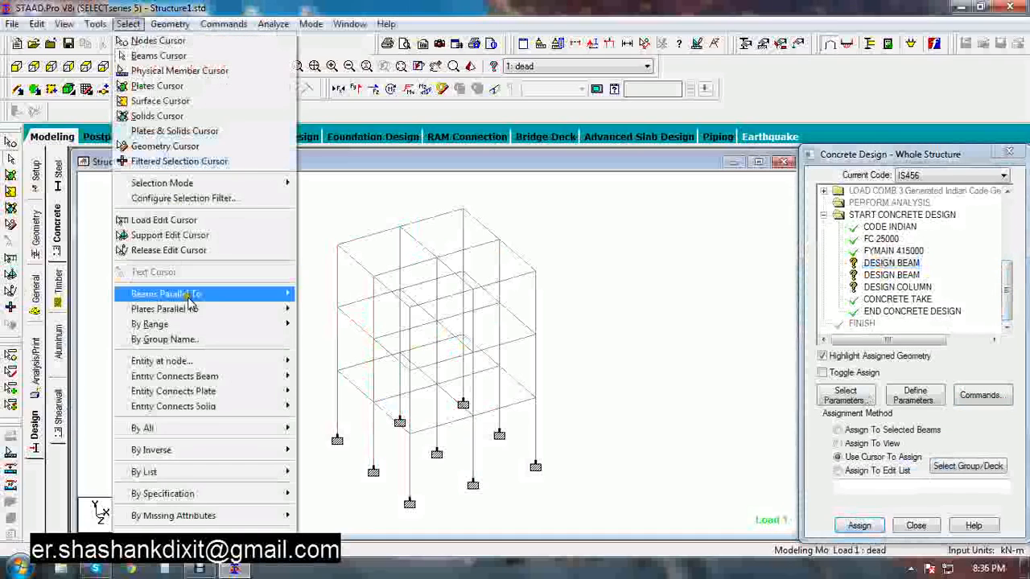
pyautogui.moveTo(188, 295)
pyautogui.click(314, 296)
pyautogui.click(128, 24)
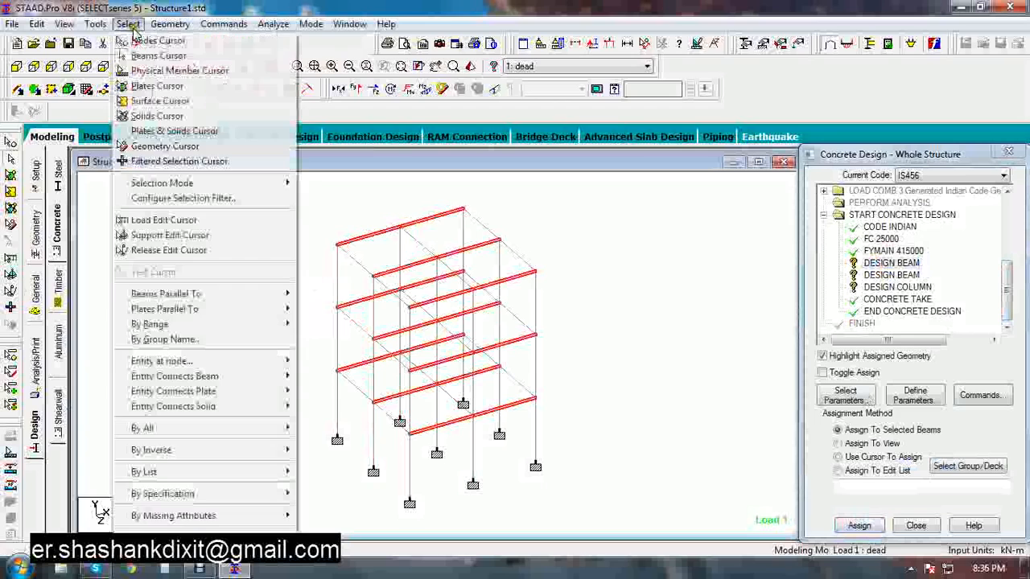
pyautogui.click(314, 323)
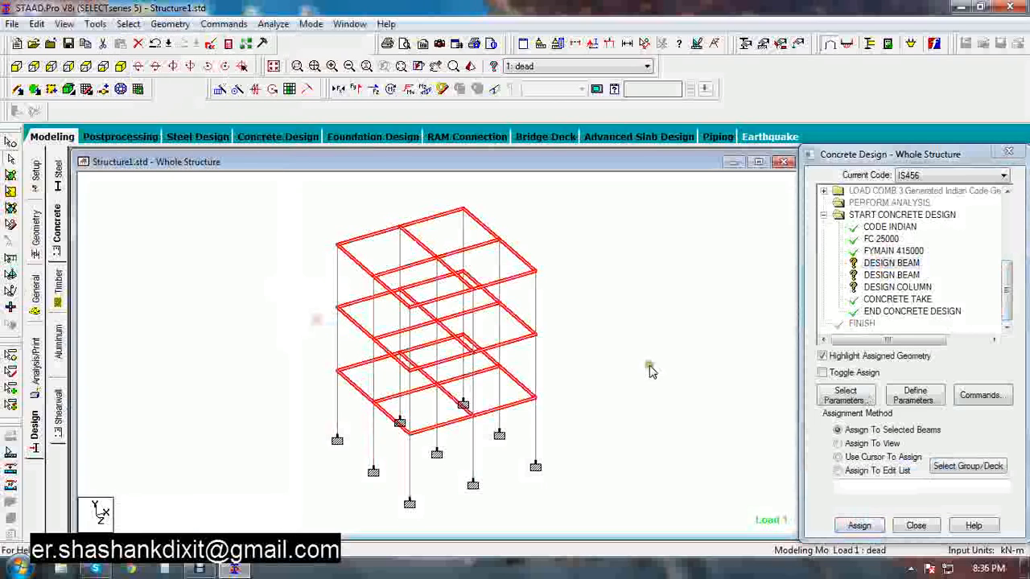
pyautogui.click(857, 525)
pyautogui.click(911, 382)
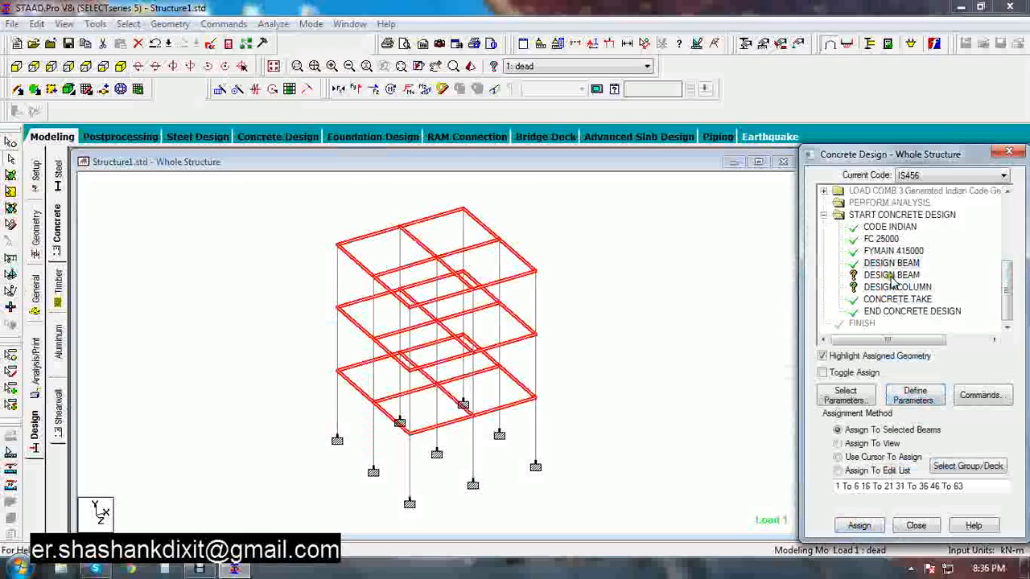
# Delete the duplicate Design Beam command from the concrete design list
pyautogui.click(891, 275)
pyautogui.press('Delete')
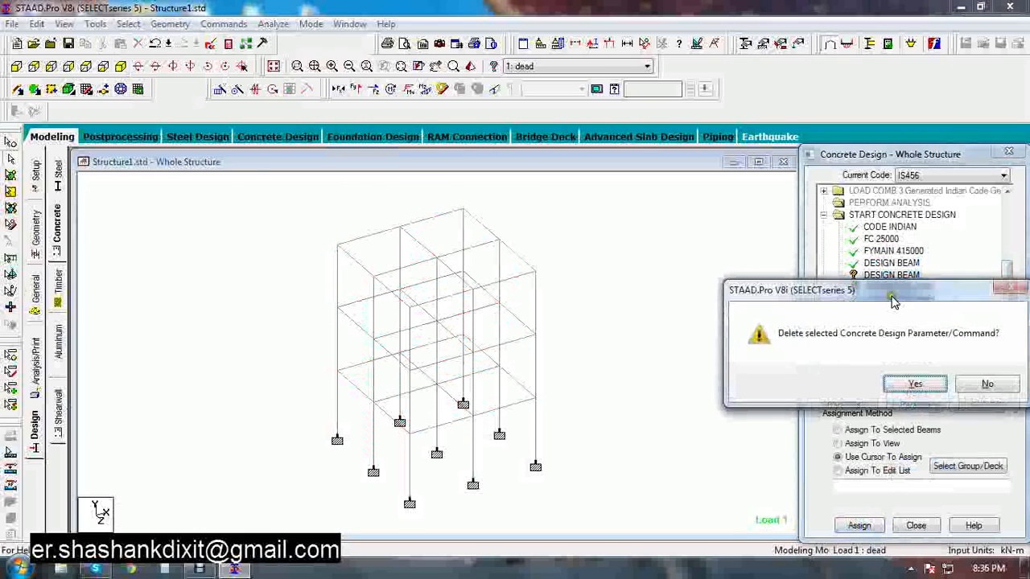
pyautogui.click(915, 384)
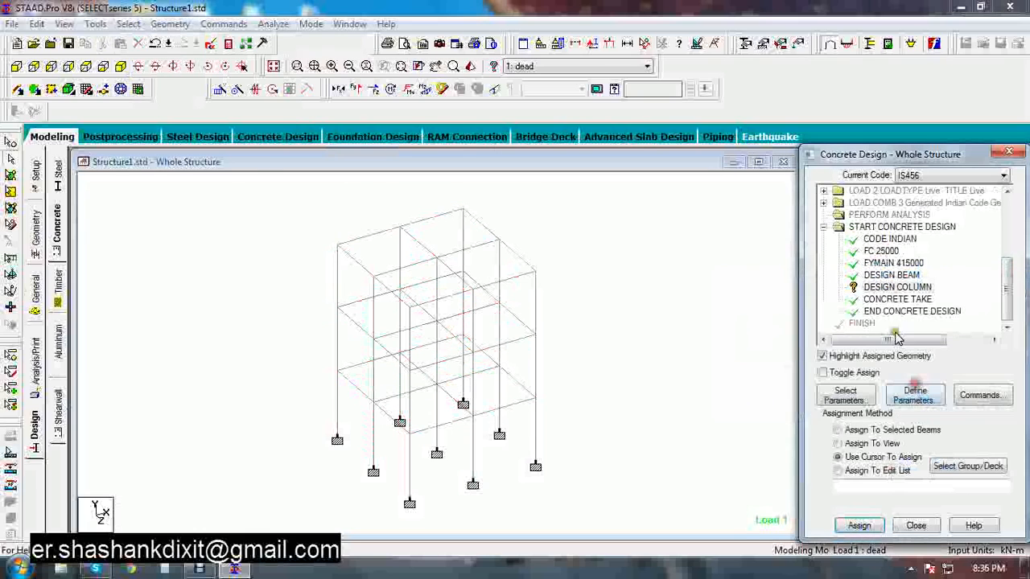
# Assign the Design Column command to all members parallel to Y
pyautogui.click(882, 291)
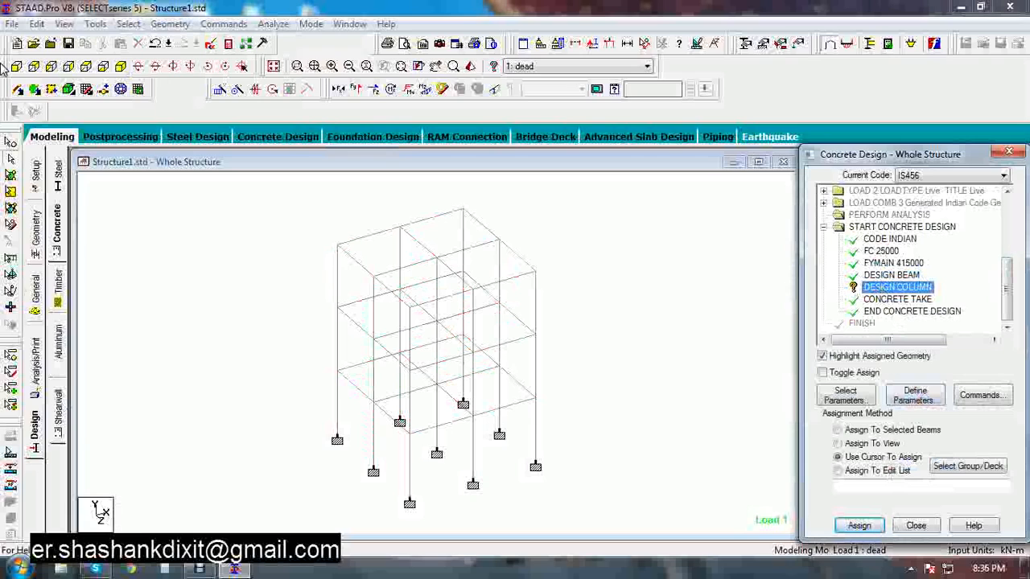
pyautogui.click(125, 24)
pyautogui.moveTo(273, 294)
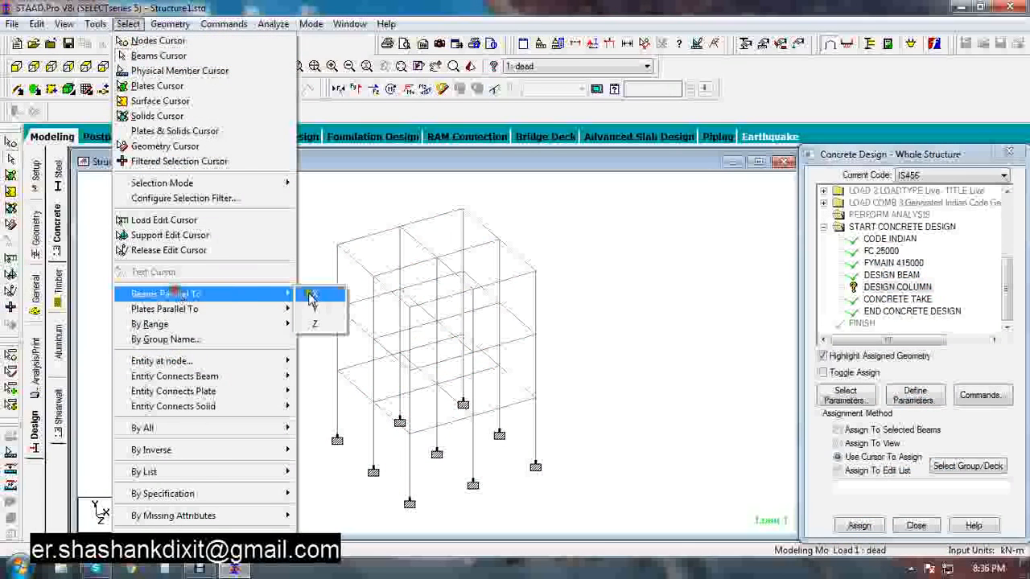
pyautogui.click(315, 311)
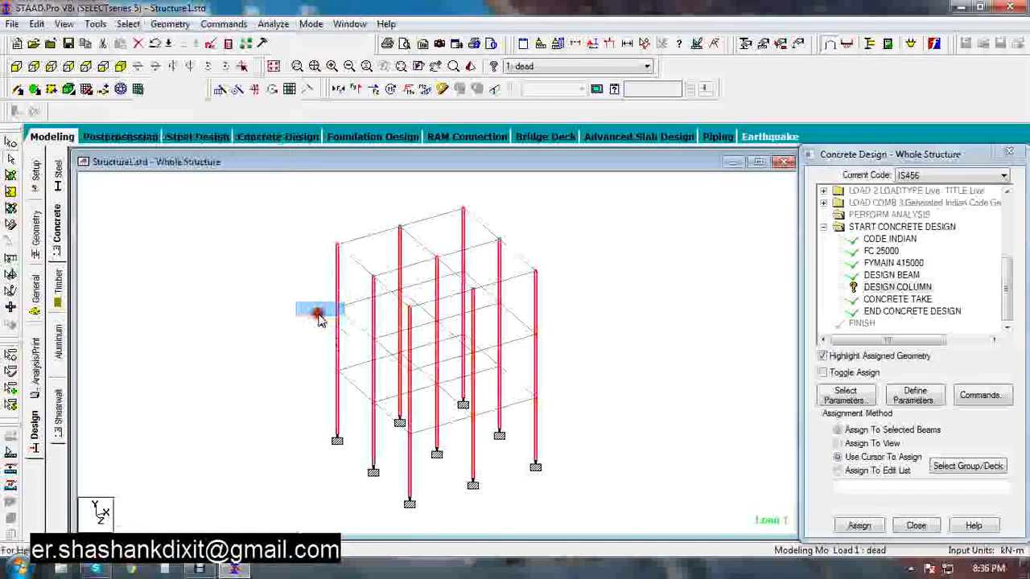
pyautogui.click(858, 525)
pyautogui.click(913, 383)
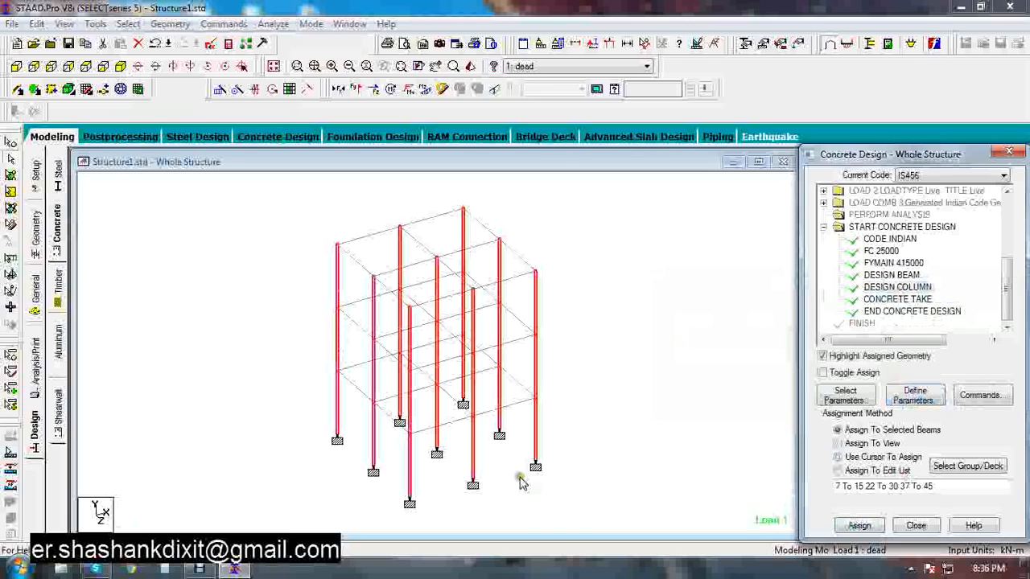
# Run the analysis and design, saving the modified structure, and close the analysis window
pyautogui.click(274, 24)
pyautogui.click(299, 40)
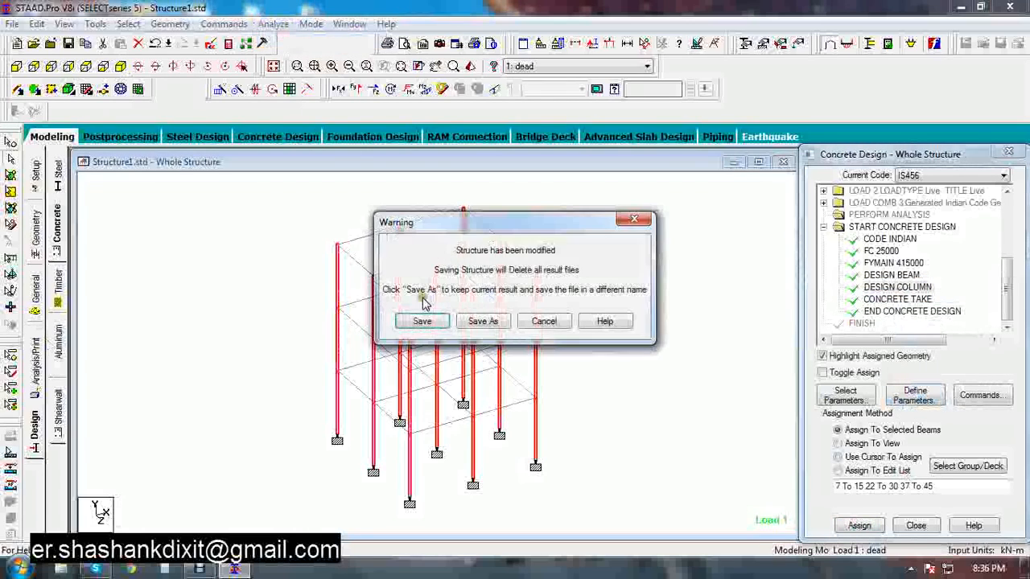
pyautogui.click(435, 319)
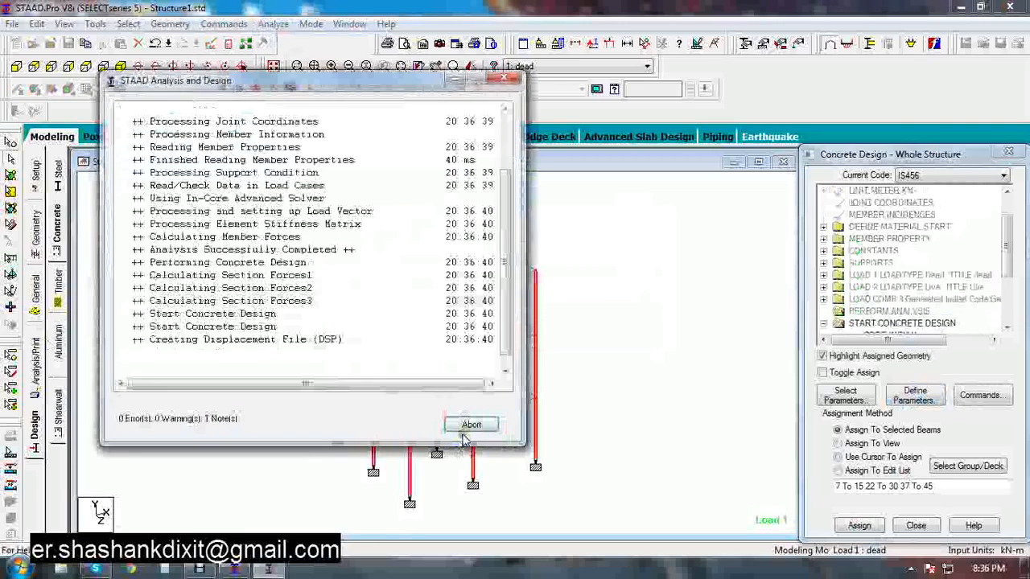
pyautogui.click(467, 428)
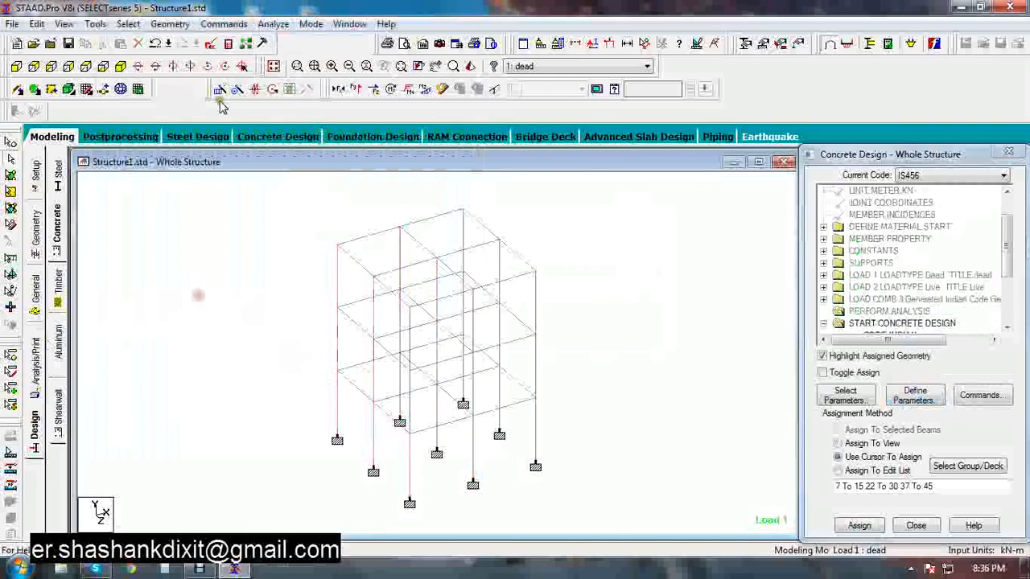
# Open the output file and scroll through the concrete design results for beams and columns
pyautogui.click(226, 45)
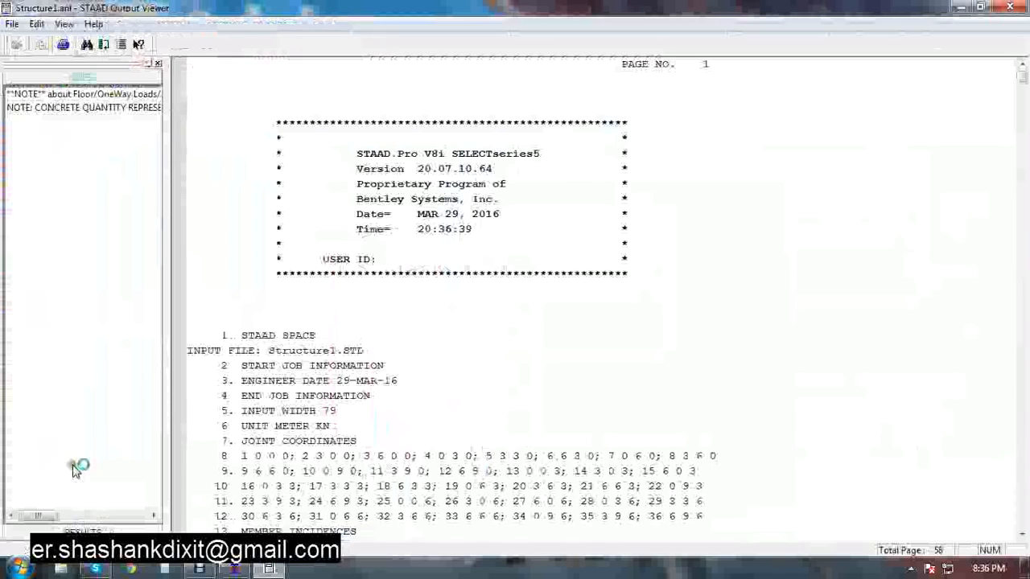
pyautogui.click(80, 531)
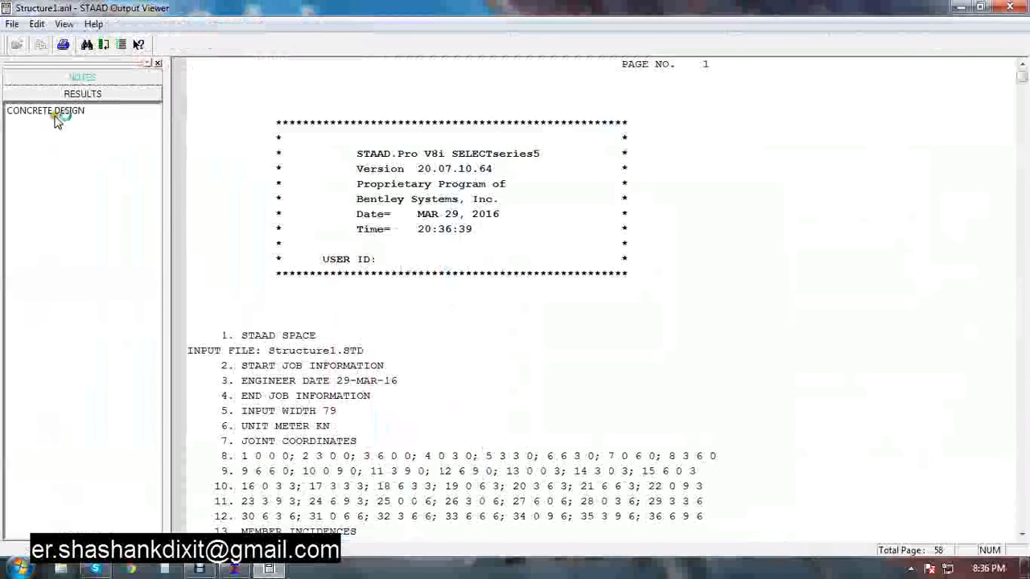
pyautogui.click(56, 113)
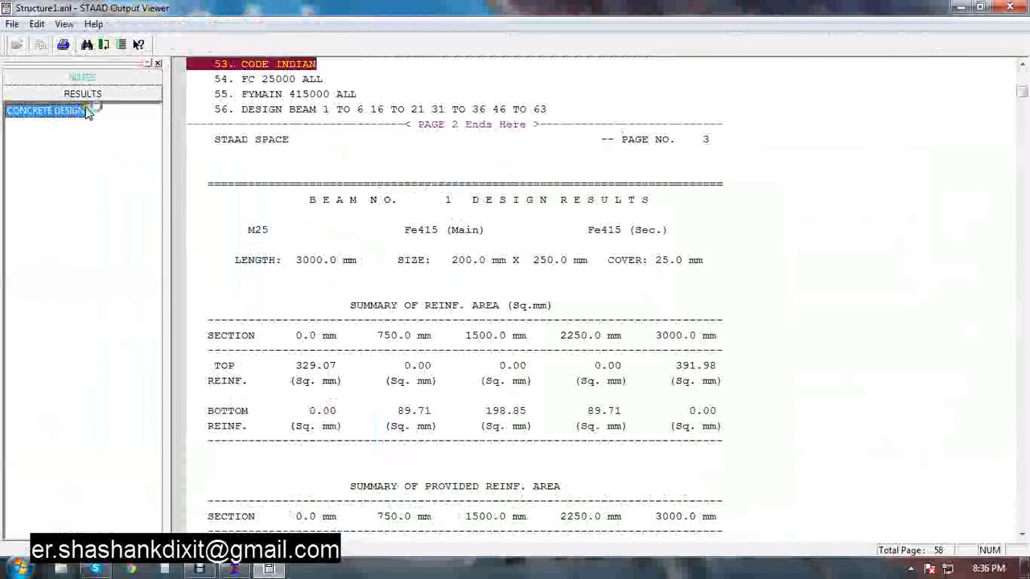
pyautogui.click(823, 368)
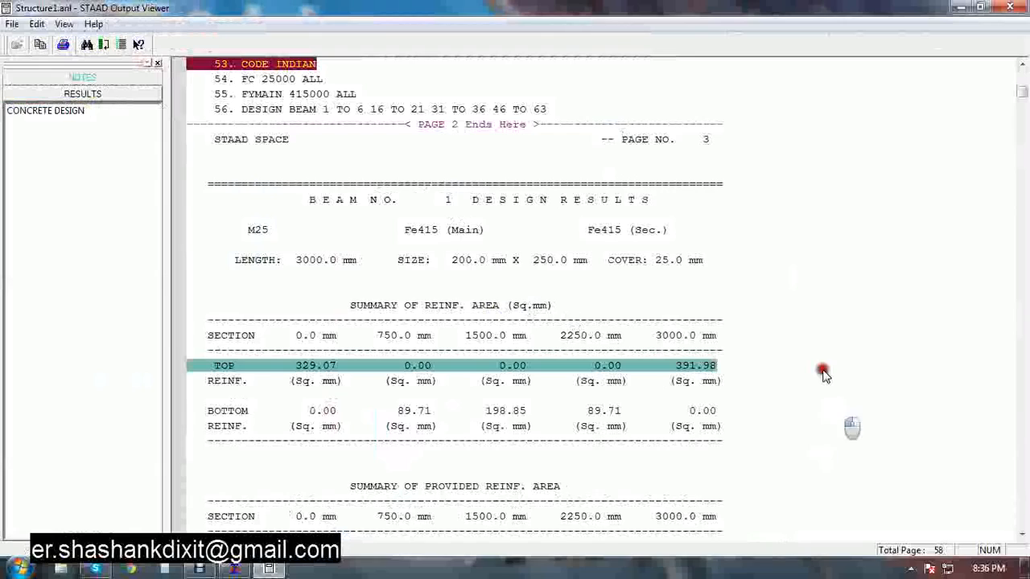
pyautogui.moveTo(1020, 91)
pyautogui.mouseDown()
pyautogui.moveTo(1020, 110)
pyautogui.moveTo(1021, 92)
pyautogui.mouseUp()
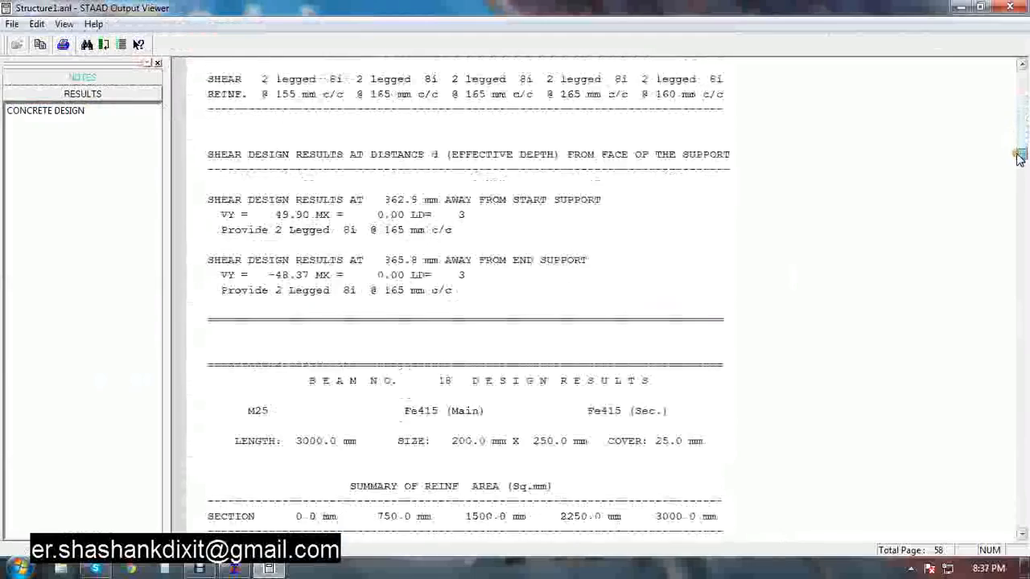
pyautogui.moveTo(1020, 172); pyautogui.dragTo(1020, 181)
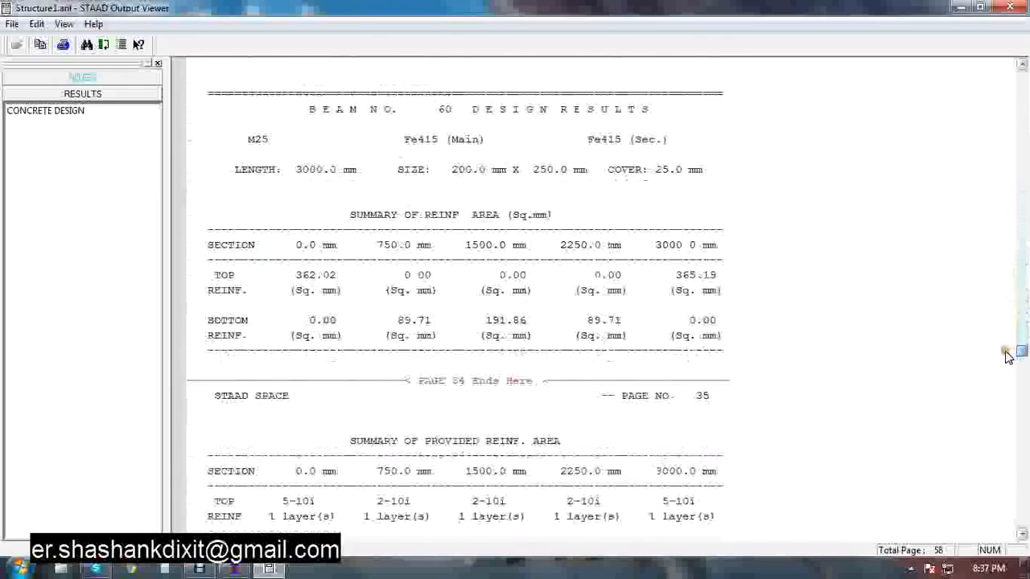
pyautogui.moveTo(1005, 360); pyautogui.dragTo(1003, 394)
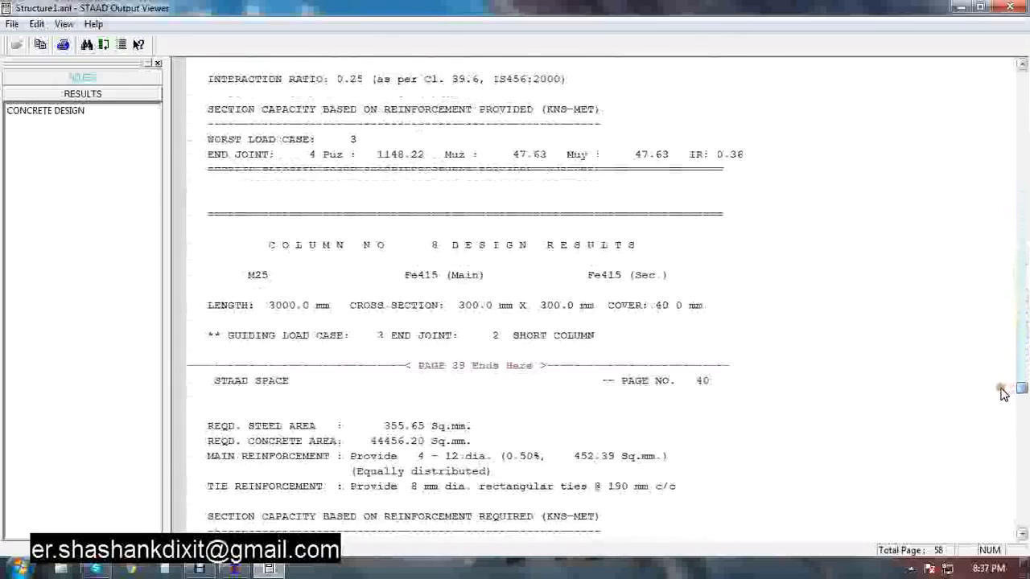
pyautogui.scroll(-20, 998, 406)
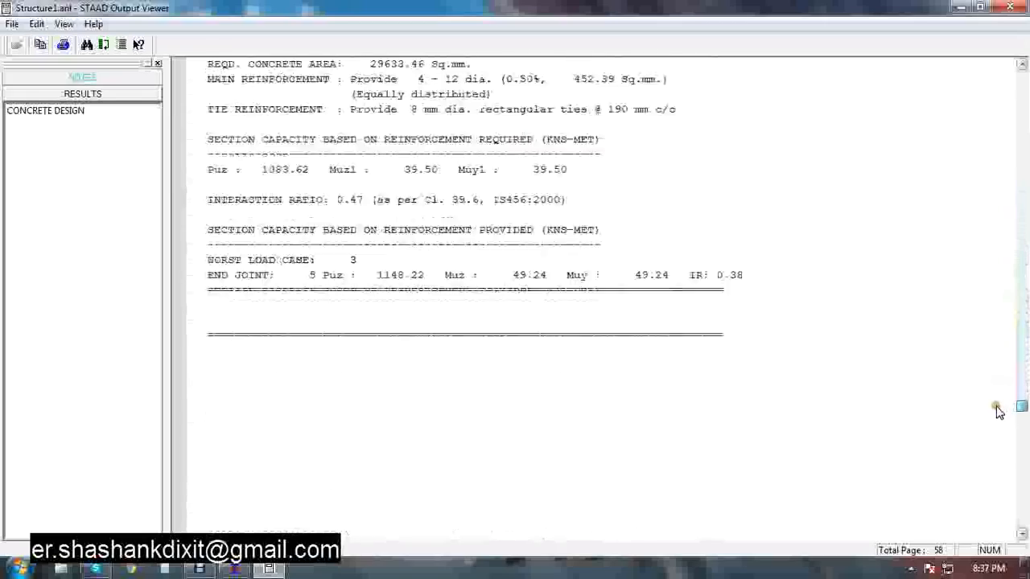
# Scroll to the end of the output, check the notes on floor loads and concrete quantity, and close the output viewer
pyautogui.scroll(-20, 973, 437)
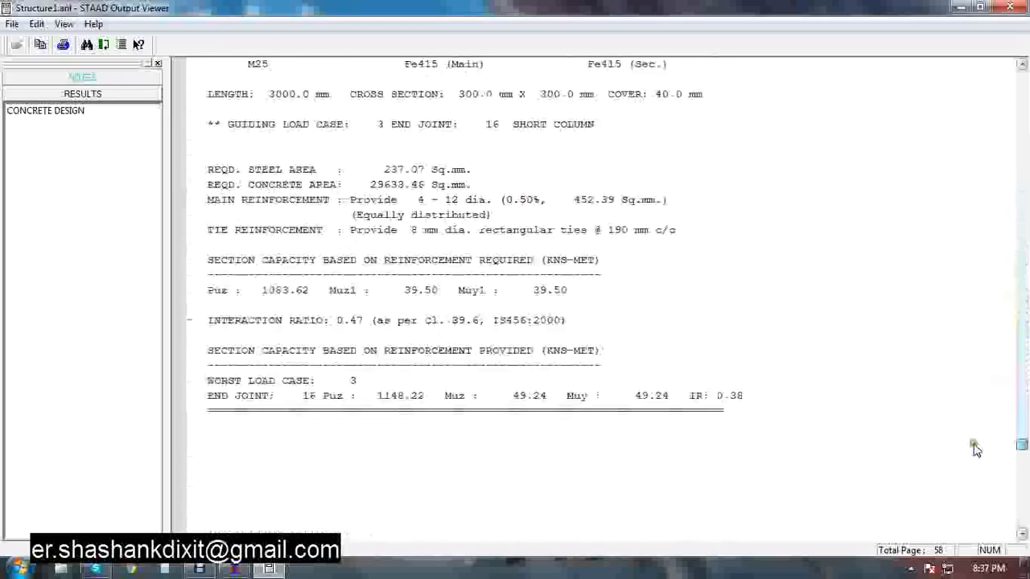
pyautogui.scroll(-8, 964, 486)
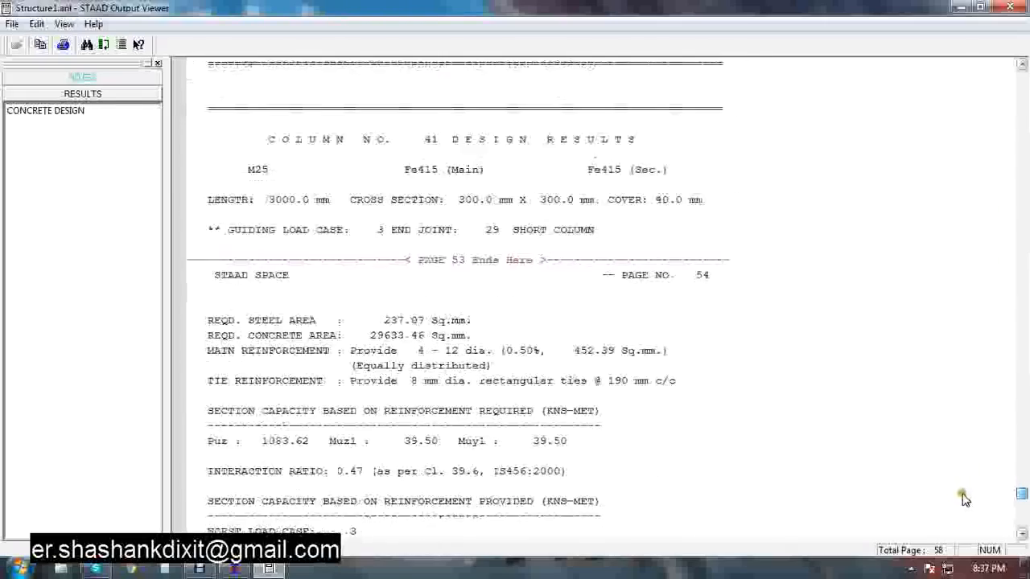
pyautogui.scroll(-20, 966, 508)
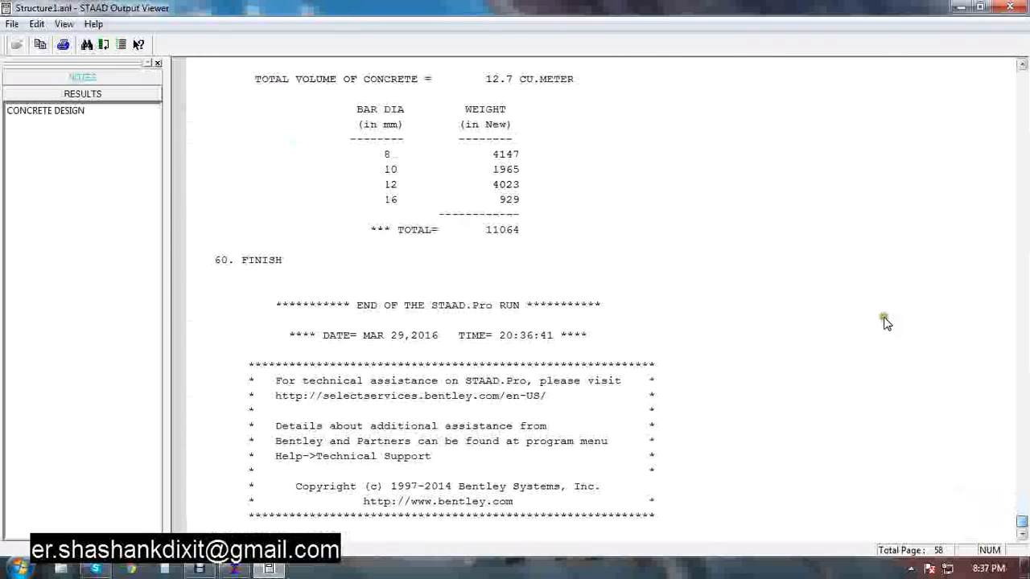
pyautogui.click(52, 78)
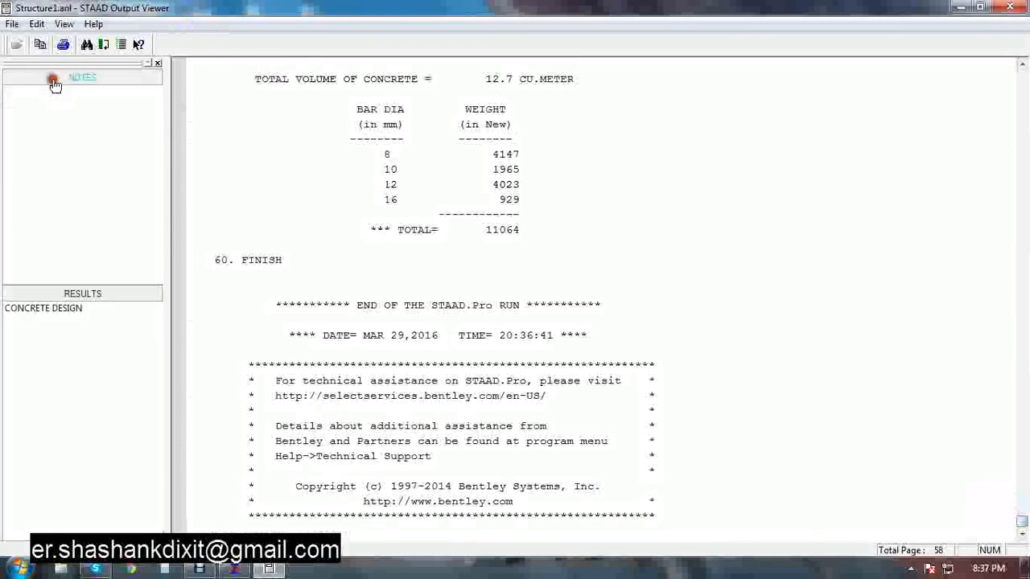
pyautogui.click(80, 94)
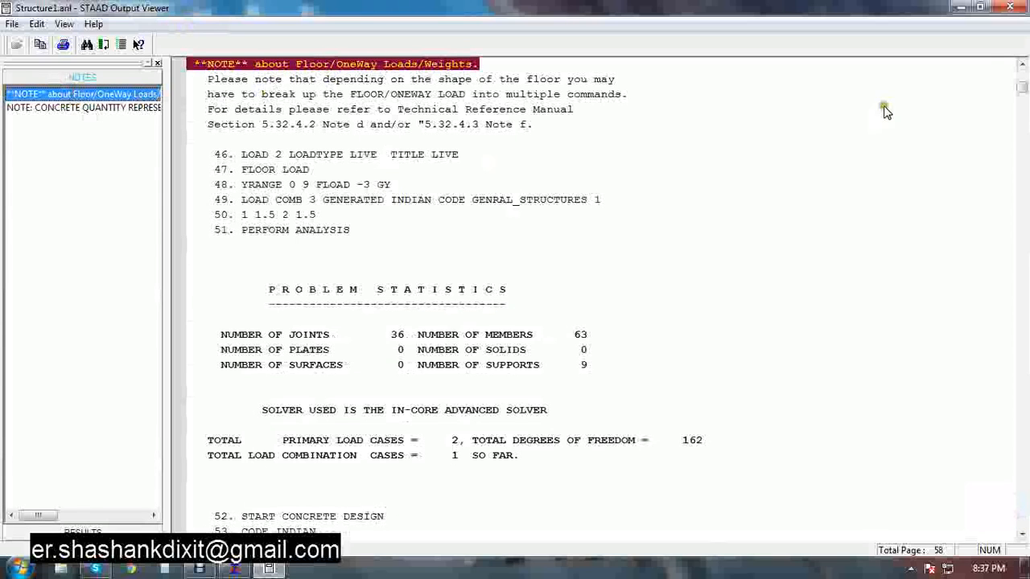
pyautogui.click(1022, 64)
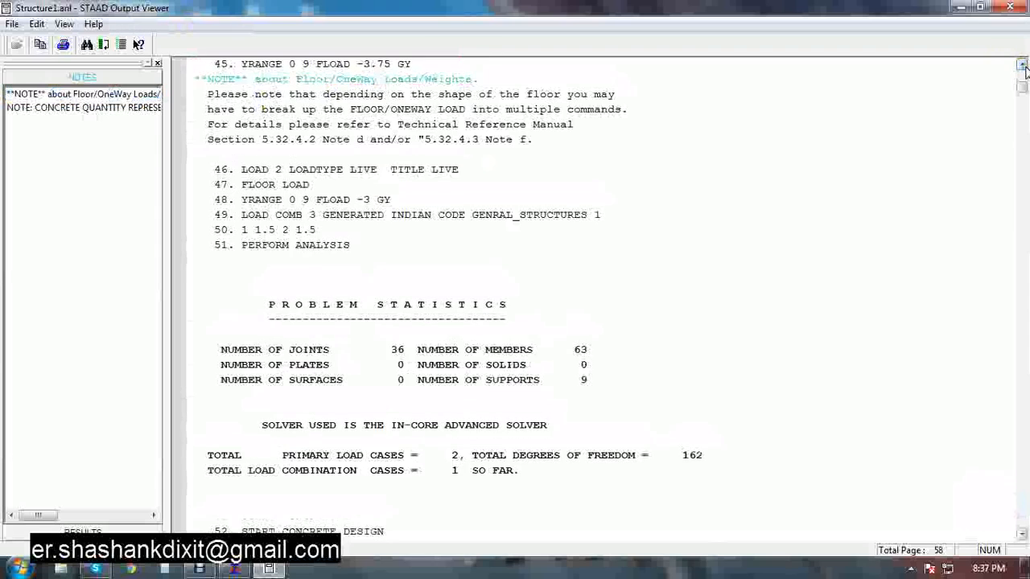
pyautogui.click(1022, 64)
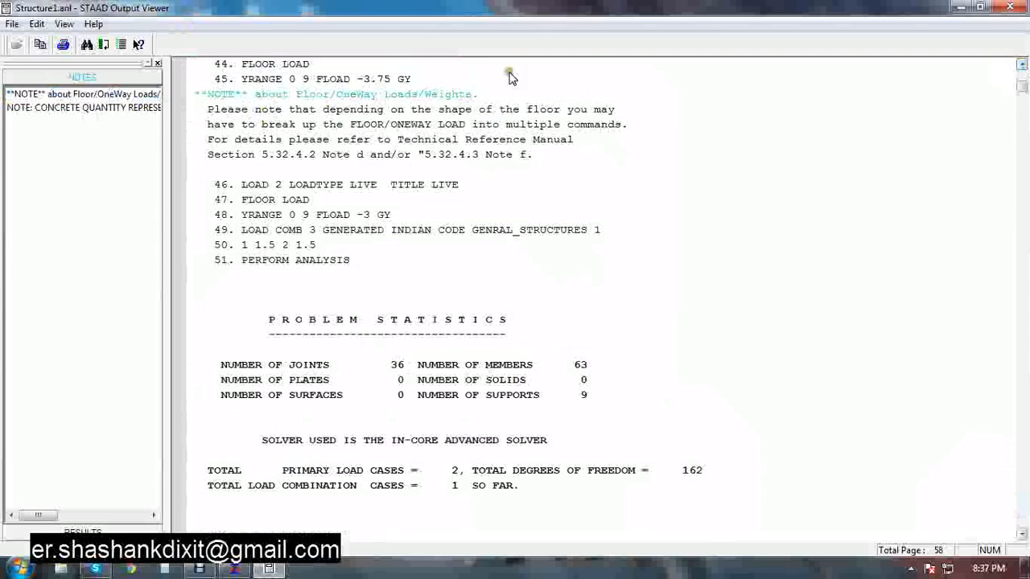
pyautogui.click(68, 108)
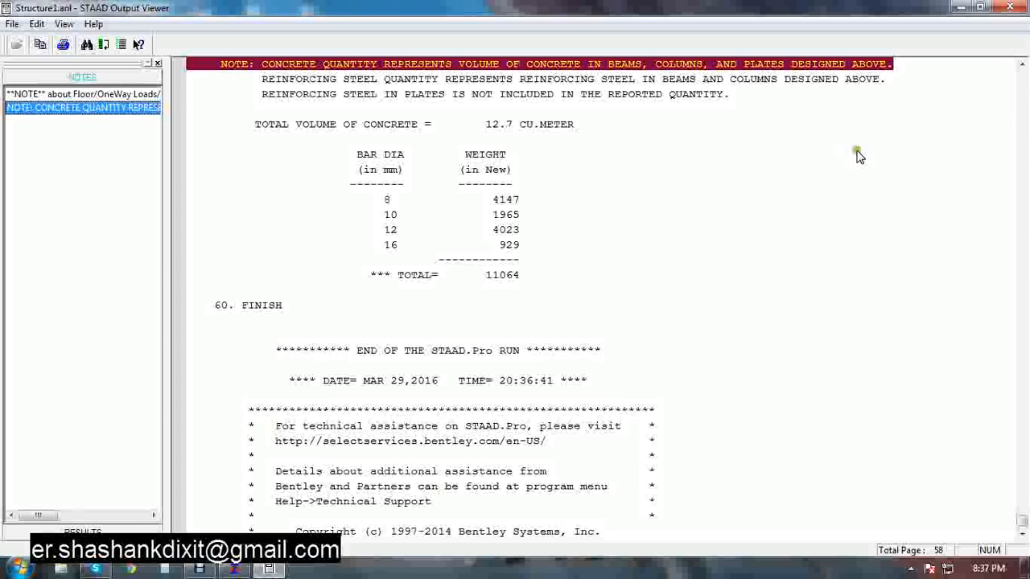
pyautogui.click(1012, 8)
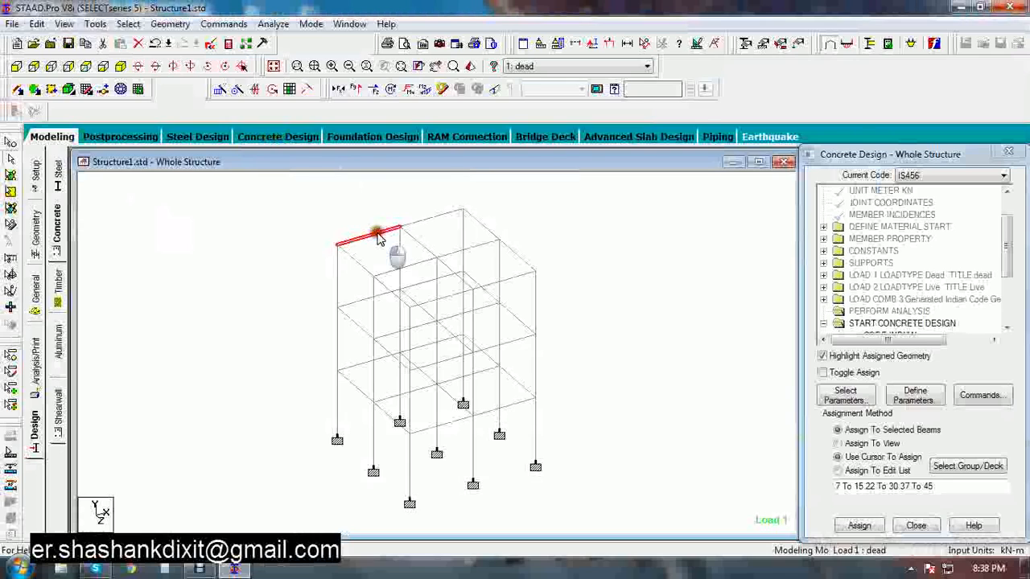
# Inspect the concrete design reinforcement details of the top-floor beams along the front edge
pyautogui.doubleClick(380, 238)
pyautogui.click(599, 135)
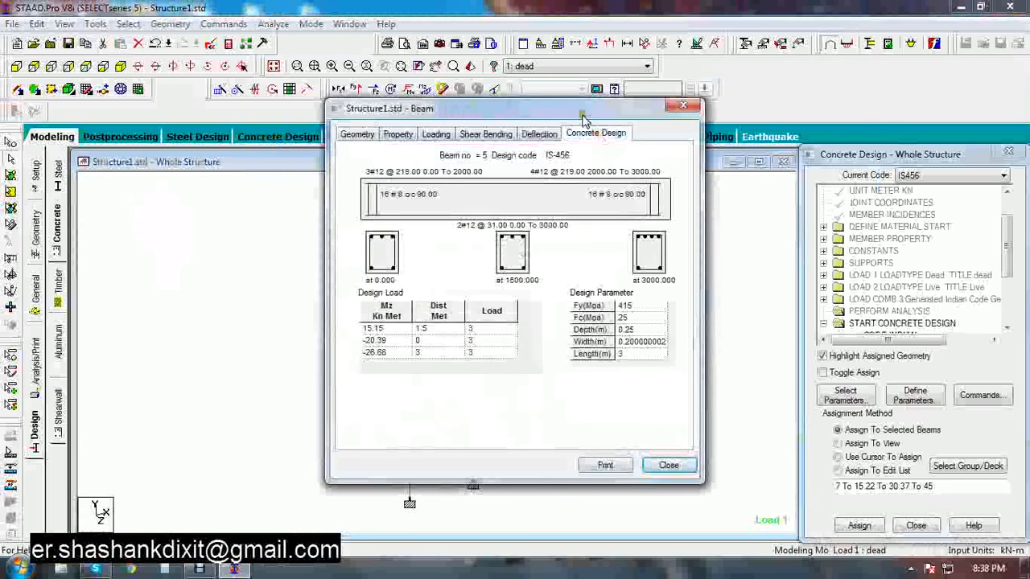
pyautogui.moveTo(585, 117); pyautogui.dragTo(811, 99)
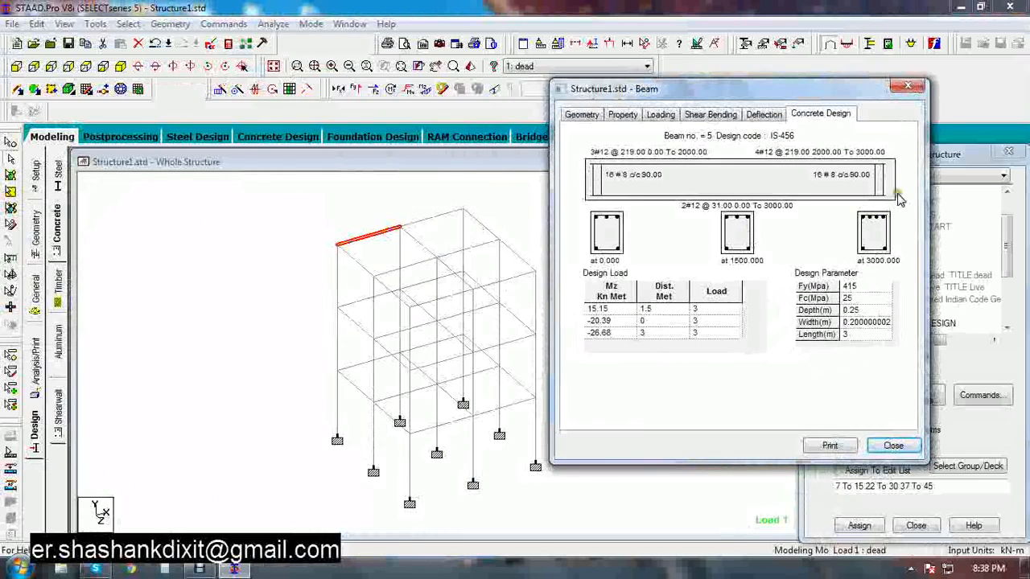
pyautogui.click(917, 90)
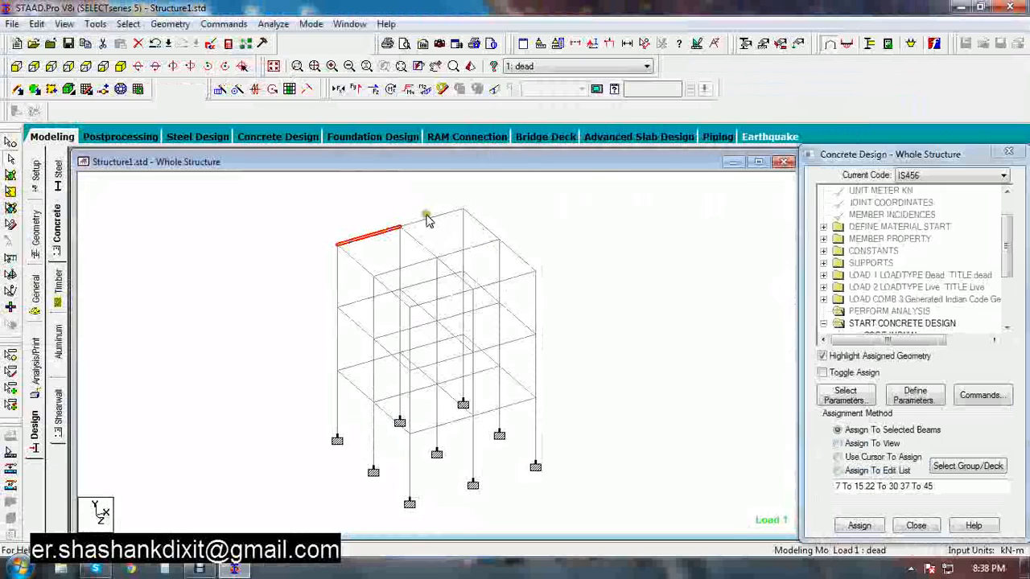
pyautogui.doubleClick(427, 219)
pyautogui.click(577, 133)
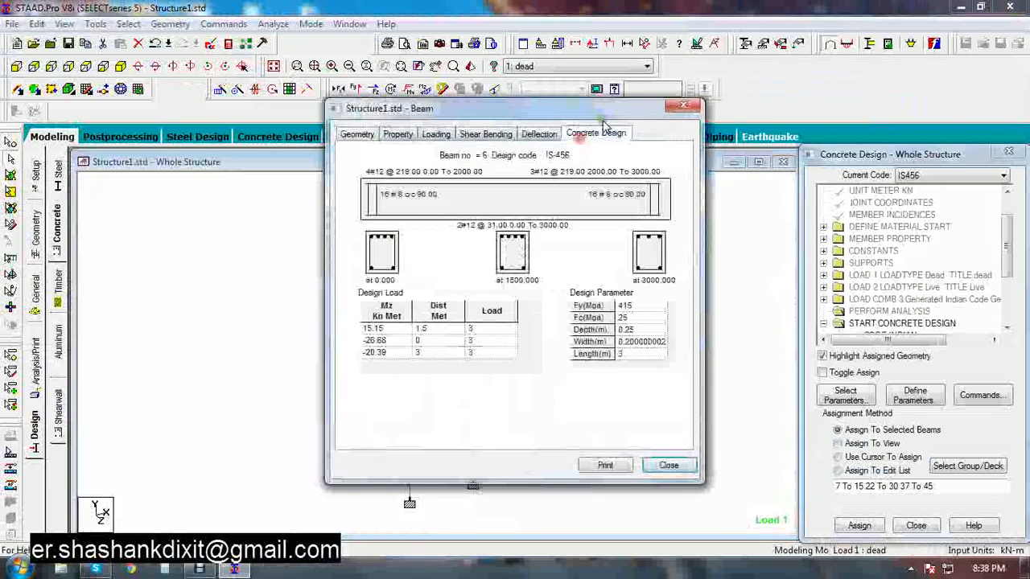
pyautogui.moveTo(673, 112); pyautogui.dragTo(843, 116)
pyautogui.click(911, 103)
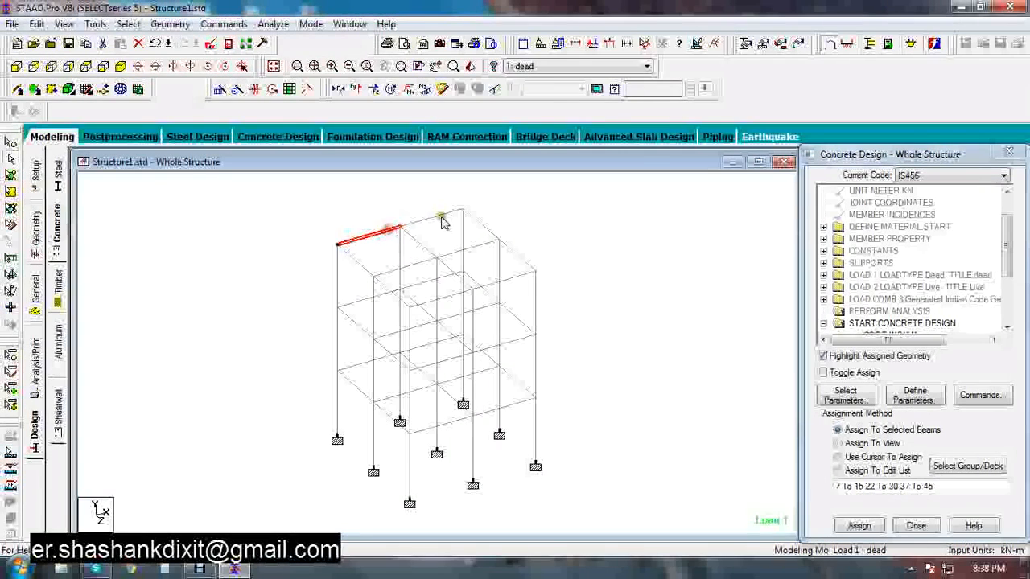
pyautogui.click(420, 225)
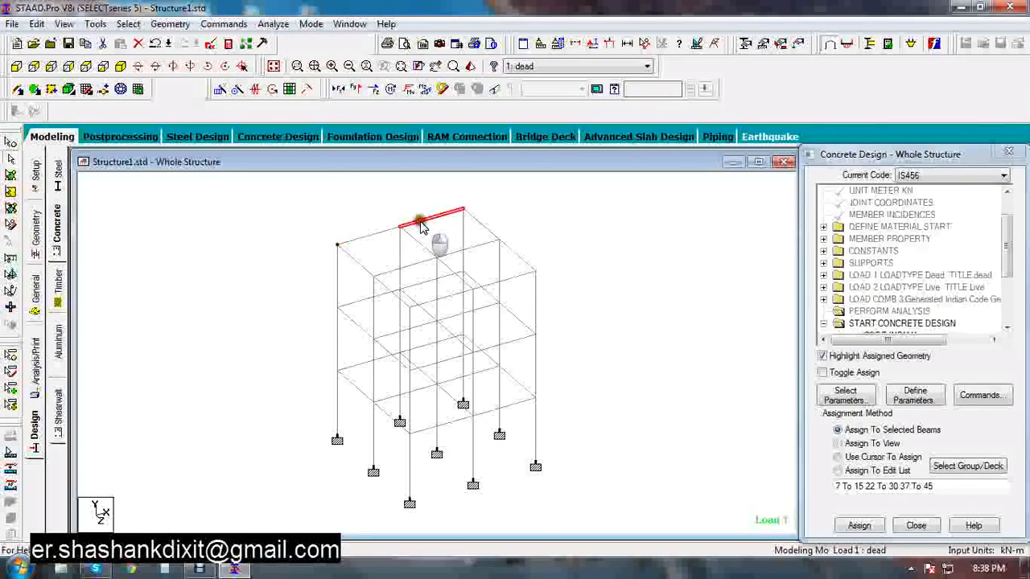
pyautogui.doubleClick(420, 226)
pyautogui.click(613, 134)
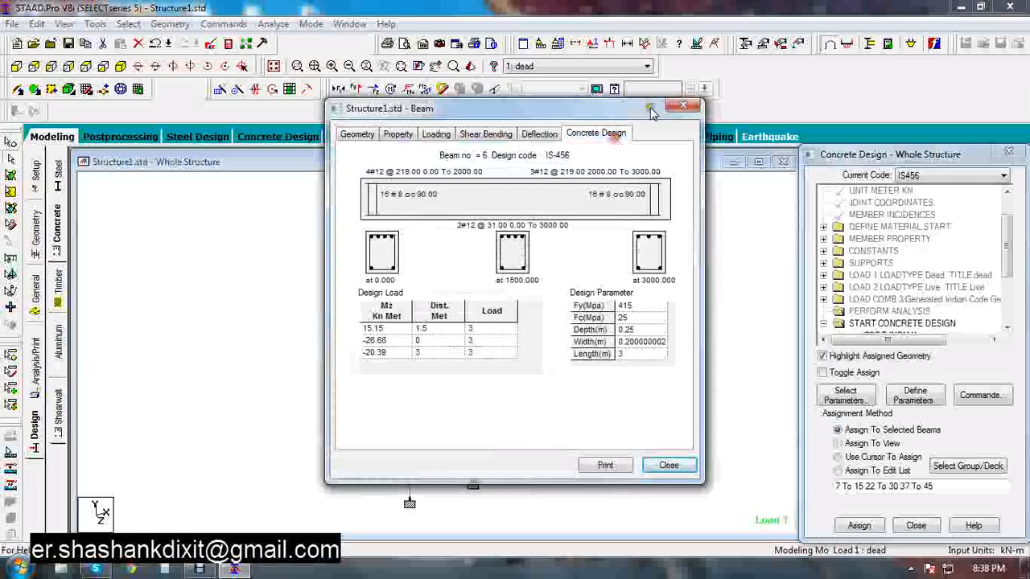
pyautogui.click(683, 106)
pyautogui.click(321, 219)
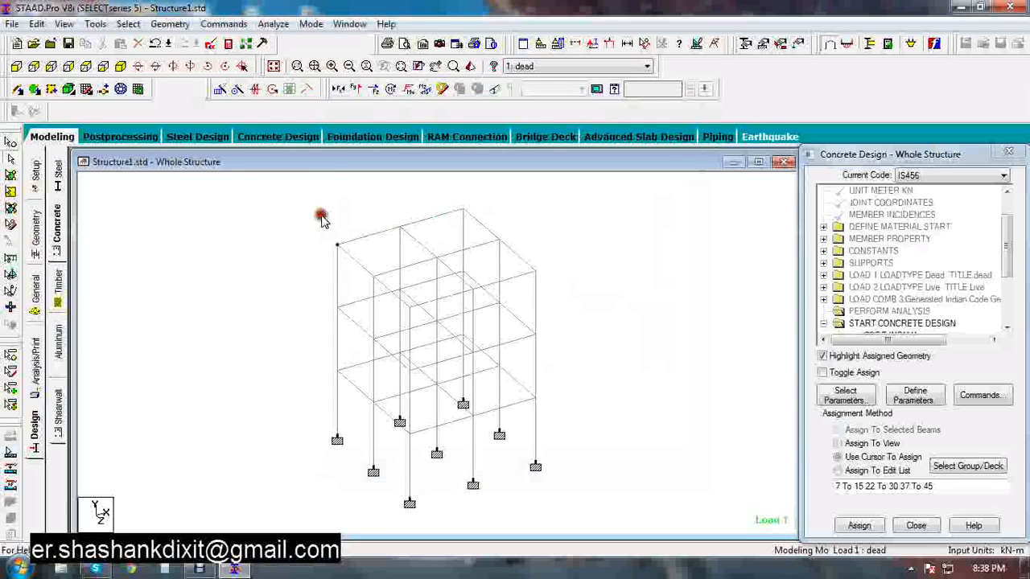
pyautogui.click(368, 235)
pyautogui.click(409, 227)
pyautogui.click(389, 231)
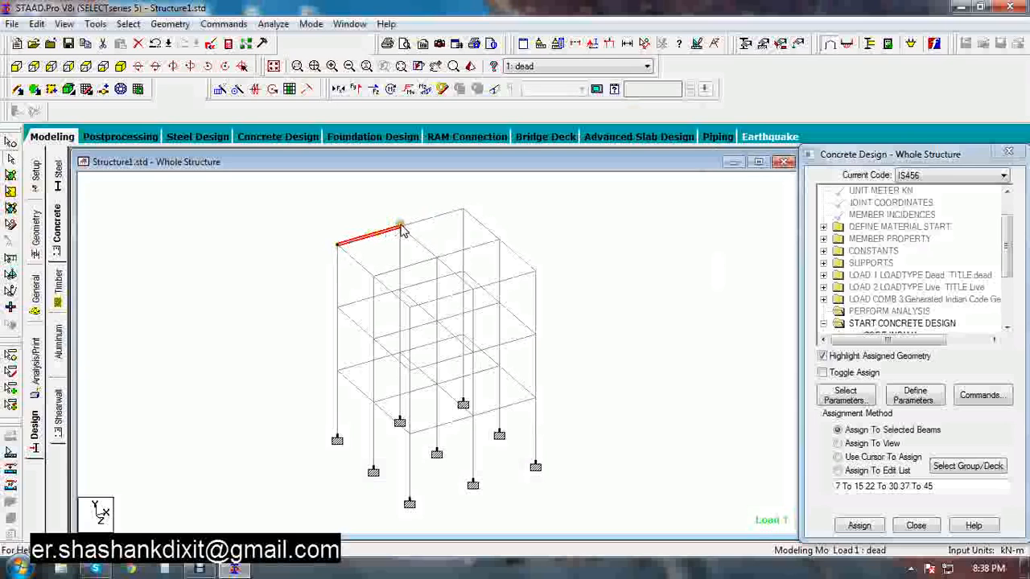
# Inspect the concrete design reinforcement details of the corner column at each storey
pyautogui.doubleClick(536, 423)
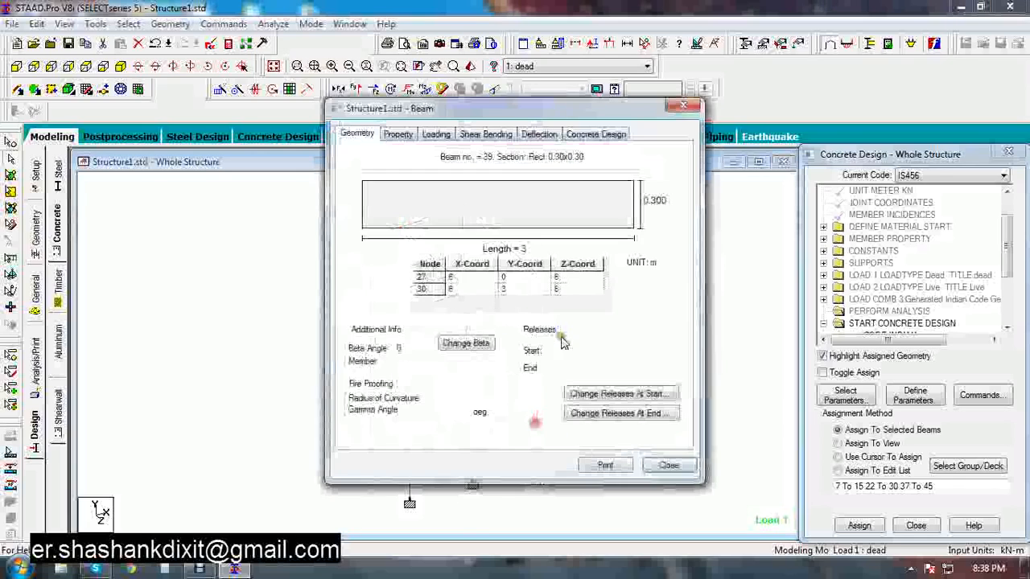
pyautogui.click(592, 133)
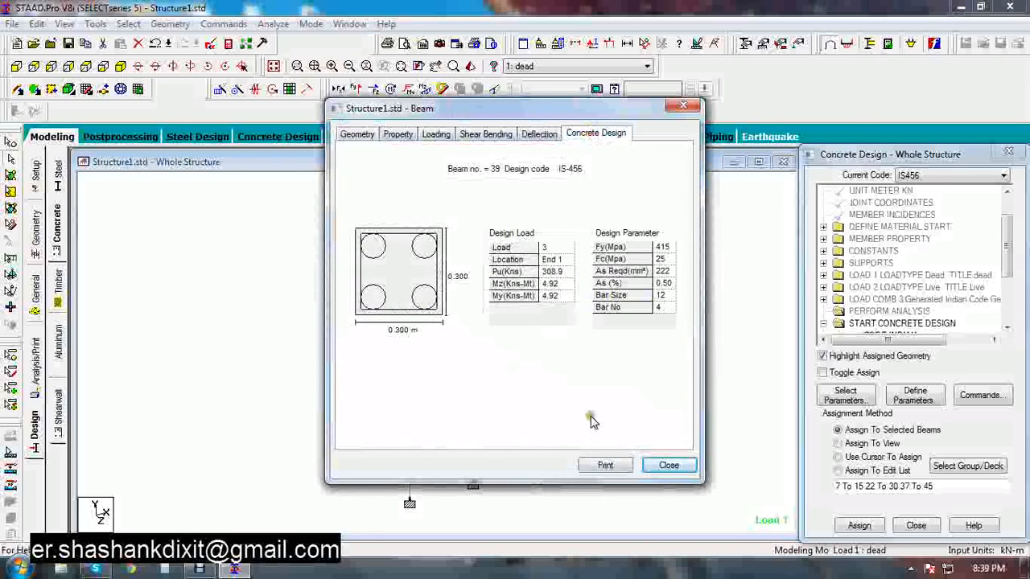
pyautogui.click(683, 105)
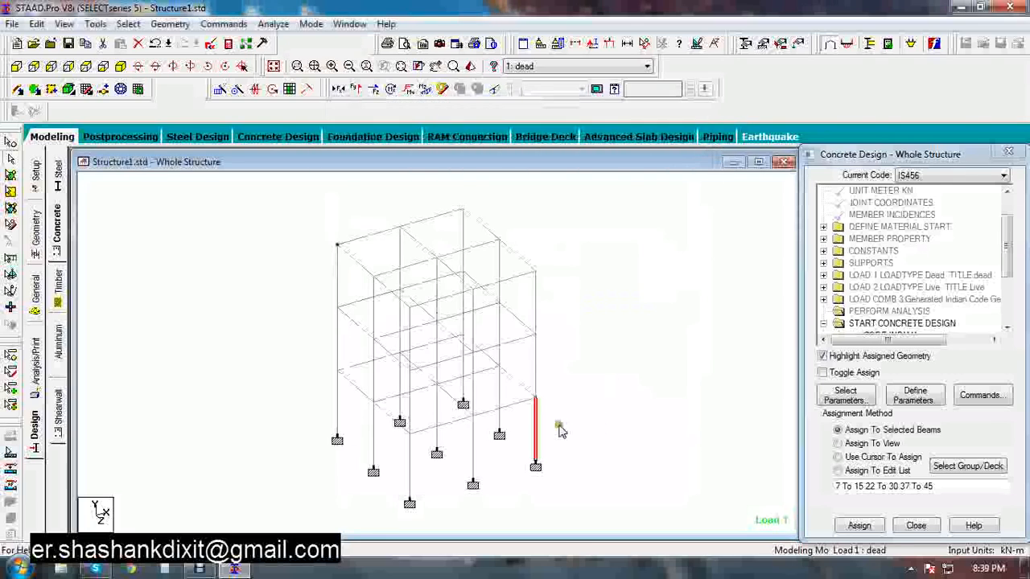
pyautogui.doubleClick(536, 373)
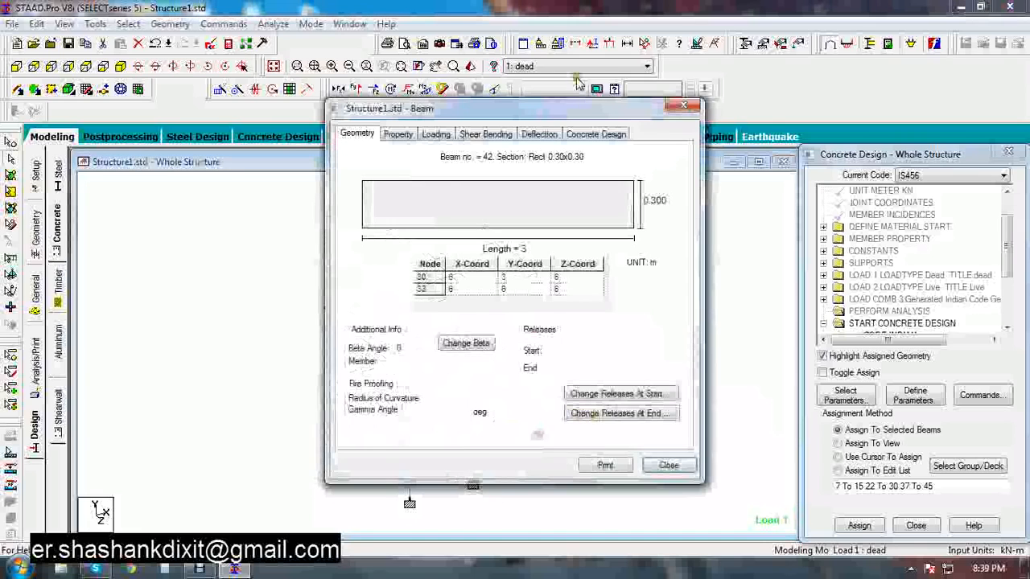
pyautogui.click(595, 134)
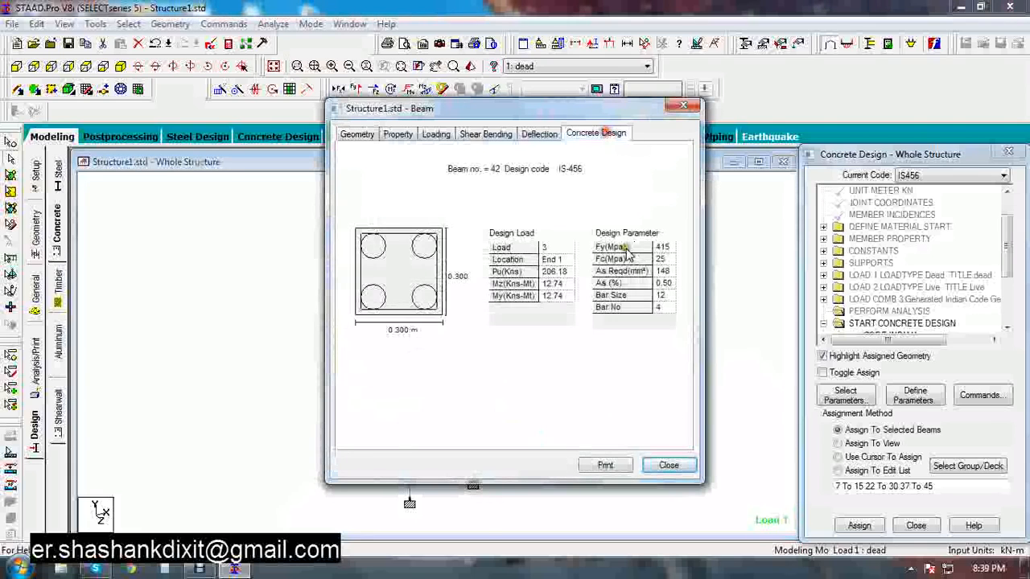
pyautogui.click(683, 107)
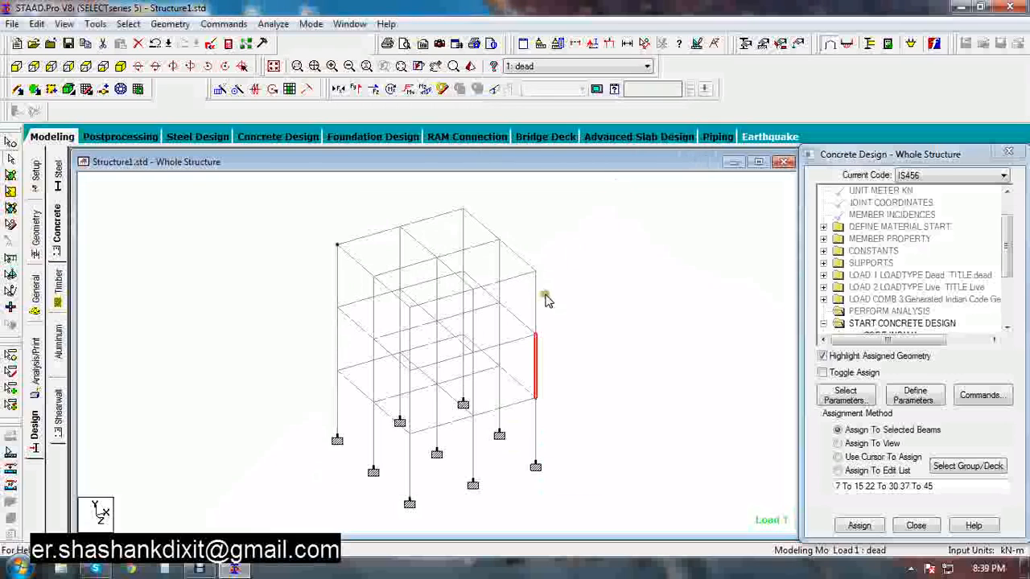
pyautogui.doubleClick(535, 354)
pyautogui.click(595, 134)
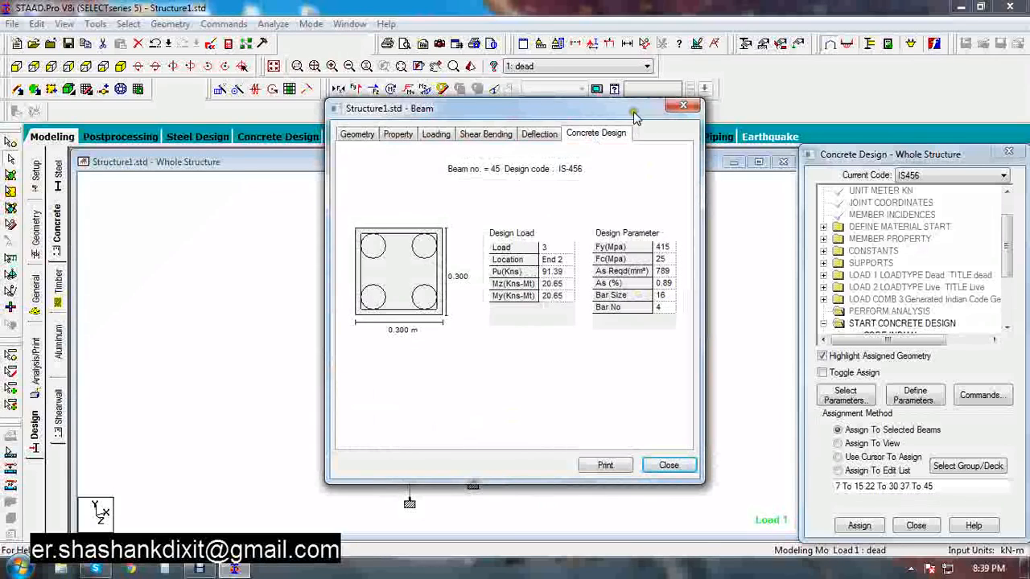
pyautogui.moveTo(635, 115); pyautogui.dragTo(378, 107)
pyautogui.click(425, 98)
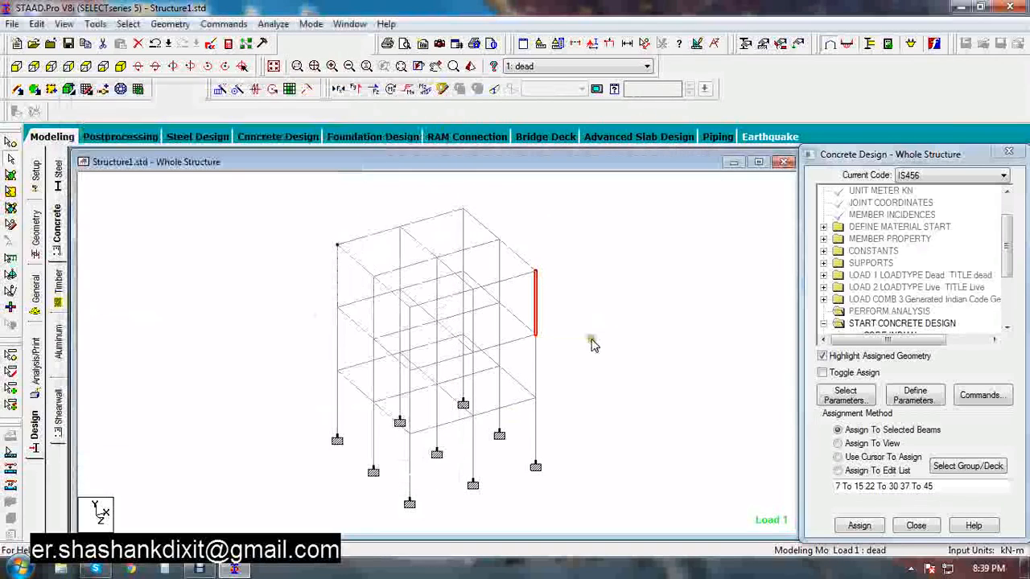
# Switch to the interactive Concrete Design mode
pyautogui.scroll(2, 562, 415)
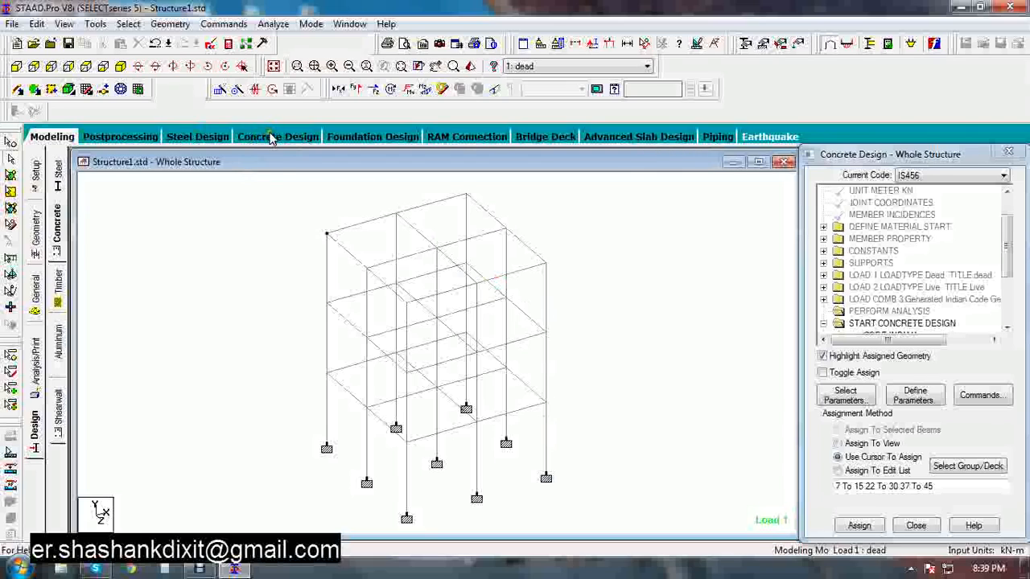
pyautogui.click(313, 25)
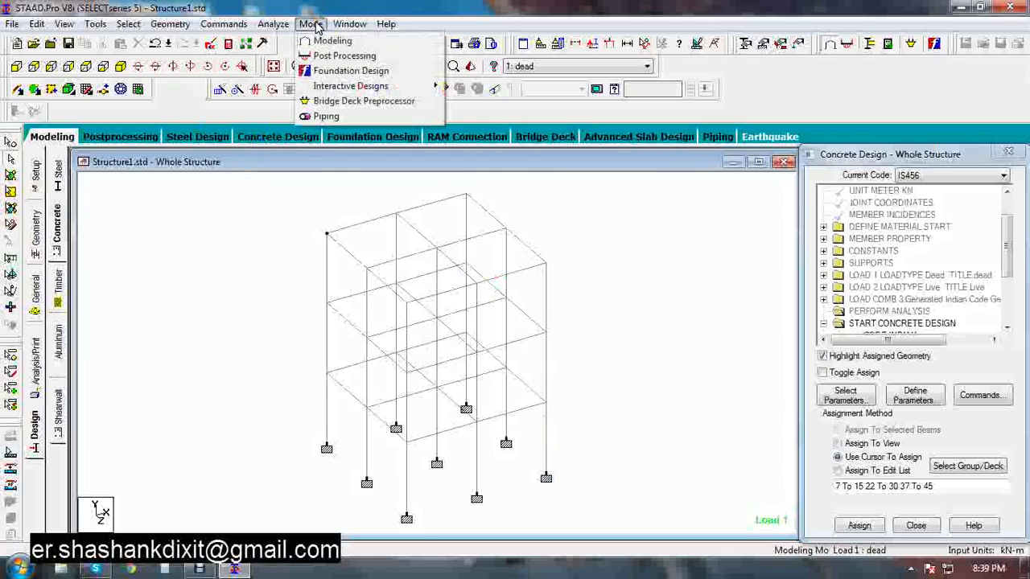
pyautogui.moveTo(374, 86)
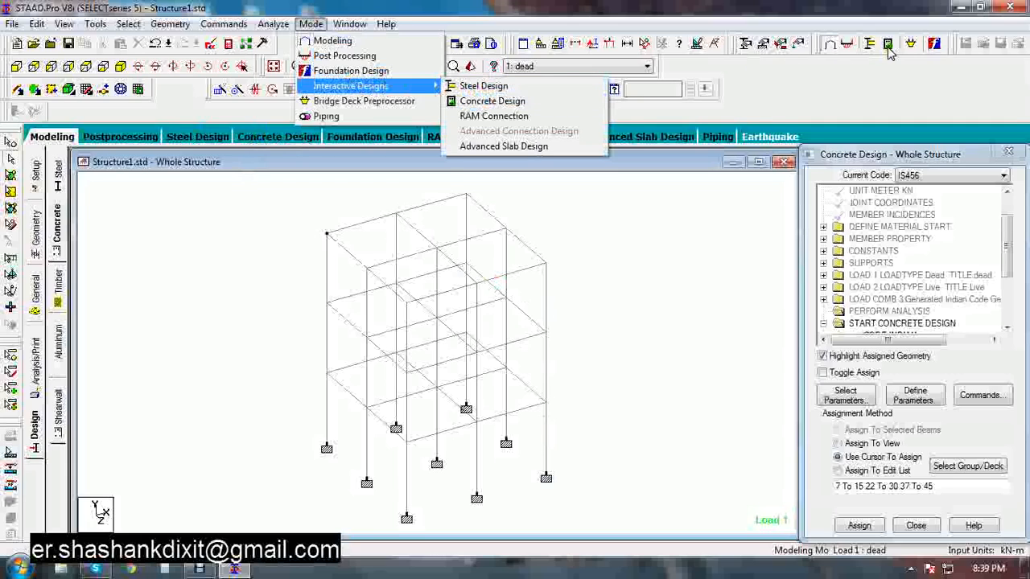
pyautogui.click(481, 101)
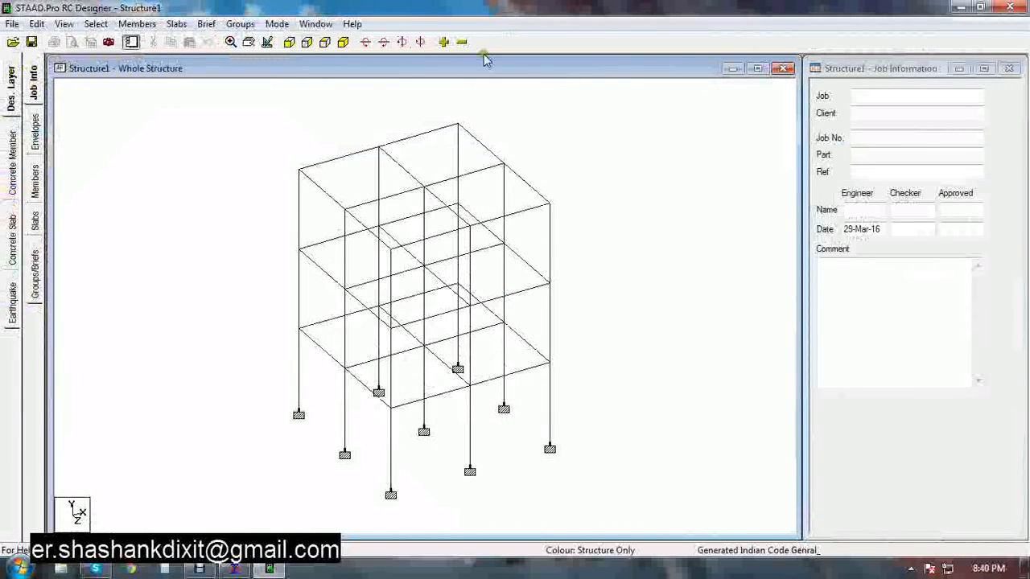
# Create a new design envelope named envelope1
pyautogui.click(960, 7)
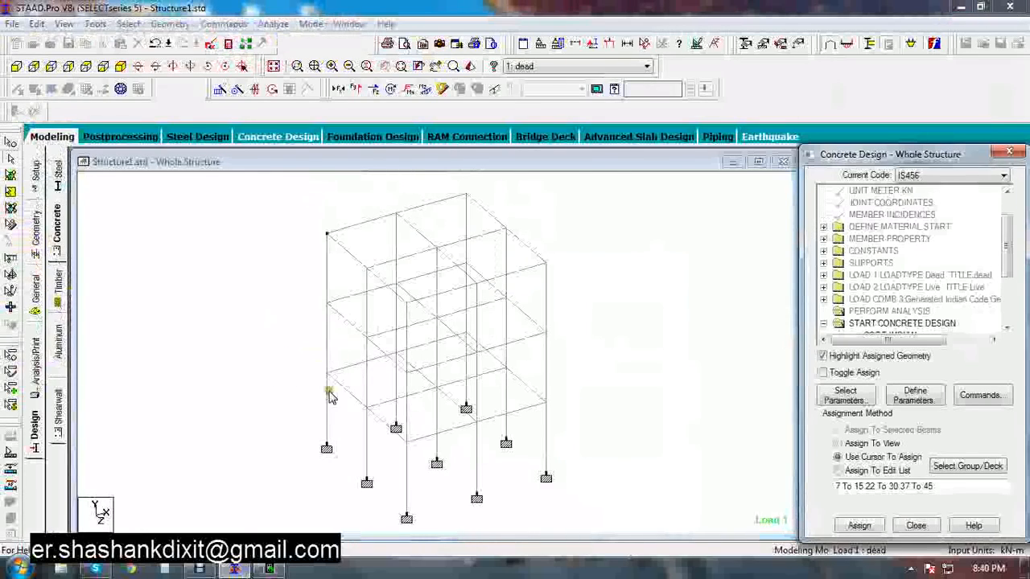
pyautogui.click(271, 569)
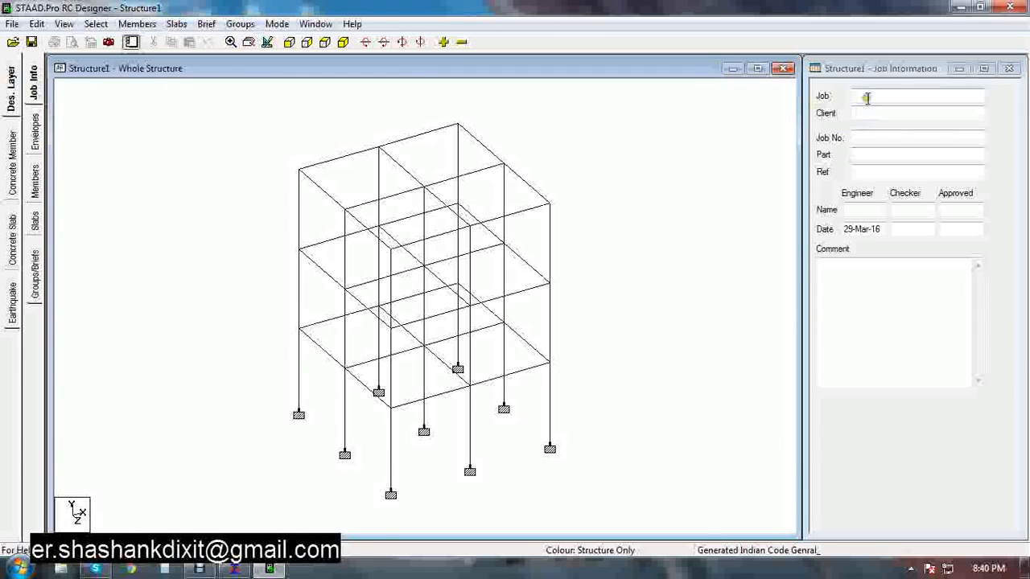
pyautogui.click(34, 137)
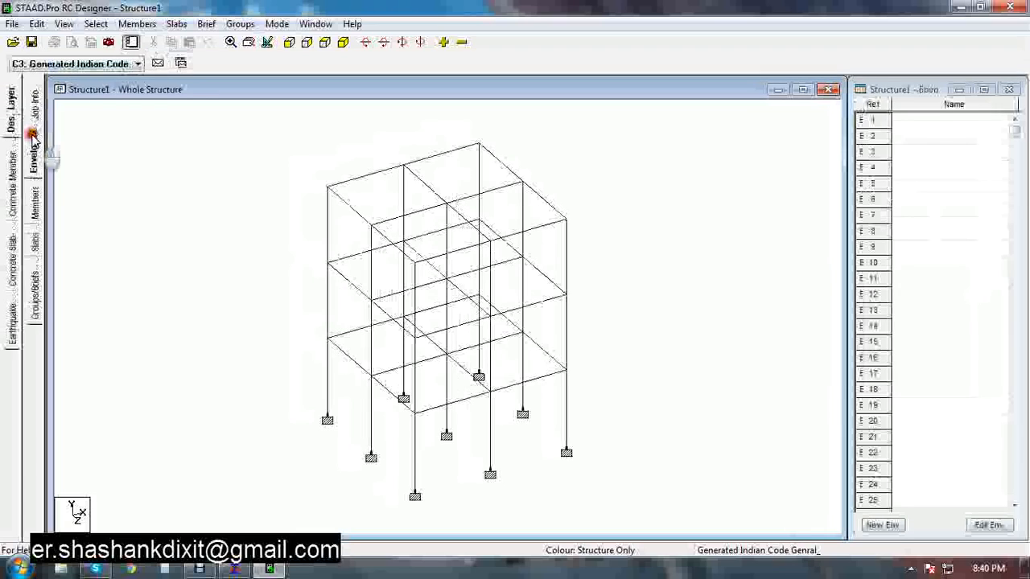
pyautogui.click(882, 524)
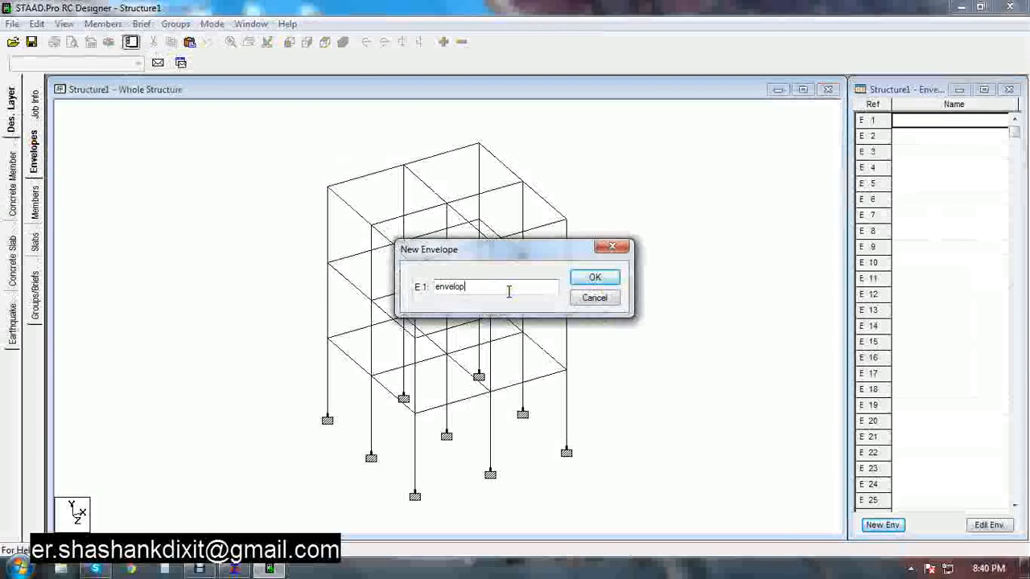
pyautogui.click(599, 277)
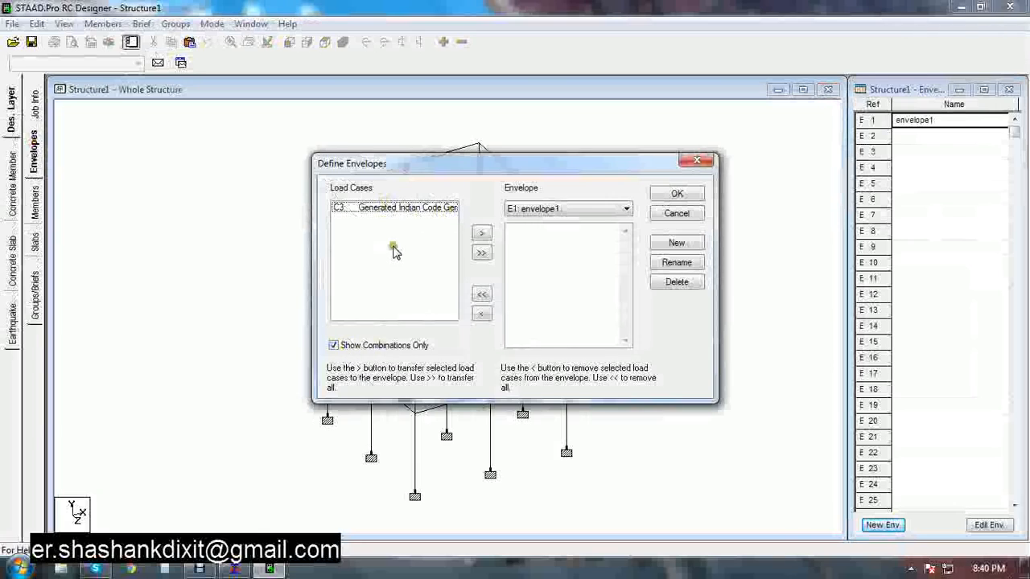
# Add the generated Indian Code combination load case C3 to envelope1 and confirm the envelope definition
pyautogui.click(334, 345)
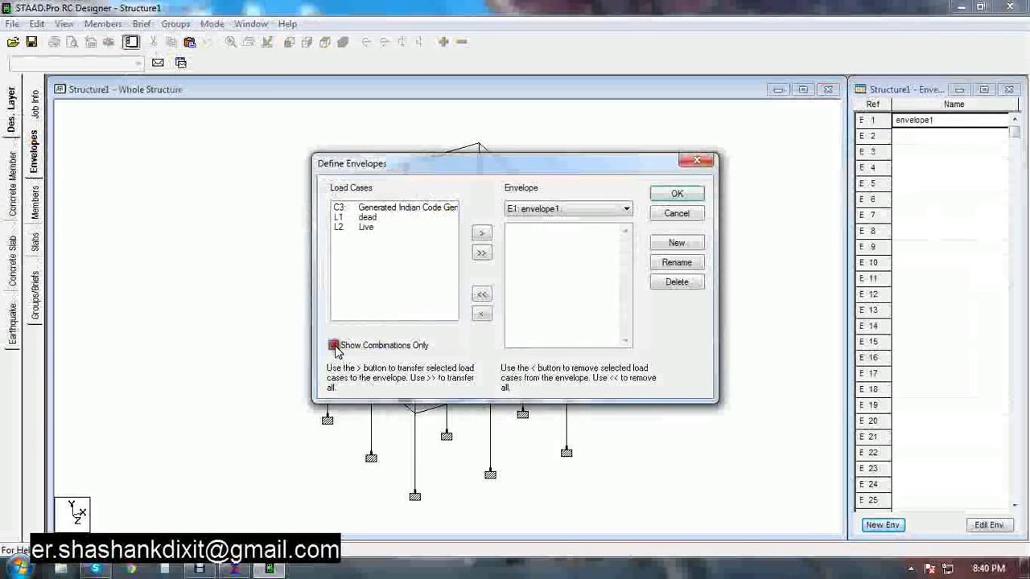
pyautogui.click(367, 220)
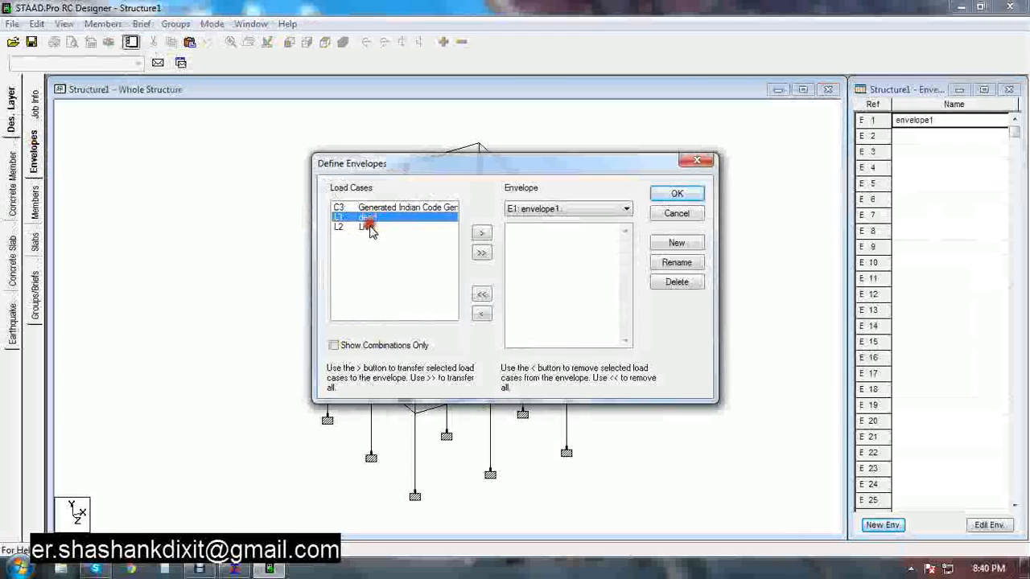
pyautogui.click(335, 345)
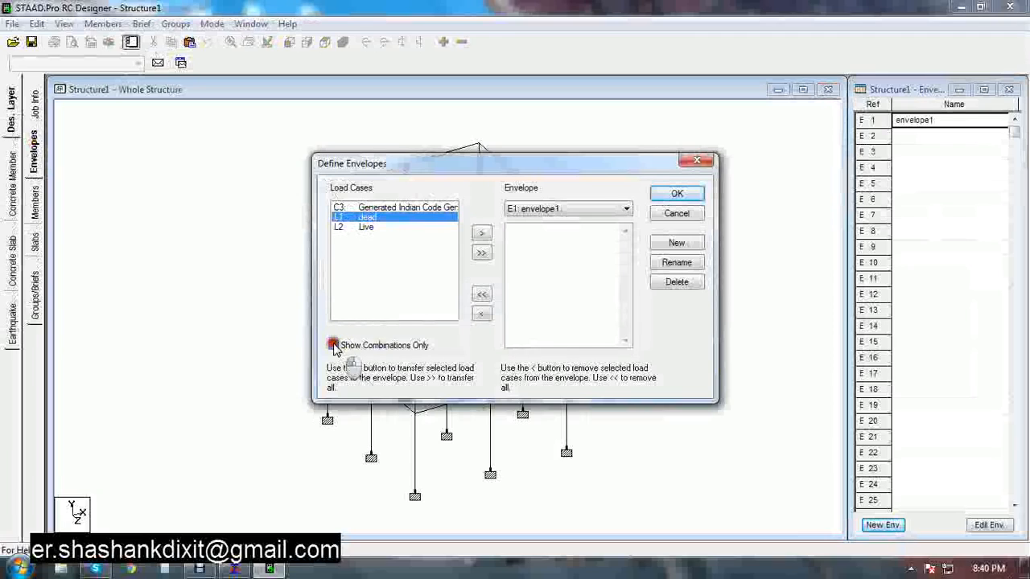
pyautogui.click(386, 208)
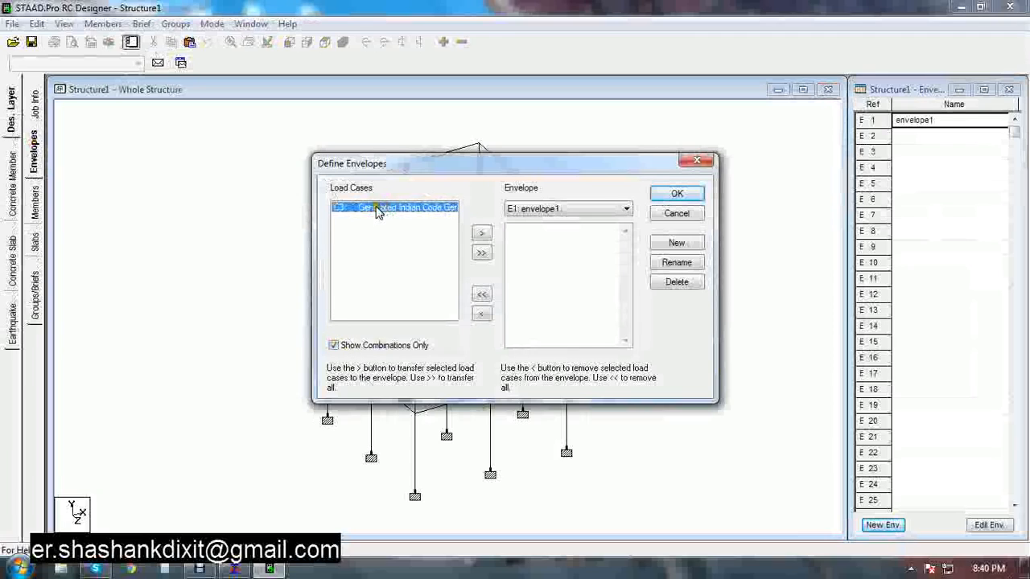
pyautogui.click(482, 234)
pyautogui.click(683, 194)
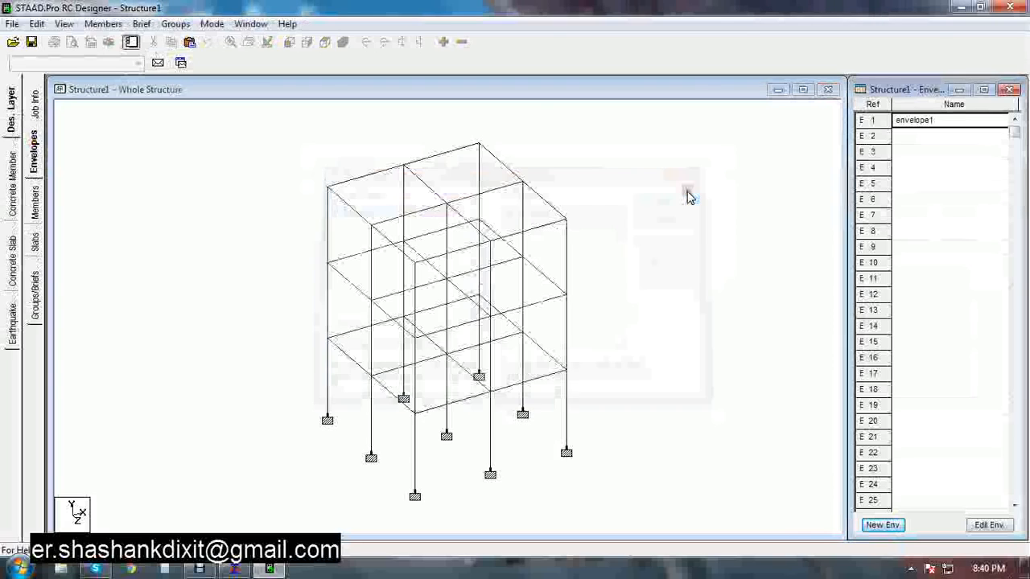
# In the members workspace, select all beams in the front elevation view and auto-form them into members
pyautogui.click(35, 208)
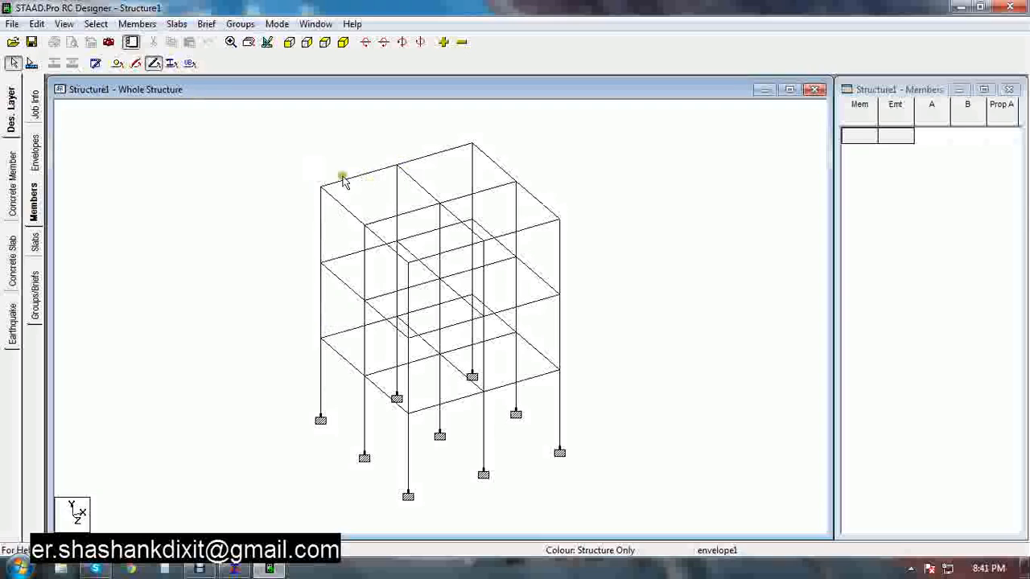
pyautogui.click(289, 41)
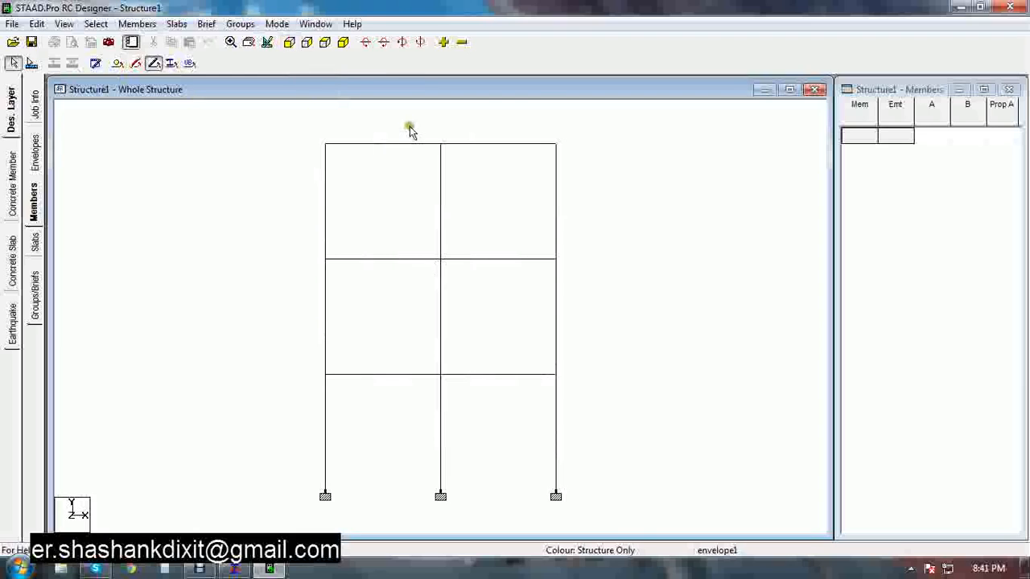
pyautogui.moveTo(392, 129); pyautogui.dragTo(361, 400)
pyautogui.moveTo(555, 132); pyautogui.dragTo(456, 397)
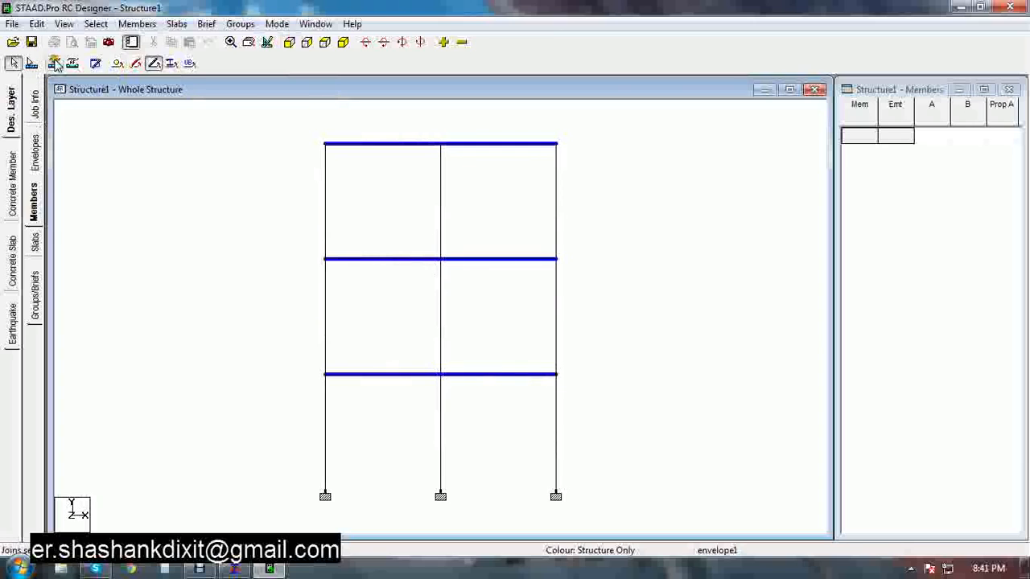
pyautogui.click(126, 25)
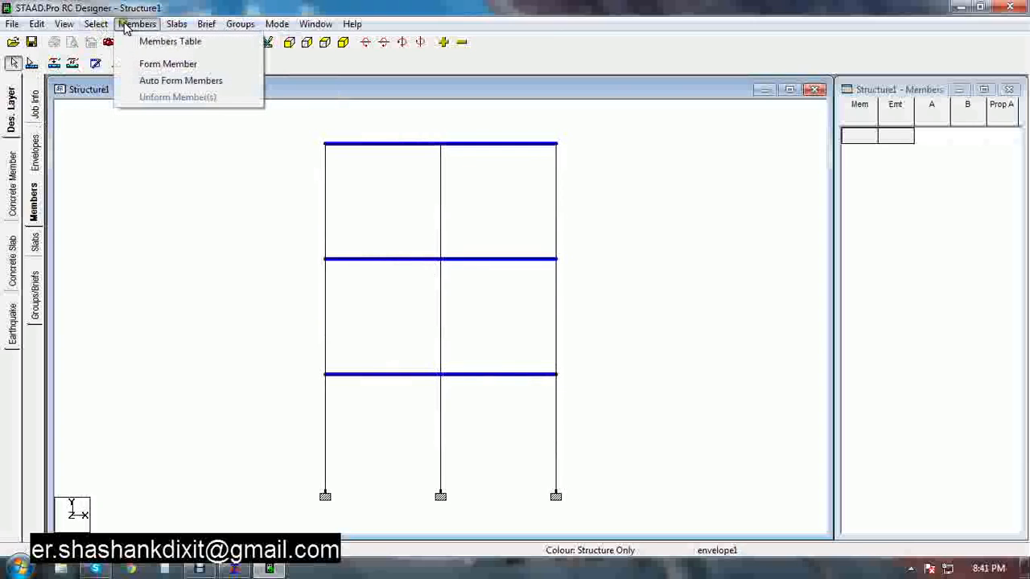
pyautogui.click(161, 82)
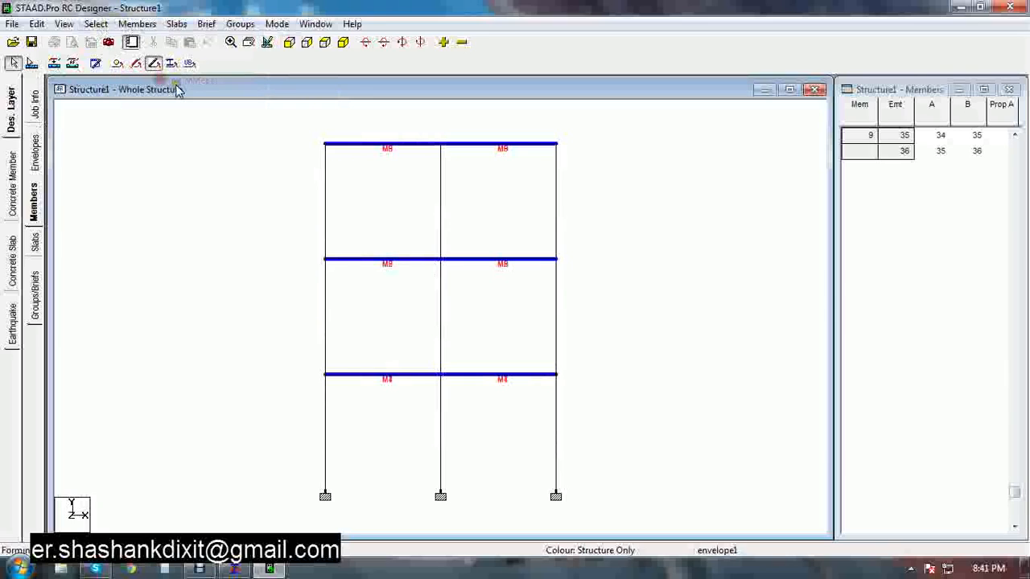
# Select the beams of both bays in the side elevation view and auto-form them into members
pyautogui.click(308, 46)
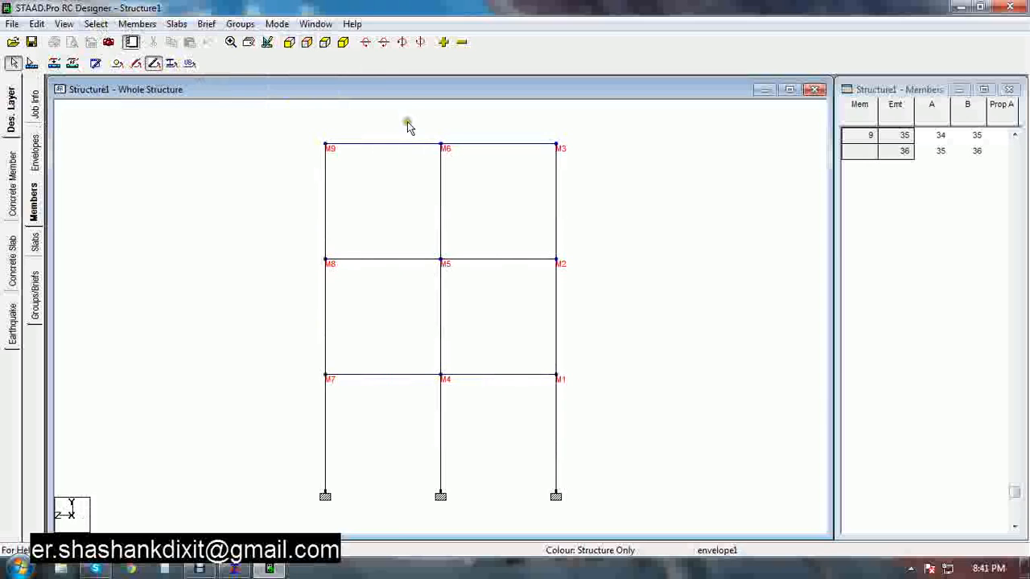
pyautogui.click(356, 375)
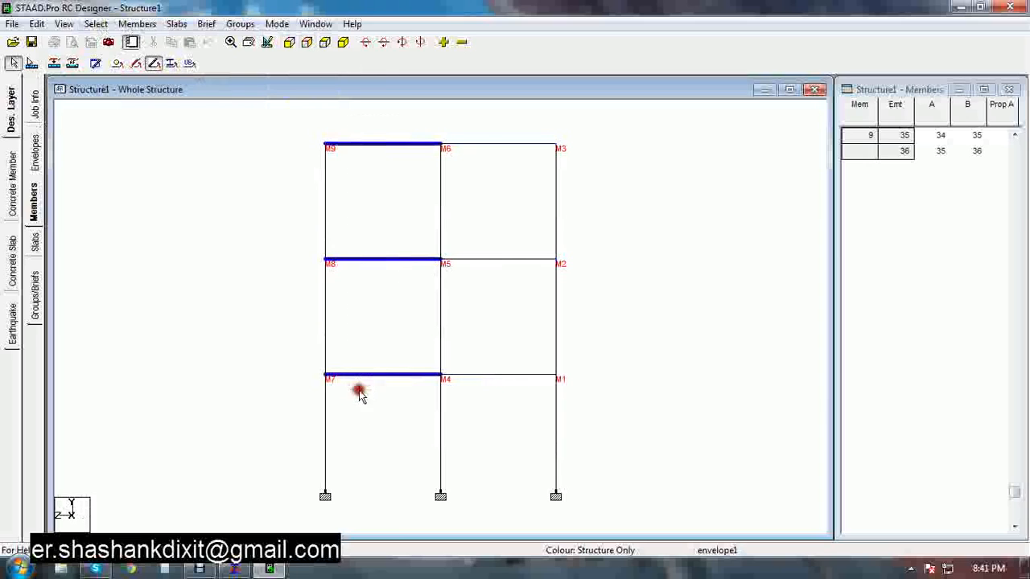
pyautogui.click(455, 375)
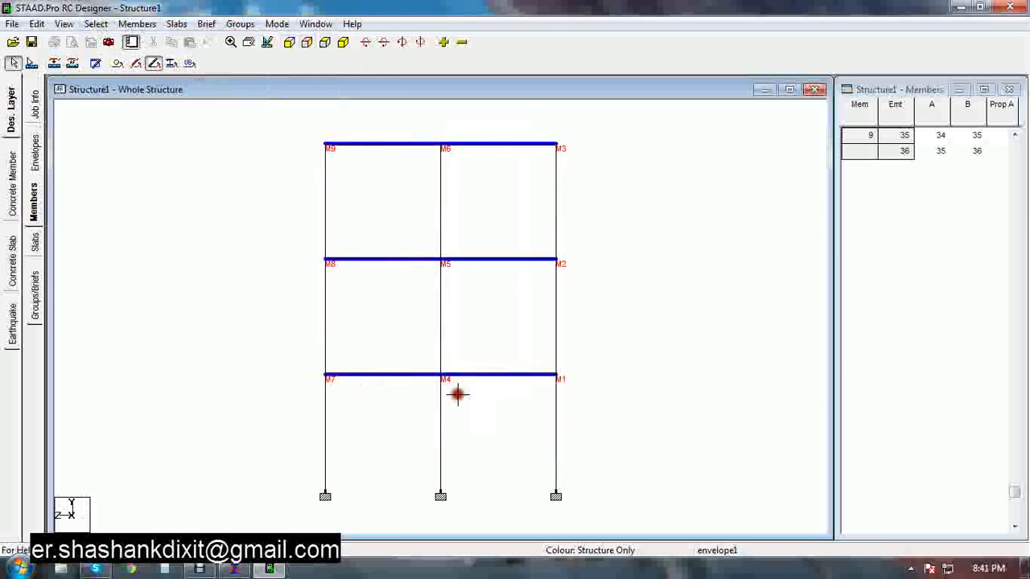
pyautogui.click(137, 24)
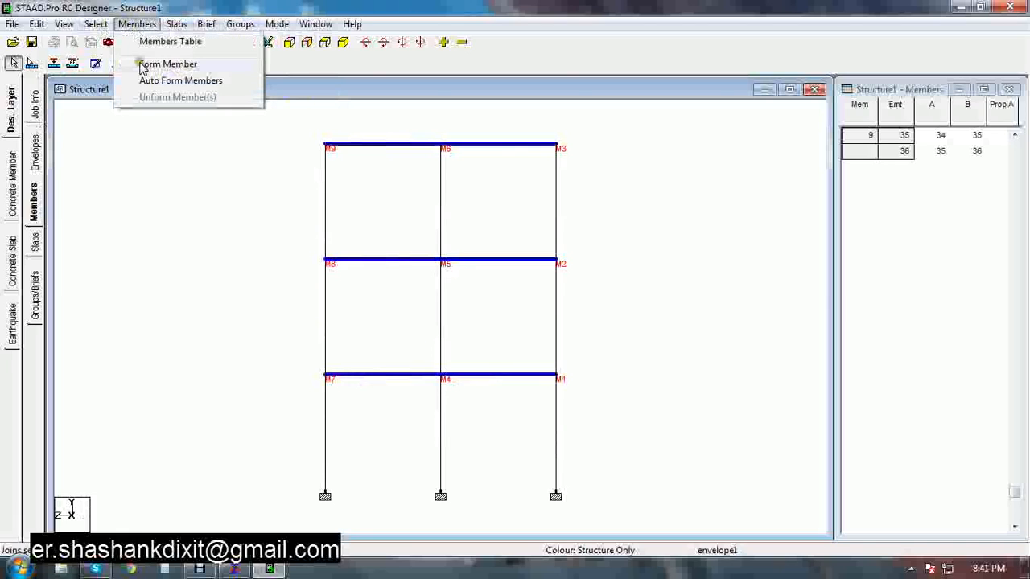
pyautogui.click(153, 81)
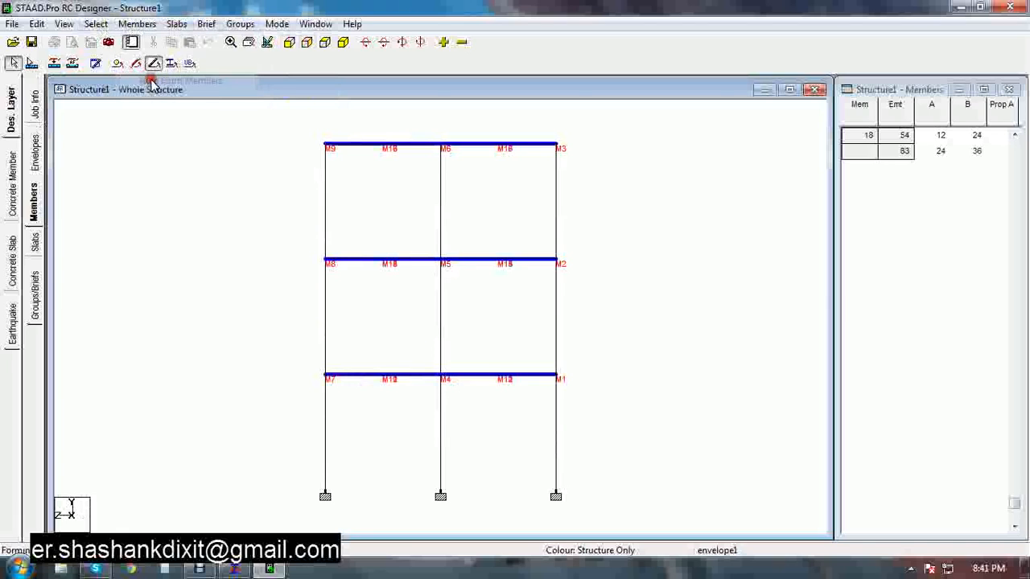
pyautogui.click(230, 108)
# Form the three storey segments of the right-hand column line into a single column member
pyautogui.click(342, 42)
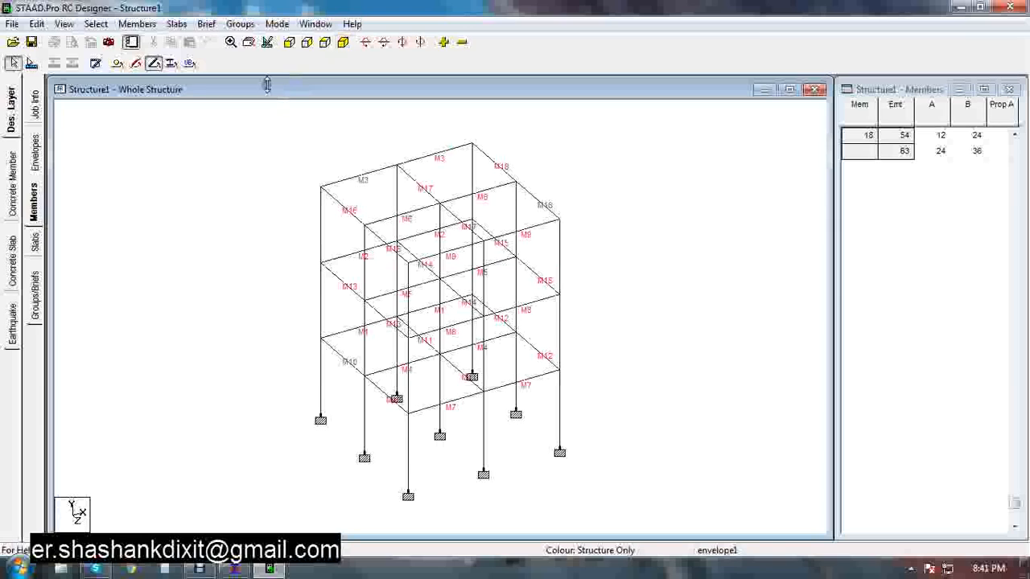
pyautogui.click(288, 42)
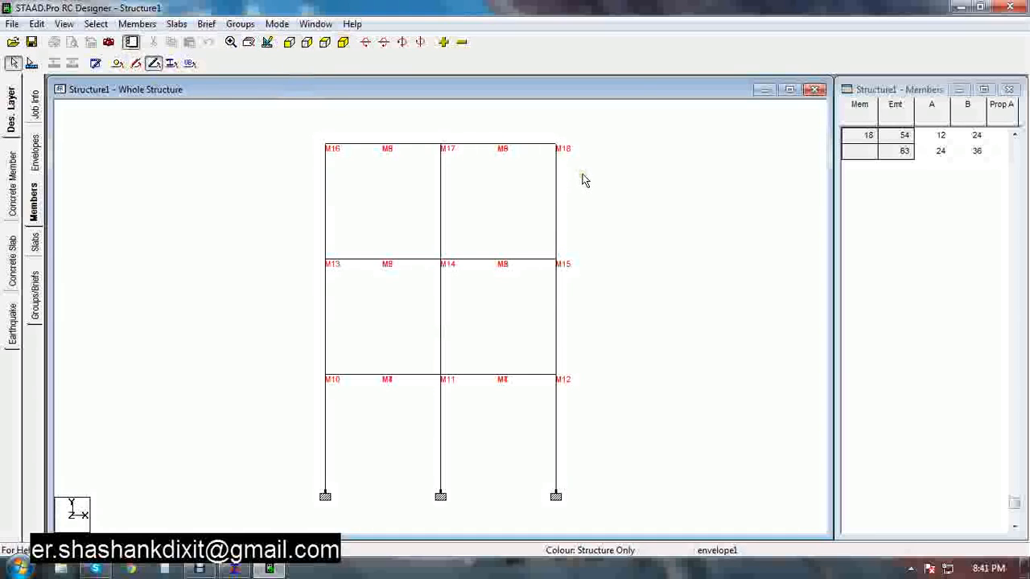
pyautogui.click(343, 42)
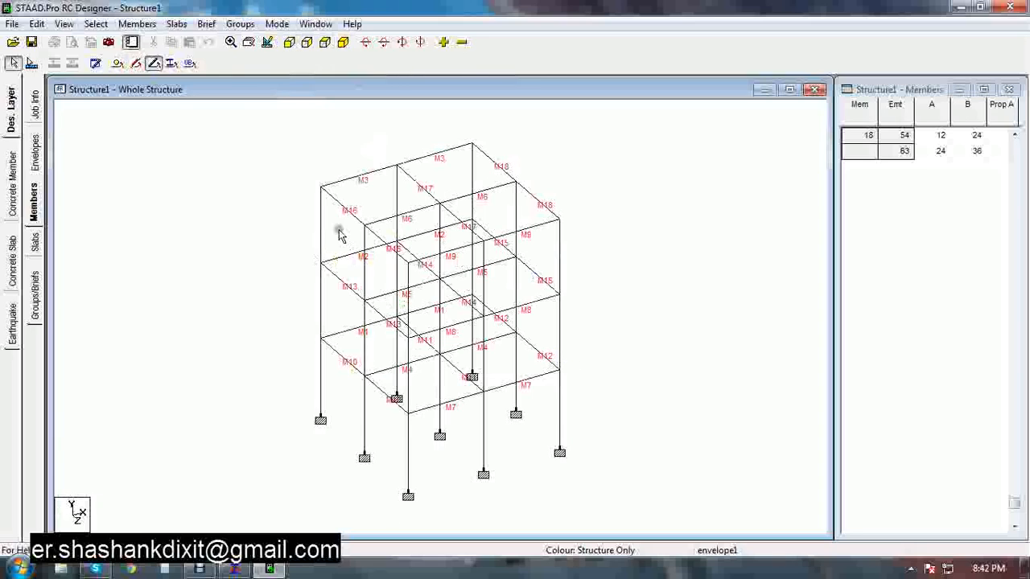
pyautogui.click(289, 42)
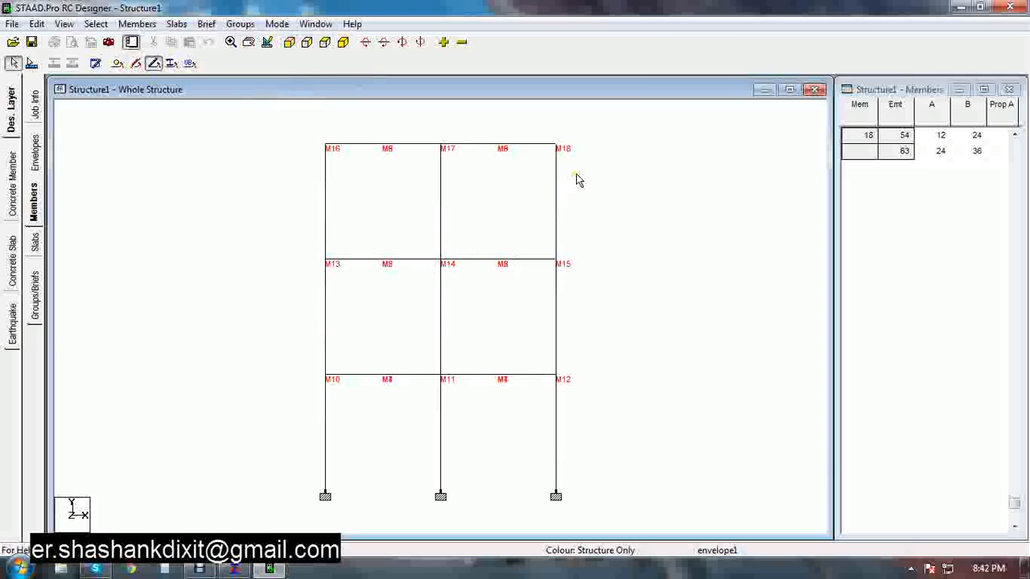
pyautogui.moveTo(573, 177); pyautogui.dragTo(538, 218)
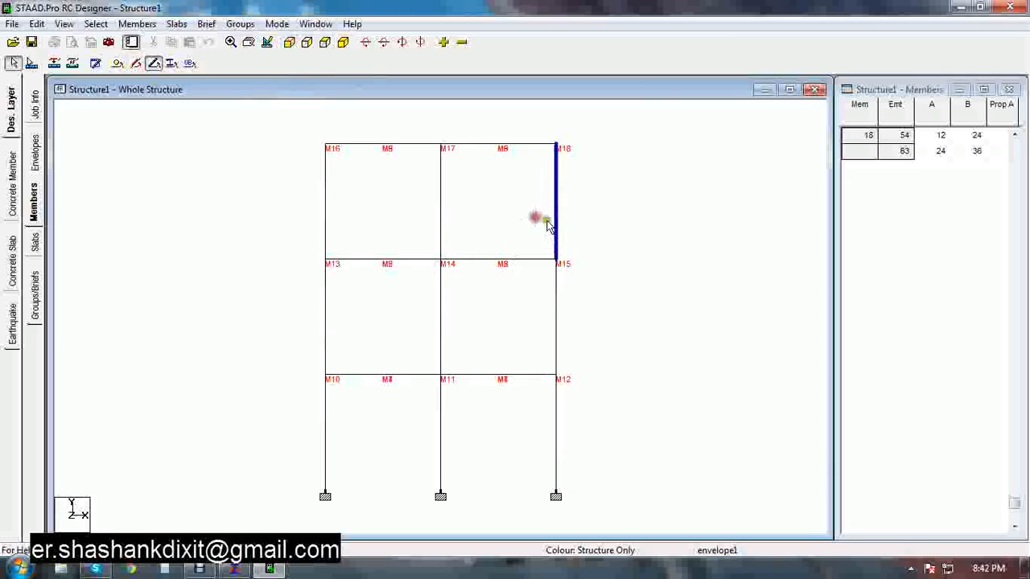
pyautogui.moveTo(572, 293); pyautogui.dragTo(519, 348)
pyautogui.moveTo(574, 404); pyautogui.dragTo(523, 443)
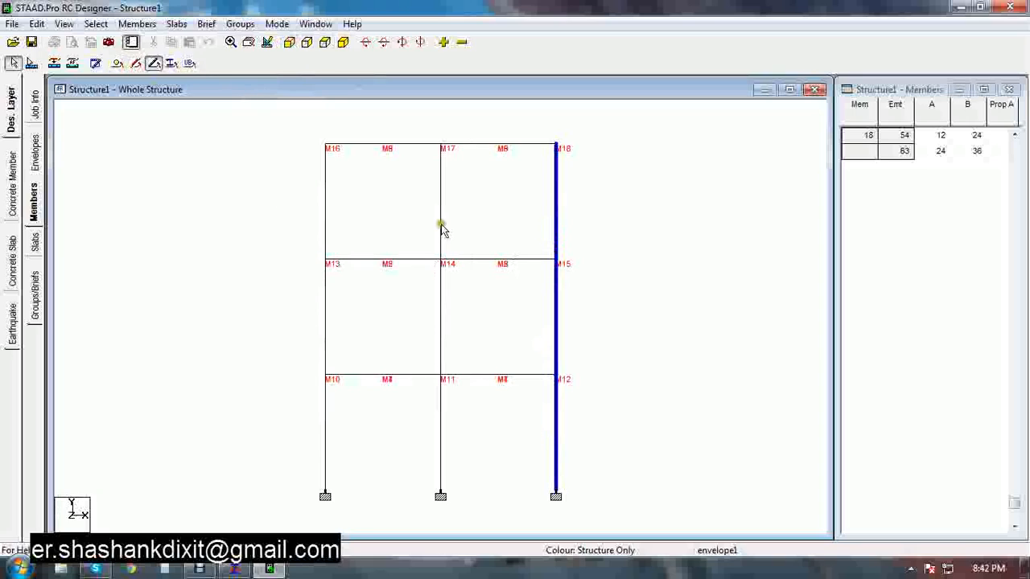
pyautogui.click(53, 64)
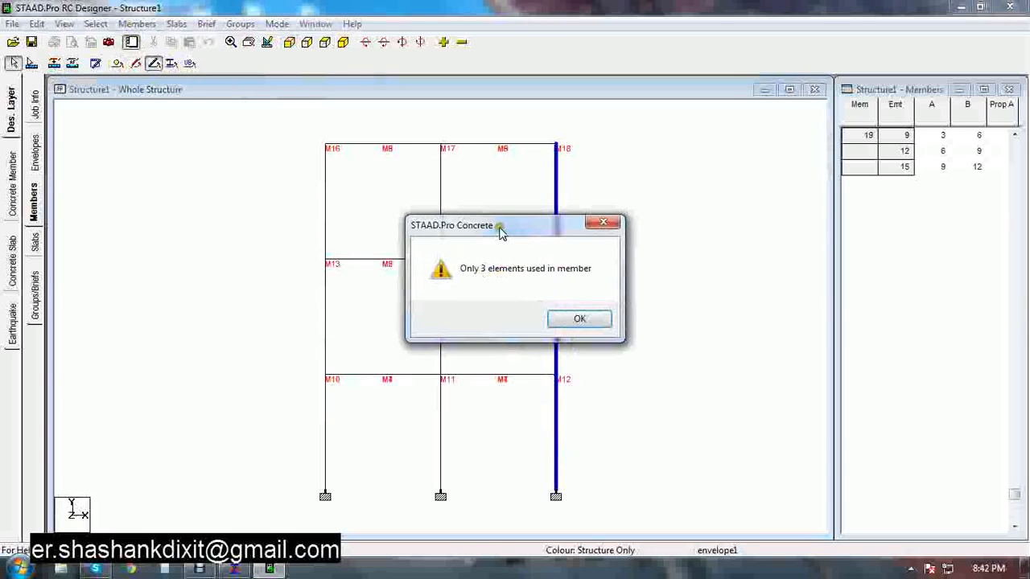
pyautogui.moveTo(499, 231); pyautogui.dragTo(410, 186)
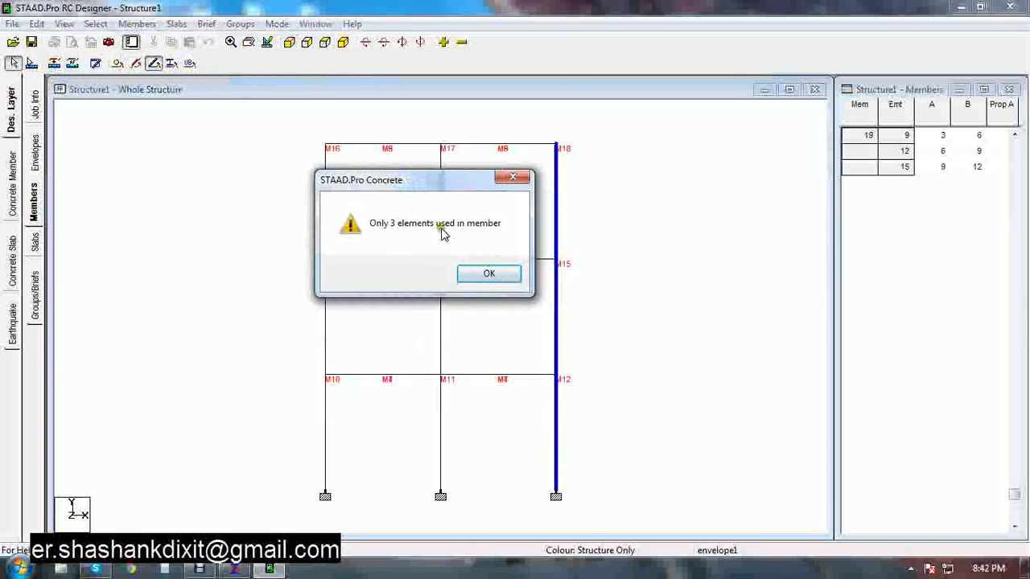
pyautogui.click(487, 275)
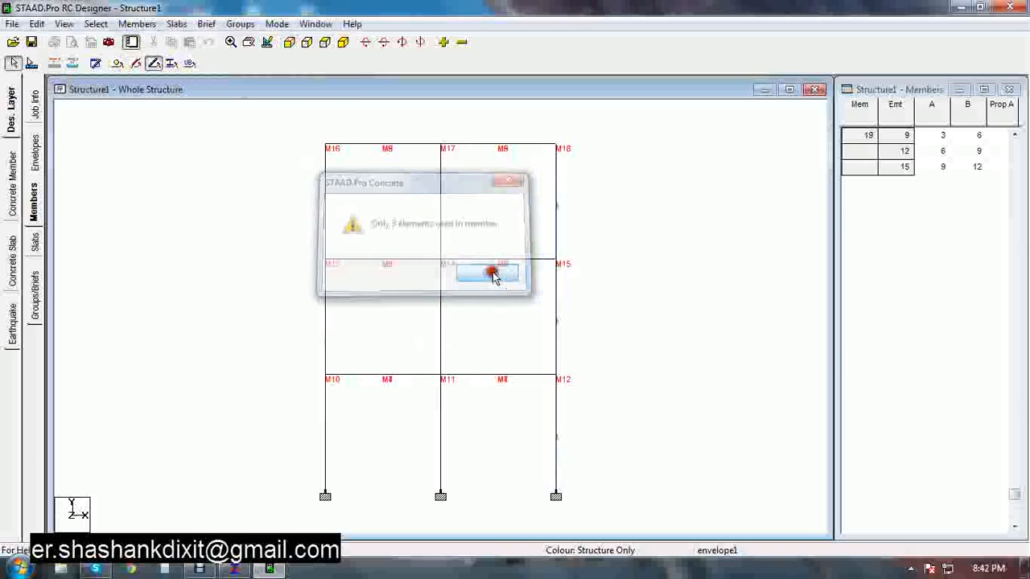
# Form the next stacked column on the right-hand grid line into a single member from its three segments
pyautogui.moveTo(595, 186); pyautogui.dragTo(515, 230)
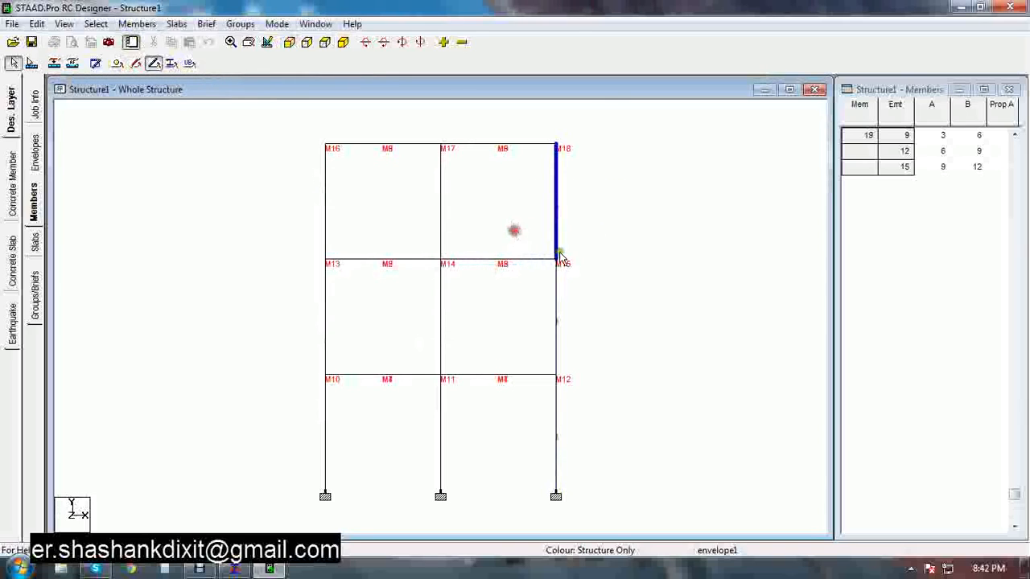
pyautogui.moveTo(579, 288); pyautogui.dragTo(526, 338)
pyautogui.moveTo(602, 194); pyautogui.dragTo(528, 230)
pyautogui.moveTo(577, 395); pyautogui.dragTo(522, 449)
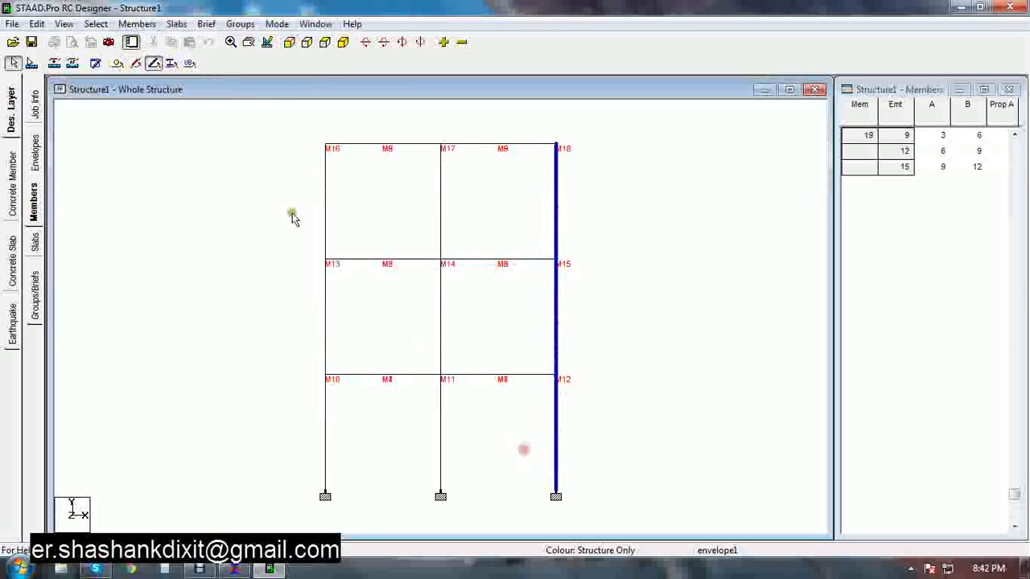
pyautogui.click(54, 62)
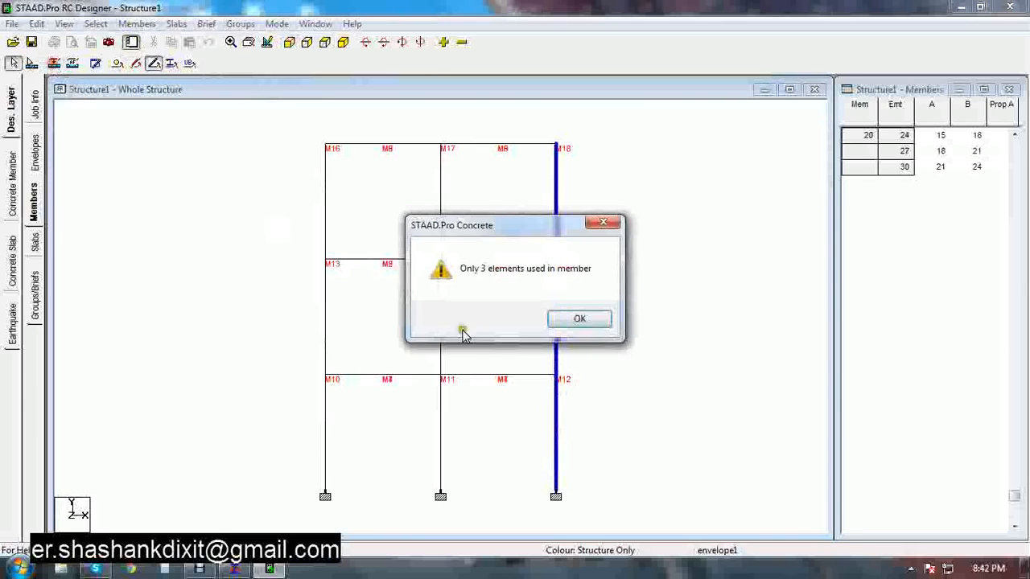
pyautogui.click(579, 319)
# Form the third stacked column on the right-hand grid line into a single member
pyautogui.moveTo(596, 188); pyautogui.dragTo(536, 230)
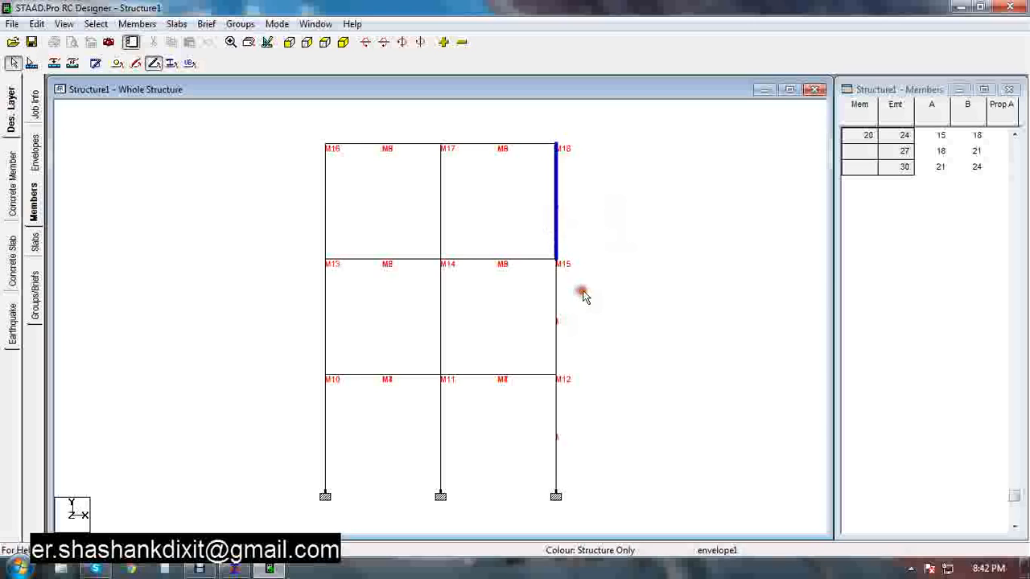
pyautogui.moveTo(582, 289); pyautogui.dragTo(531, 327)
pyautogui.moveTo(584, 400); pyautogui.dragTo(519, 444)
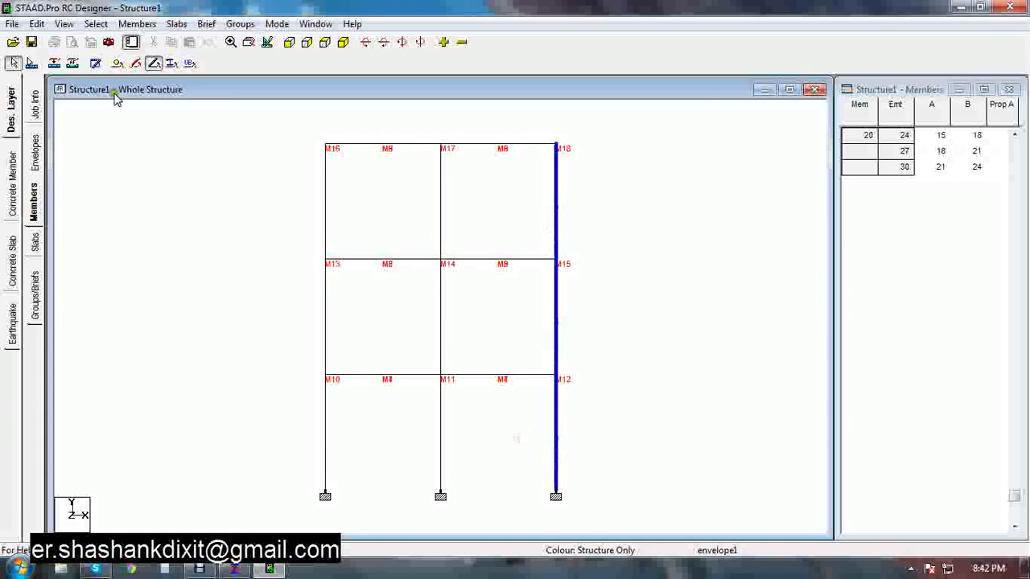
pyautogui.click(56, 64)
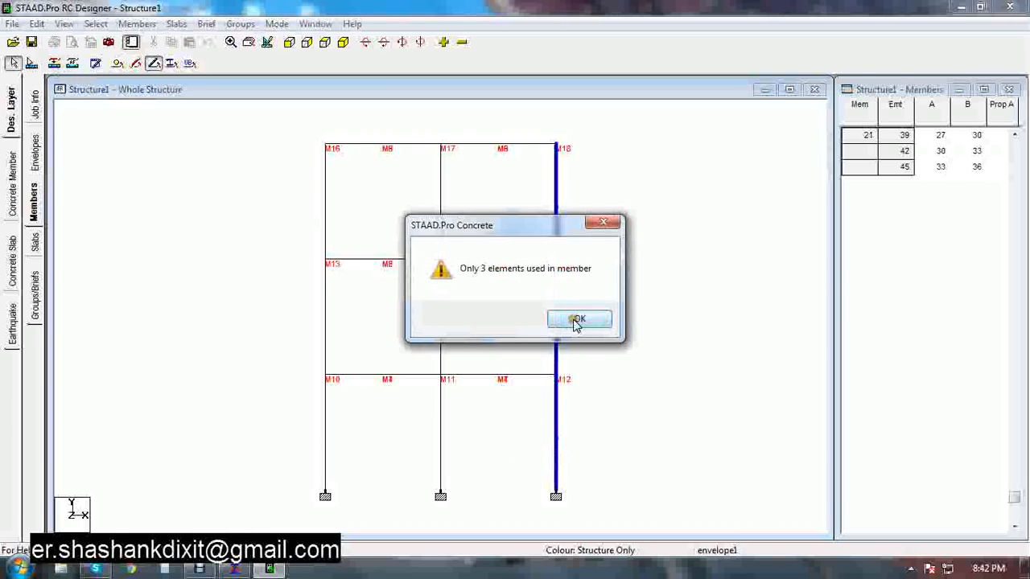
pyautogui.click(574, 320)
# Try to form another column member from the right-hand column segments
pyautogui.moveTo(604, 198); pyautogui.dragTo(506, 223)
pyautogui.moveTo(602, 308); pyautogui.dragTo(517, 345)
pyautogui.moveTo(574, 411); pyautogui.dragTo(512, 437)
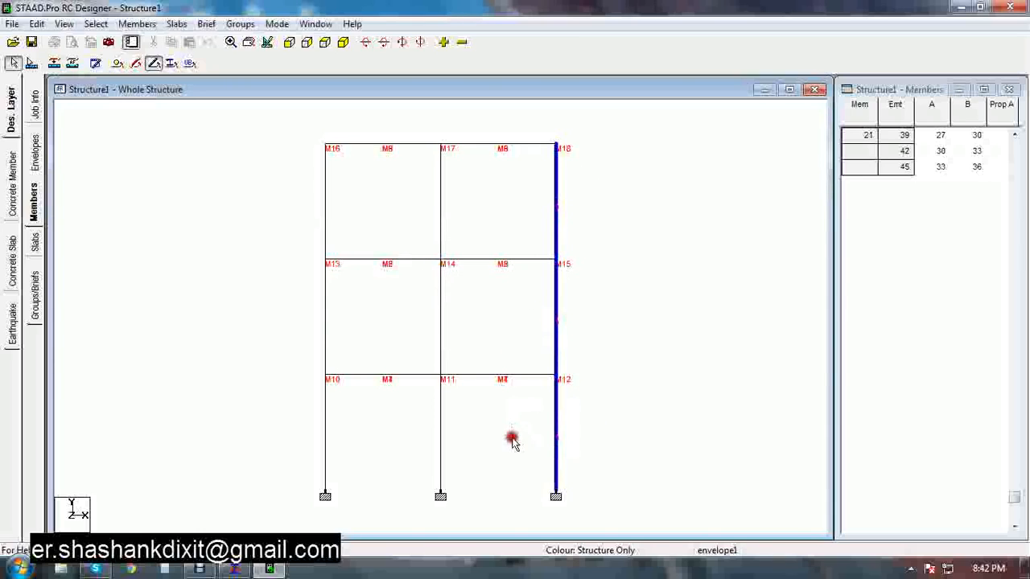
pyautogui.click(54, 63)
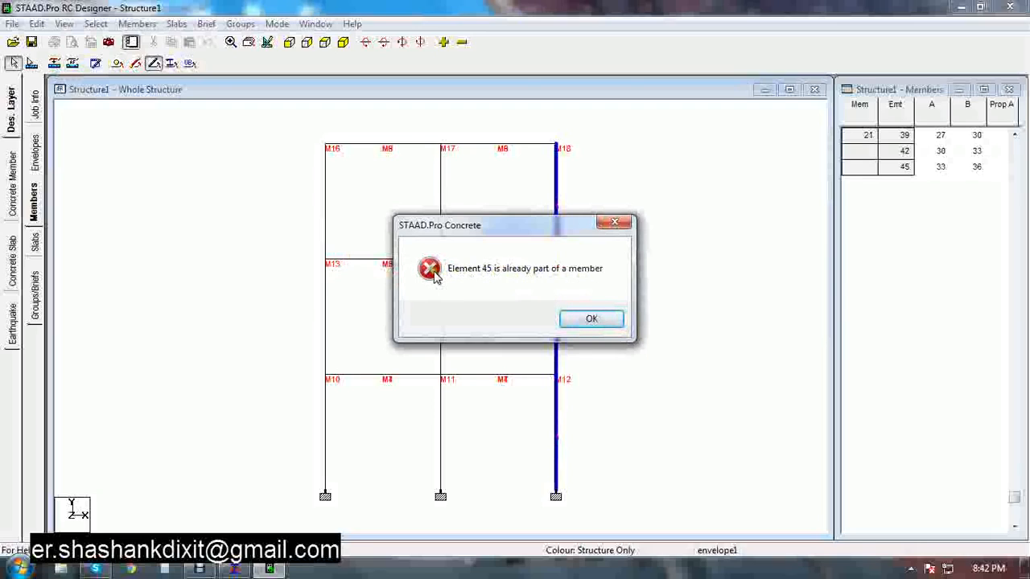
pyautogui.click(600, 322)
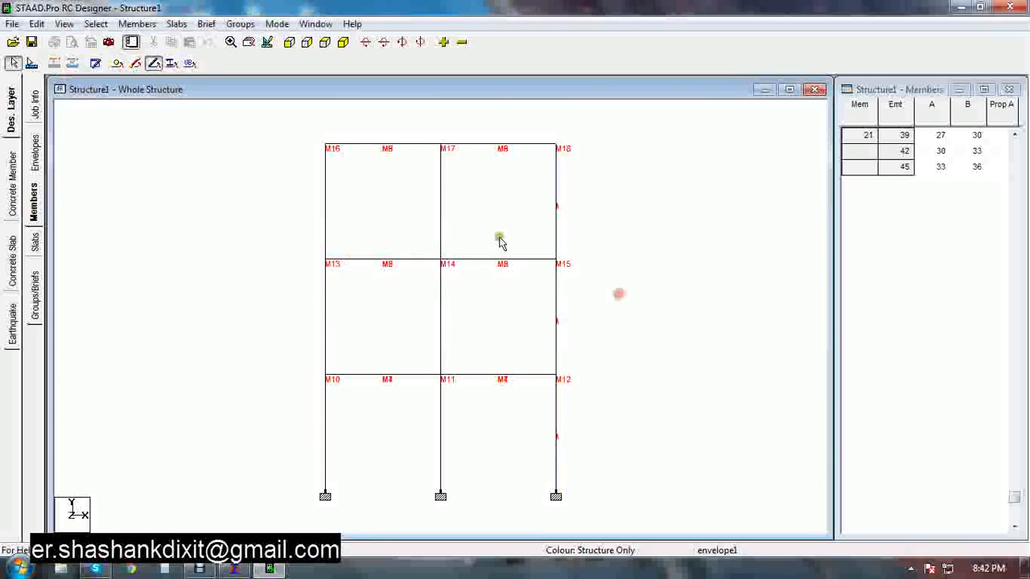
# Form the three segments of the middle column line into a single column member
pyautogui.click(441, 201)
pyautogui.moveTo(460, 290); pyautogui.dragTo(403, 350)
pyautogui.moveTo(479, 417); pyautogui.dragTo(410, 446)
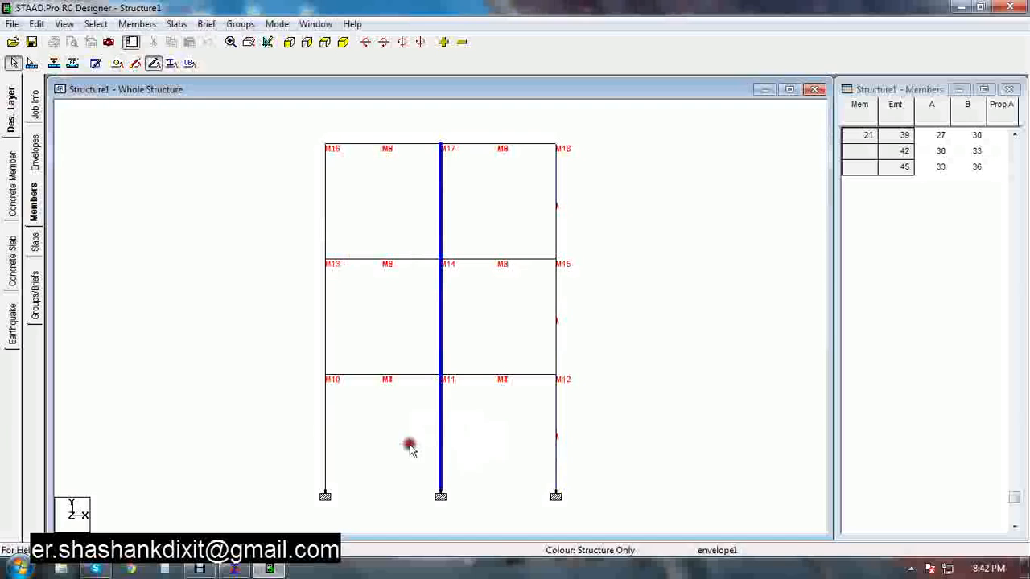
pyautogui.click(65, 69)
pyautogui.click(579, 317)
pyautogui.click(458, 186)
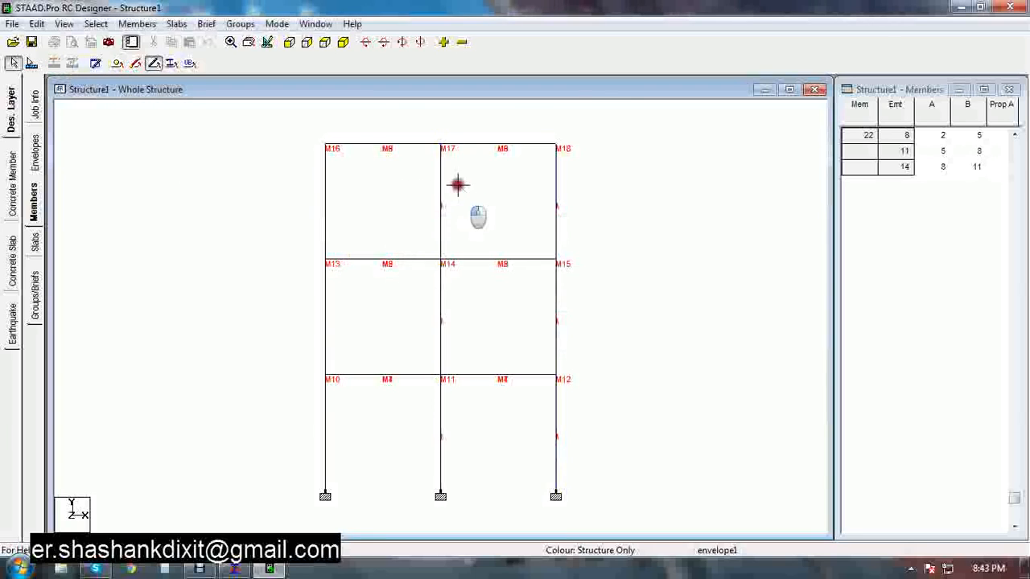
# Form the next stacked column on the middle grid line into a single member from its three segments
pyautogui.moveTo(458, 185); pyautogui.dragTo(400, 231)
pyautogui.moveTo(466, 299); pyautogui.dragTo(414, 343)
pyautogui.moveTo(465, 393); pyautogui.dragTo(420, 436)
pyautogui.click(54, 62)
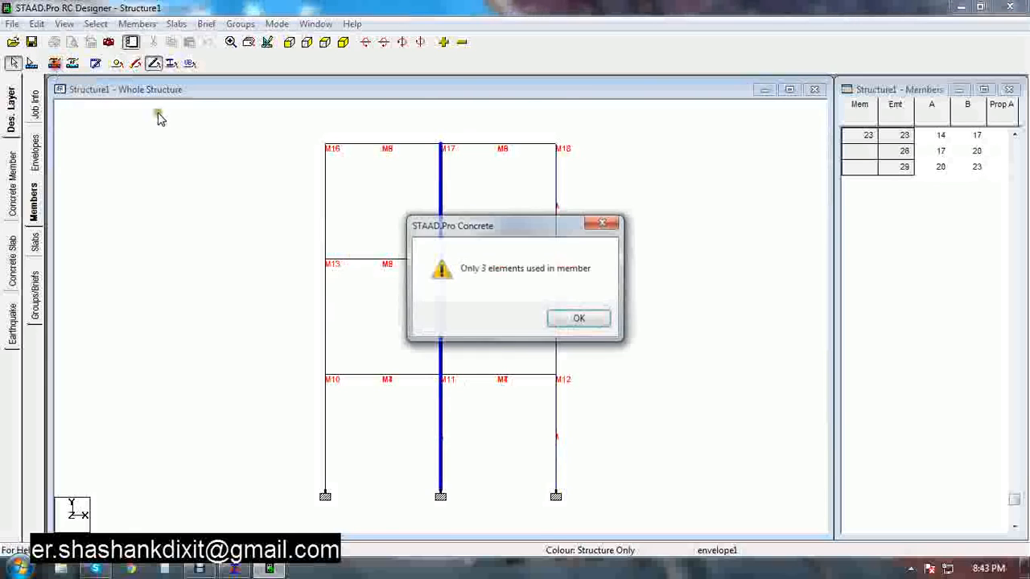
pyautogui.click(579, 317)
# Form the last stacked column on the middle grid line into a single member
pyautogui.moveTo(462, 185); pyautogui.dragTo(403, 216)
pyautogui.moveTo(459, 285); pyautogui.dragTo(419, 324)
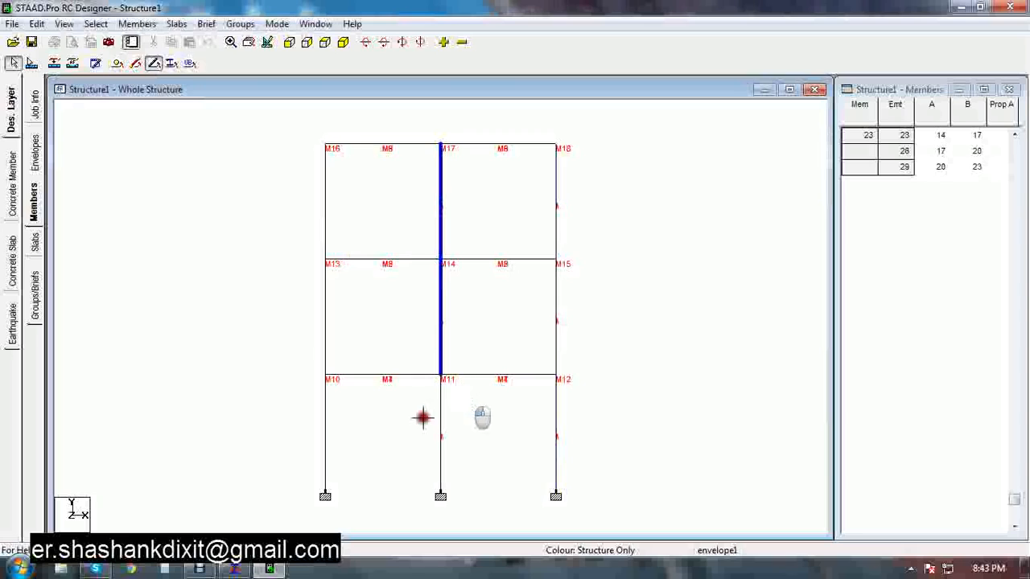
pyautogui.moveTo(462, 408); pyautogui.dragTo(411, 437)
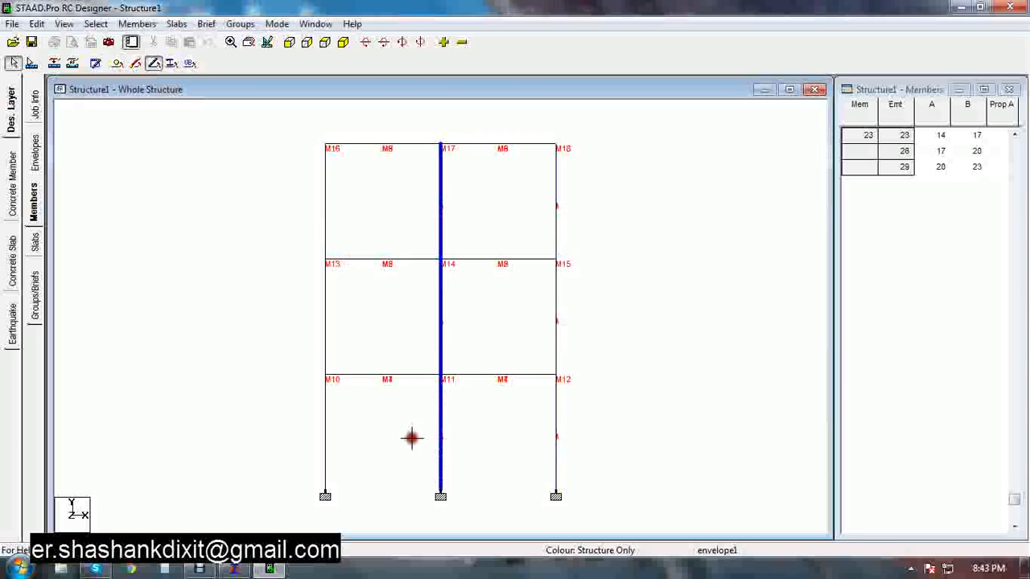
pyautogui.click(54, 63)
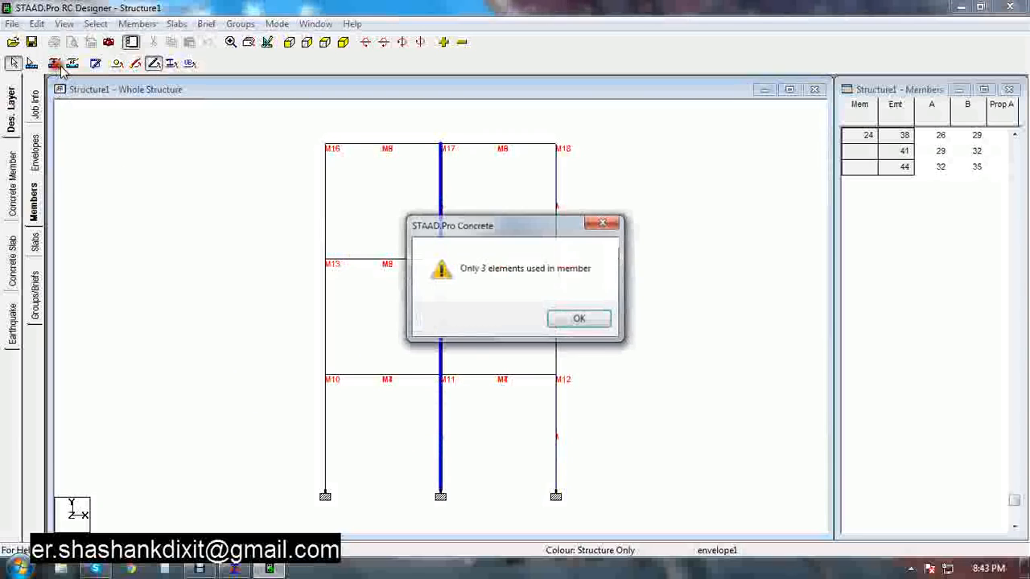
pyautogui.click(576, 318)
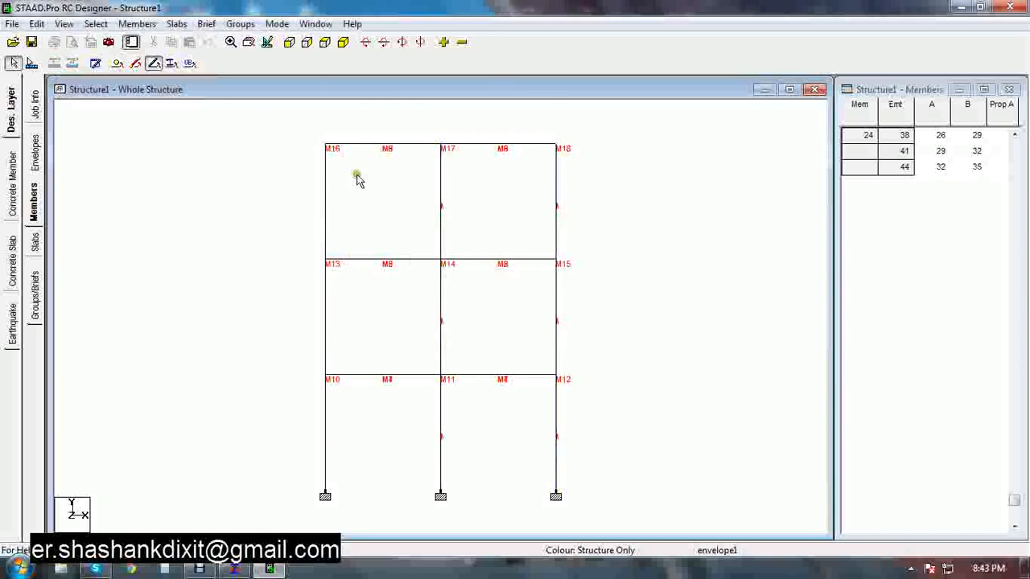
# Form the first stacked column on the left-hand grid line into a single member from its three segments
pyautogui.moveTo(358, 180); pyautogui.dragTo(284, 224)
pyautogui.moveTo(338, 295); pyautogui.dragTo(292, 337)
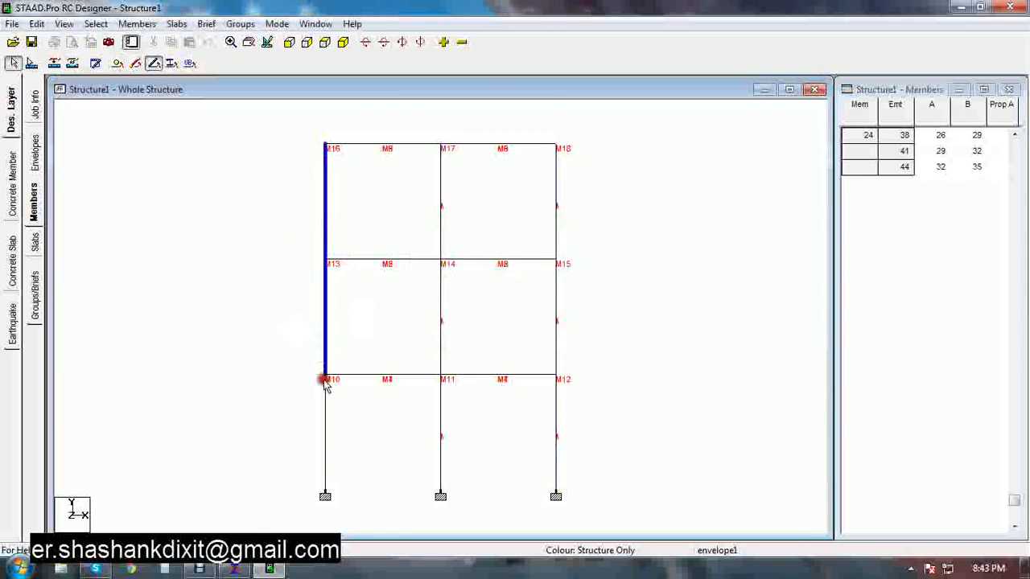
pyautogui.moveTo(361, 429); pyautogui.dragTo(255, 379)
pyautogui.click(73, 63)
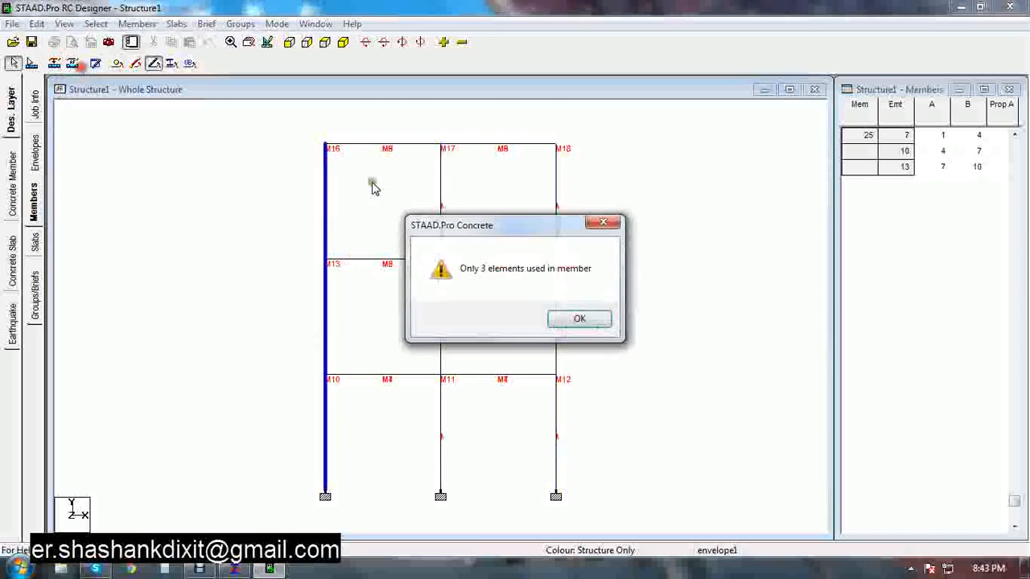
pyautogui.click(562, 317)
# Form the second stacked column on the left-hand grid line into a single member
pyautogui.moveTo(360, 180); pyautogui.dragTo(298, 235)
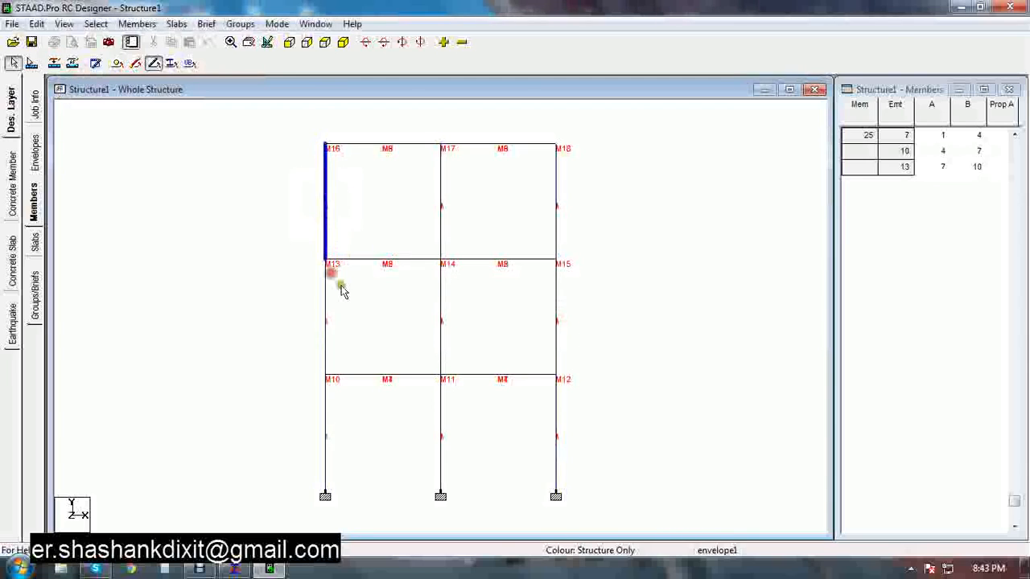
pyautogui.moveTo(341, 331); pyautogui.dragTo(301, 333)
pyautogui.moveTo(354, 410); pyautogui.dragTo(268, 436)
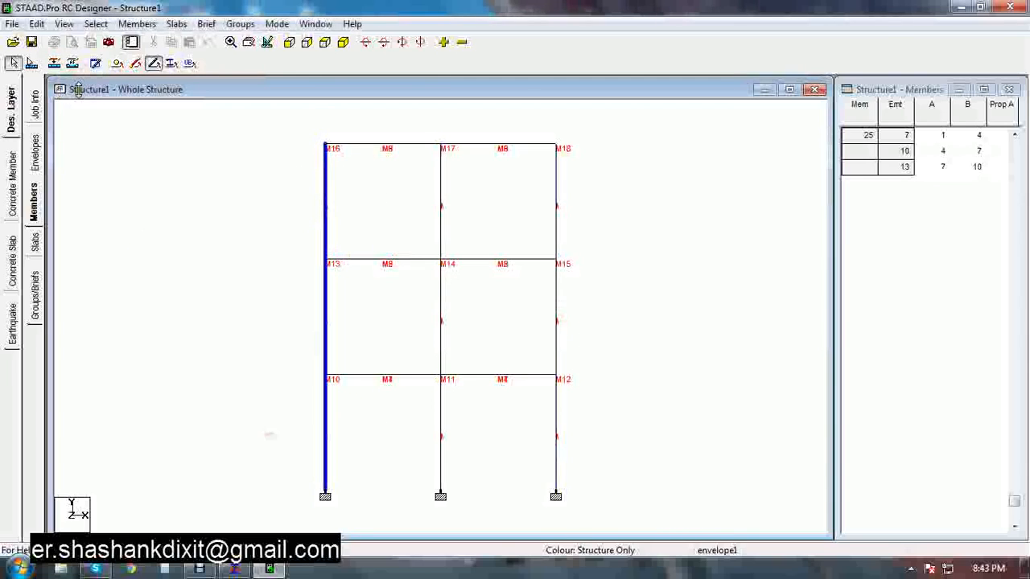
pyautogui.click(73, 63)
pyautogui.click(564, 316)
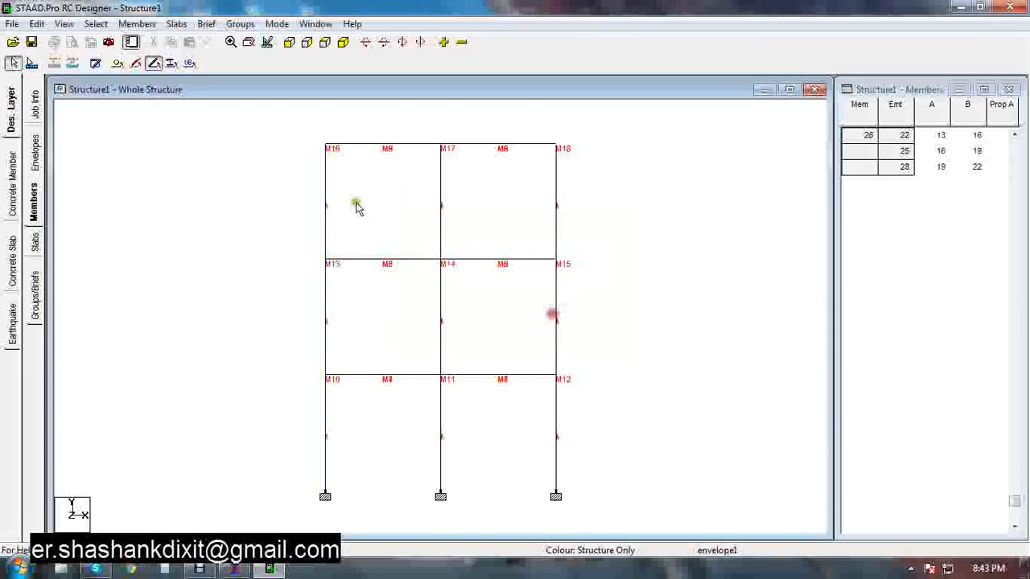
# Form the third stacked column on the left-hand grid line into a single member
pyautogui.moveTo(358, 208); pyautogui.dragTo(281, 233)
pyautogui.moveTo(351, 299); pyautogui.dragTo(320, 375)
pyautogui.moveTo(350, 415); pyautogui.dragTo(271, 435)
pyautogui.click(72, 64)
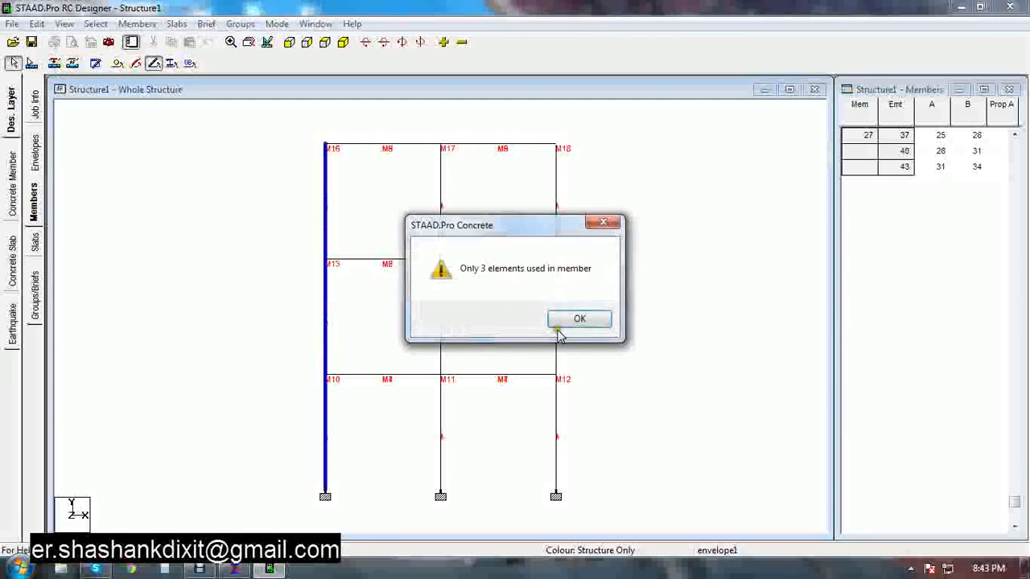
pyautogui.click(565, 317)
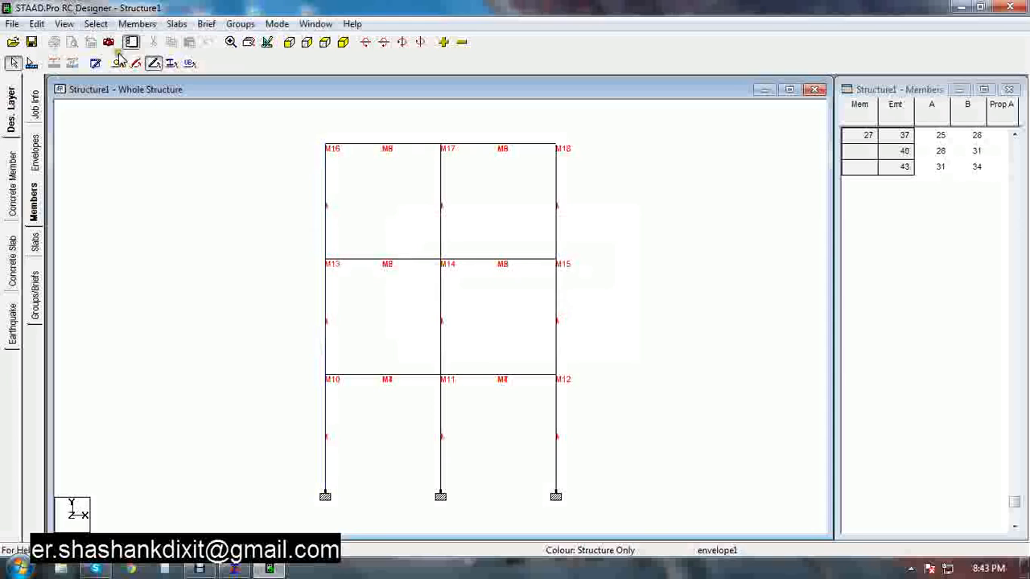
# Inspect the formed members in the isometric model by highlighting each entry of the members list
pyautogui.click(343, 43)
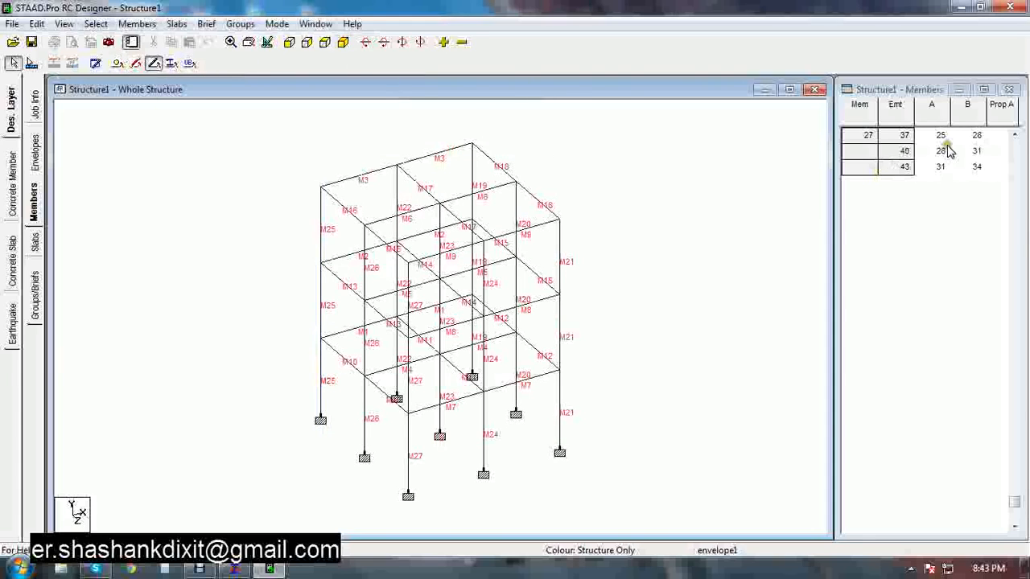
pyautogui.moveTo(1015, 503); pyautogui.dragTo(1018, 339)
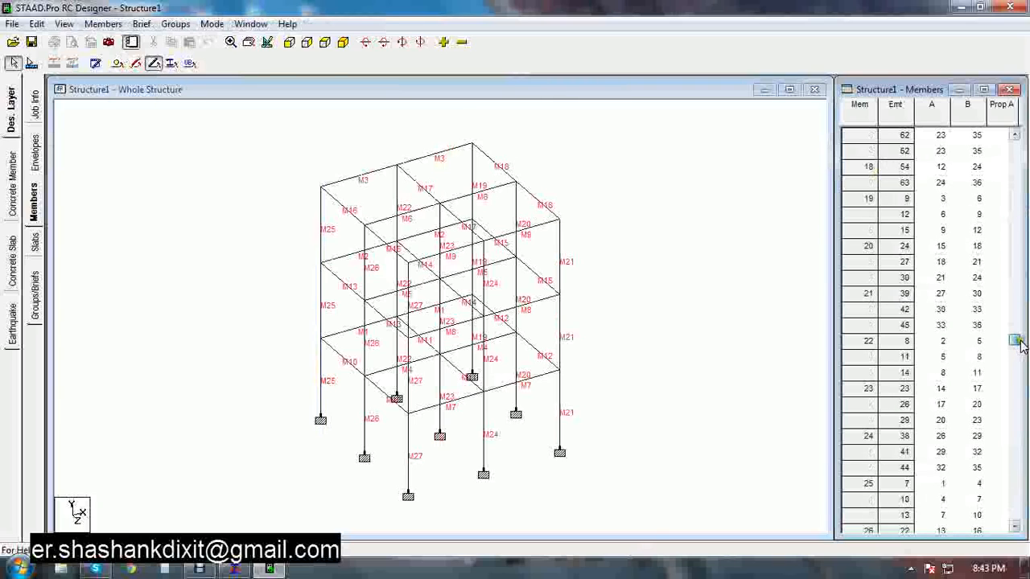
pyautogui.click(860, 173)
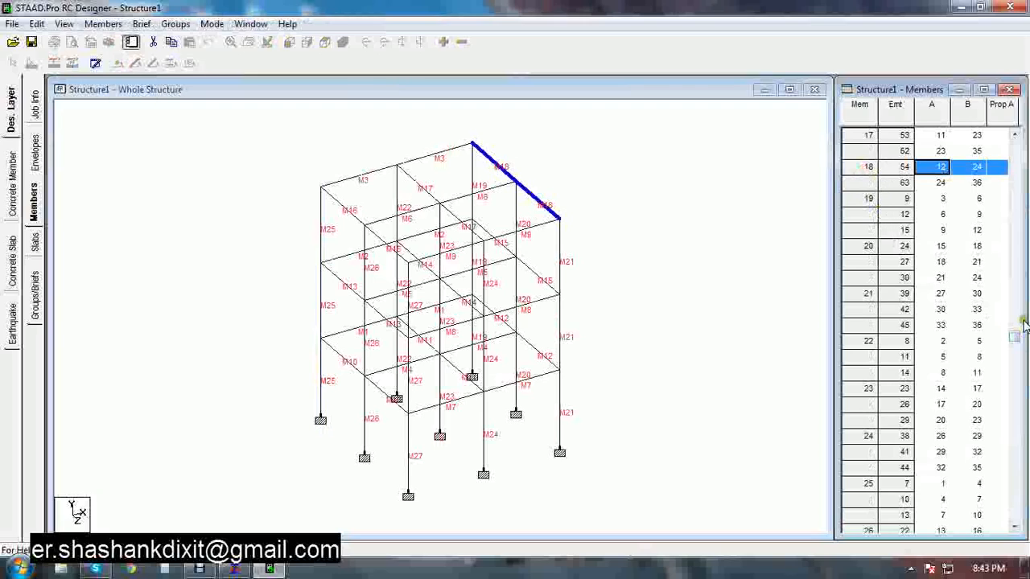
pyautogui.moveTo(1017, 343); pyautogui.dragTo(1025, 408)
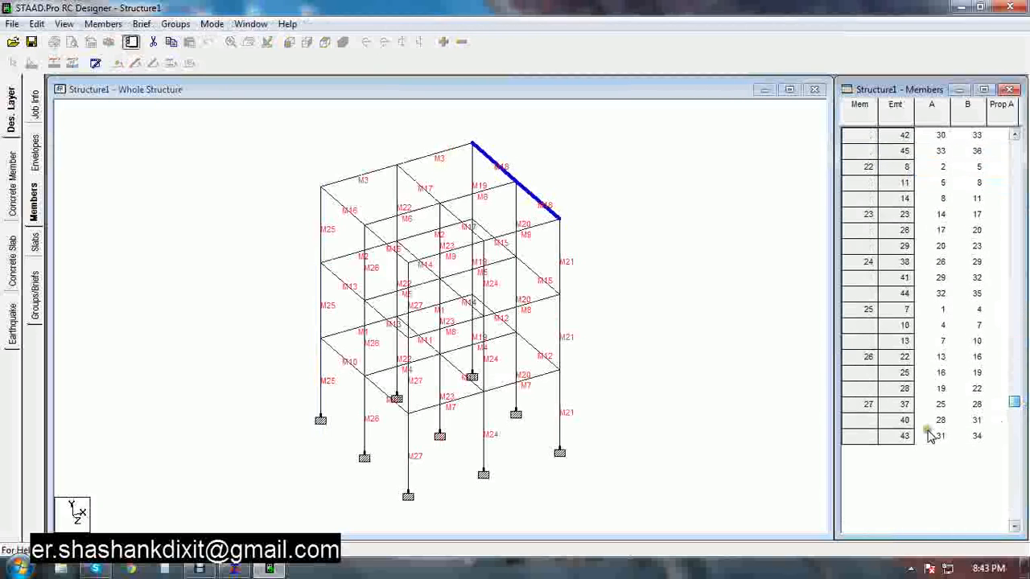
pyautogui.click(896, 436)
pyautogui.click(870, 404)
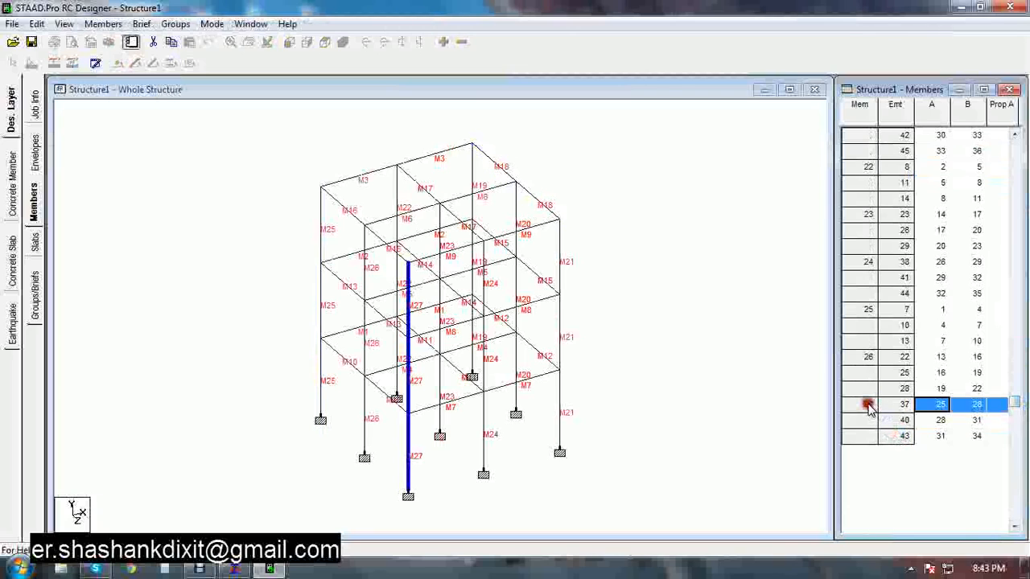
pyautogui.click(868, 358)
pyautogui.click(867, 311)
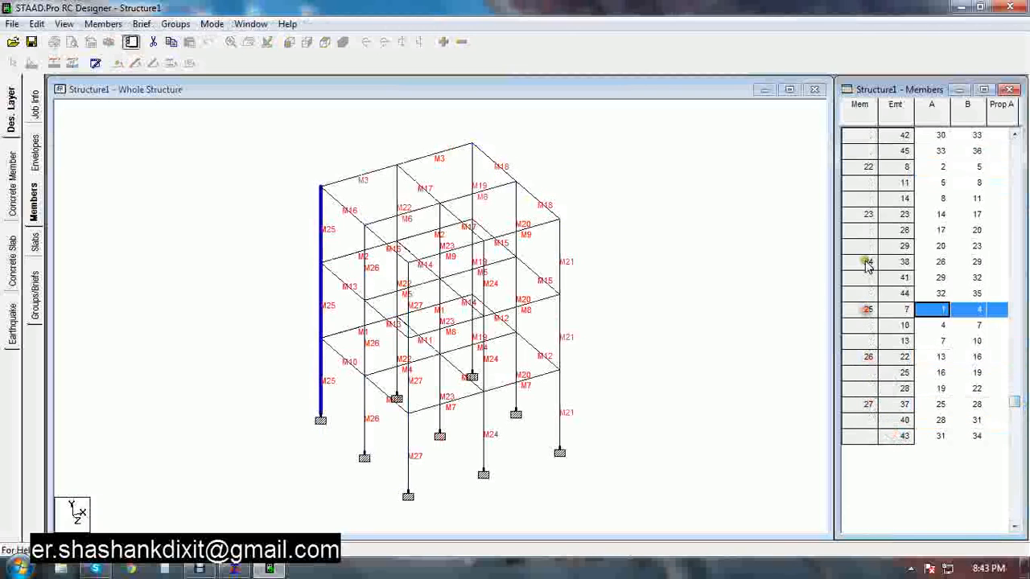
pyautogui.click(866, 262)
pyautogui.click(864, 213)
pyautogui.scroll(2, 860, 185)
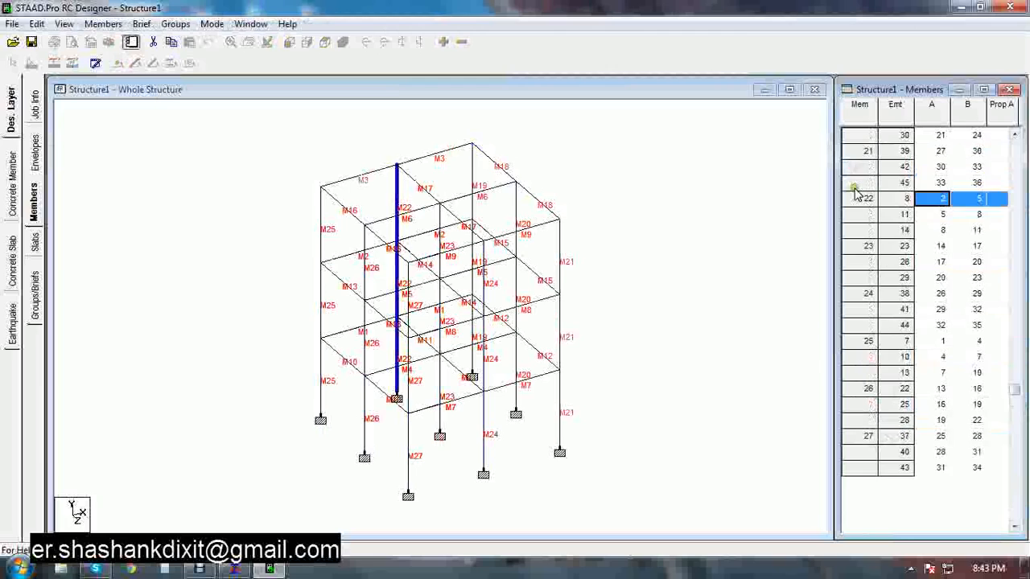
pyautogui.click(864, 187)
pyautogui.click(864, 149)
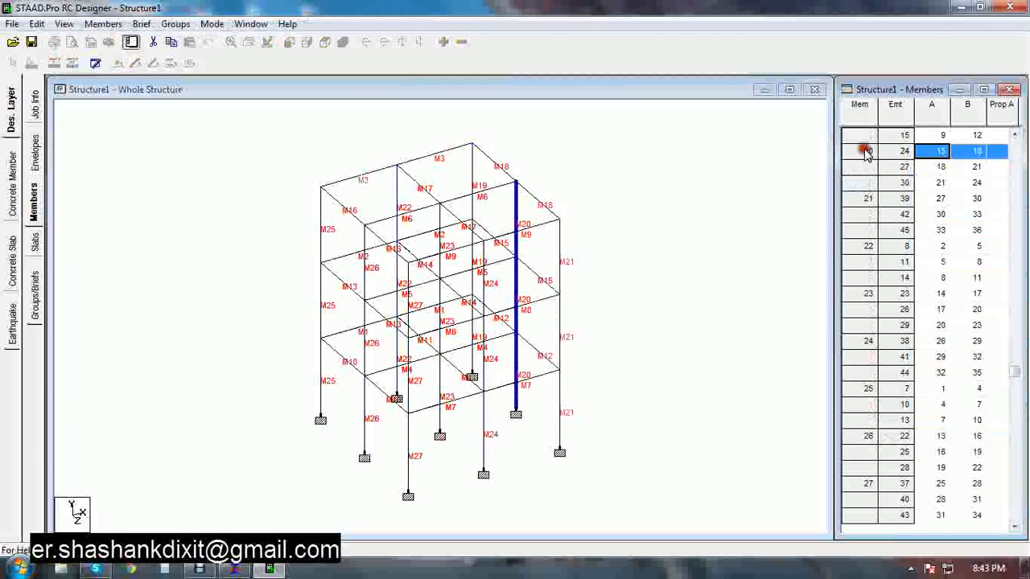
pyautogui.scroll(2, 868, 160)
pyautogui.click(868, 165)
pyautogui.scroll(1, 867, 165)
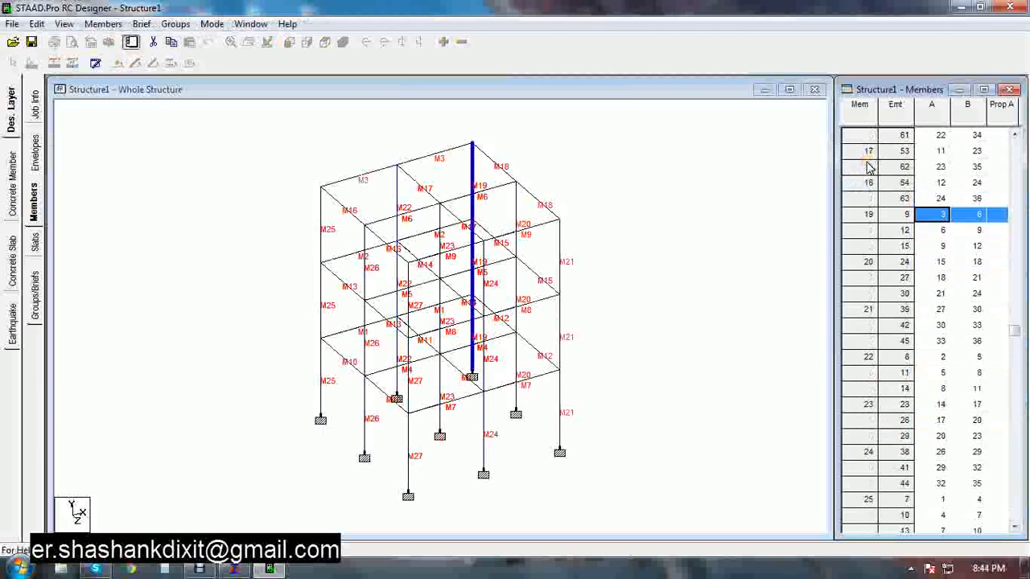
pyautogui.click(864, 183)
pyautogui.click(865, 152)
pyautogui.click(681, 268)
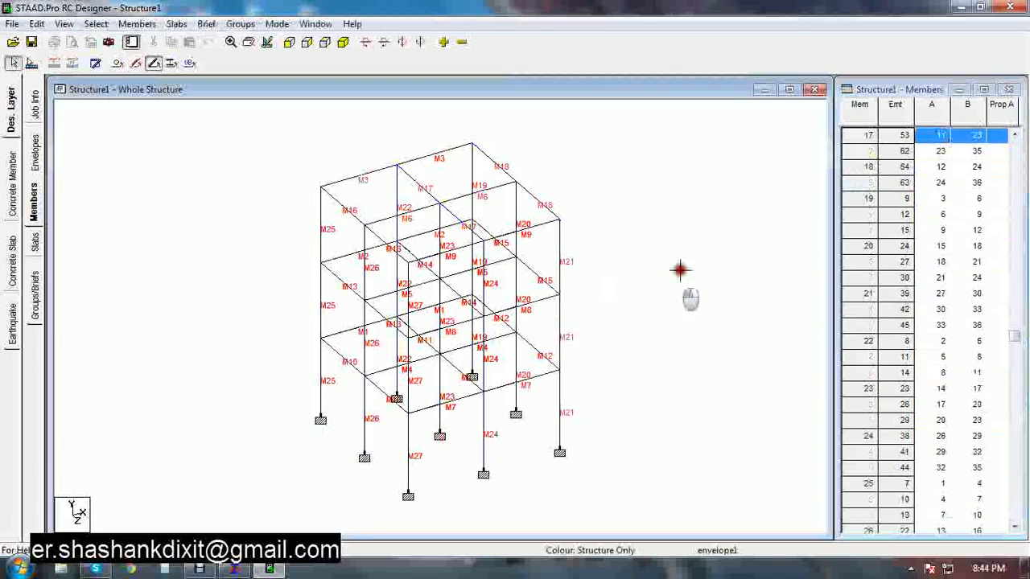
# Create a new design brief named beam using the IS456 design code and Beam design type
pyautogui.click(34, 291)
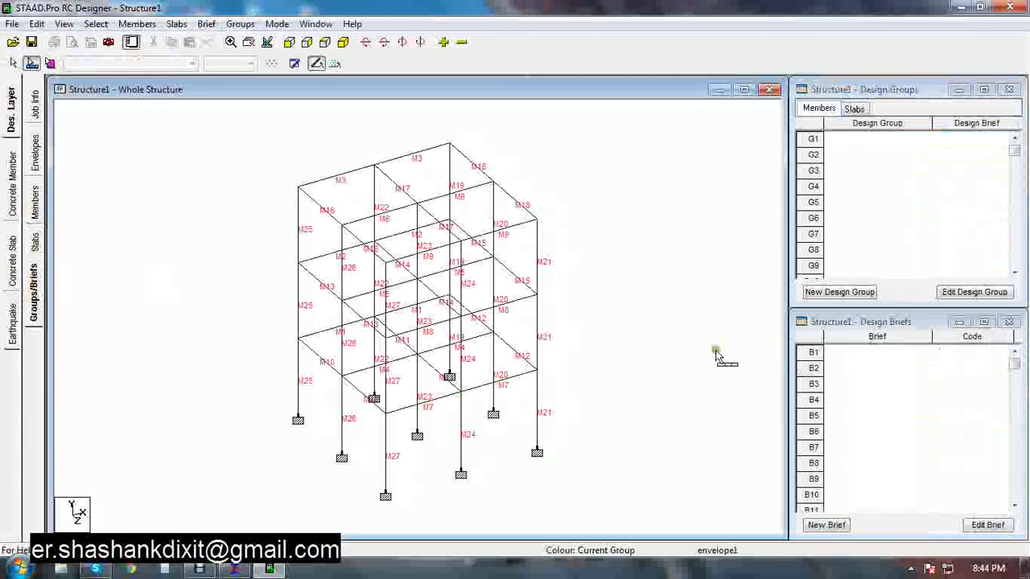
pyautogui.click(834, 532)
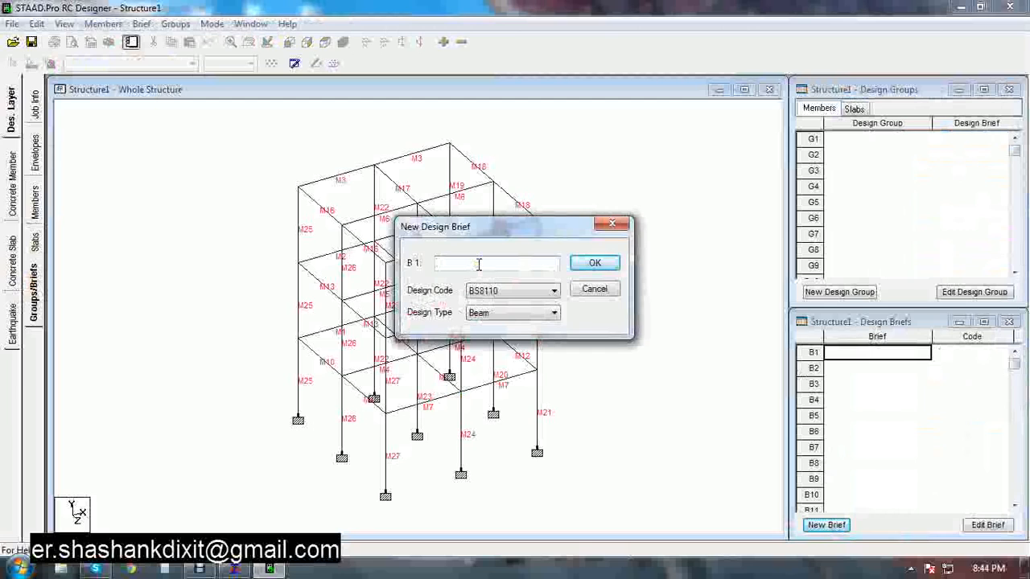
pyautogui.write('beam')
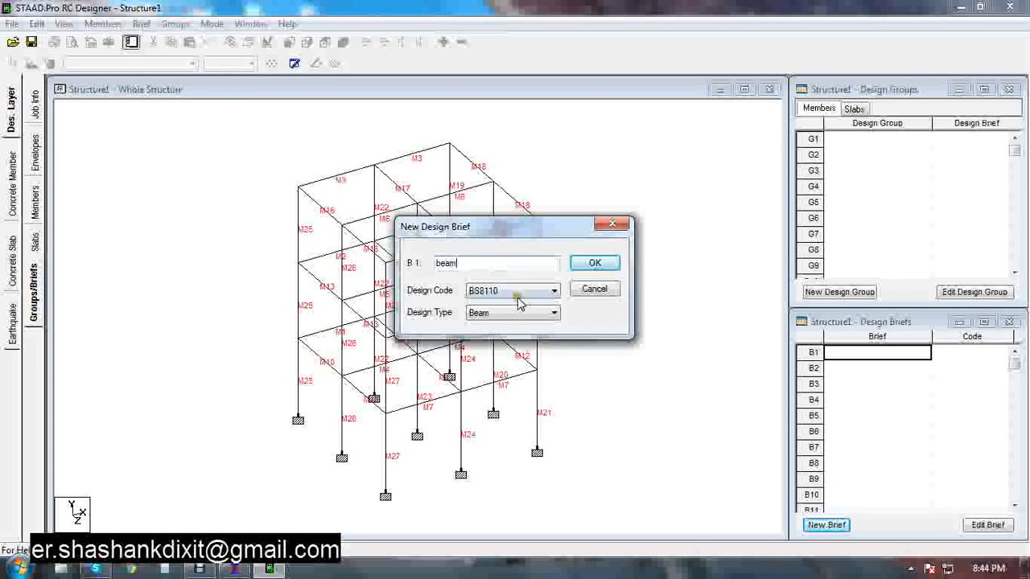
pyautogui.click(517, 299)
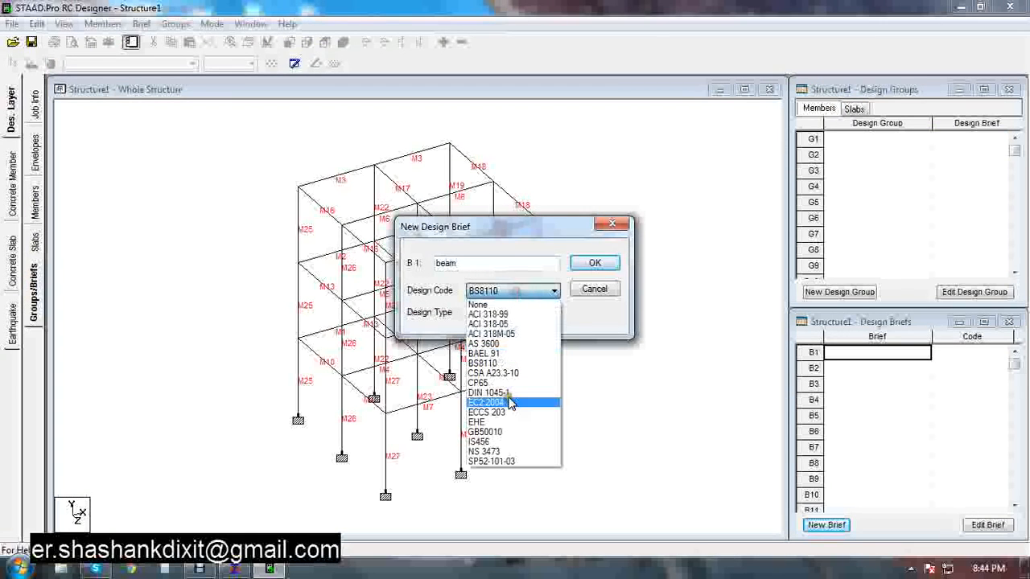
pyautogui.click(487, 441)
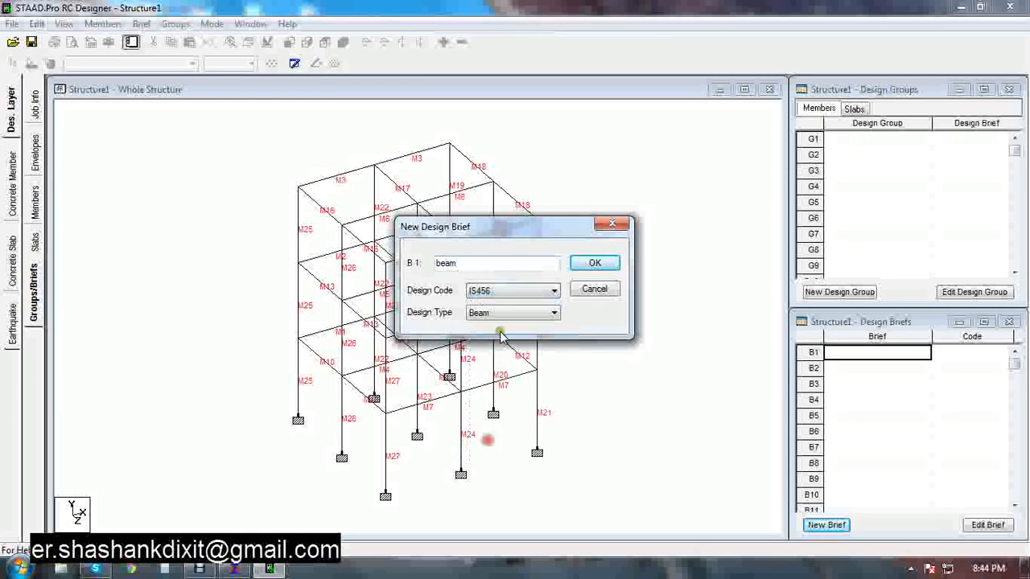
pyautogui.click(597, 263)
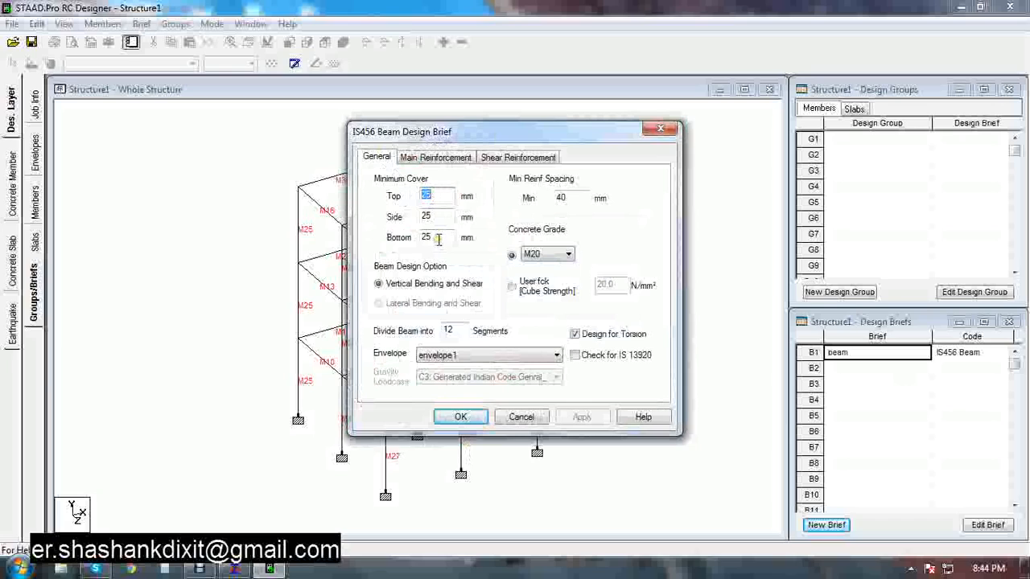
# Set the beam brief's concrete grade to M25 and enable the Check for IS 13920 option
pyautogui.click(547, 256)
pyautogui.click(546, 256)
pyautogui.click(545, 258)
pyautogui.click(545, 259)
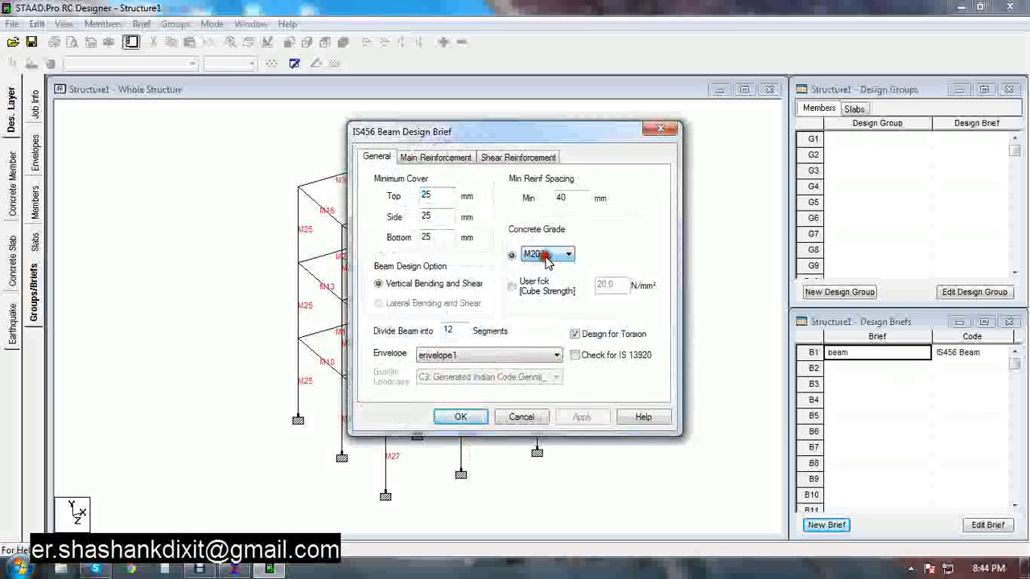
pyautogui.click(544, 259)
pyautogui.click(547, 280)
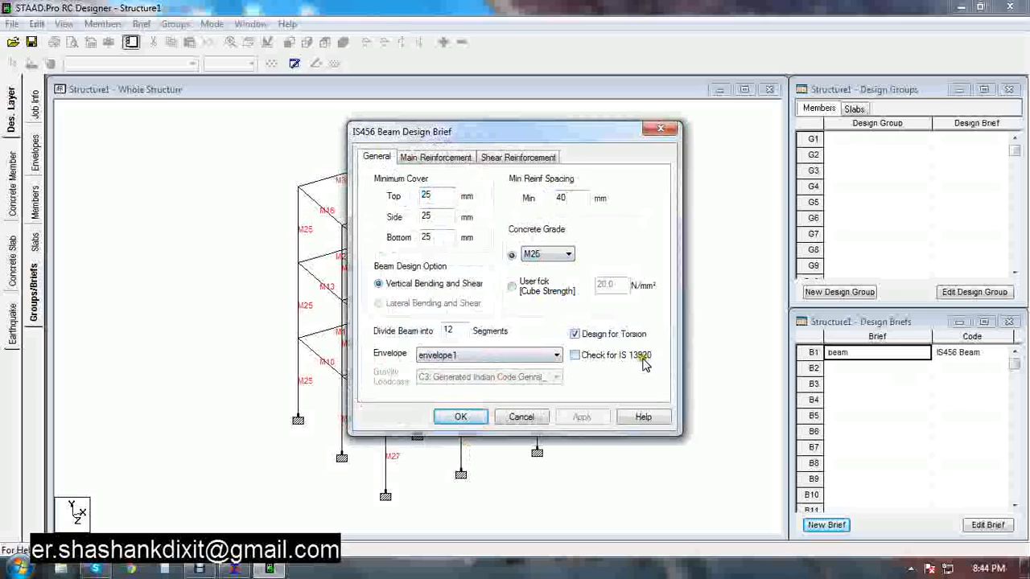
pyautogui.click(575, 356)
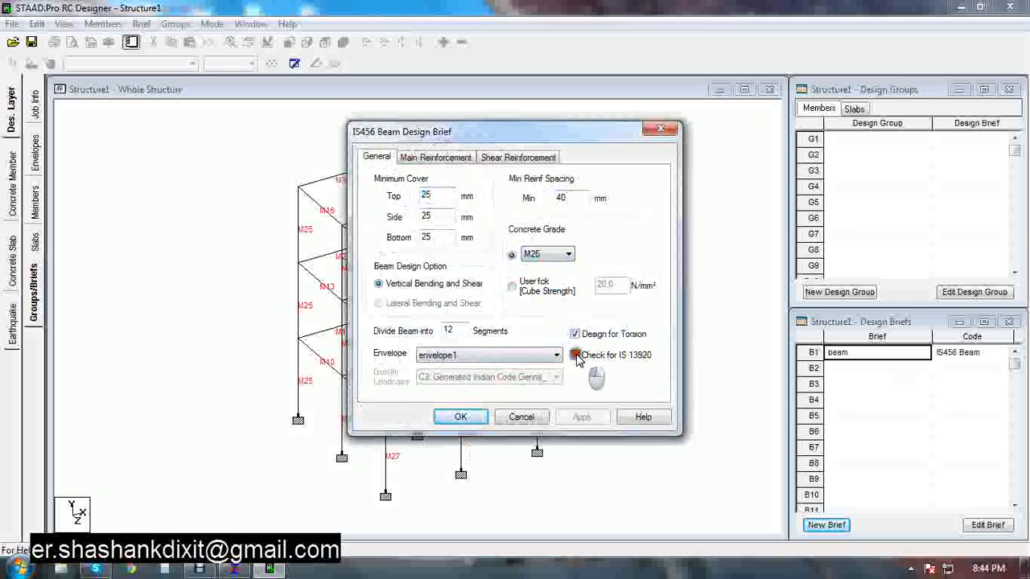
# Review the envelope and gravity loadcase options available for the beam design brief
pyautogui.click(521, 359)
pyautogui.click(522, 359)
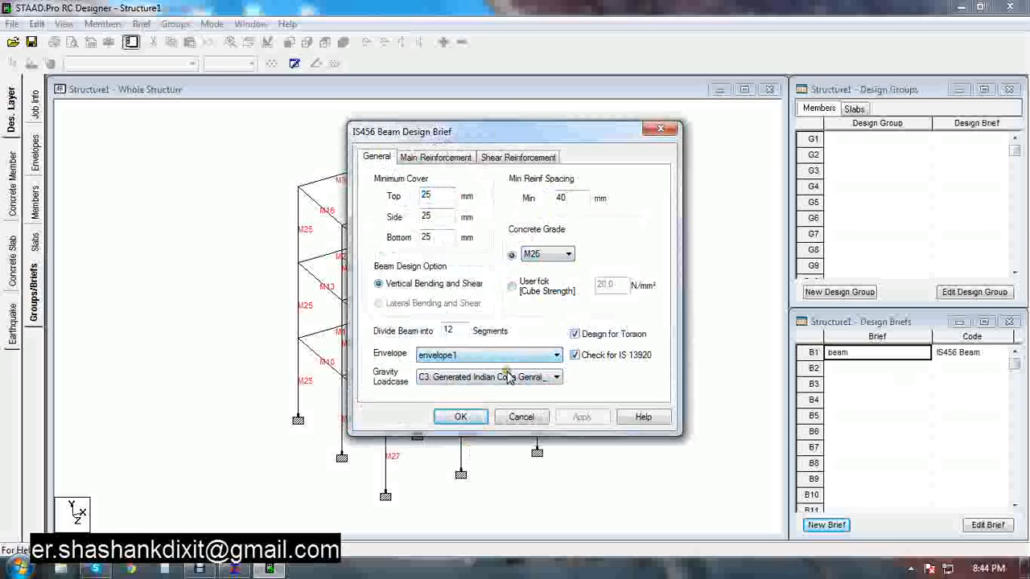
pyautogui.click(505, 377)
pyautogui.click(505, 377)
pyautogui.click(505, 377)
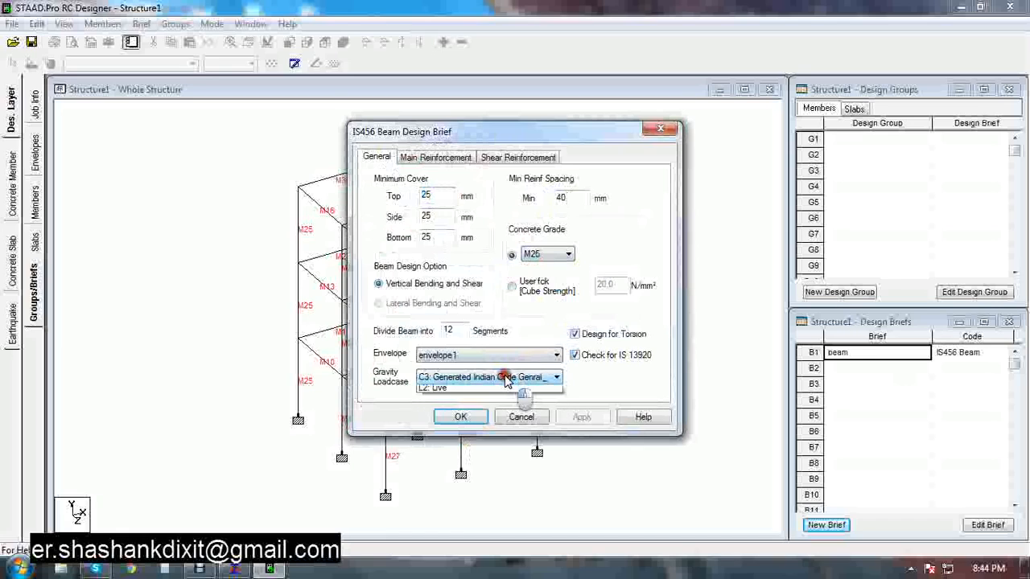
pyautogui.click(505, 377)
pyautogui.click(505, 377)
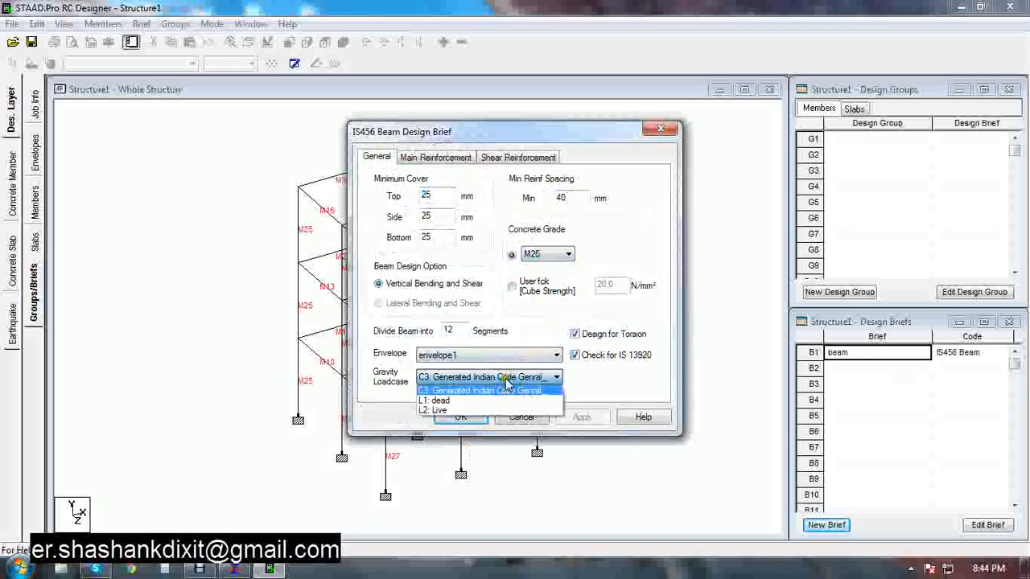
pyautogui.click(505, 378)
pyautogui.click(505, 377)
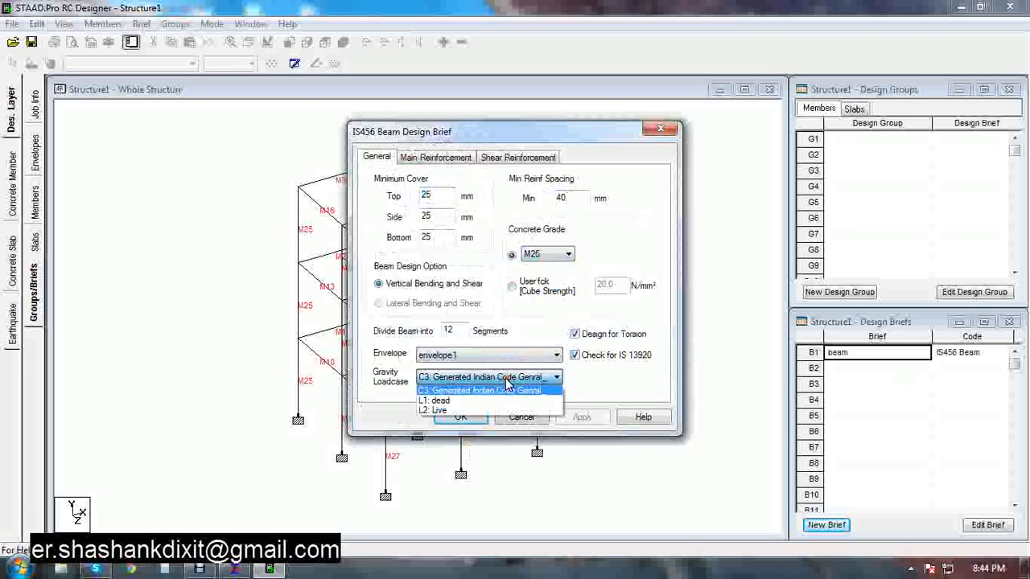
pyautogui.click(507, 384)
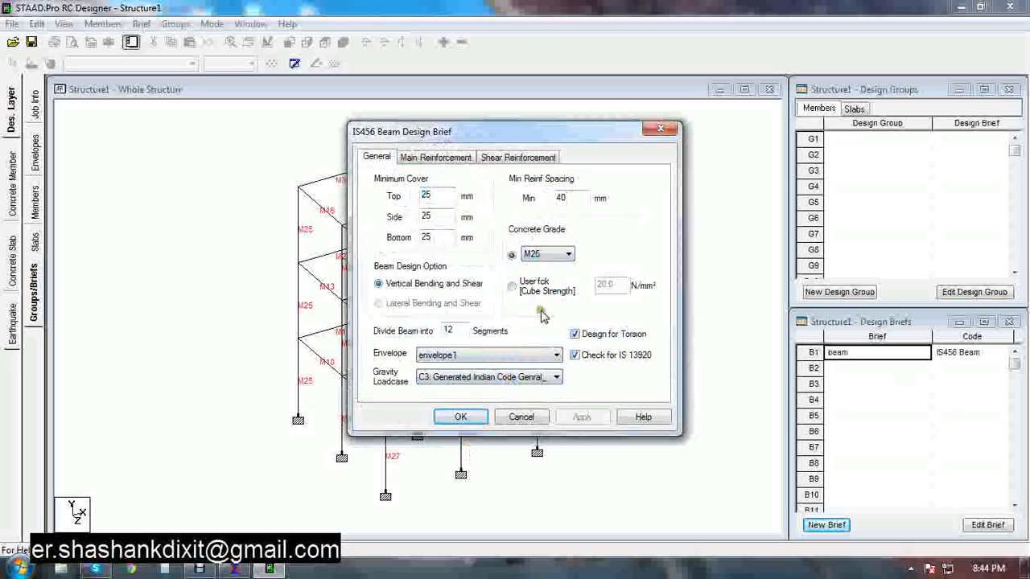
# In the beam brief's main reinforcement settings, set the top bar maximum size to 16 mm
pyautogui.click(459, 159)
pyautogui.click(462, 196)
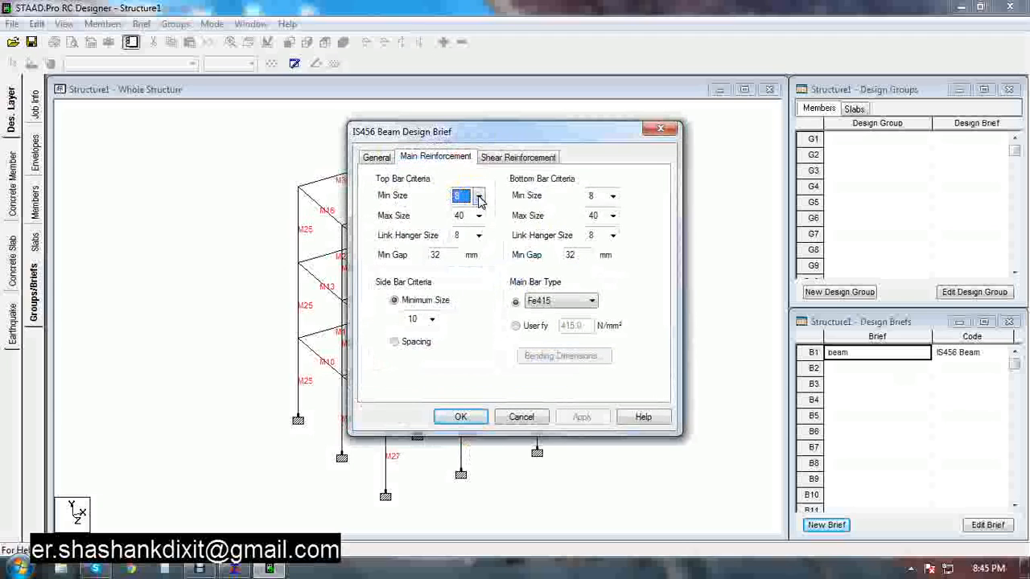
pyautogui.click(478, 198)
pyautogui.click(476, 198)
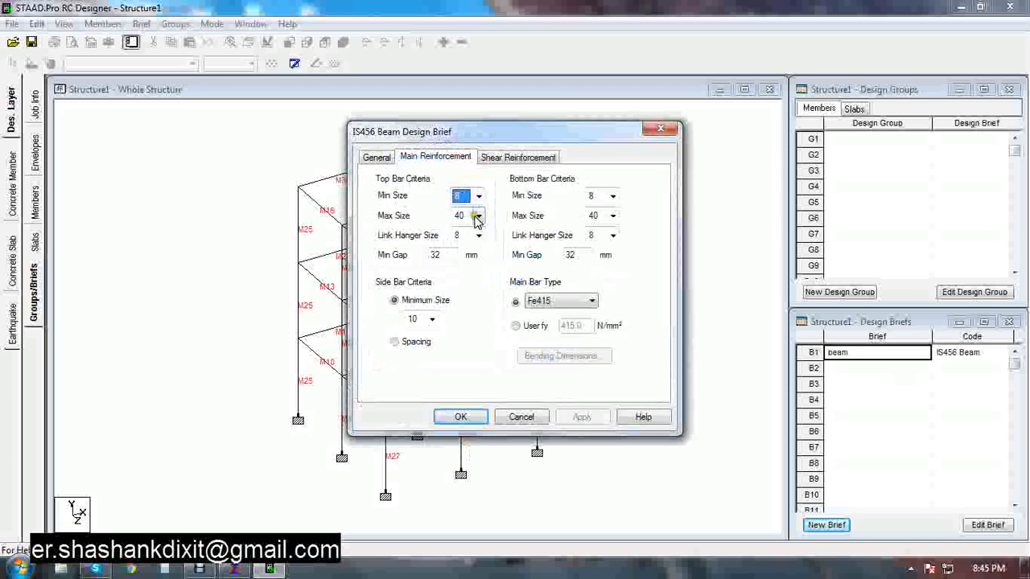
pyautogui.click(477, 217)
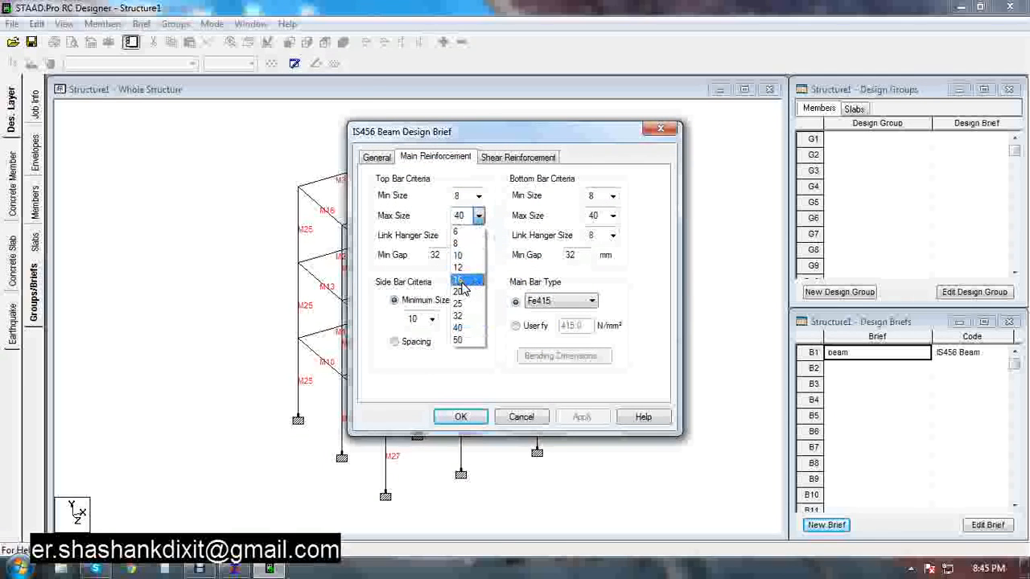
pyautogui.click(462, 281)
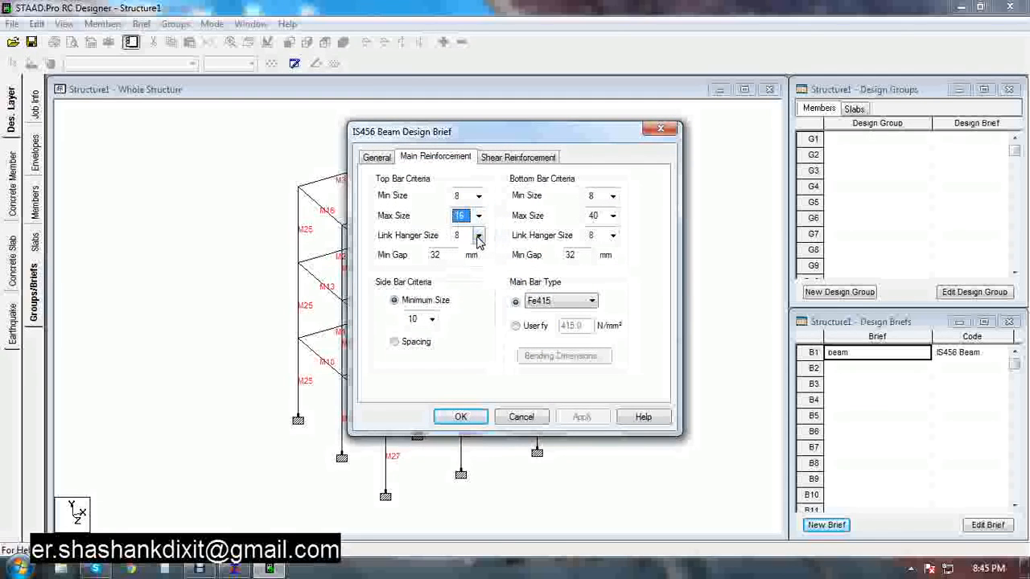
pyautogui.click(479, 236)
pyautogui.click(458, 250)
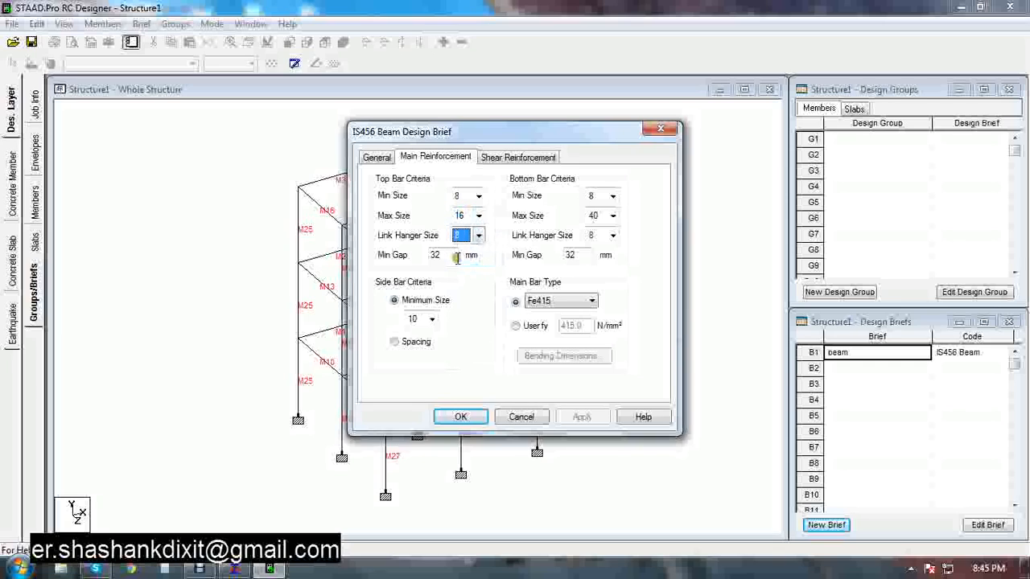
pyautogui.click(433, 321)
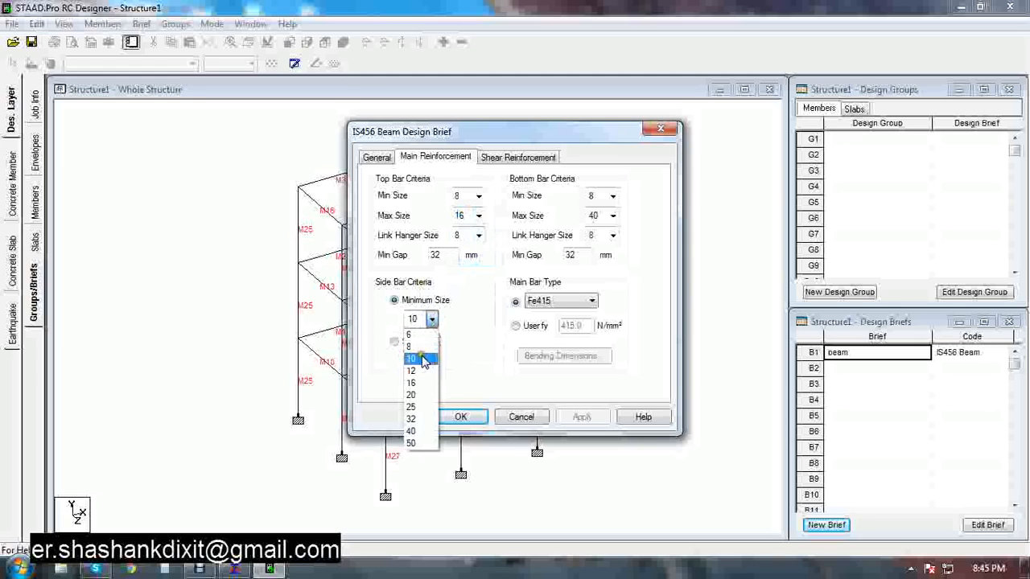
pyautogui.click(420, 358)
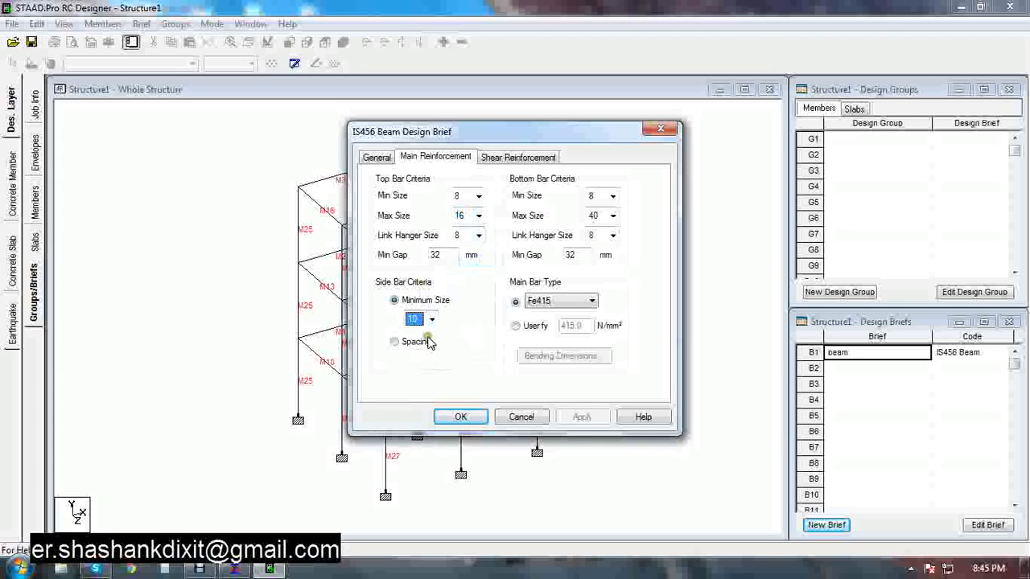
pyautogui.click(555, 303)
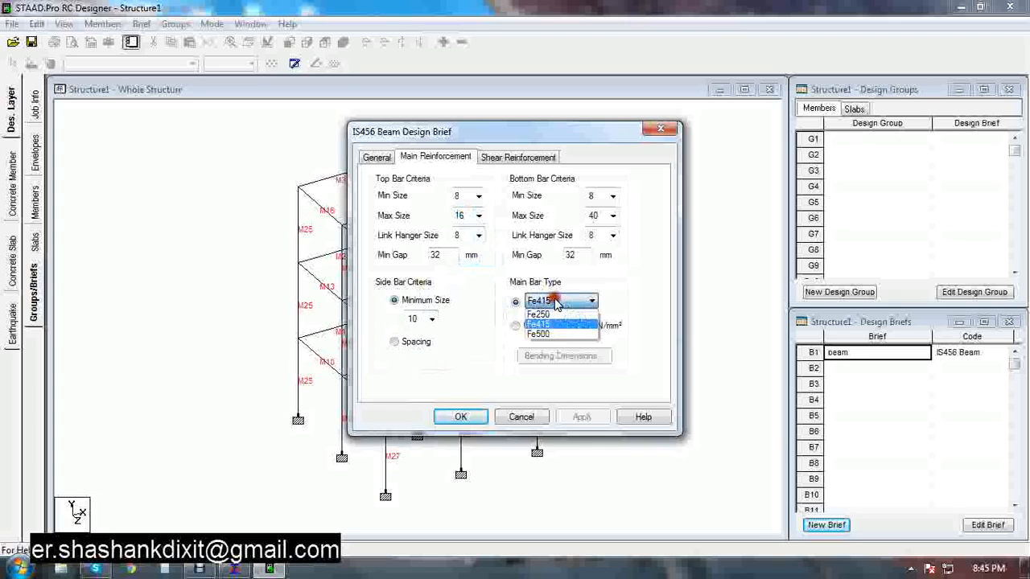
pyautogui.click(554, 312)
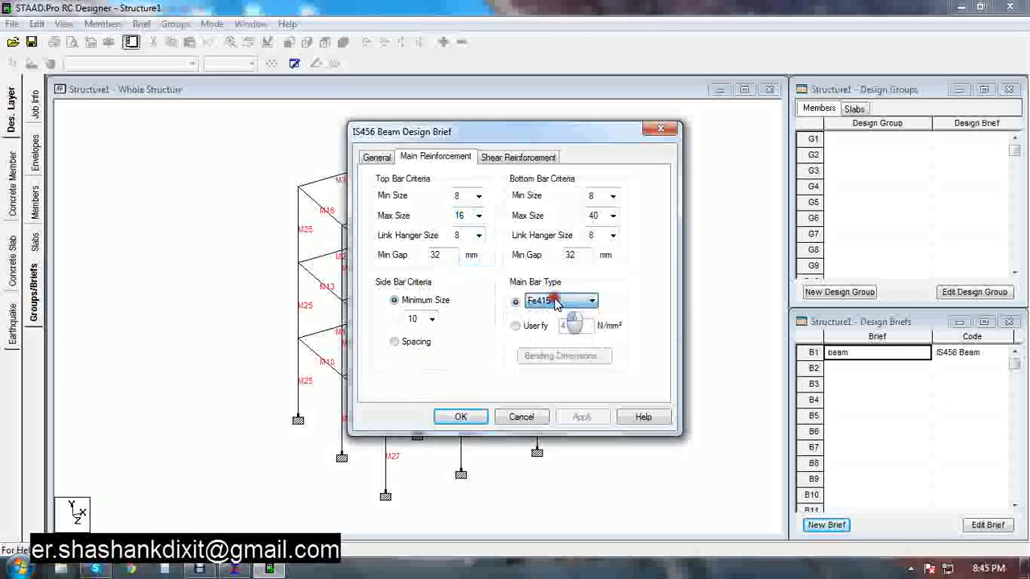
# Check the beam brief's shear reinforcement settings and confirm the beam design brief
pyautogui.click(499, 158)
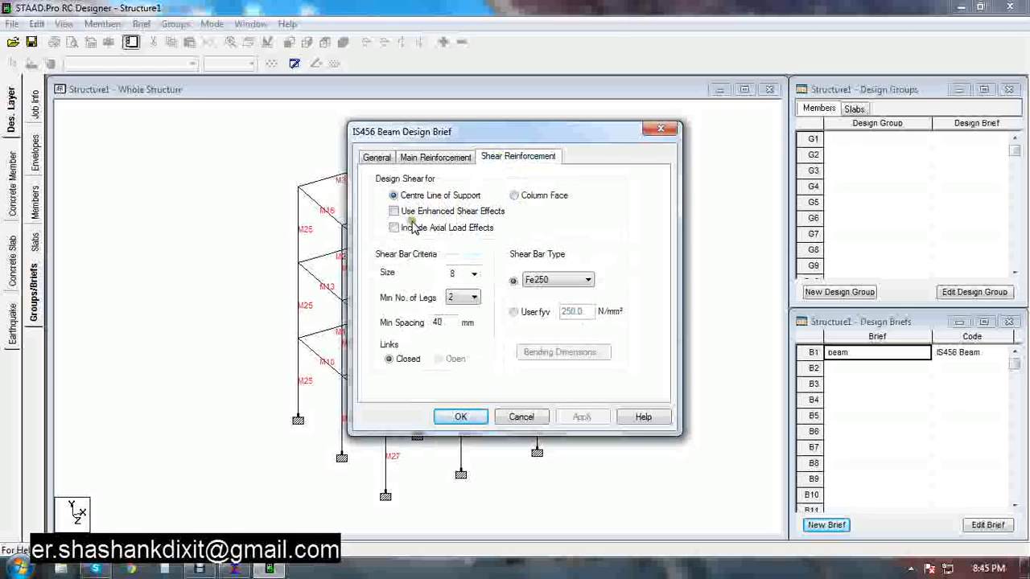
pyautogui.click(473, 275)
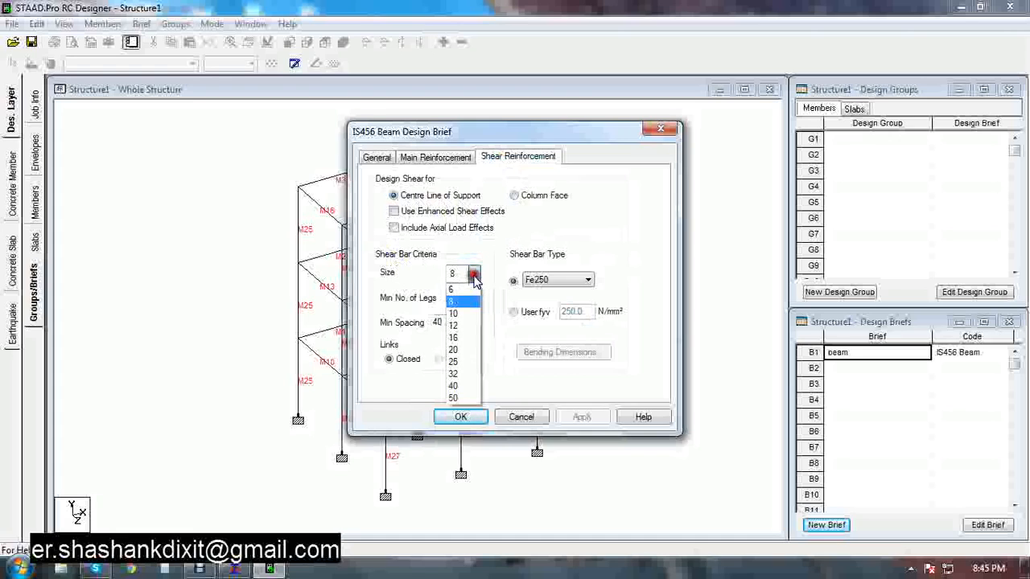
pyautogui.click(473, 275)
pyautogui.click(473, 298)
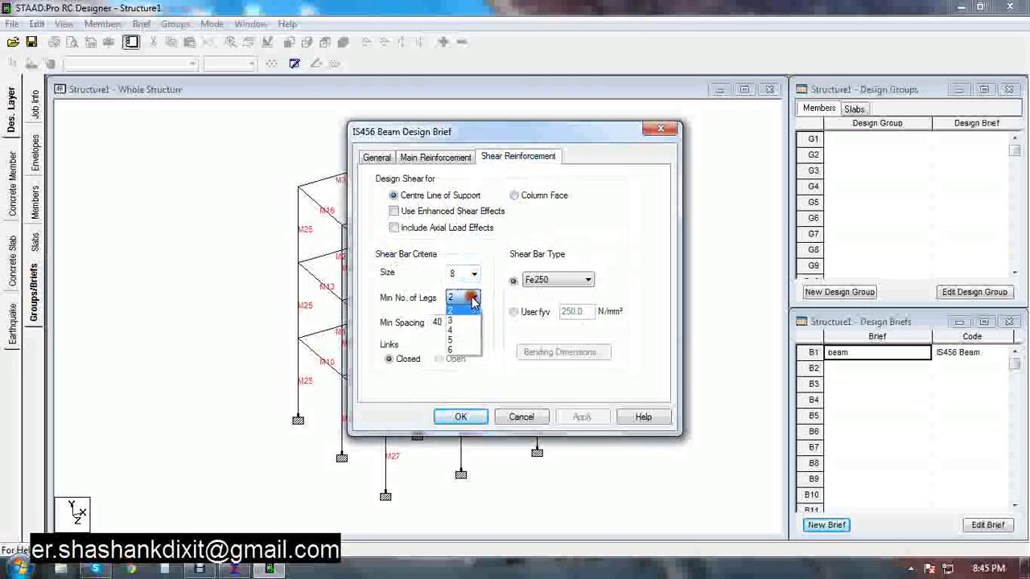
pyautogui.click(472, 299)
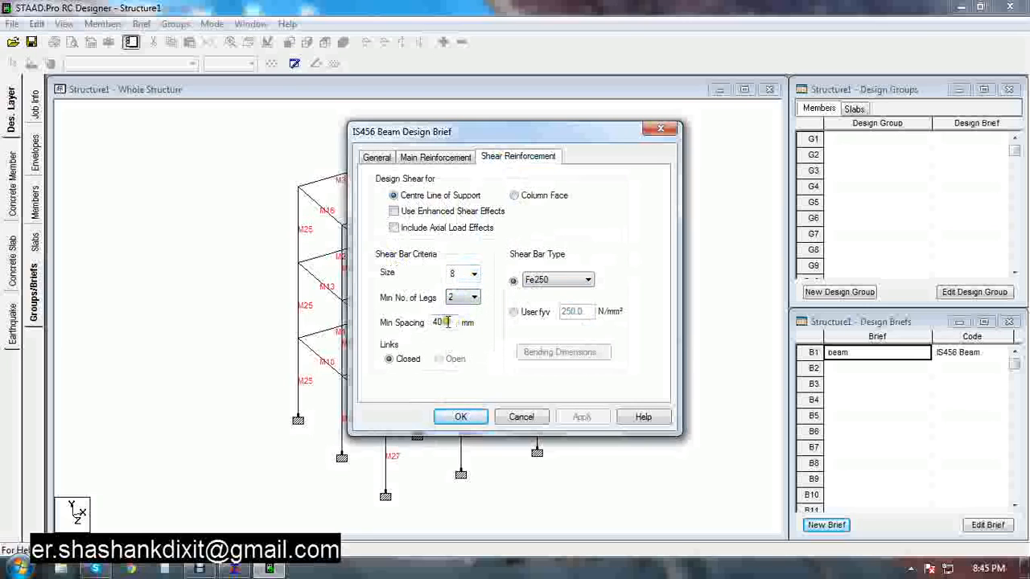
pyautogui.doubleClick(447, 322)
pyautogui.click(554, 282)
pyautogui.click(552, 281)
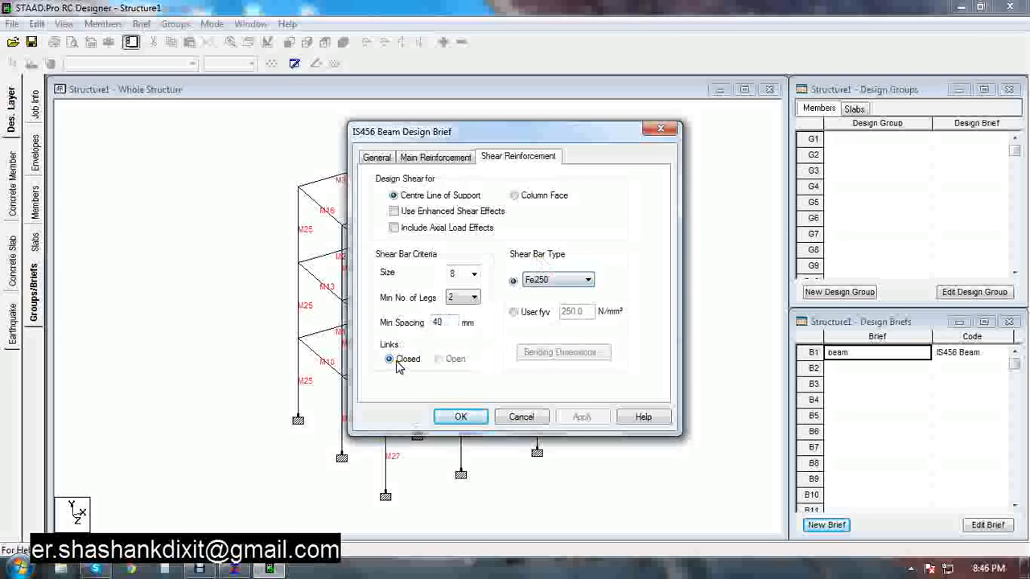
pyautogui.click(460, 416)
# Create a new design brief named column using the IS456 design code and Column design type
pyautogui.click(813, 525)
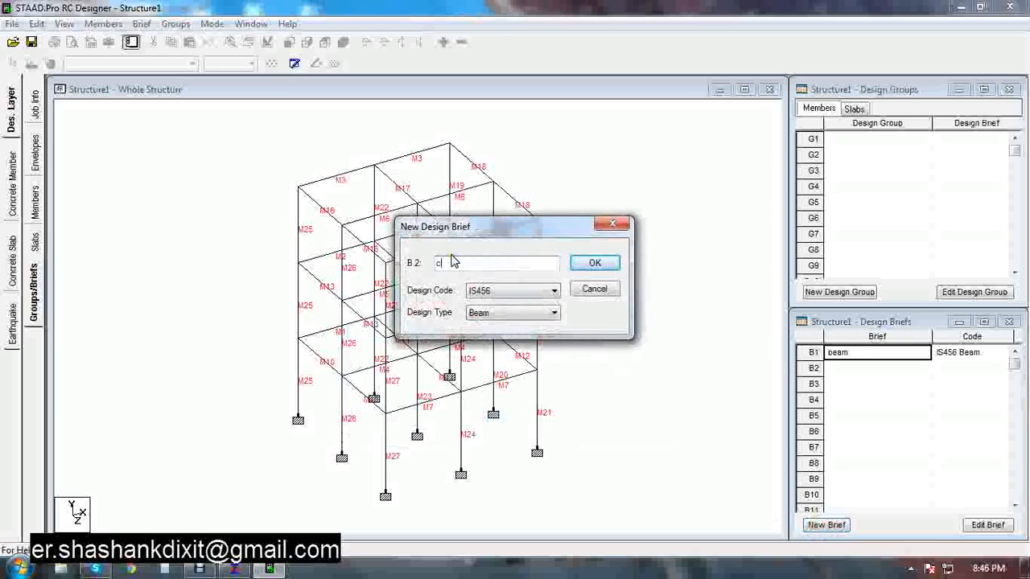
pyautogui.write('column')
pyautogui.click(499, 313)
pyautogui.click(492, 336)
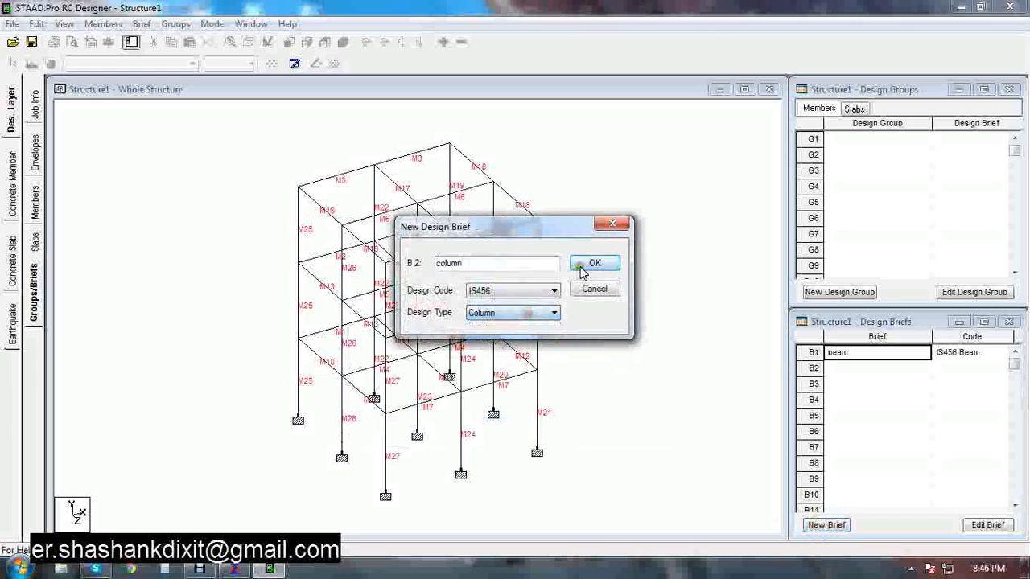
pyautogui.click(591, 265)
# Set the column brief's concrete grade to M25 and main bar maximum size to 20 mm
pyautogui.click(417, 196)
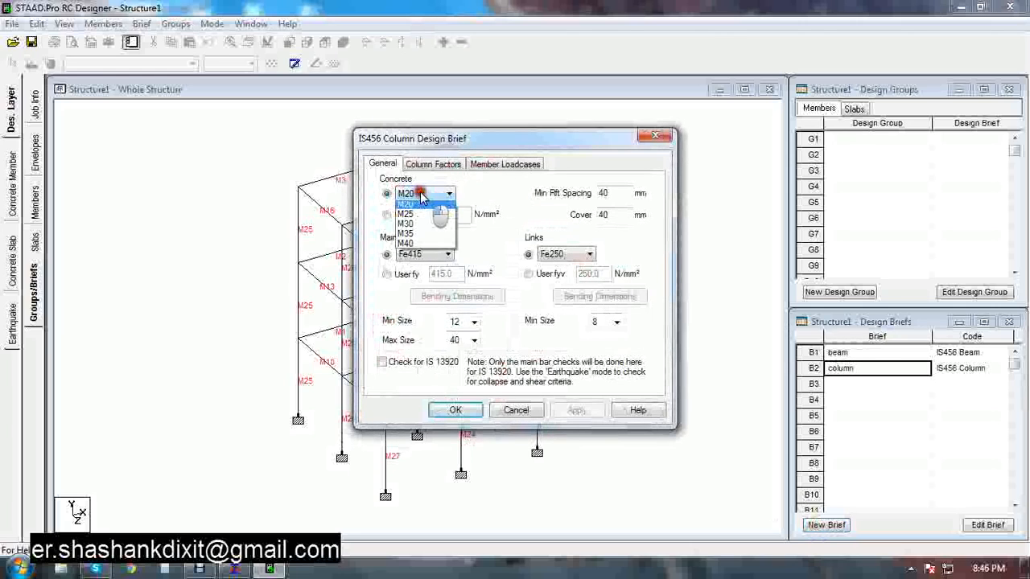
pyautogui.click(417, 219)
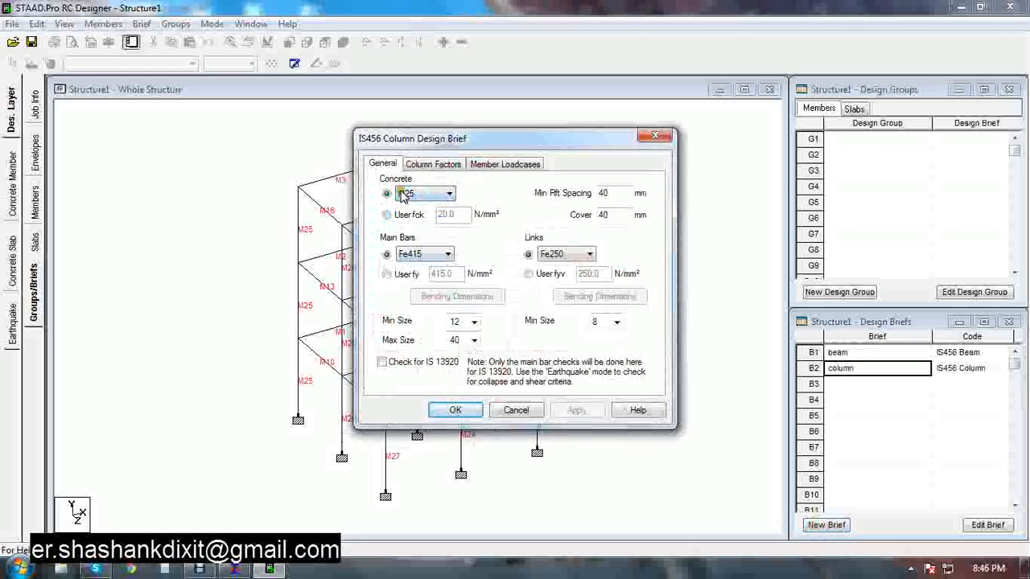
pyautogui.click(421, 255)
pyautogui.click(426, 255)
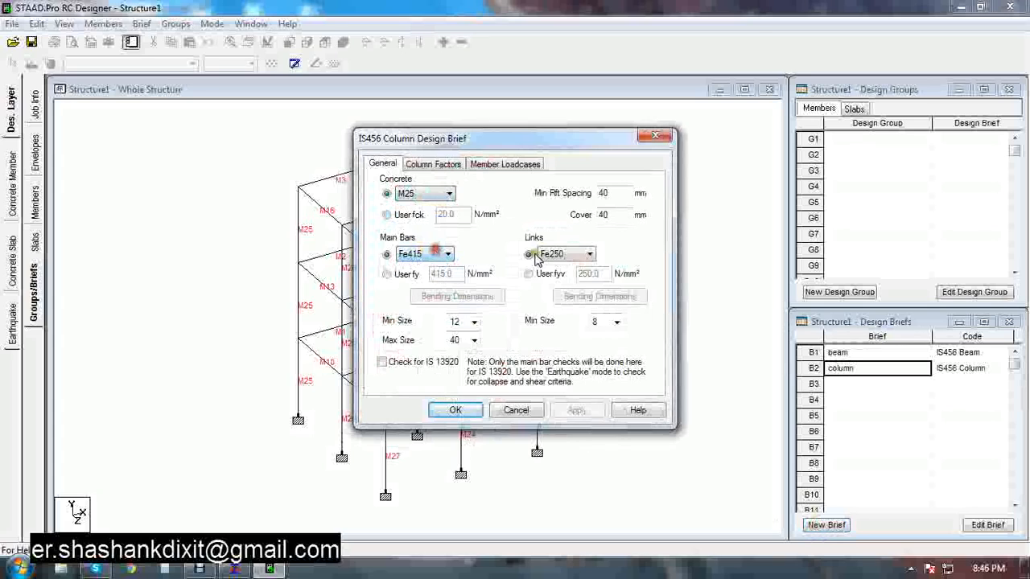
pyautogui.click(568, 255)
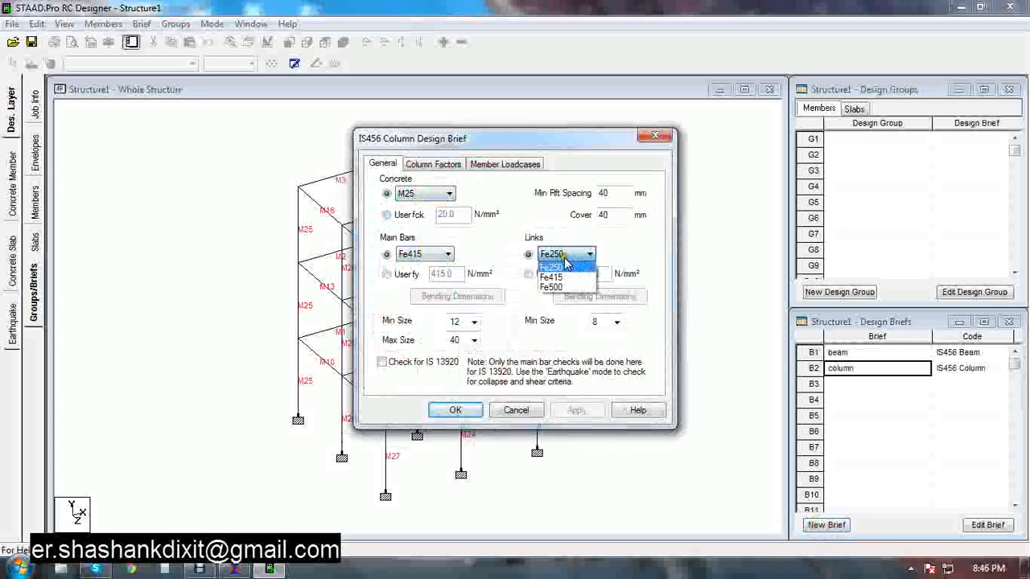
pyautogui.click(555, 267)
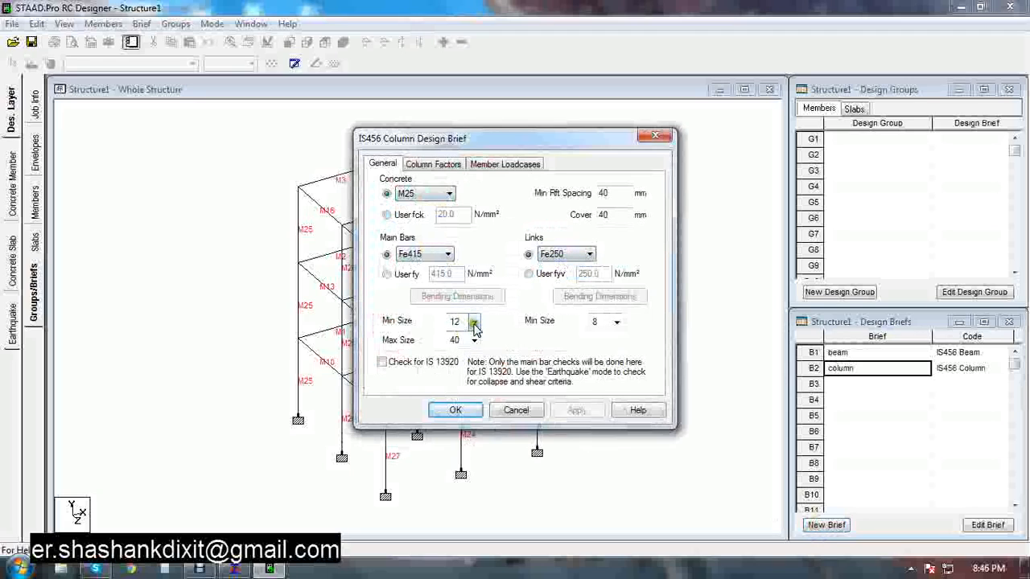
pyautogui.click(474, 323)
pyautogui.click(474, 324)
pyautogui.click(473, 341)
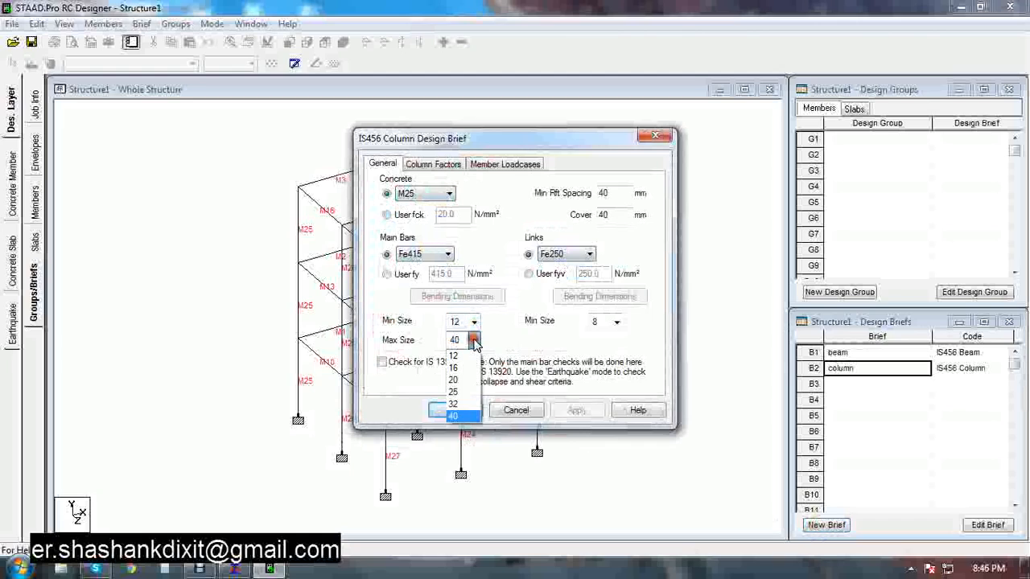
pyautogui.click(457, 379)
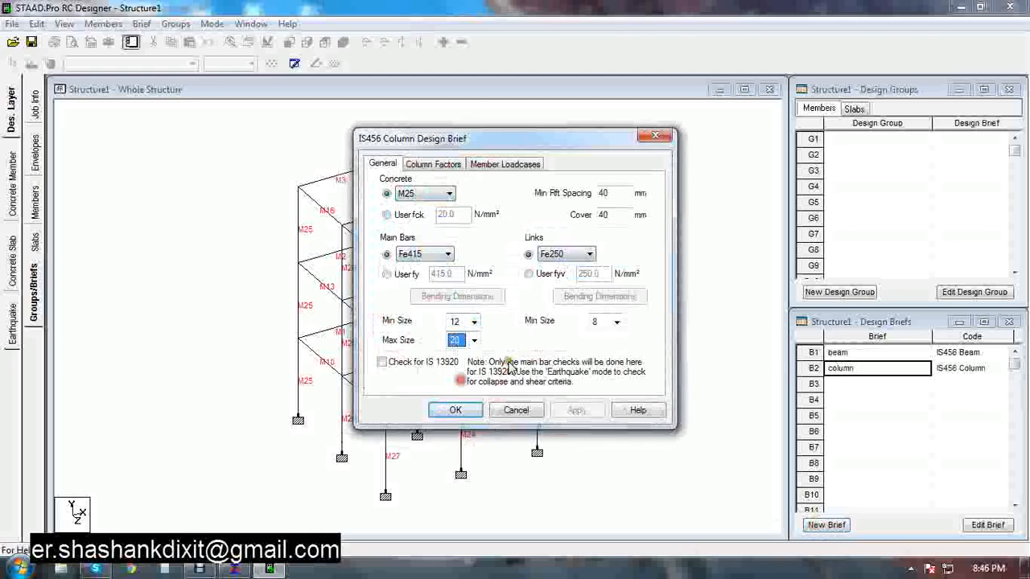
pyautogui.click(616, 322)
pyautogui.click(616, 322)
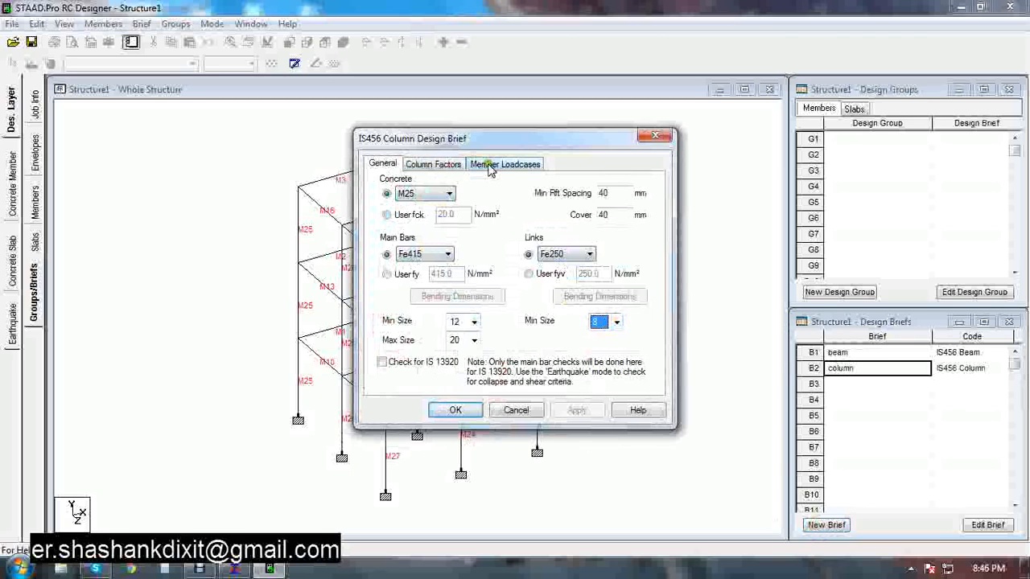
# Open the column brief's column factors settings
pyautogui.click(438, 164)
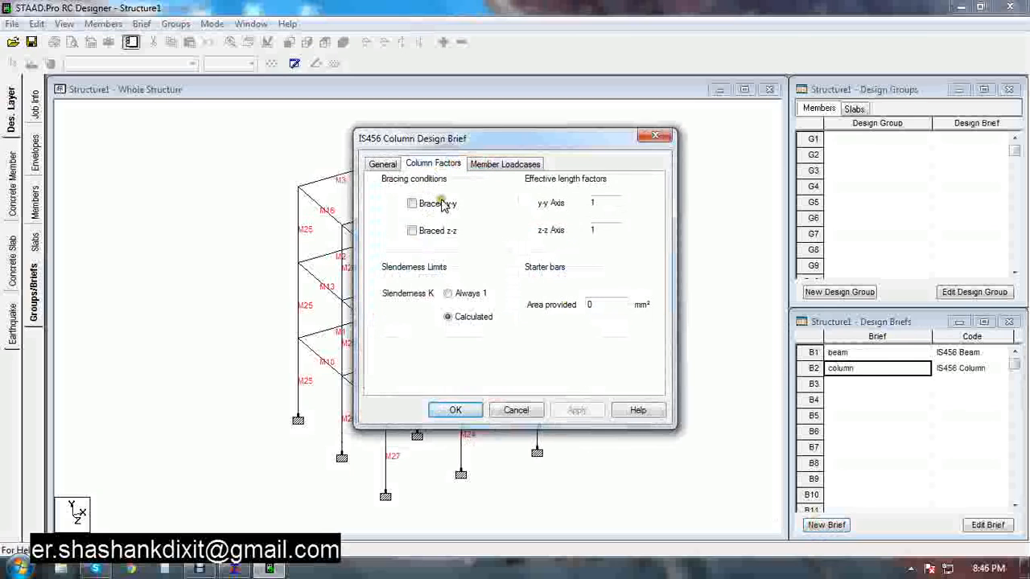
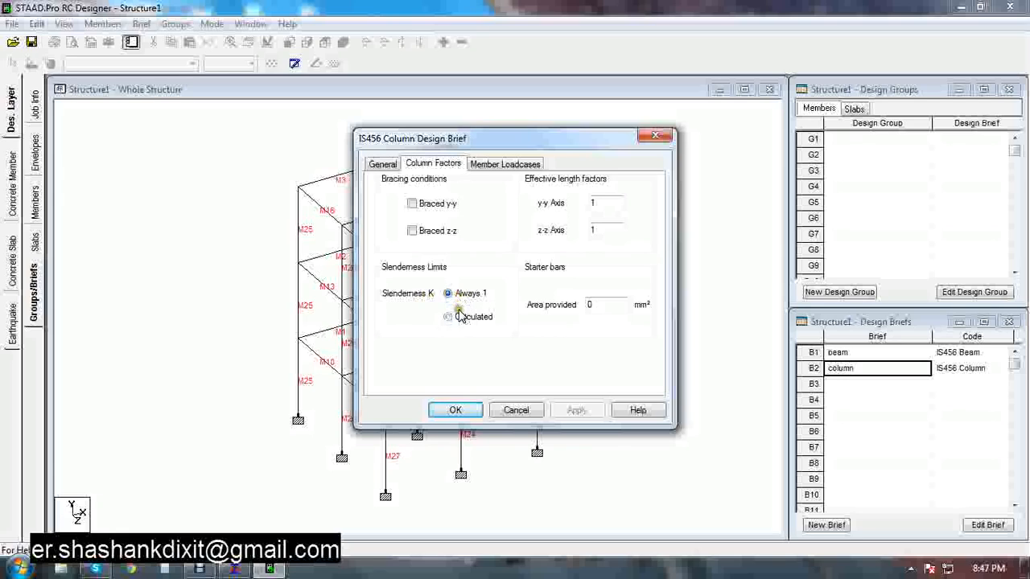
# Set the column brief's slenderness K to Calculated and select load case C3 Generated Indian Code combination, then confirm the brief
pyautogui.click(449, 318)
pyautogui.click(485, 165)
pyautogui.click(447, 212)
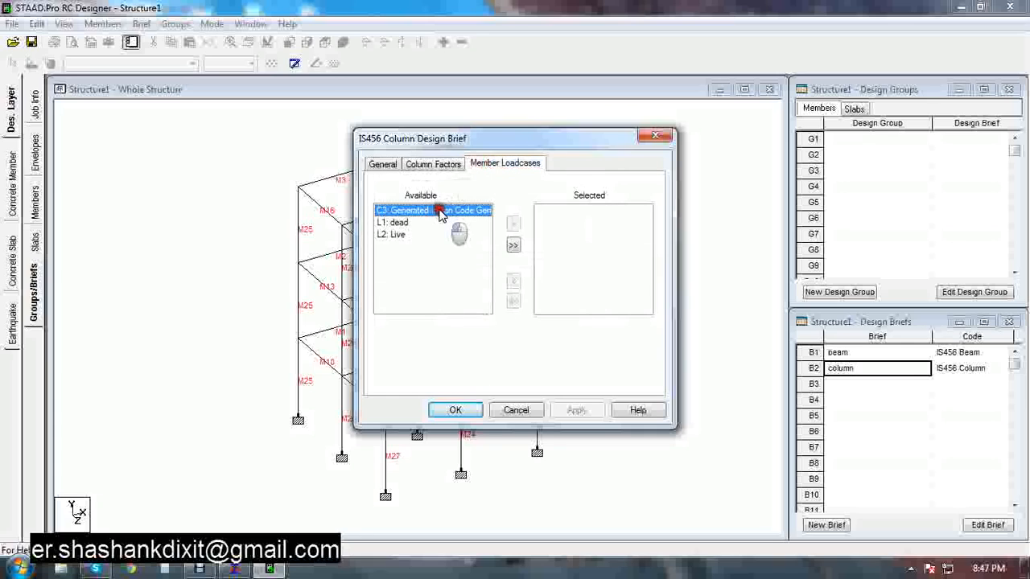
pyautogui.click(513, 224)
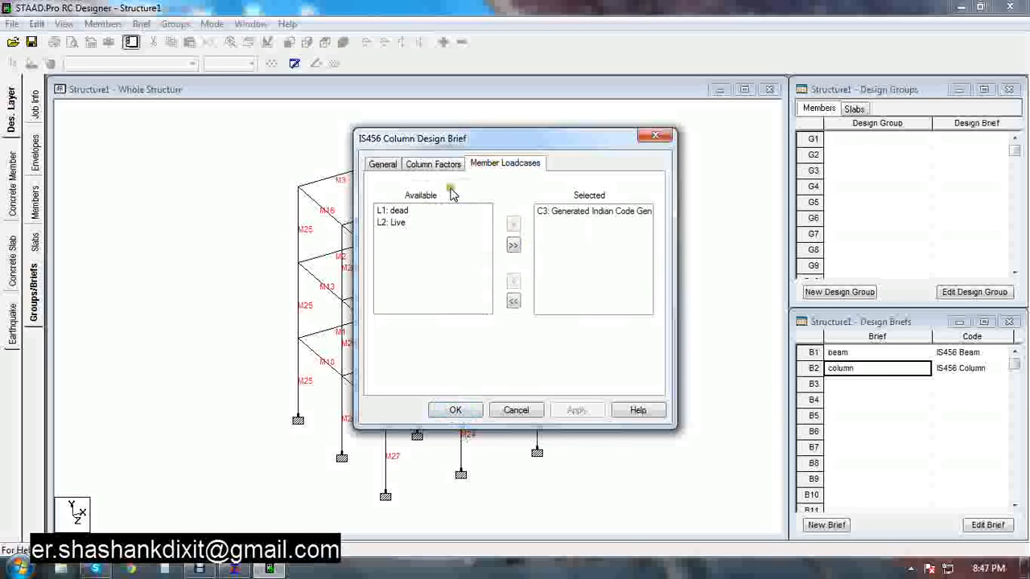
pyautogui.click(456, 411)
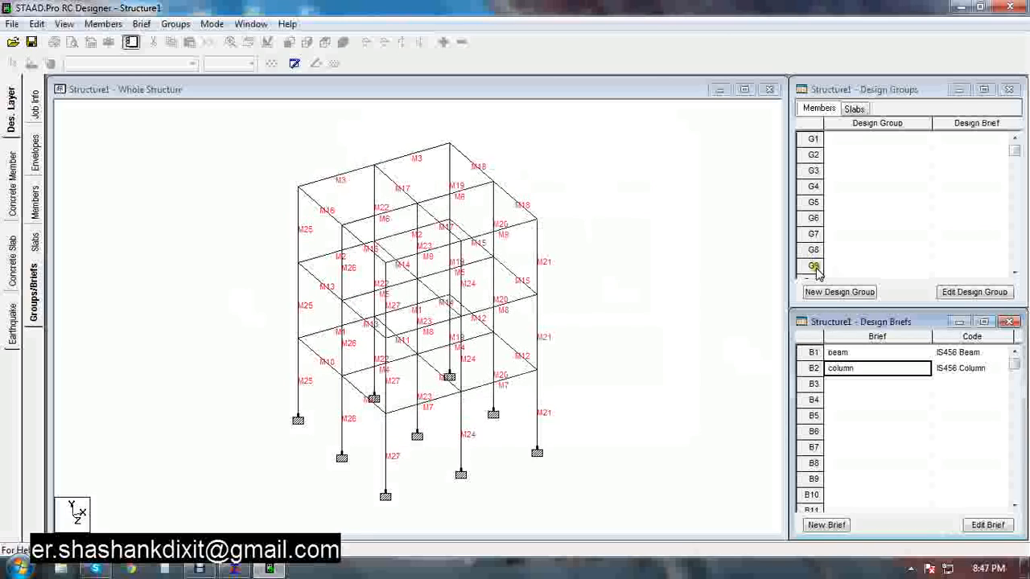
# Create design group G1 named beam using the beam design brief
pyautogui.click(815, 291)
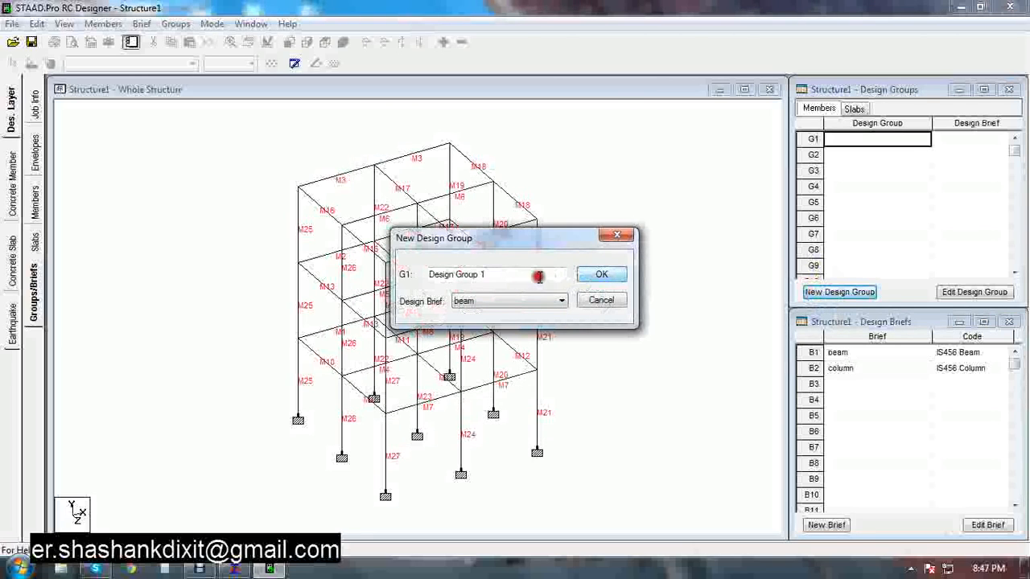
pyautogui.moveTo(470, 275); pyautogui.dragTo(344, 254)
pyautogui.write('beam')
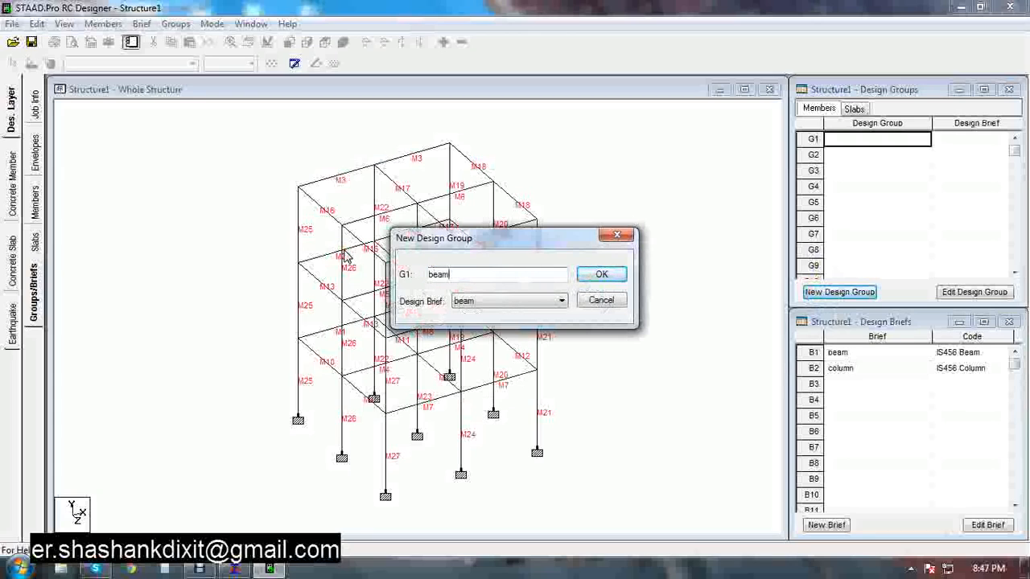
pyautogui.click(582, 270)
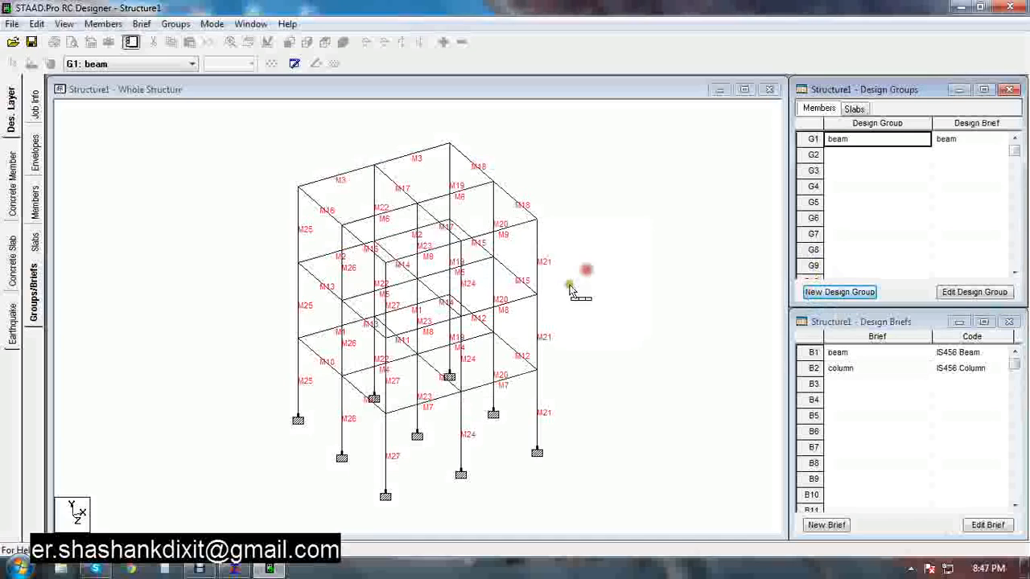
# Create design group G2 named column using the column design brief
pyautogui.click(839, 292)
pyautogui.moveTo(559, 273); pyautogui.dragTo(338, 249)
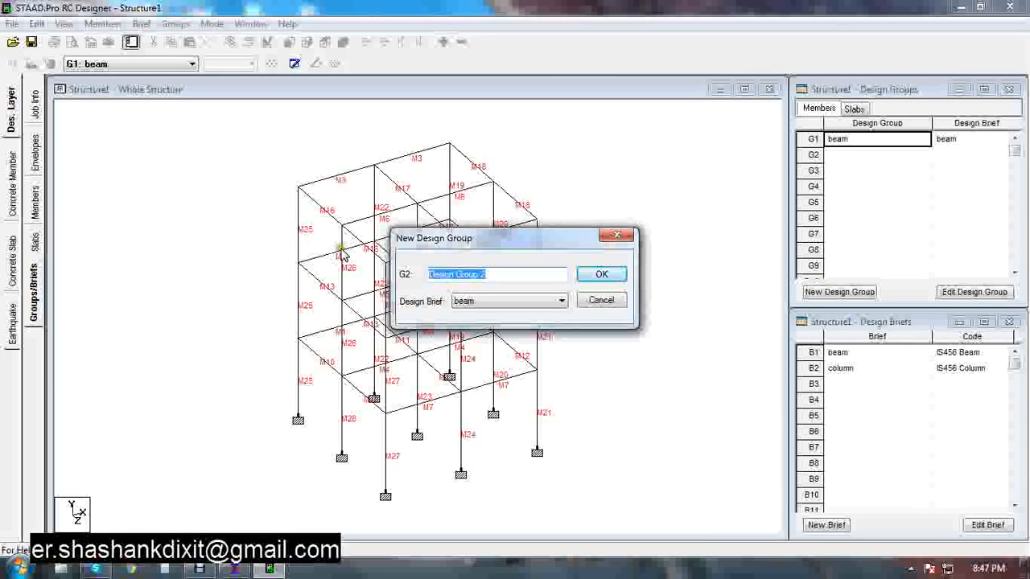
pyautogui.write('column')
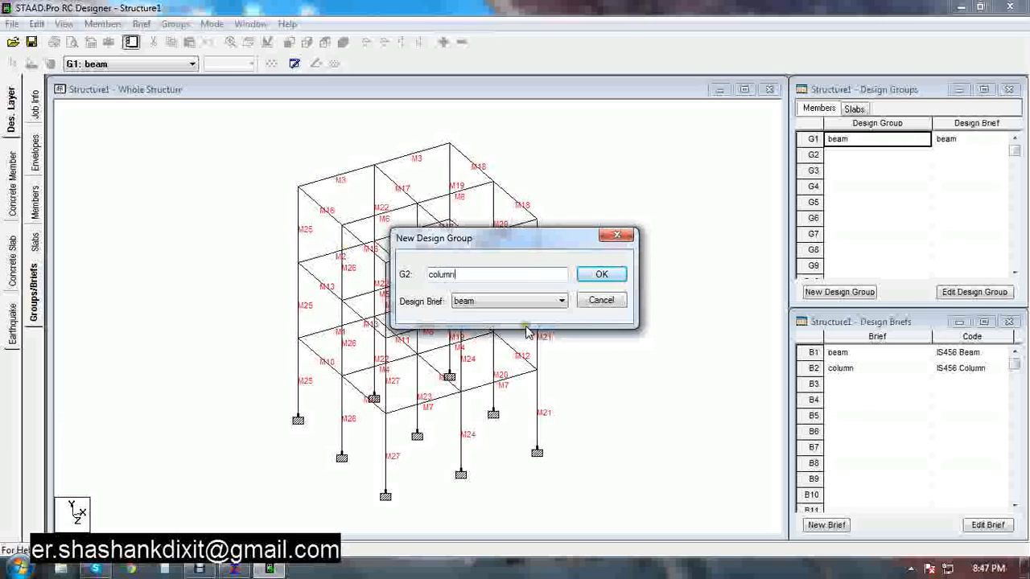
pyautogui.click(536, 301)
pyautogui.click(480, 334)
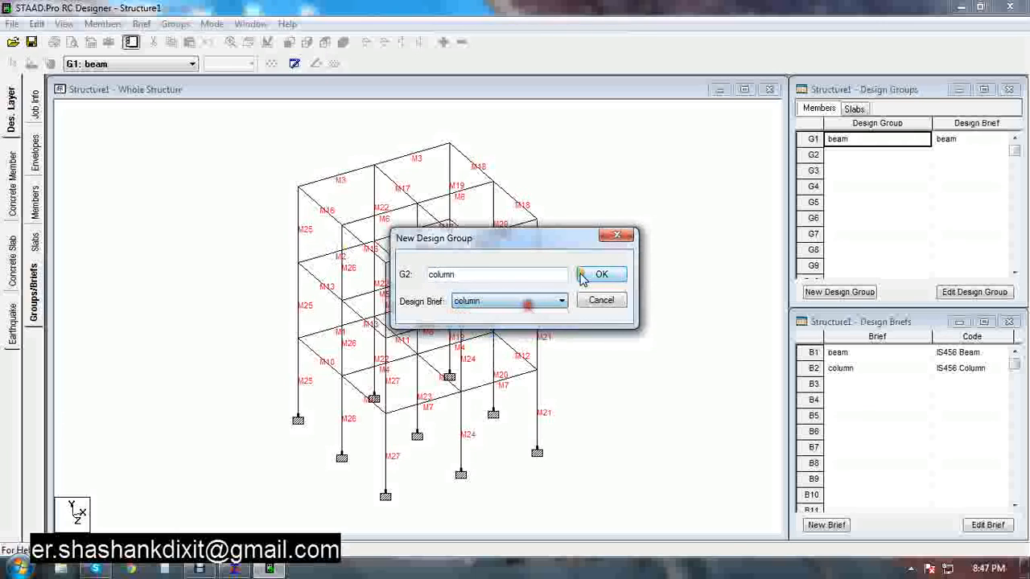
pyautogui.click(602, 275)
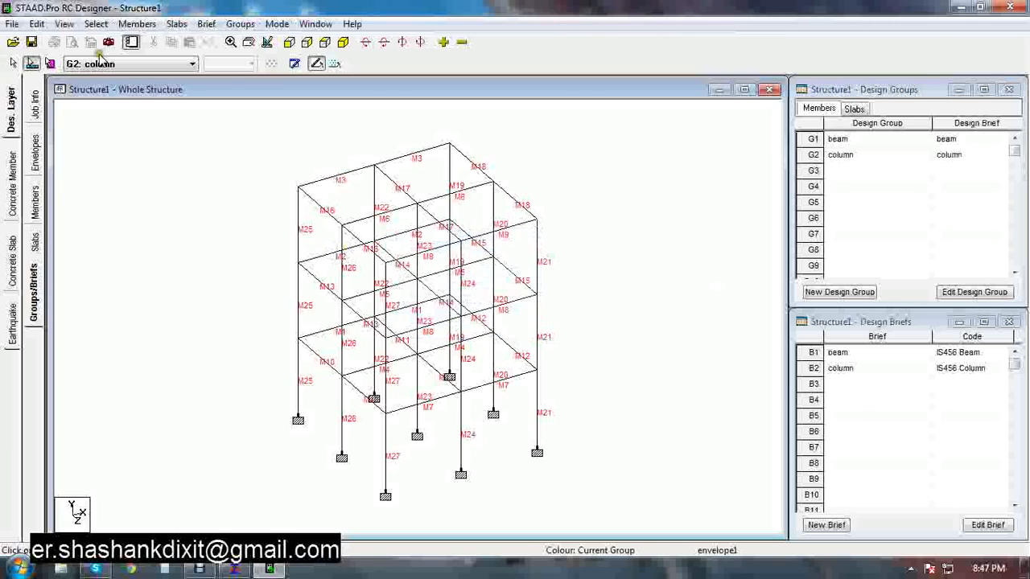
# Select all floor beams in front view and add them to the beam design group
pyautogui.click(289, 42)
pyautogui.moveTo(554, 124); pyautogui.dragTo(232, 148)
pyautogui.moveTo(562, 258); pyautogui.dragTo(241, 274)
pyautogui.moveTo(554, 368); pyautogui.dragTo(231, 384)
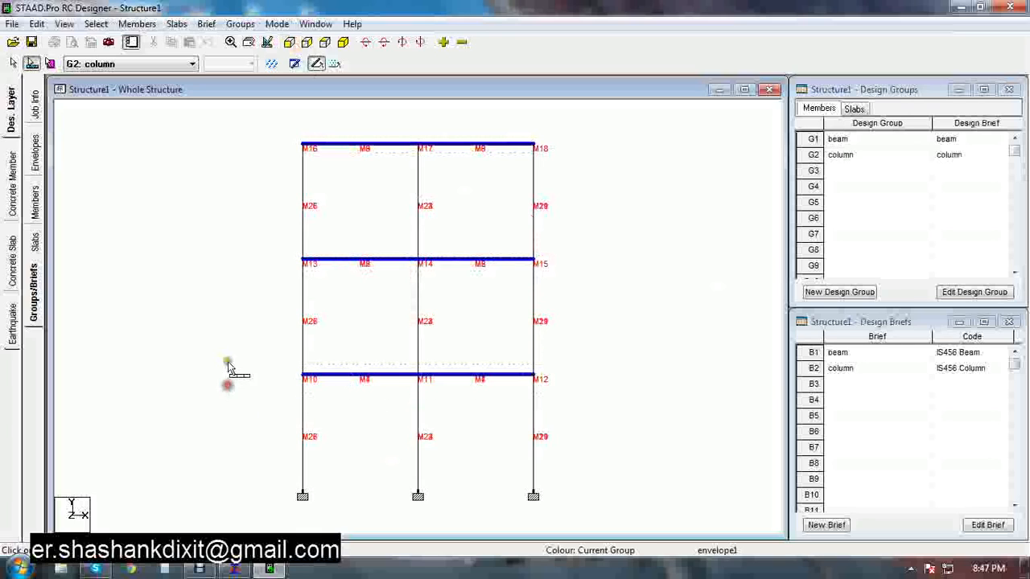
pyautogui.click(342, 42)
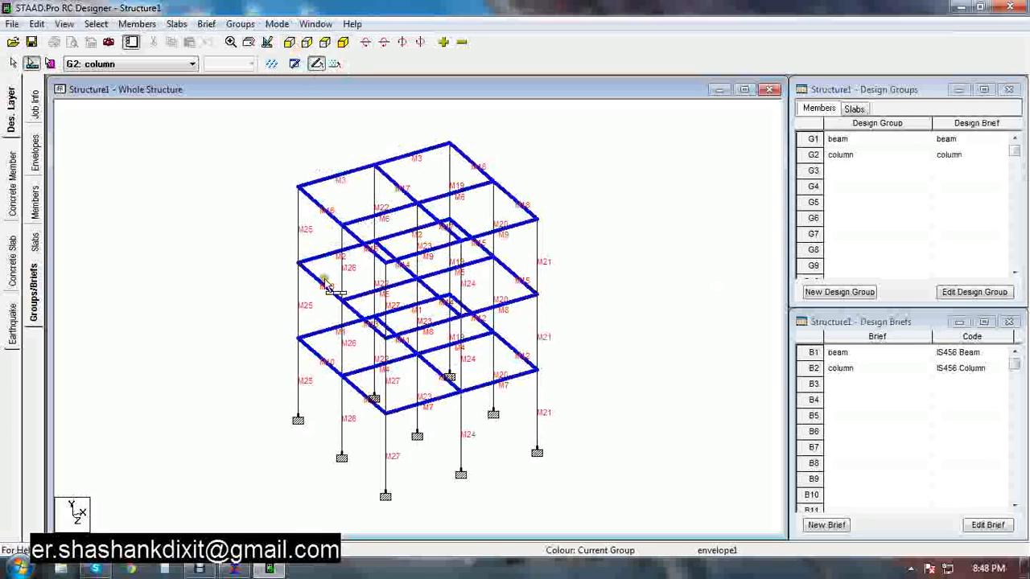
pyautogui.rightClick(503, 192)
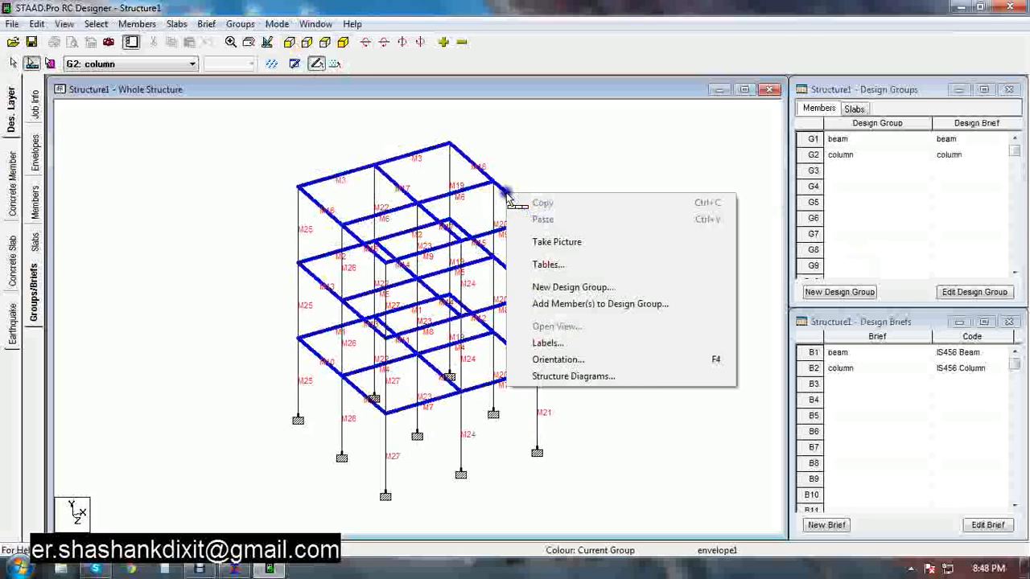
pyautogui.click(555, 304)
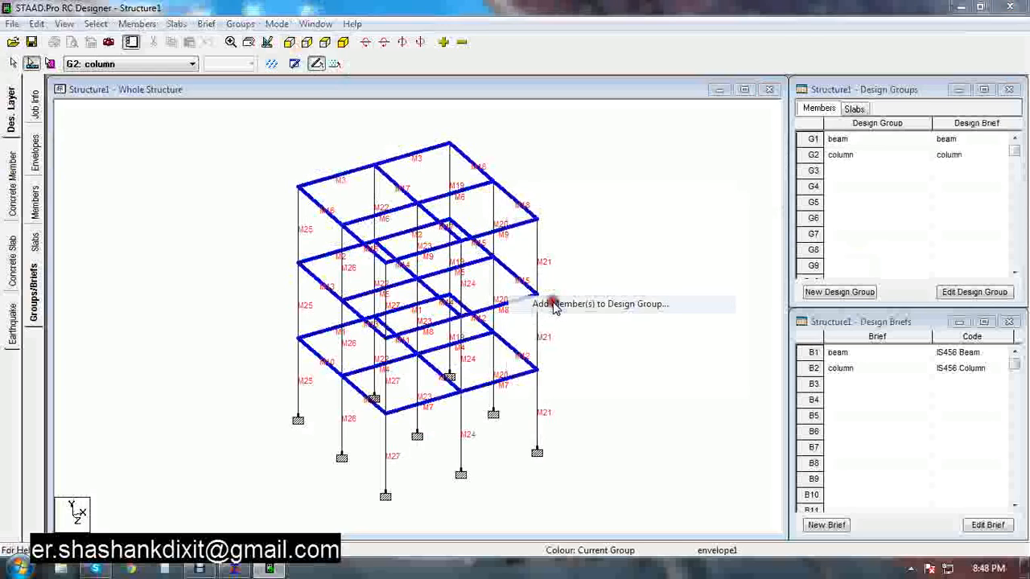
pyautogui.click(545, 243)
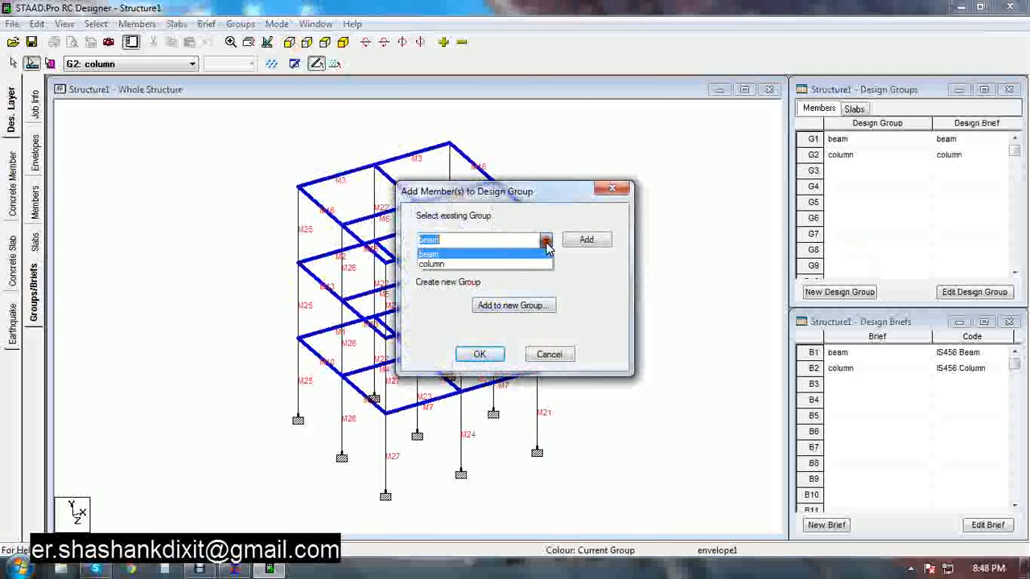
pyautogui.click(546, 243)
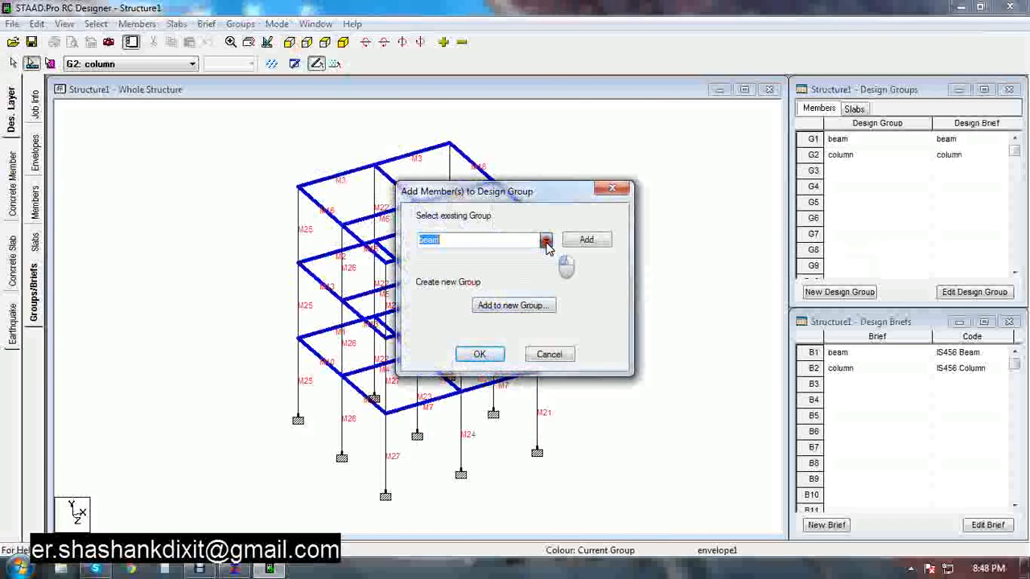
pyautogui.click(591, 240)
pyautogui.click(476, 354)
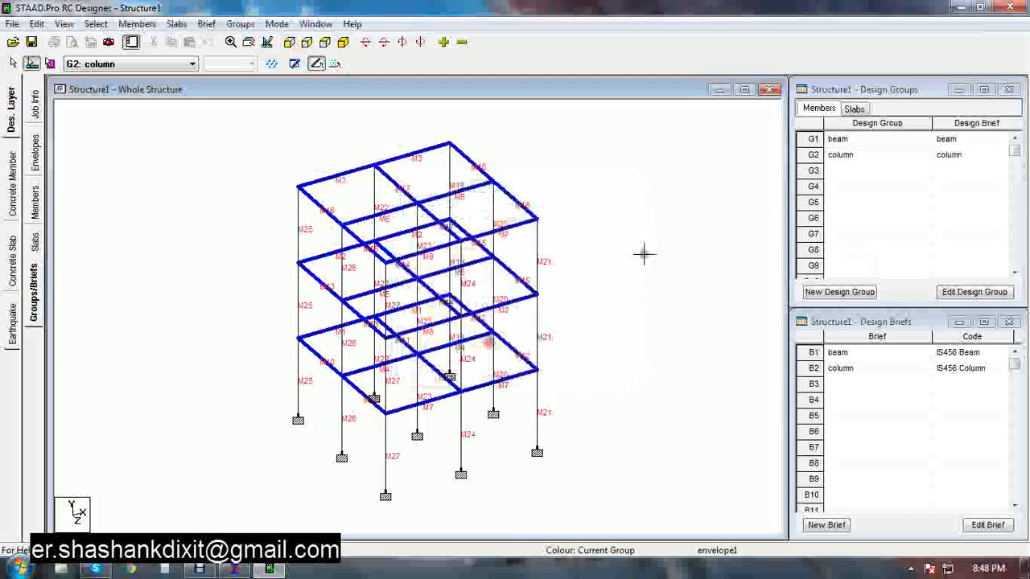
# Open the beam group's member list to check its members and sections
pyautogui.doubleClick(814, 143)
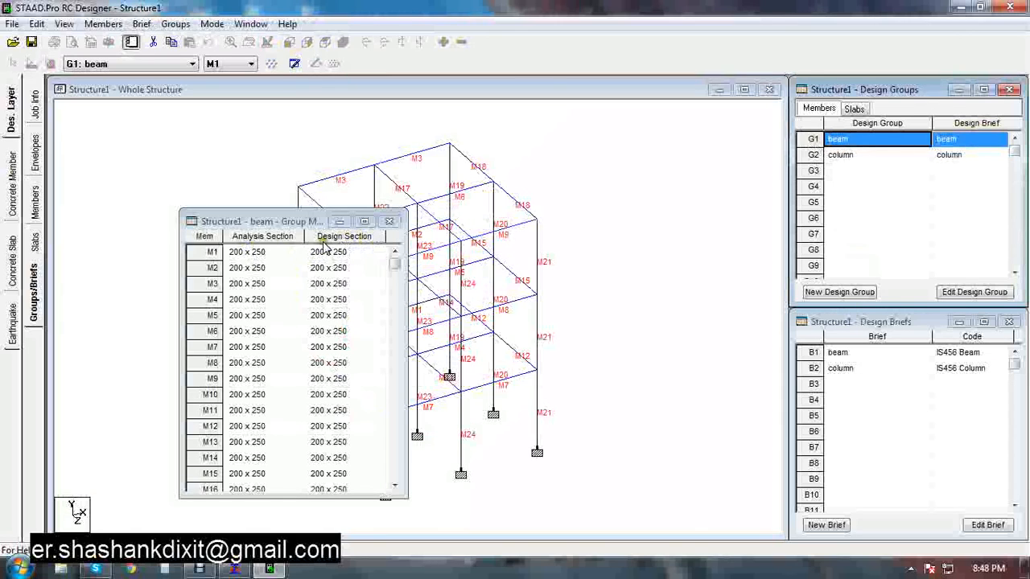
pyautogui.click(390, 223)
pyautogui.click(584, 176)
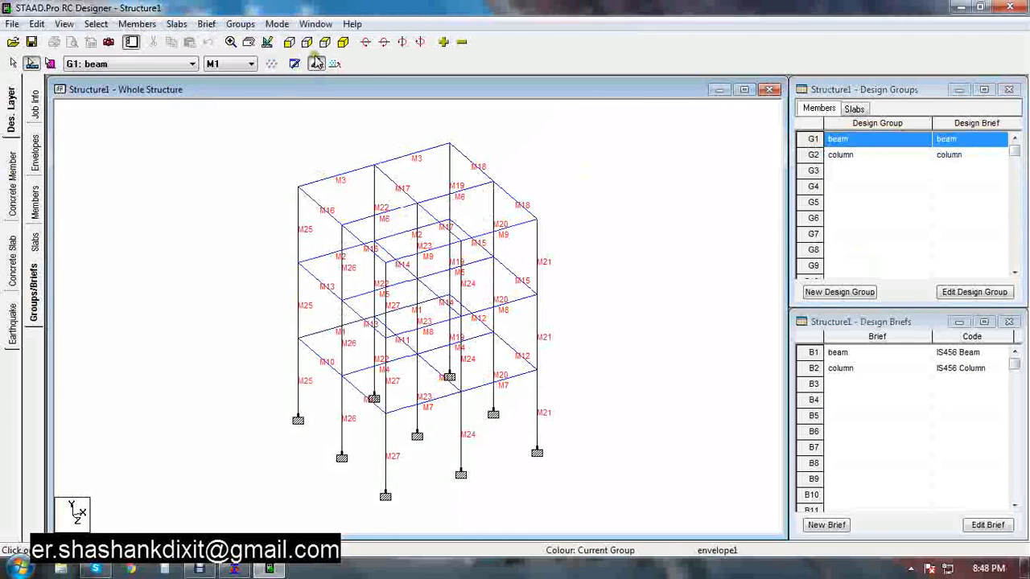
# Select all columns in front view, add them to the column design group, and review its member list
pyautogui.click(289, 42)
pyautogui.moveTo(554, 171); pyautogui.dragTo(218, 222)
pyautogui.click(343, 42)
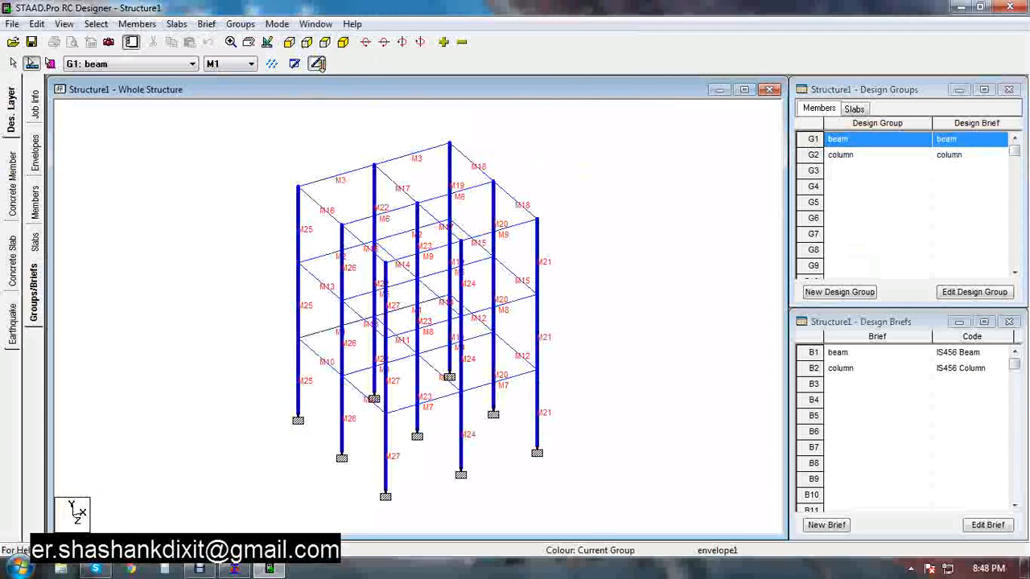
pyautogui.rightClick(539, 255)
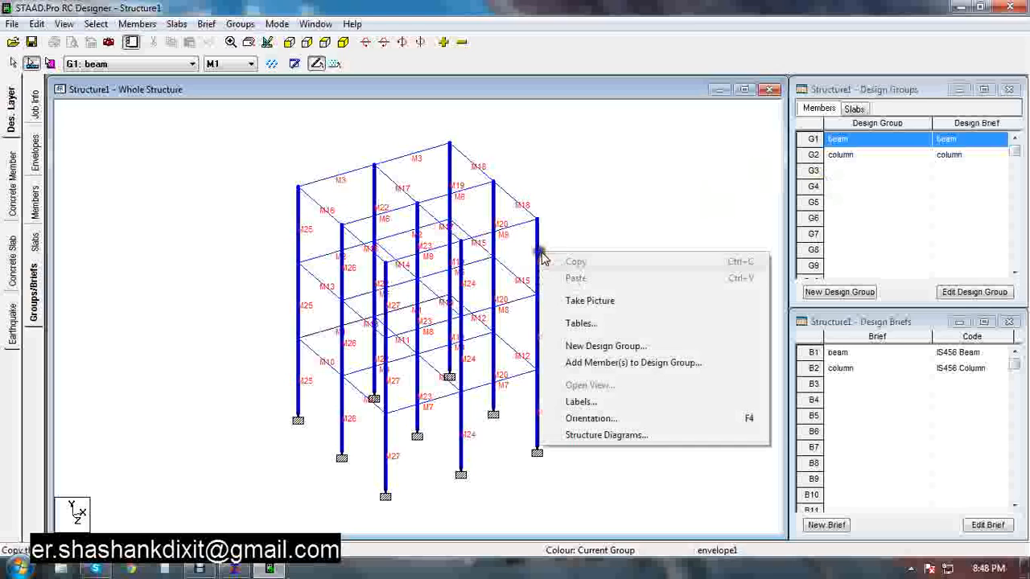
pyautogui.click(611, 363)
pyautogui.click(545, 241)
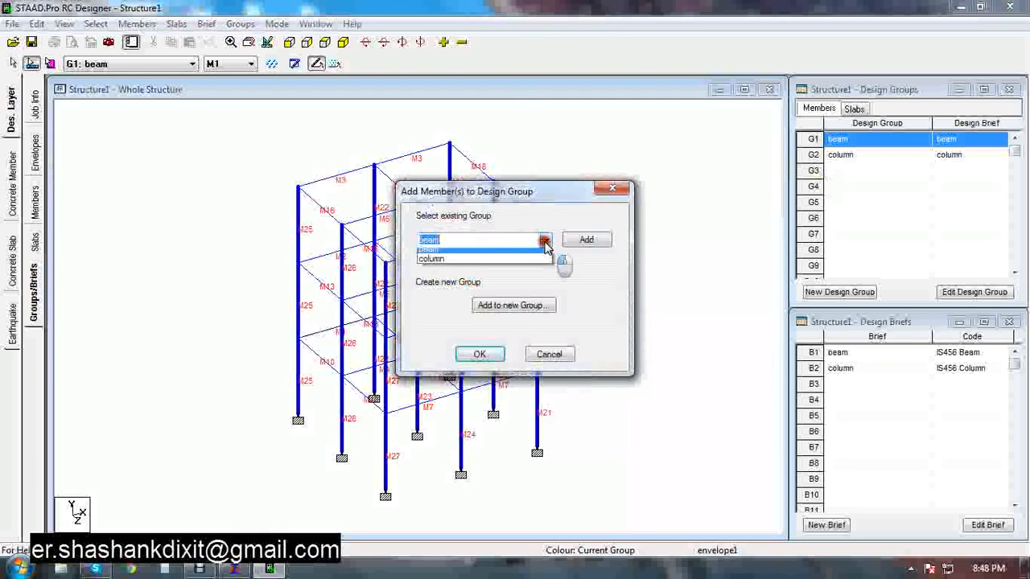
pyautogui.click(492, 260)
pyautogui.click(591, 240)
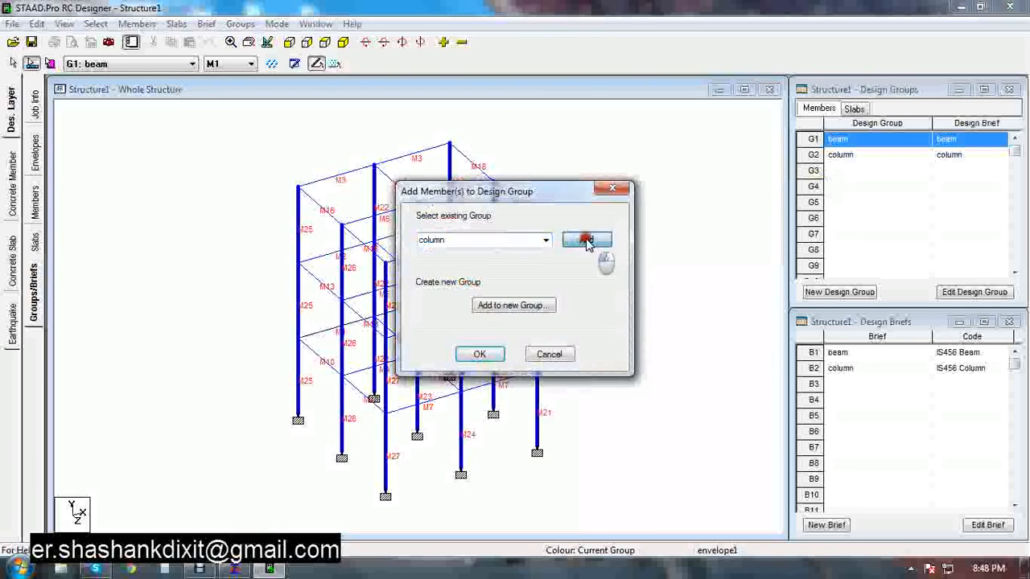
pyautogui.click(488, 353)
pyautogui.doubleClick(814, 156)
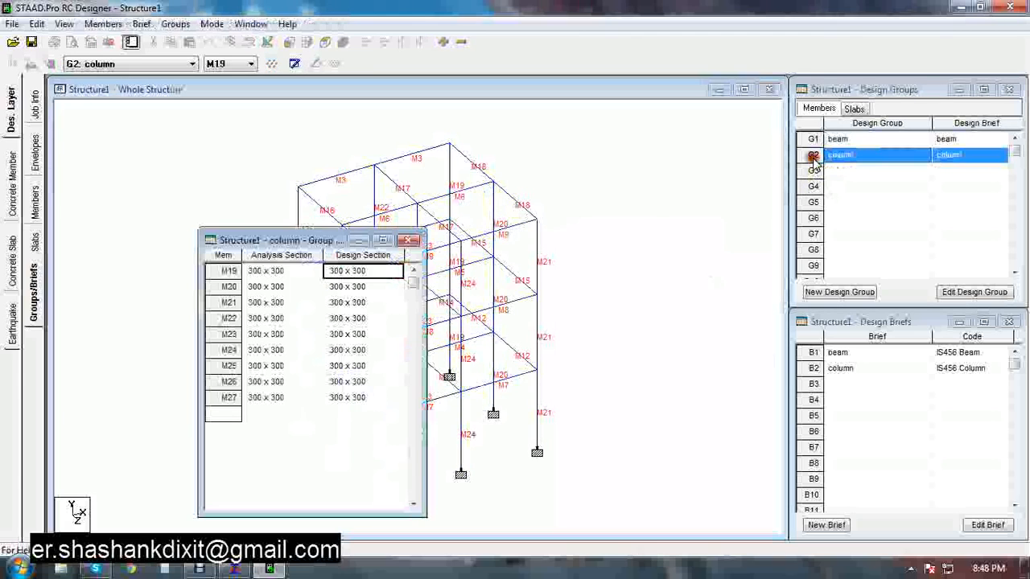
pyautogui.click(409, 241)
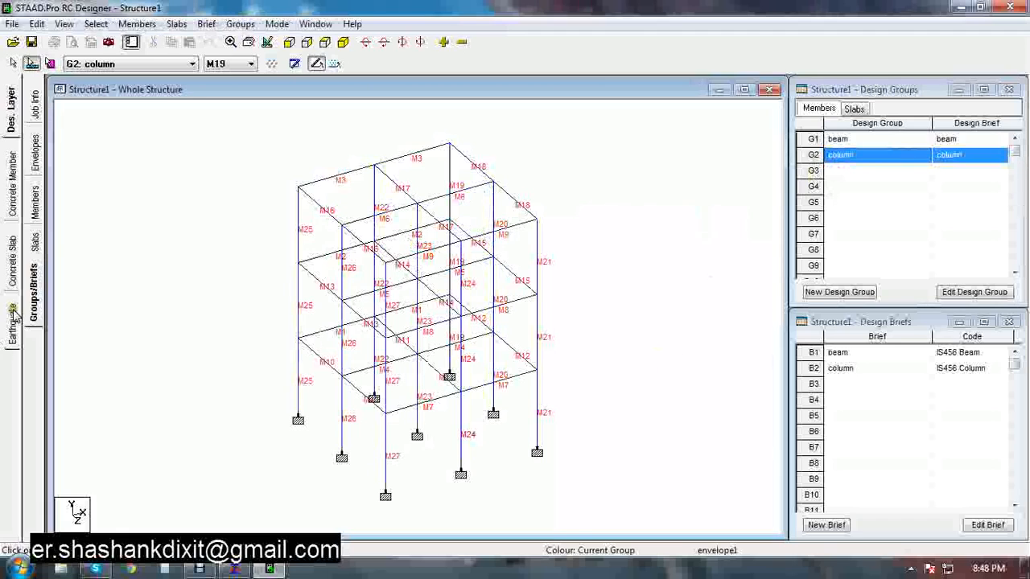
# Switch to the concrete member layer, pick the beam group, and run its design
pyautogui.click(15, 198)
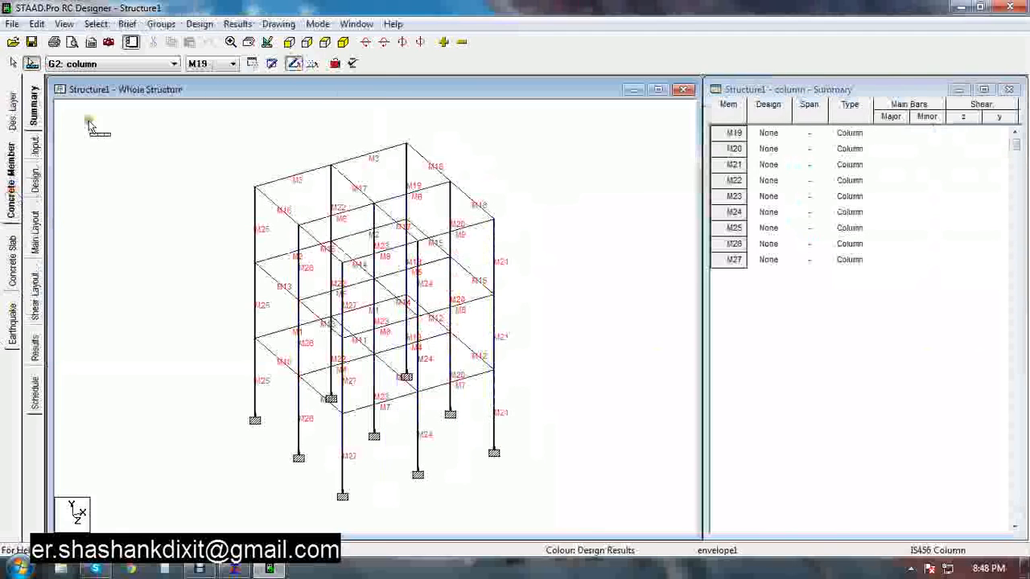
pyautogui.click(111, 65)
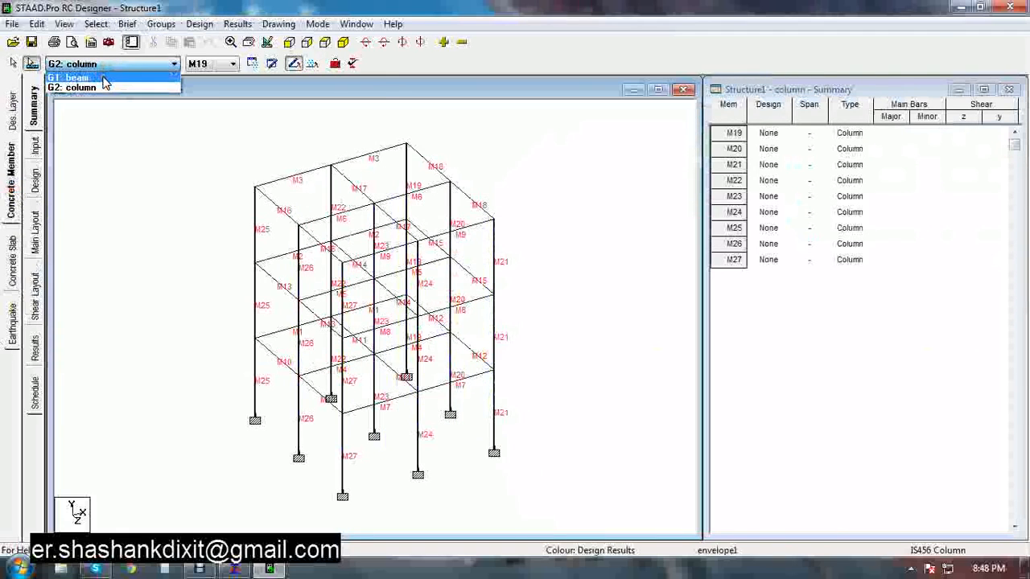
pyautogui.click(103, 78)
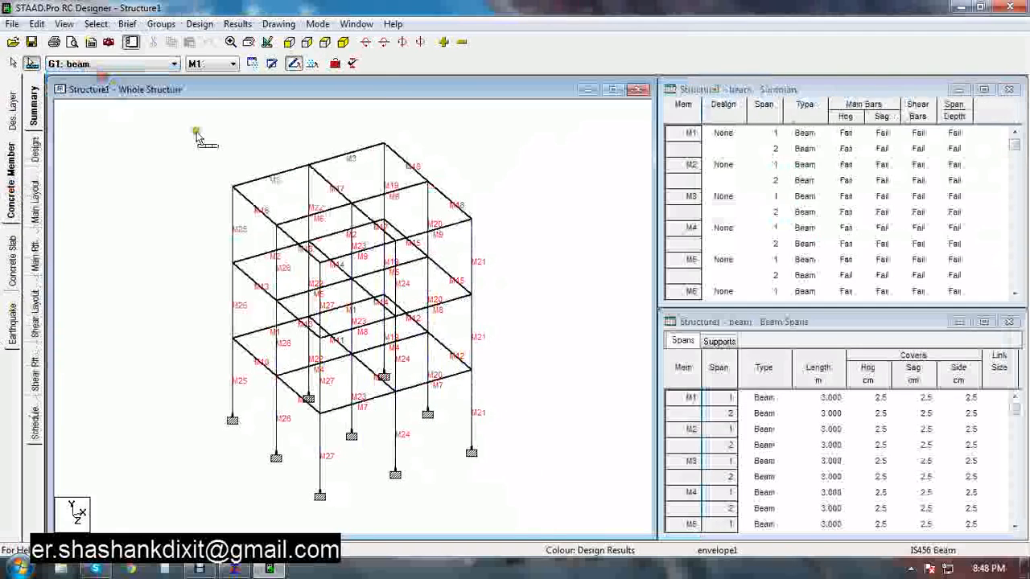
pyautogui.click(37, 158)
pyautogui.click(561, 394)
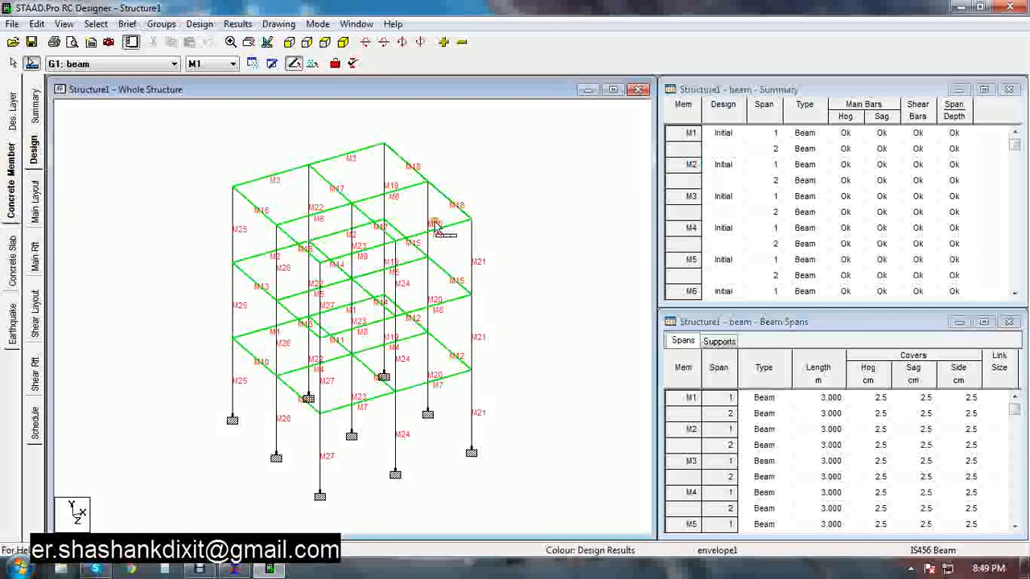
# Rearrange the beam summary and beam spans windows to inspect member M1's design results
pyautogui.moveTo(659, 230); pyautogui.dragTo(469, 213)
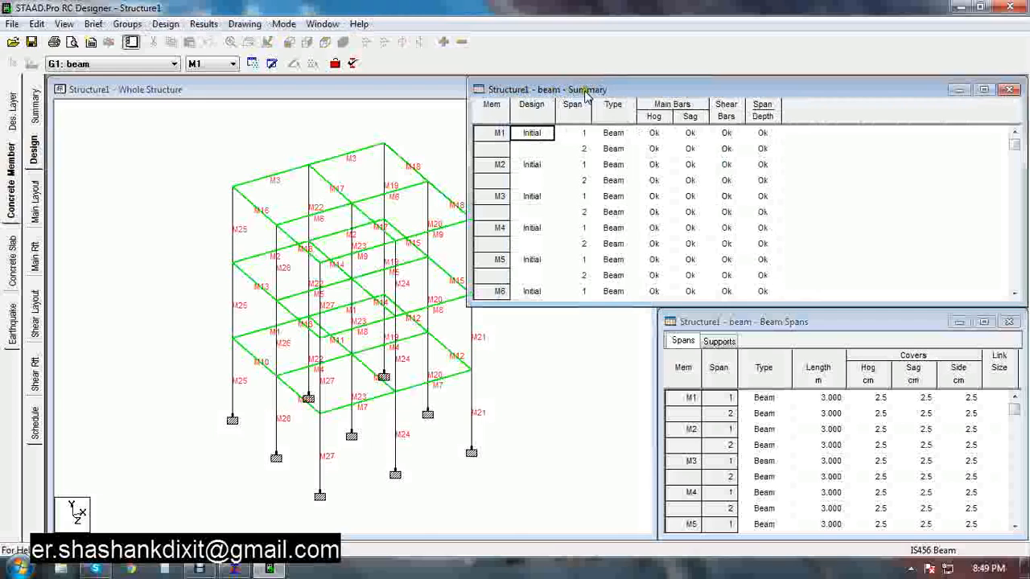
pyautogui.click(497, 135)
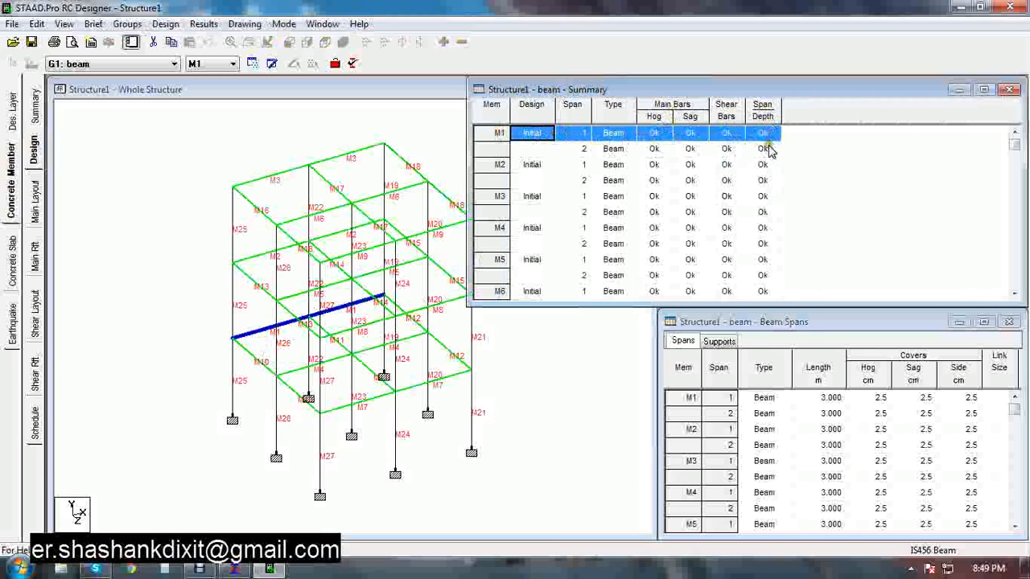
pyautogui.moveTo(471, 175); pyautogui.dragTo(657, 180)
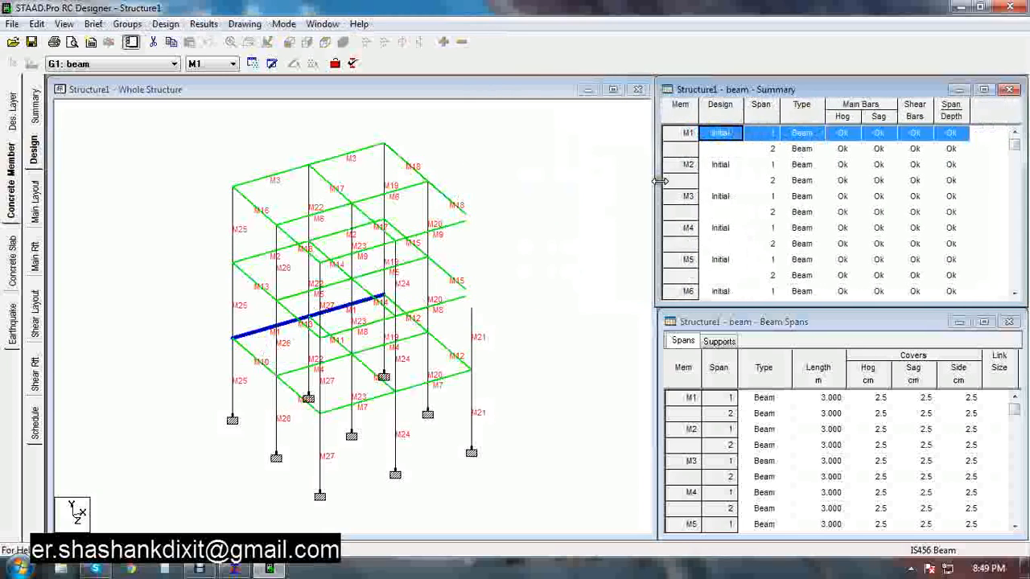
pyautogui.moveTo(655, 363); pyautogui.dragTo(597, 358)
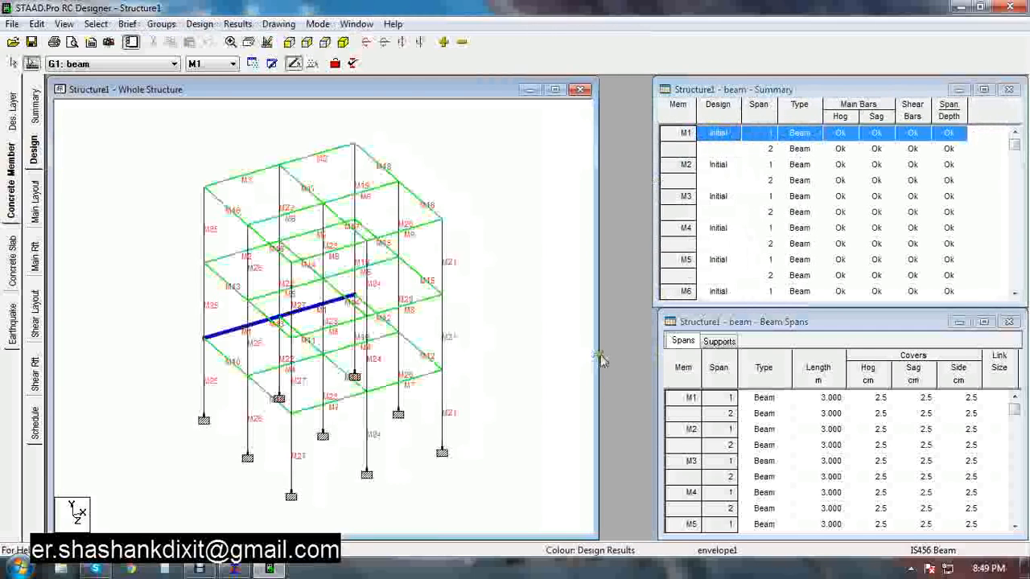
pyautogui.moveTo(658, 367); pyautogui.dragTo(513, 366)
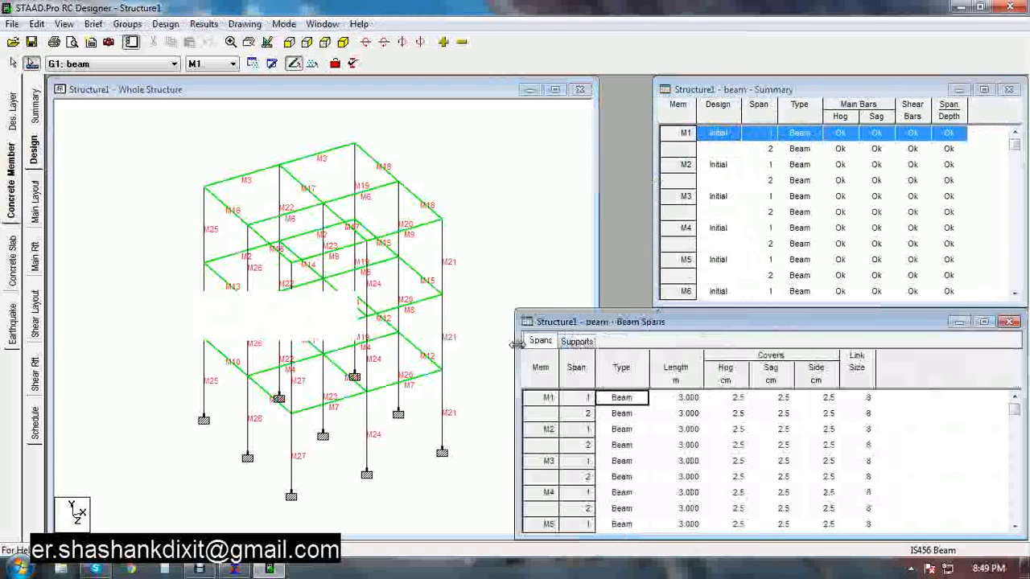
pyautogui.moveTo(596, 312); pyautogui.dragTo(596, 209)
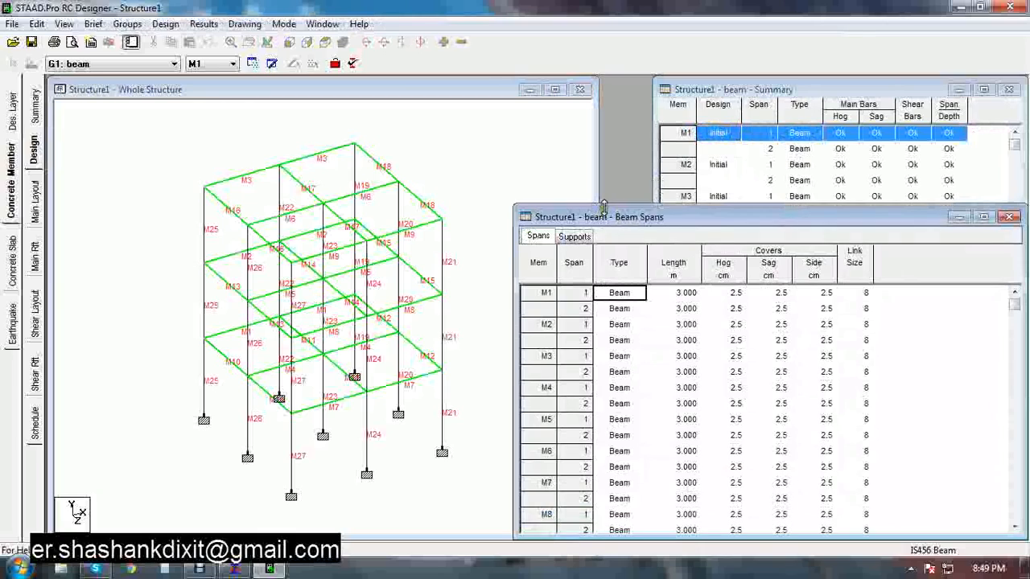
# Review member M1's span covers and support nodes, opening the support type options for node N4 without changing them
pyautogui.click(547, 294)
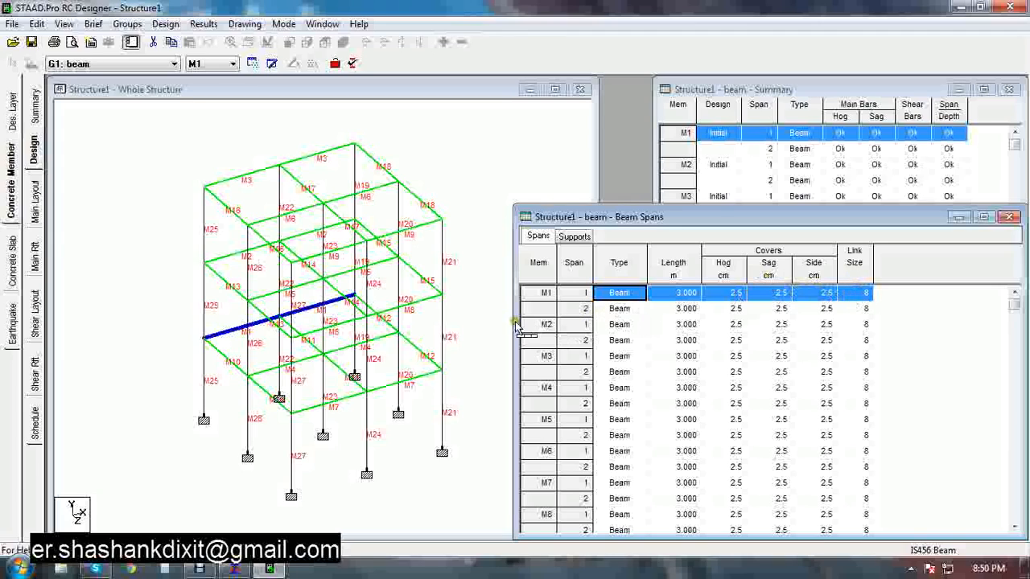
pyautogui.click(576, 237)
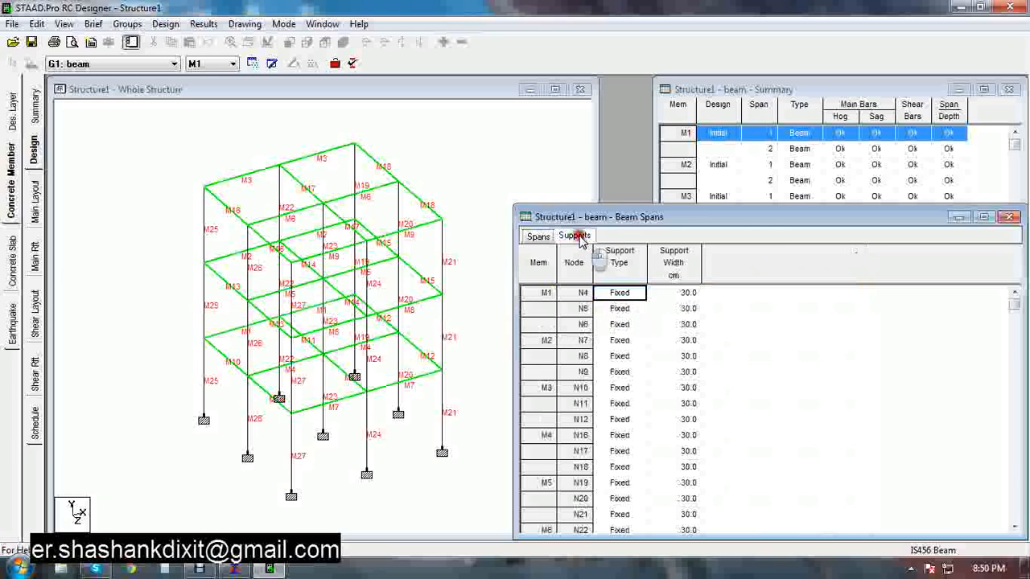
pyautogui.click(546, 294)
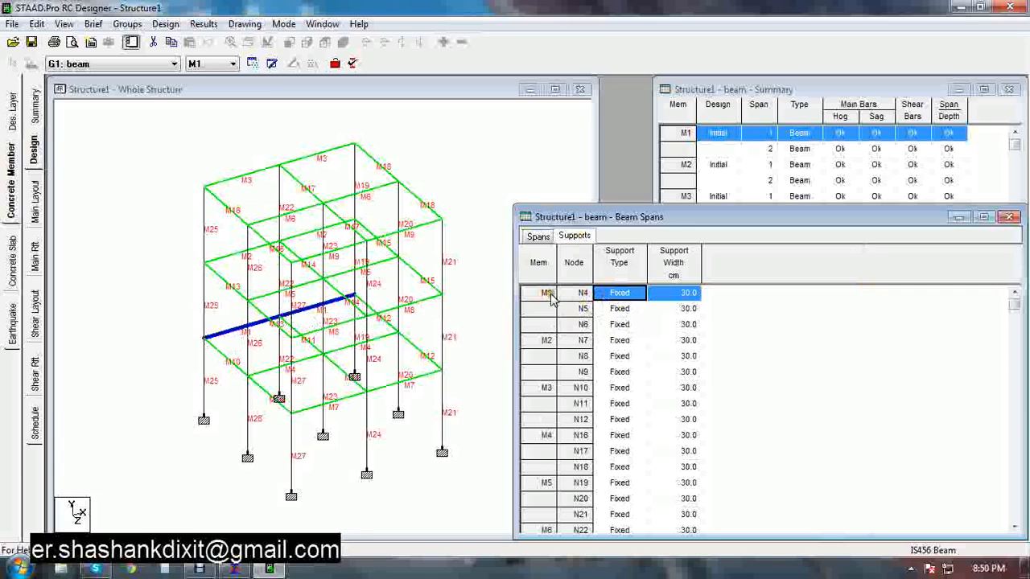
pyautogui.click(581, 324)
pyautogui.click(581, 308)
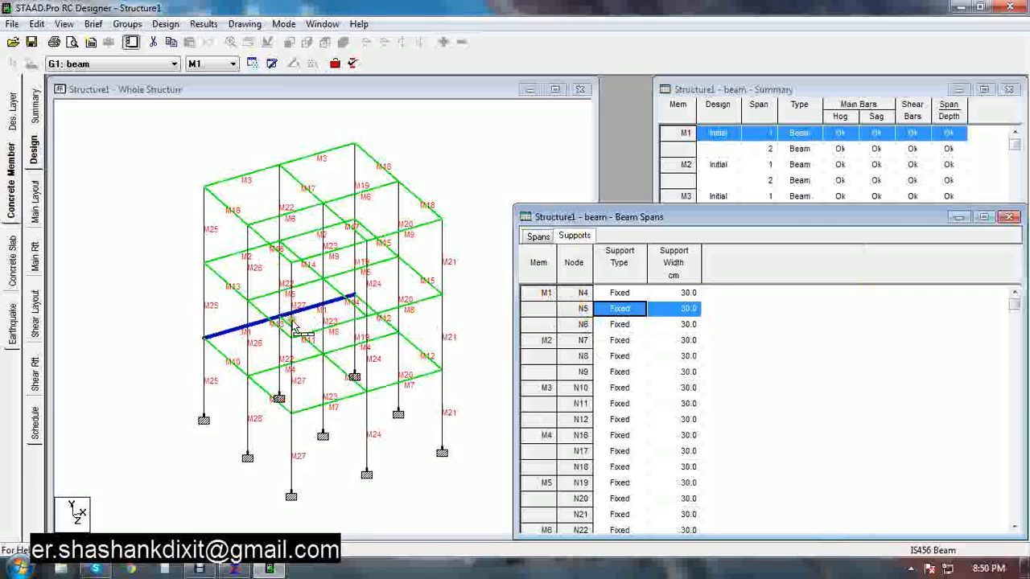
pyautogui.click(632, 294)
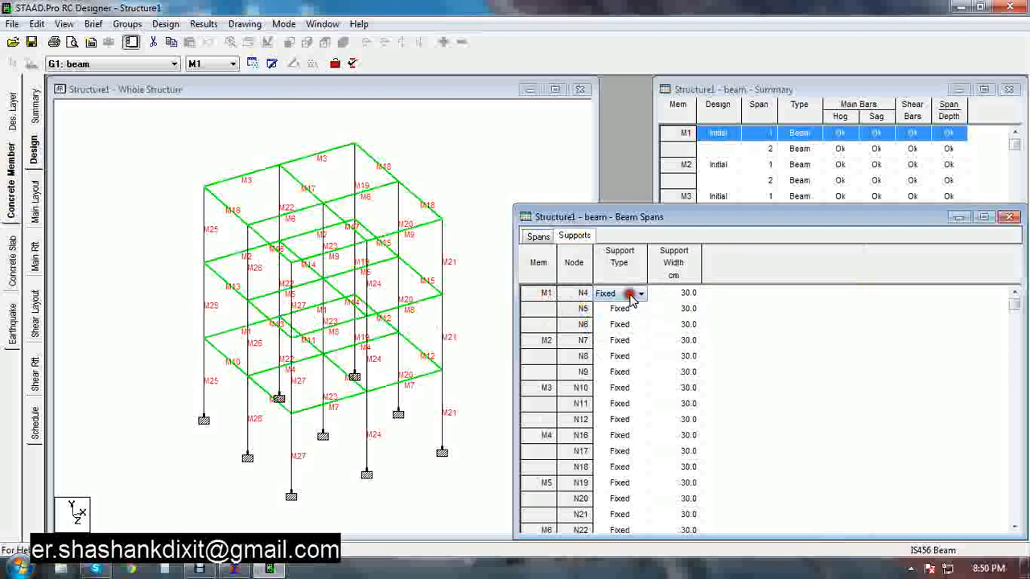
pyautogui.click(629, 308)
pyautogui.click(632, 293)
pyautogui.click(637, 295)
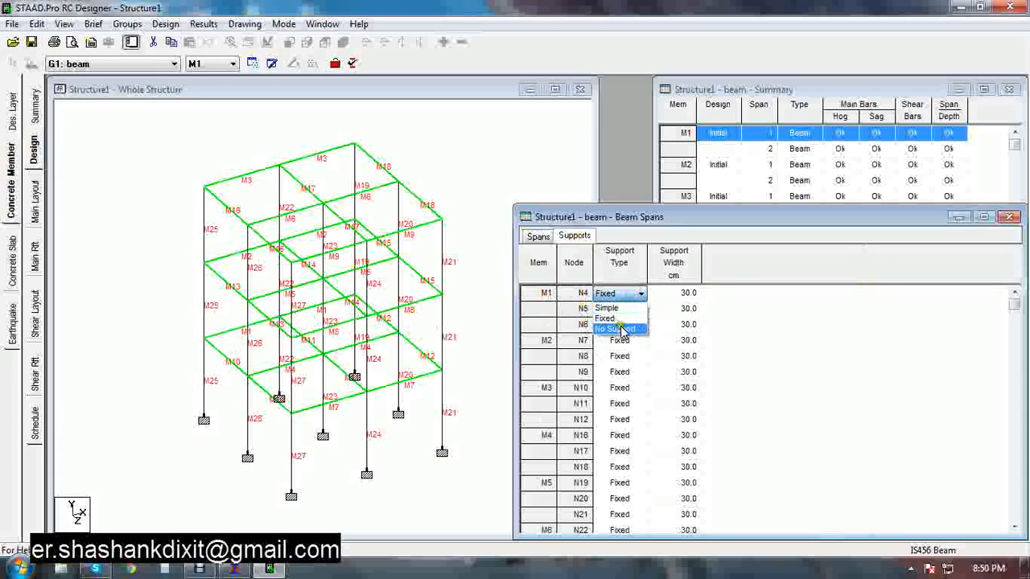
pyautogui.click(628, 294)
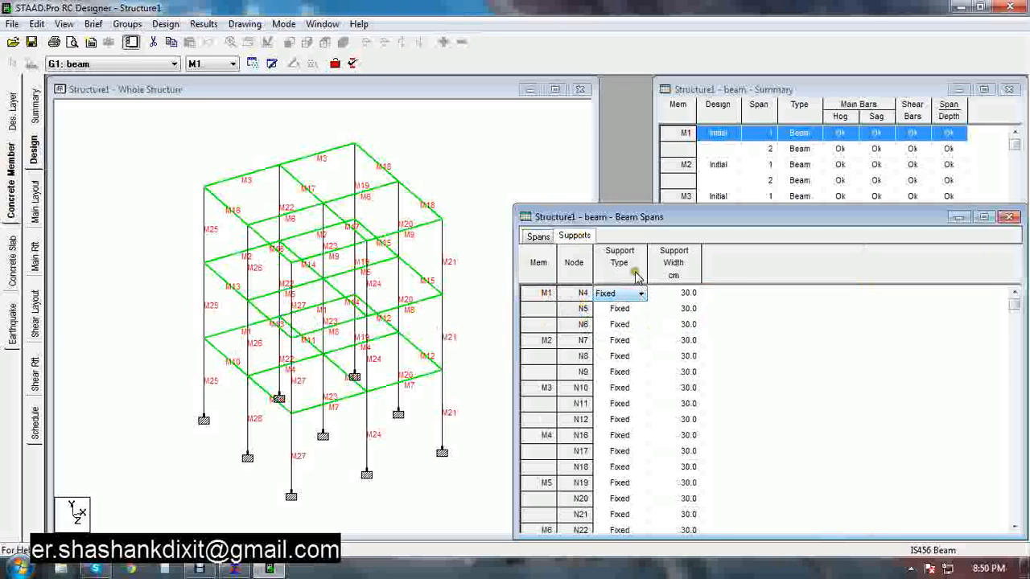
pyautogui.moveTo(515, 318); pyautogui.dragTo(655, 317)
# Open the main reinforcement layout for member M1 and enlarge its window over the structure view
pyautogui.click(35, 209)
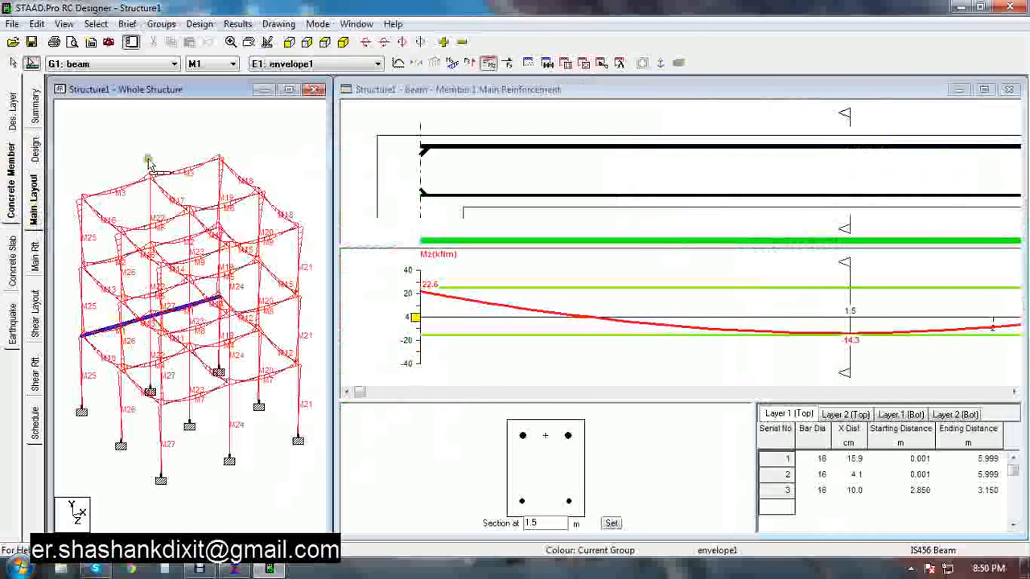
pyautogui.click(214, 65)
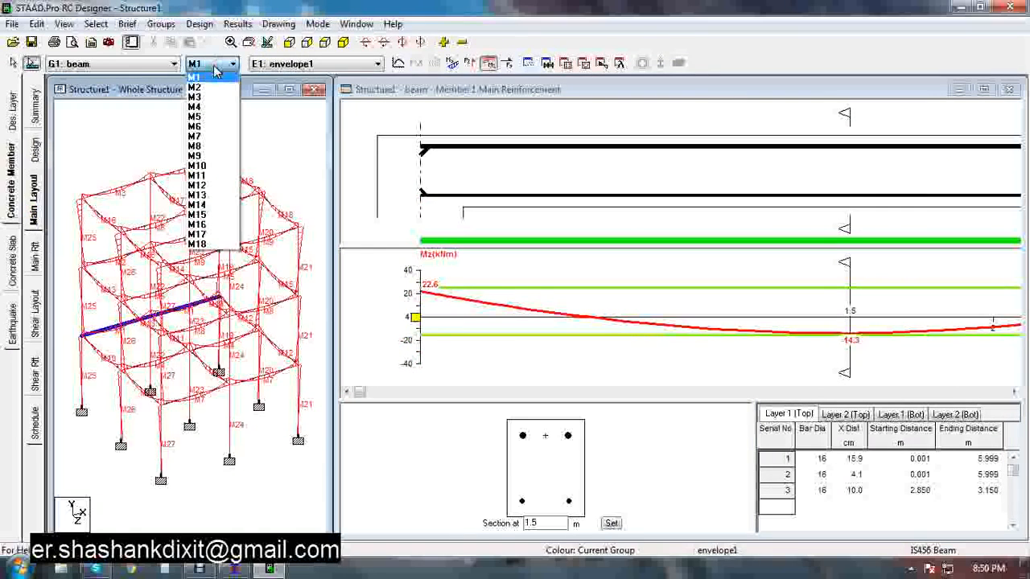
pyautogui.click(214, 64)
pyautogui.click(215, 64)
pyautogui.click(214, 66)
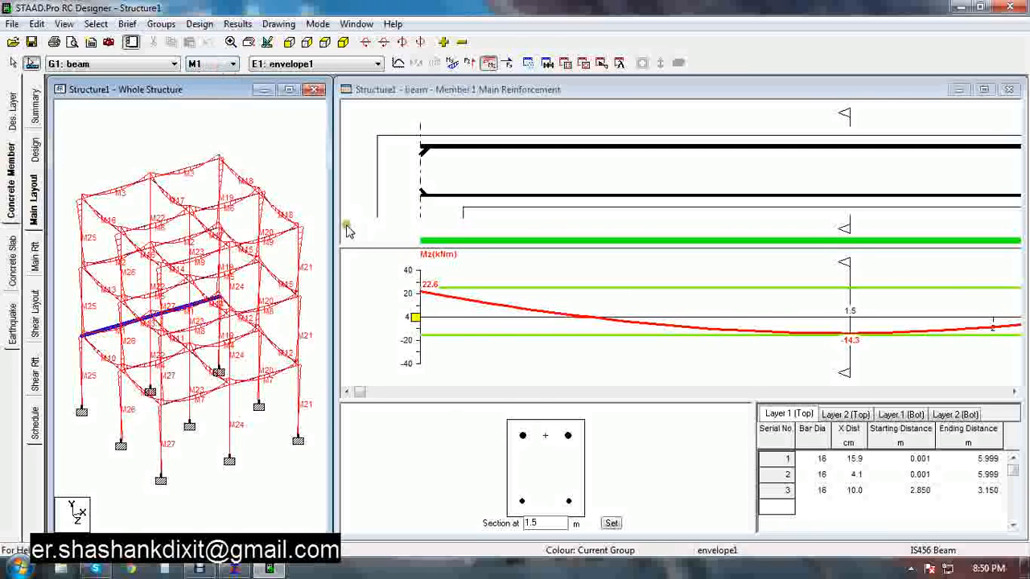
pyautogui.moveTo(335, 229); pyautogui.dragTo(106, 230)
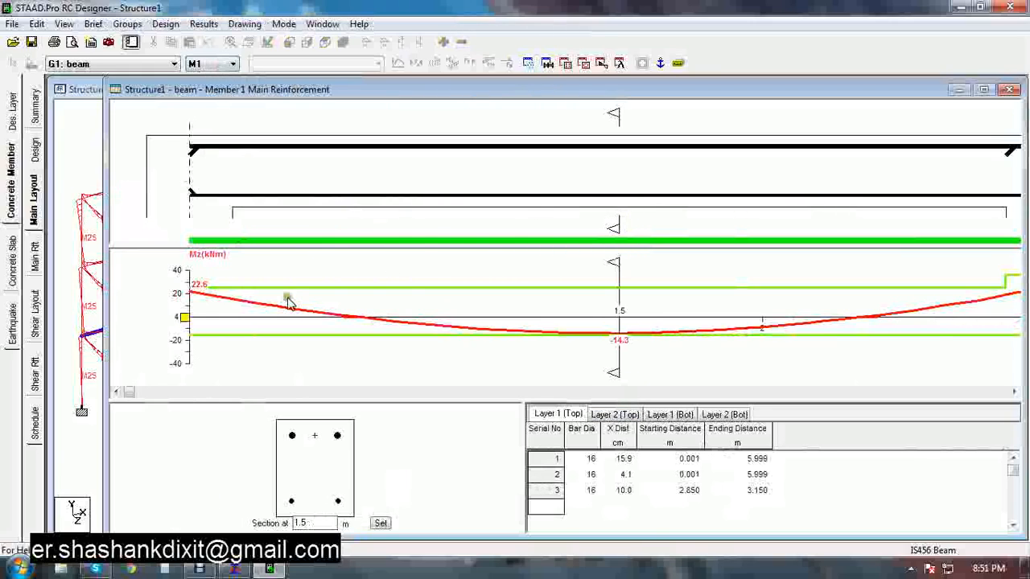
# Move the section marker along M1 to about 2.715 m to inspect the cross-section
pyautogui.moveTo(615, 215)
pyautogui.mouseDown()
pyautogui.moveTo(616, 224)
pyautogui.moveTo(715, 224)
pyautogui.moveTo(648, 225)
pyautogui.moveTo(962, 226)
pyautogui.mouseUp()
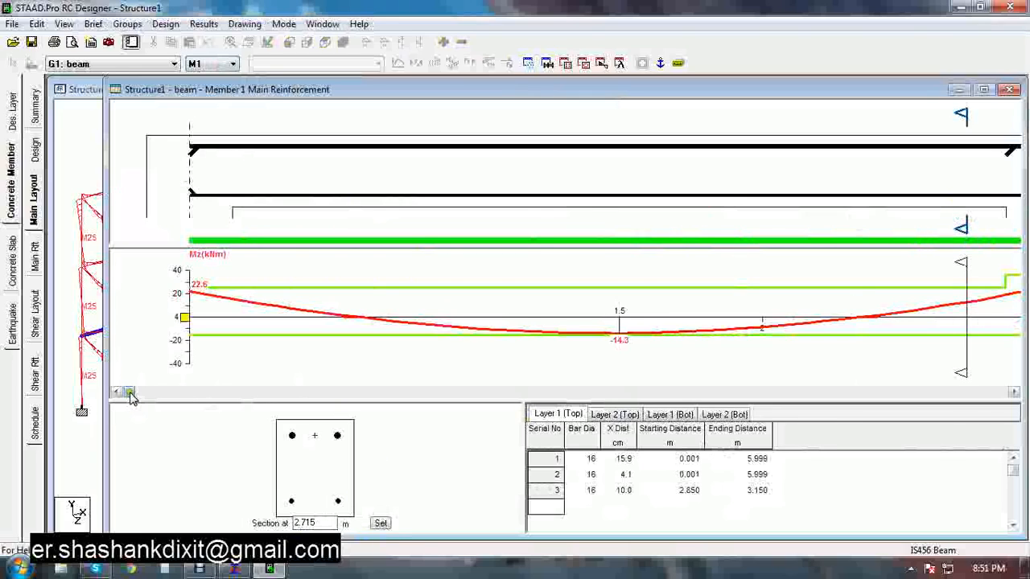
pyautogui.moveTo(130, 393); pyautogui.dragTo(149, 346)
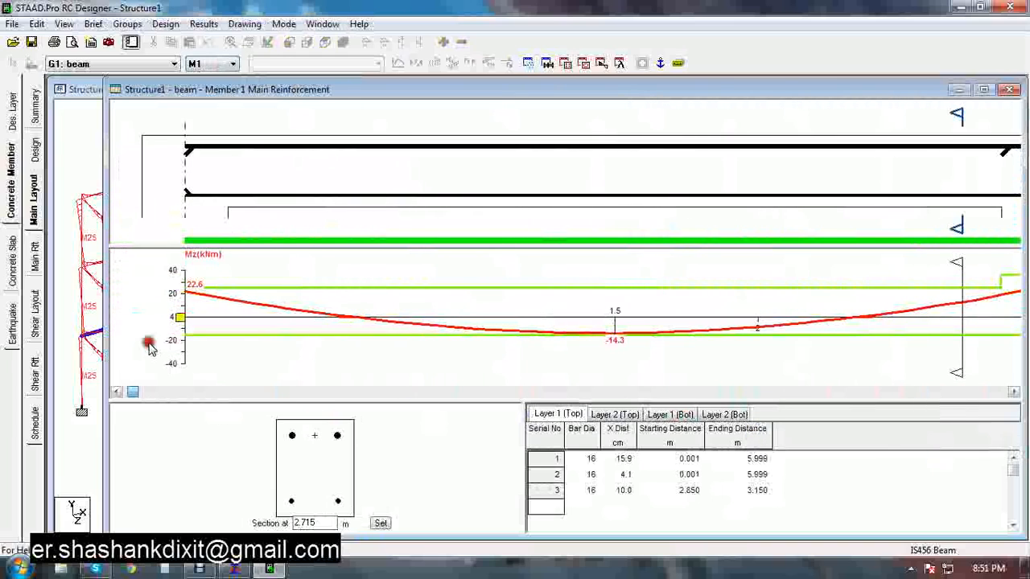
# Switch the reinforcement elevation to plan view and turn on the bar anchorage display
pyautogui.rightClick(284, 166)
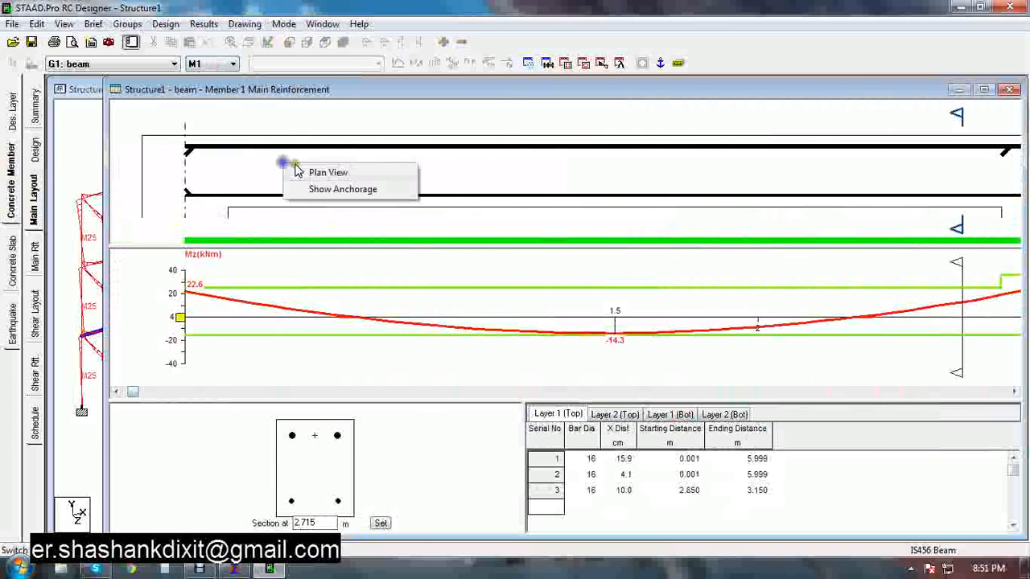
pyautogui.click(320, 173)
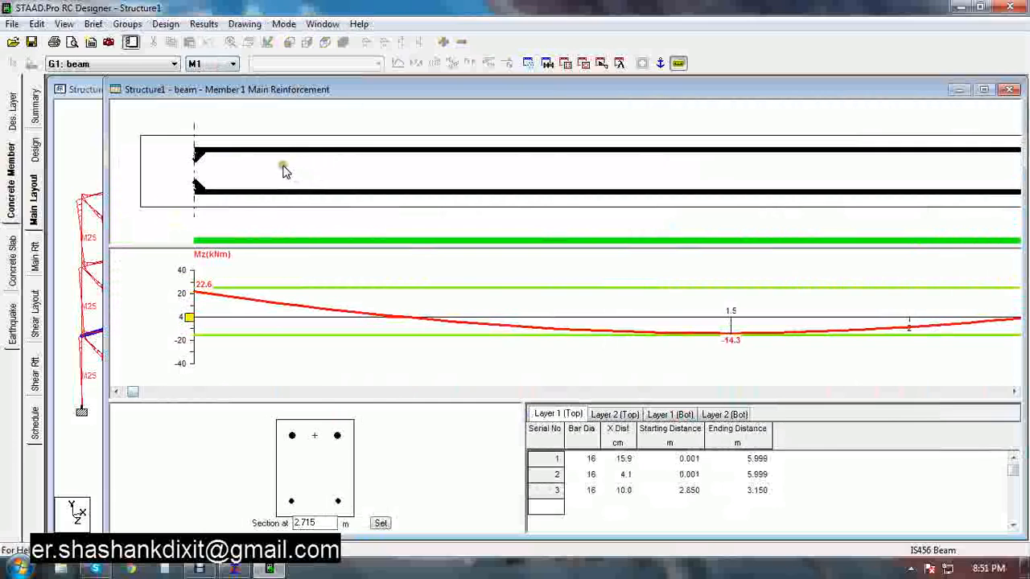
pyautogui.rightClick(298, 168)
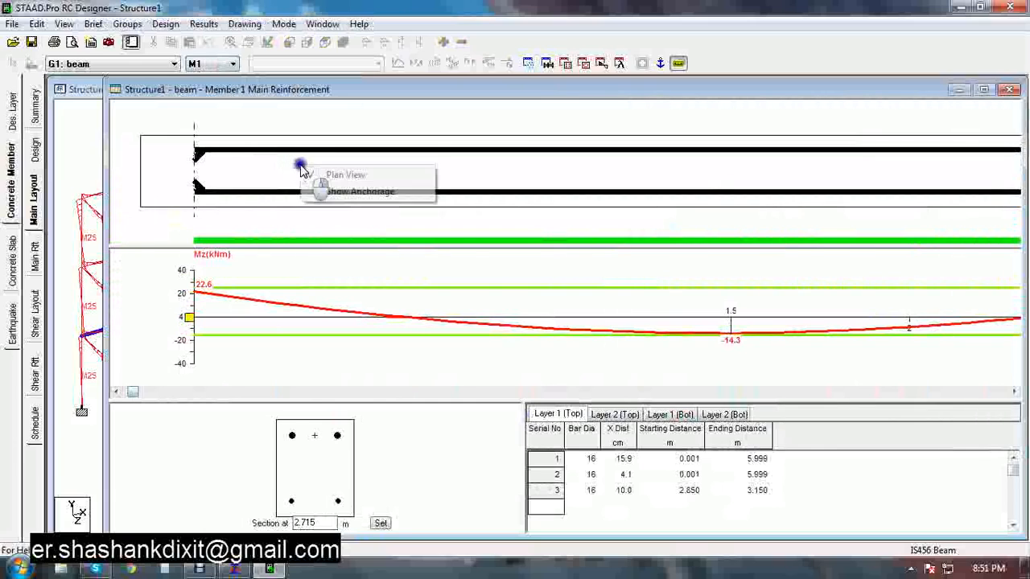
pyautogui.click(342, 179)
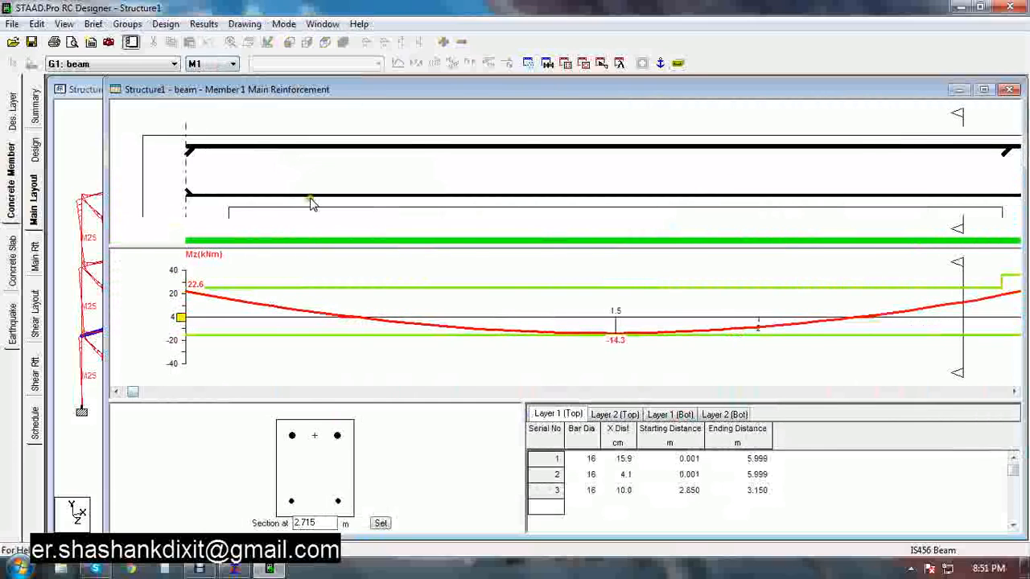
pyautogui.rightClick(321, 180)
pyautogui.click(362, 207)
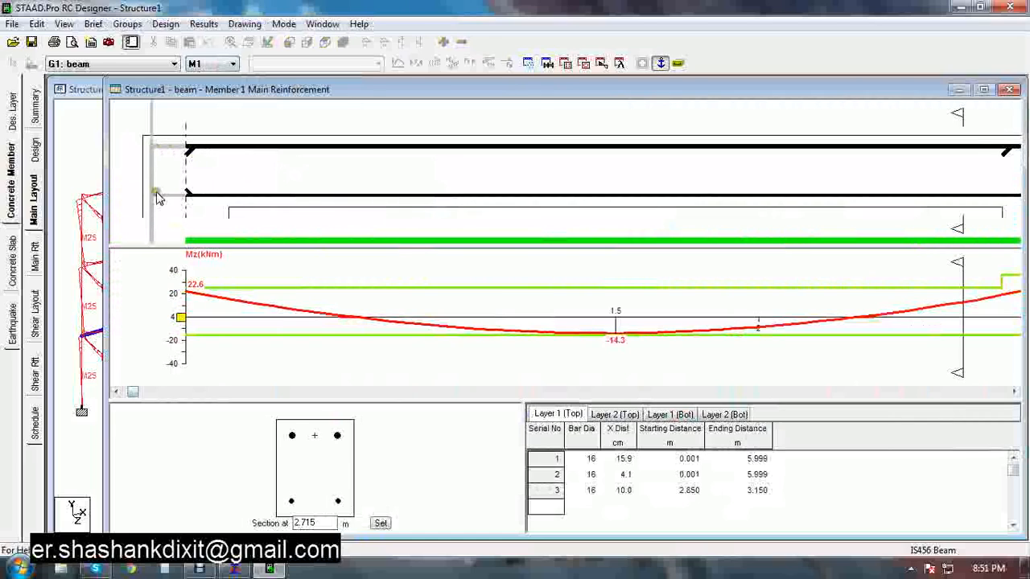
pyautogui.rightClick(256, 173)
pyautogui.click(296, 184)
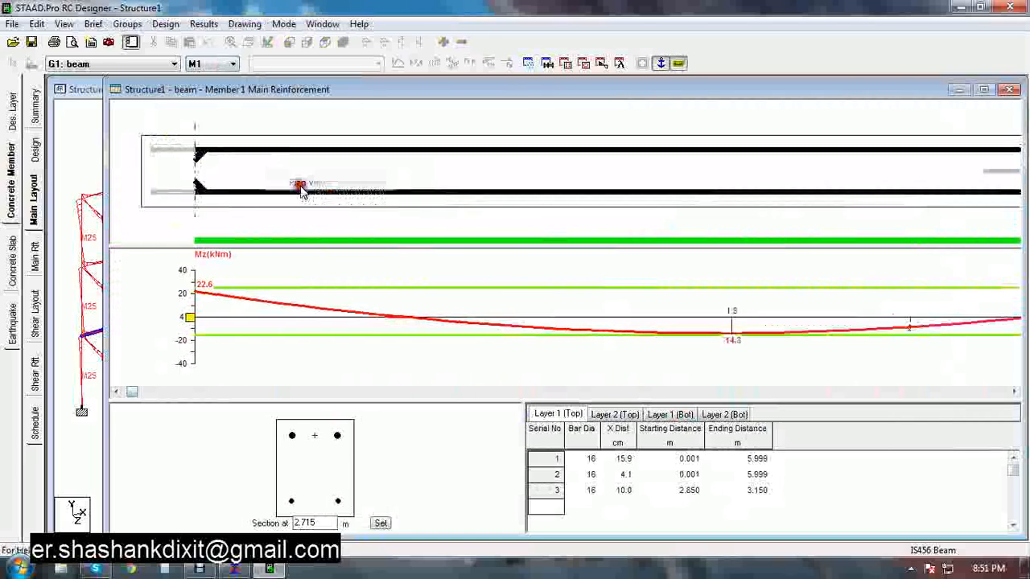
pyautogui.moveTo(139, 400)
pyautogui.mouseDown()
pyautogui.moveTo(150, 412)
pyautogui.moveTo(646, 395)
pyautogui.moveTo(957, 446)
pyautogui.moveTo(593, 396)
pyautogui.moveTo(143, 393)
pyautogui.mouseUp()
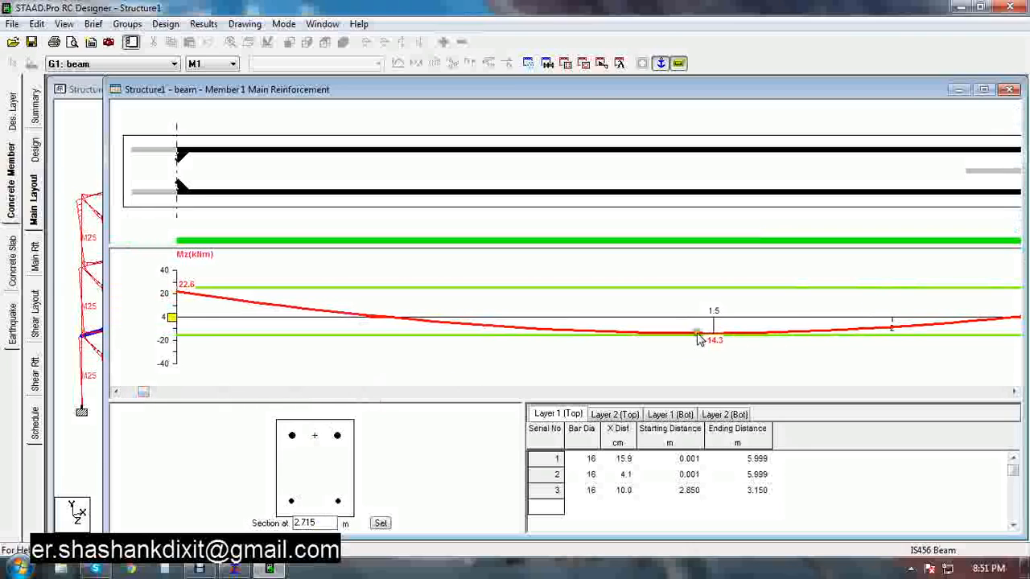
# Set the cross-section location to 1.5 m along the beam
pyautogui.moveTo(315, 524); pyautogui.dragTo(249, 522)
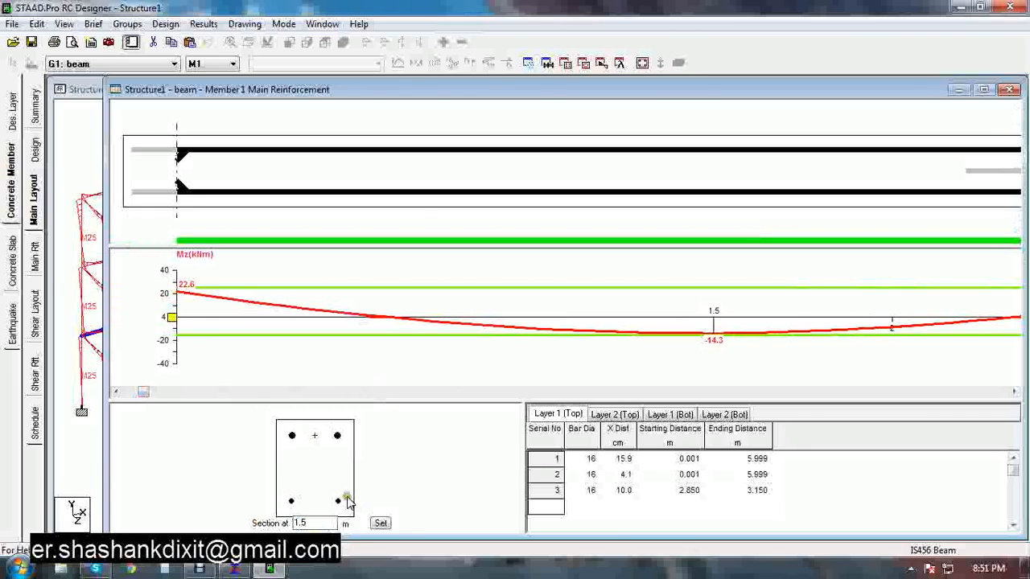
pyautogui.write('1.5')
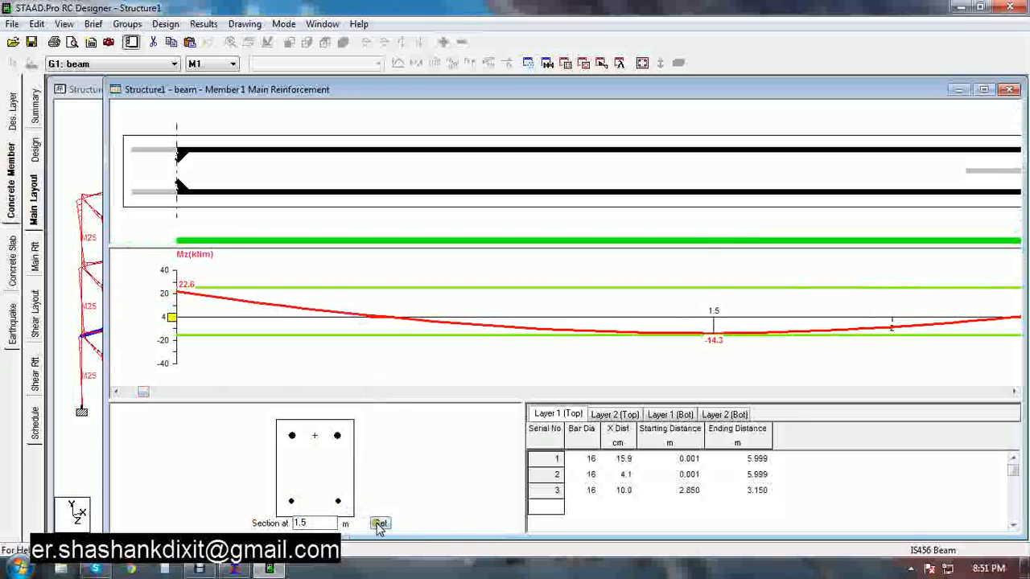
pyautogui.click(379, 523)
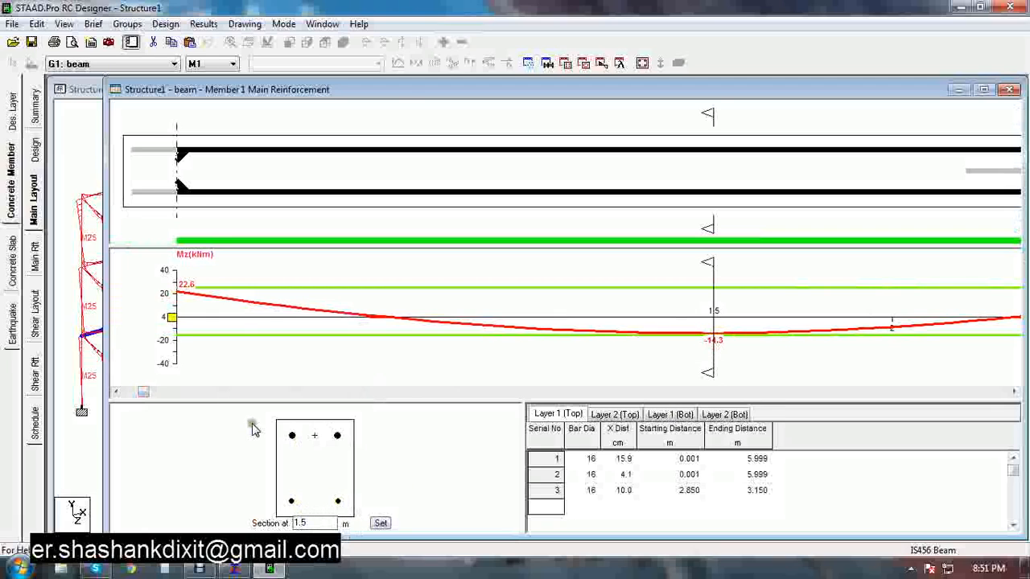
# Scroll along the span and move the section marker to about 2.92 m to inspect the cross-section
pyautogui.moveTo(142, 394)
pyautogui.mouseDown()
pyautogui.moveTo(427, 400)
pyautogui.moveTo(416, 395)
pyautogui.mouseUp()
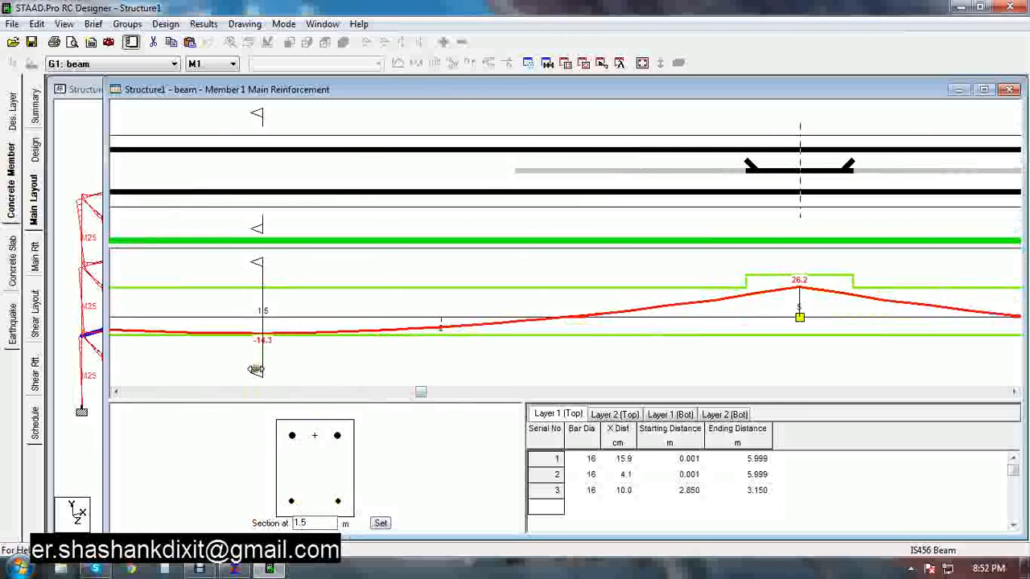
pyautogui.moveTo(258, 218)
pyautogui.mouseDown()
pyautogui.moveTo(726, 232)
pyautogui.moveTo(784, 248)
pyautogui.moveTo(768, 238)
pyautogui.mouseUp()
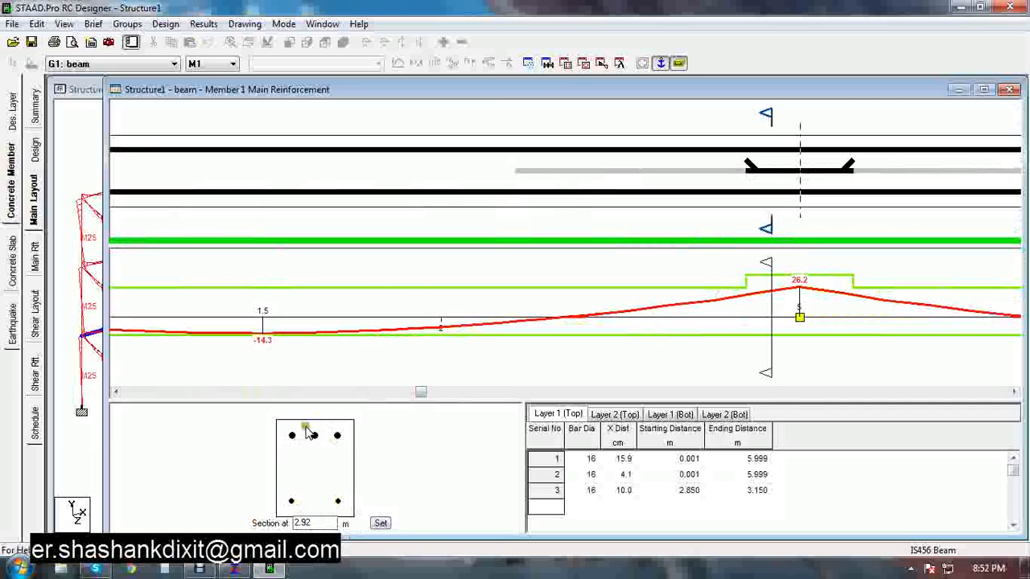
pyautogui.moveTo(420, 392); pyautogui.dragTo(961, 454)
pyautogui.moveTo(1025, 438); pyautogui.dragTo(143, 376)
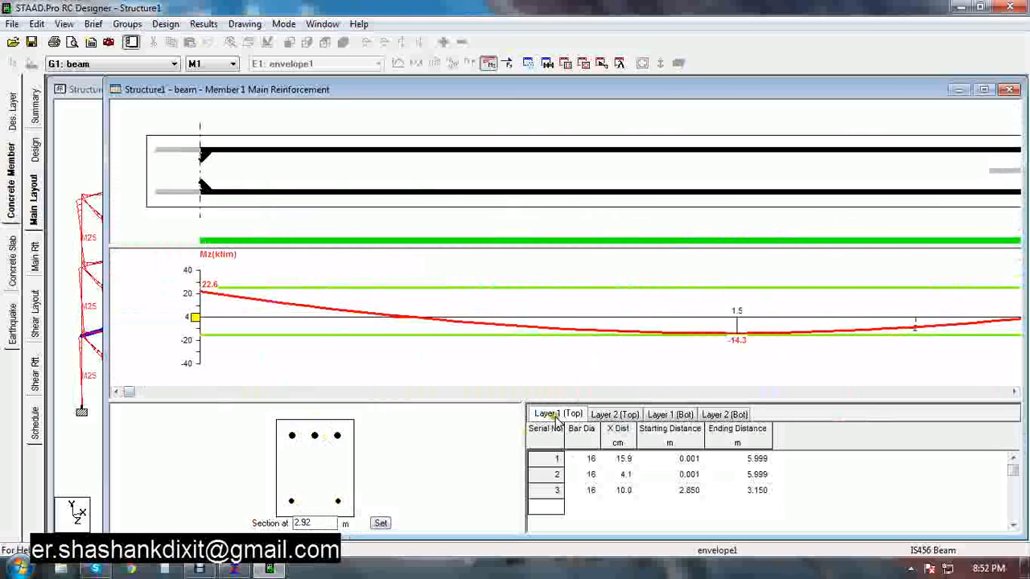
# Inspect the bar tables for each top and bottom reinforcement layer of M1
pyautogui.click(603, 414)
pyautogui.click(683, 415)
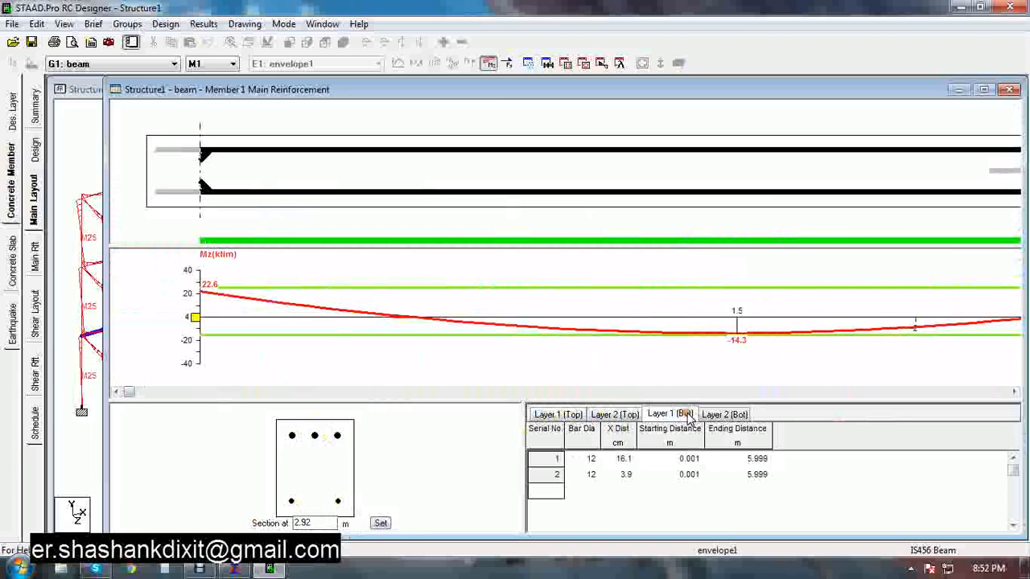
pyautogui.click(723, 415)
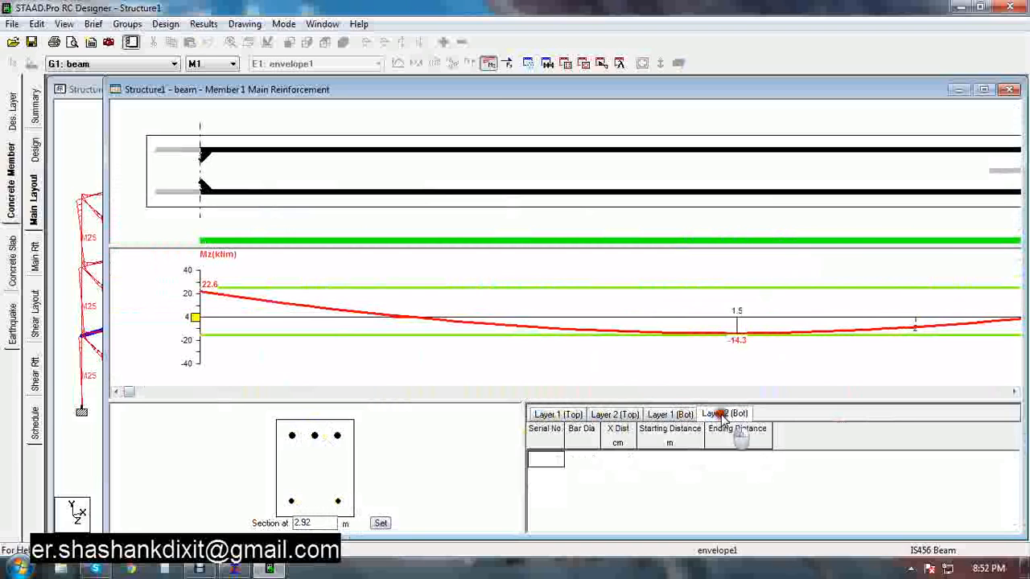
pyautogui.click(567, 415)
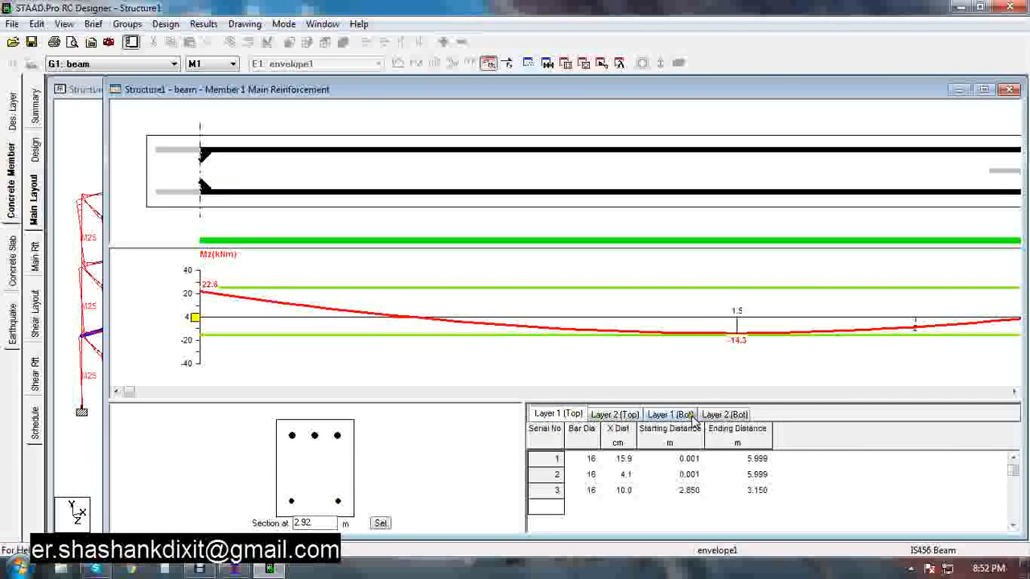
pyautogui.click(555, 460)
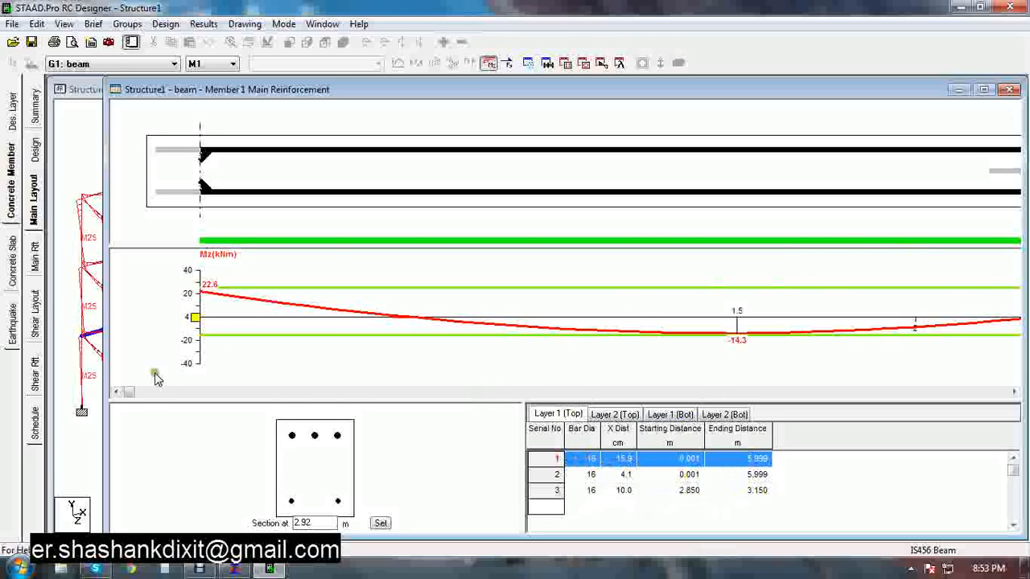
# Move the section marker to about 1.91 m and view the bottom layer 1 bars
pyautogui.moveTo(138, 393); pyautogui.dragTo(486, 392)
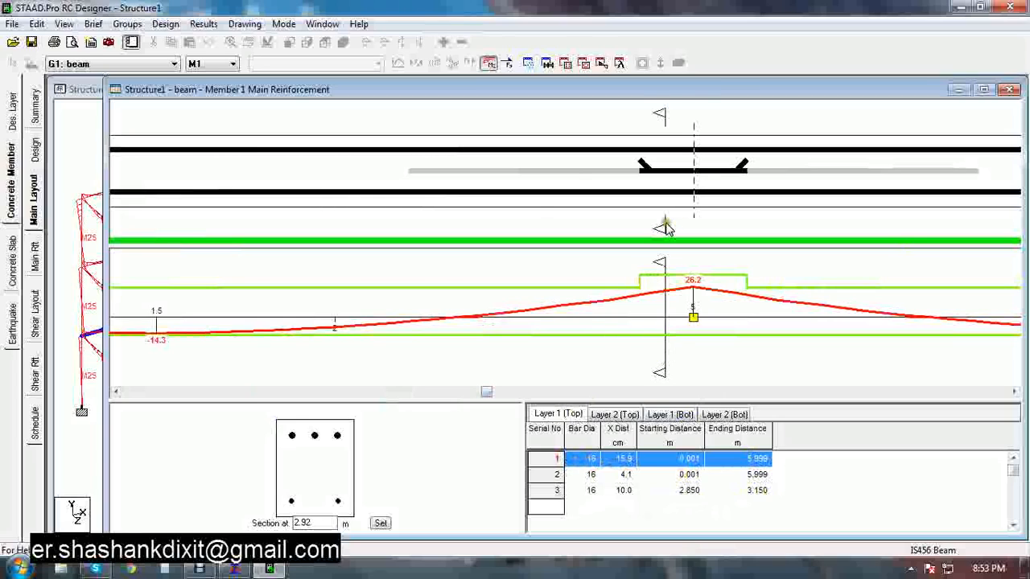
pyautogui.moveTo(664, 228)
pyautogui.mouseDown()
pyautogui.moveTo(708, 226)
pyautogui.moveTo(322, 206)
pyautogui.mouseUp()
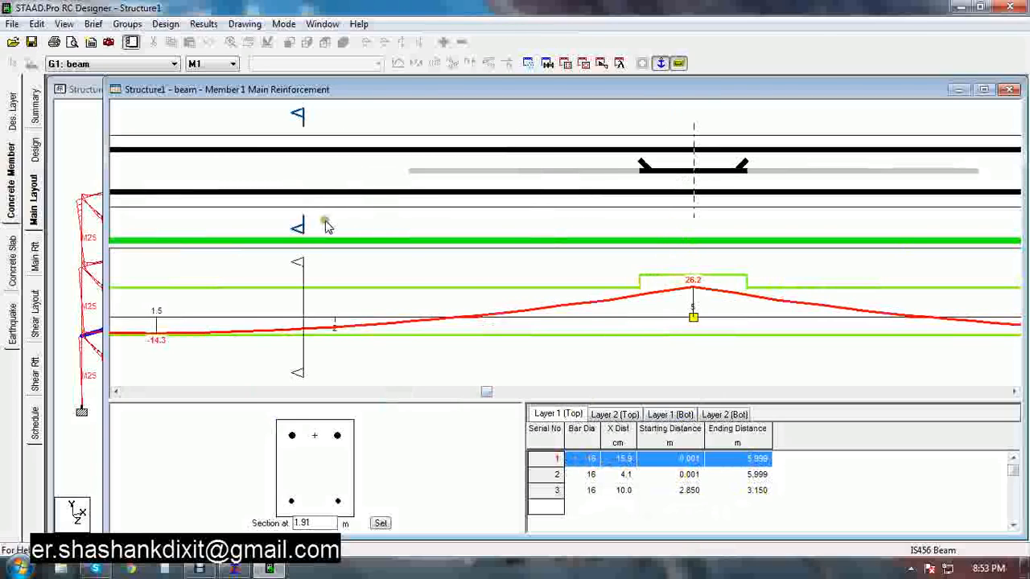
pyautogui.click(671, 414)
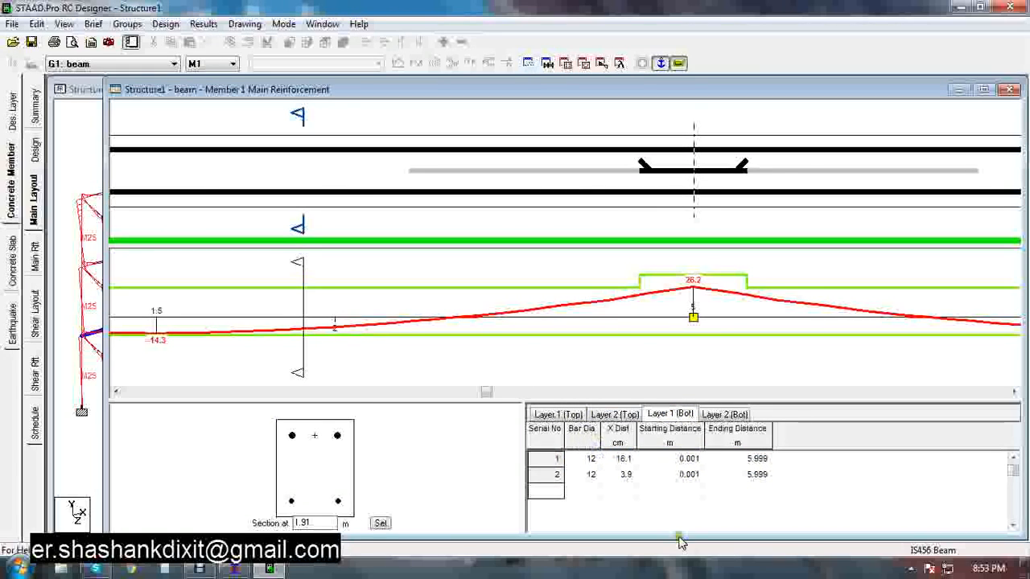
# Open the main reinforcement table view and move the beam spans window aside
pyautogui.click(35, 270)
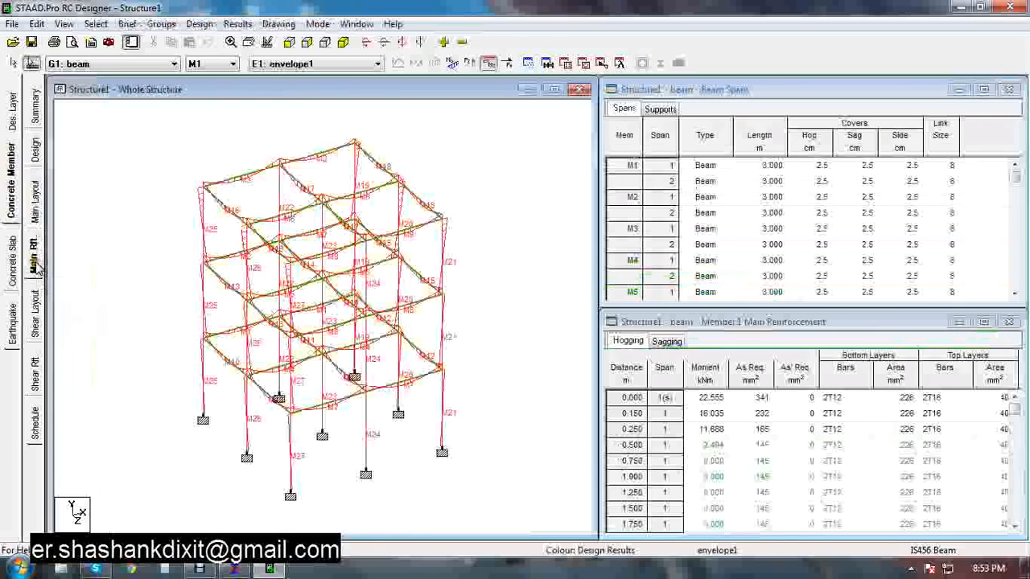
pyautogui.moveTo(597, 236); pyautogui.dragTo(378, 217)
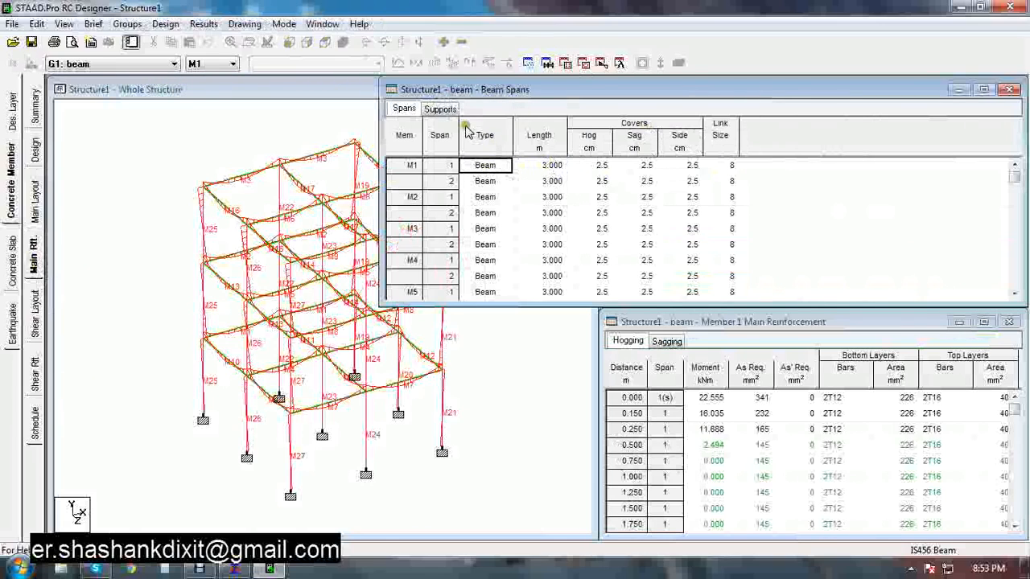
# View the supports table of the beam spans, then rearrange the beam spans and main reinforcement windows side by side
pyautogui.click(435, 111)
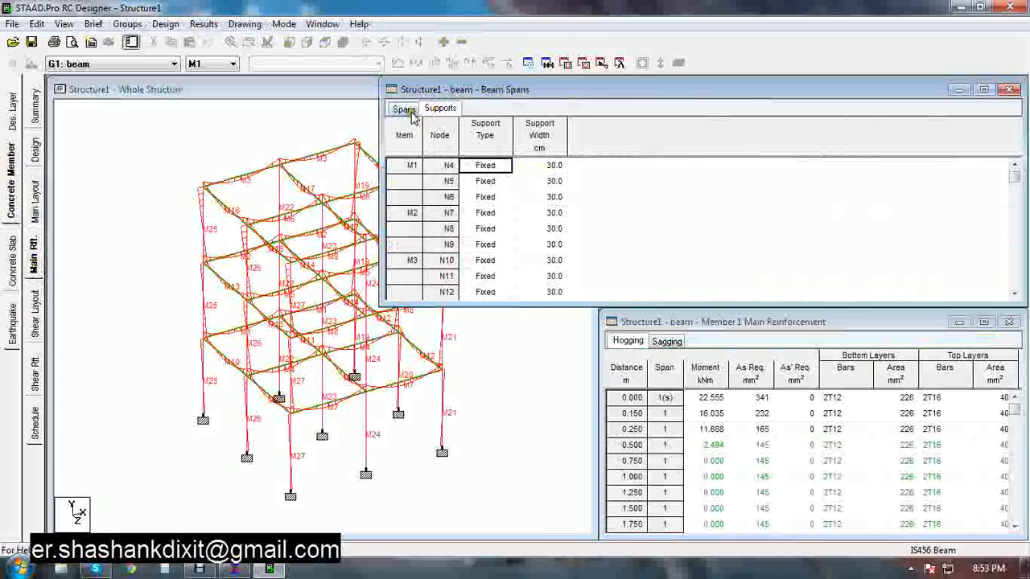
pyautogui.click(405, 111)
pyautogui.moveTo(385, 184); pyautogui.dragTo(597, 183)
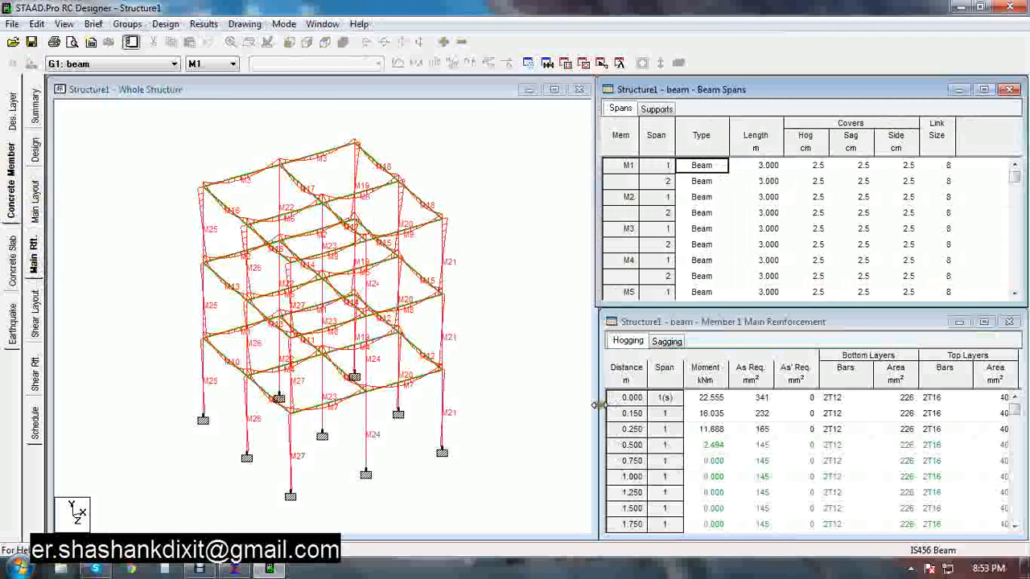
pyautogui.moveTo(598, 405); pyautogui.dragTo(356, 402)
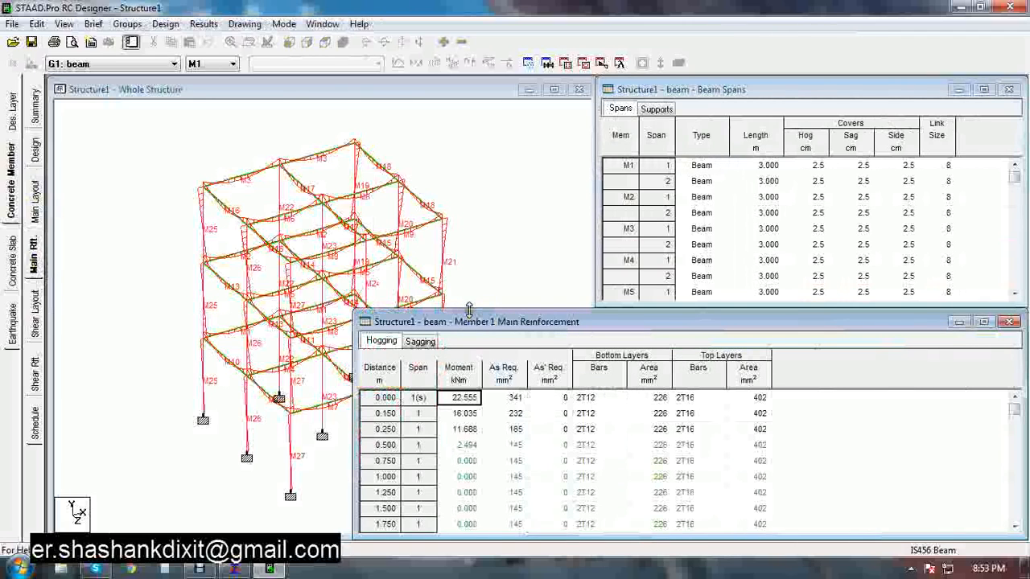
pyautogui.moveTo(468, 310); pyautogui.dragTo(473, 153)
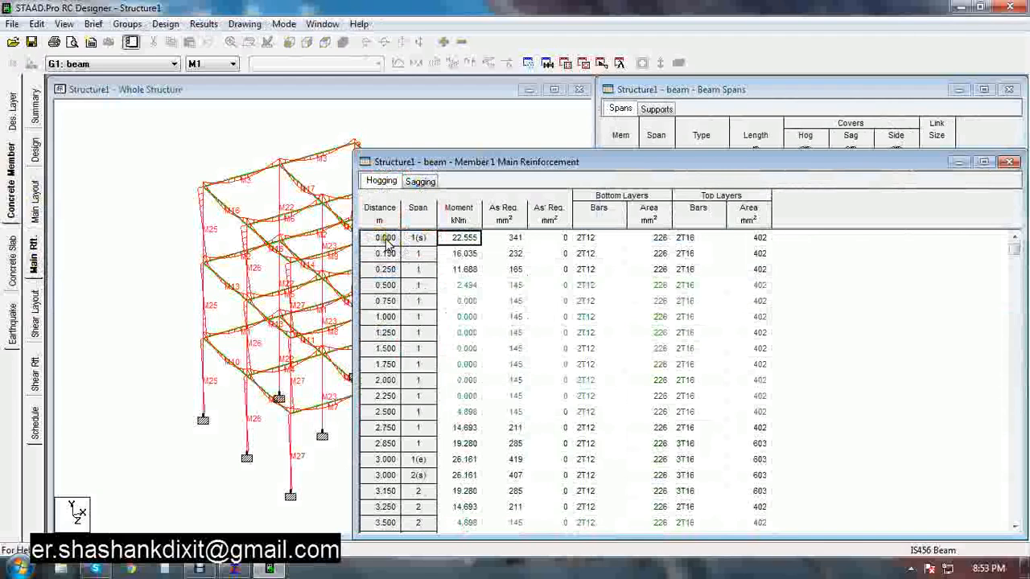
# Select member M1 in the structure and maximise the main reinforcement table for reading, then restore it
pyautogui.click(227, 335)
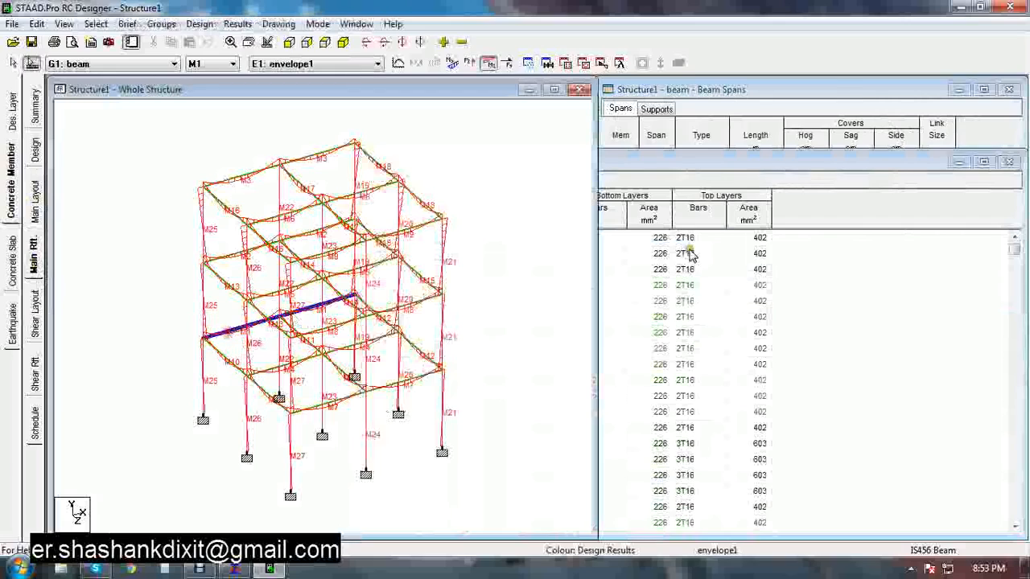
pyautogui.doubleClick(678, 162)
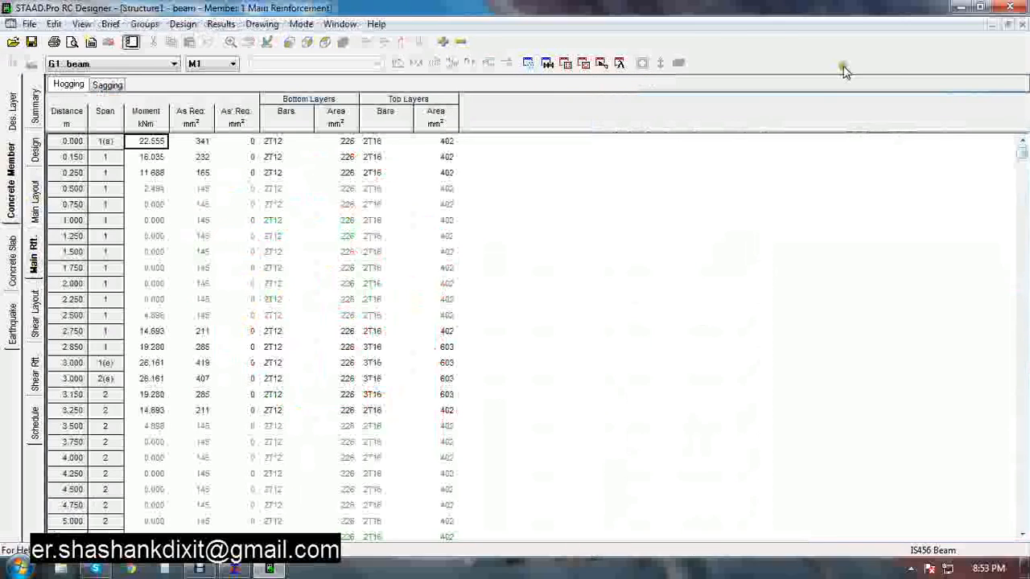
pyautogui.click(1010, 26)
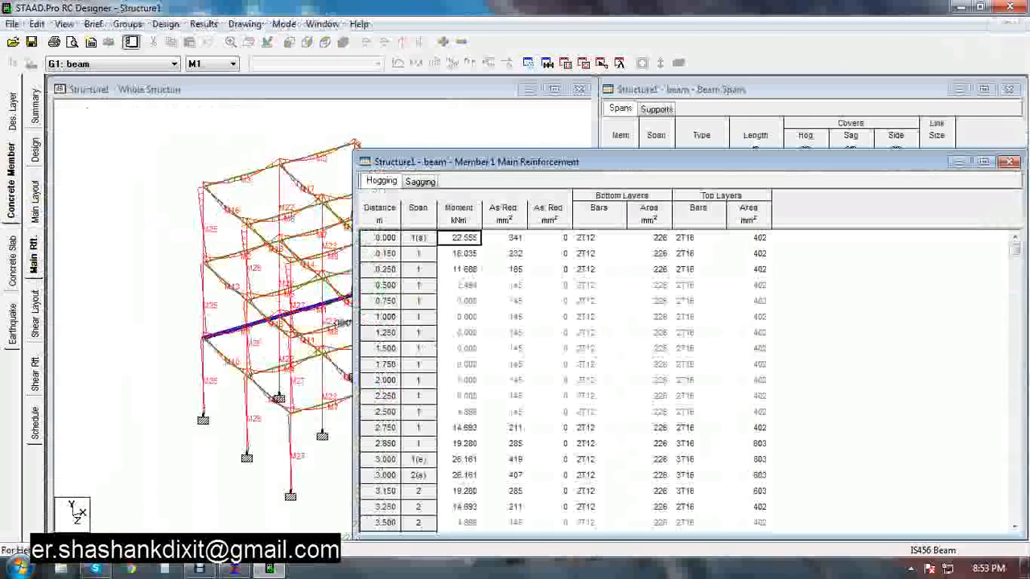
pyautogui.moveTo(1018, 271); pyautogui.dragTo(953, 457)
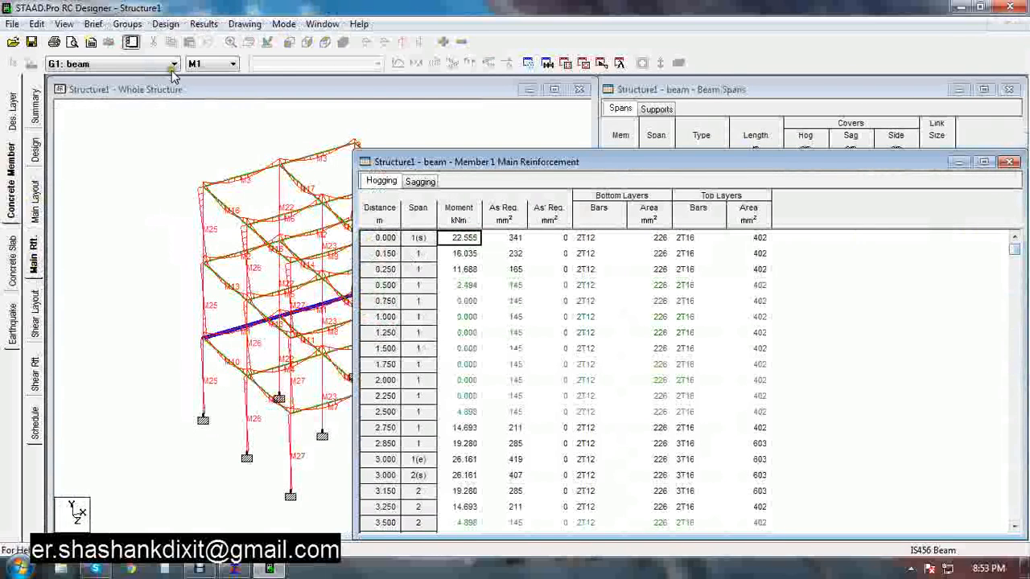
pyautogui.click(228, 64)
pyautogui.click(228, 64)
pyautogui.click(226, 66)
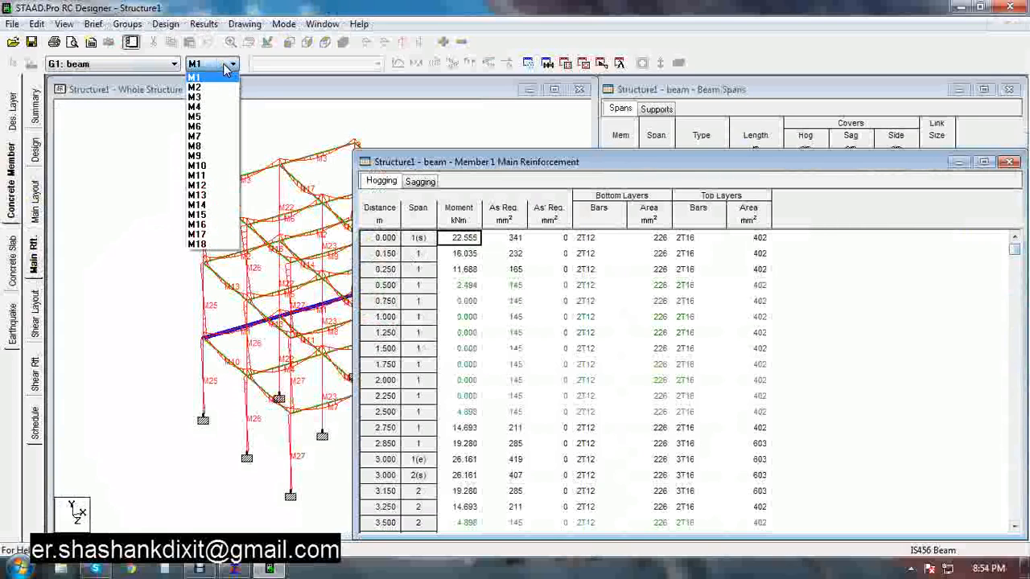
pyautogui.click(233, 66)
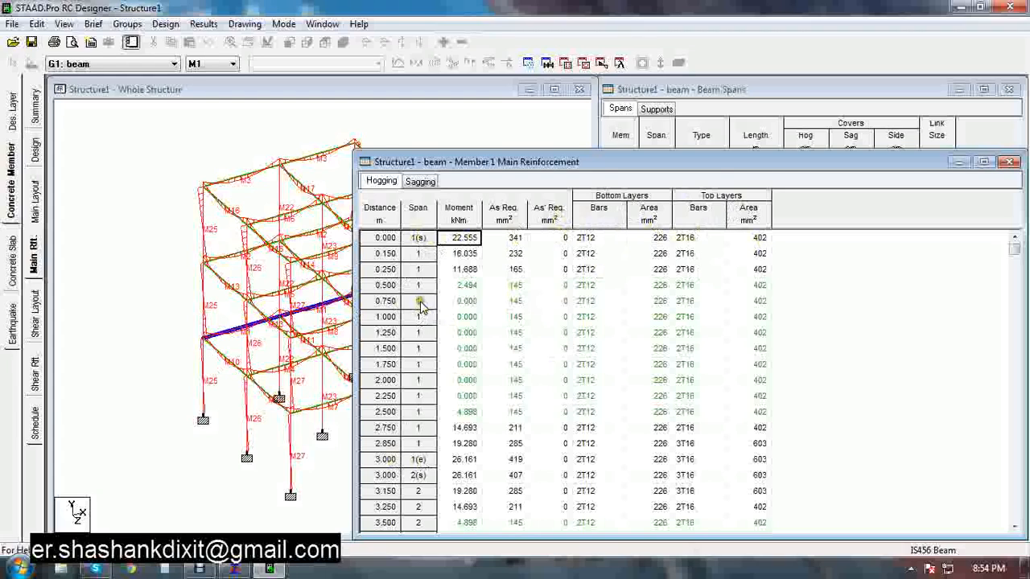
# Compare the hogging and sagging main reinforcement tables of M1 and move the table window aside
pyautogui.click(419, 182)
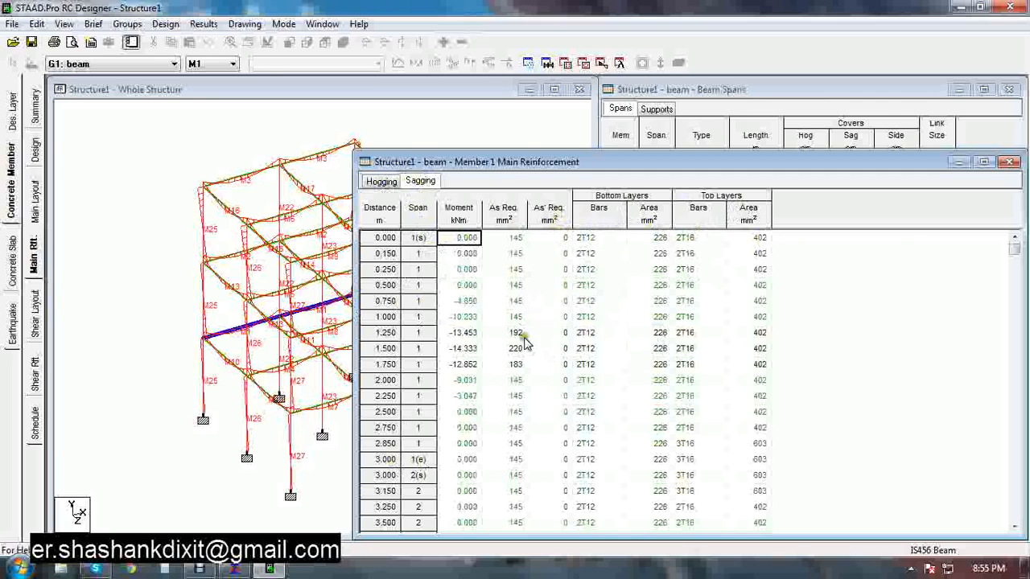
pyautogui.click(383, 182)
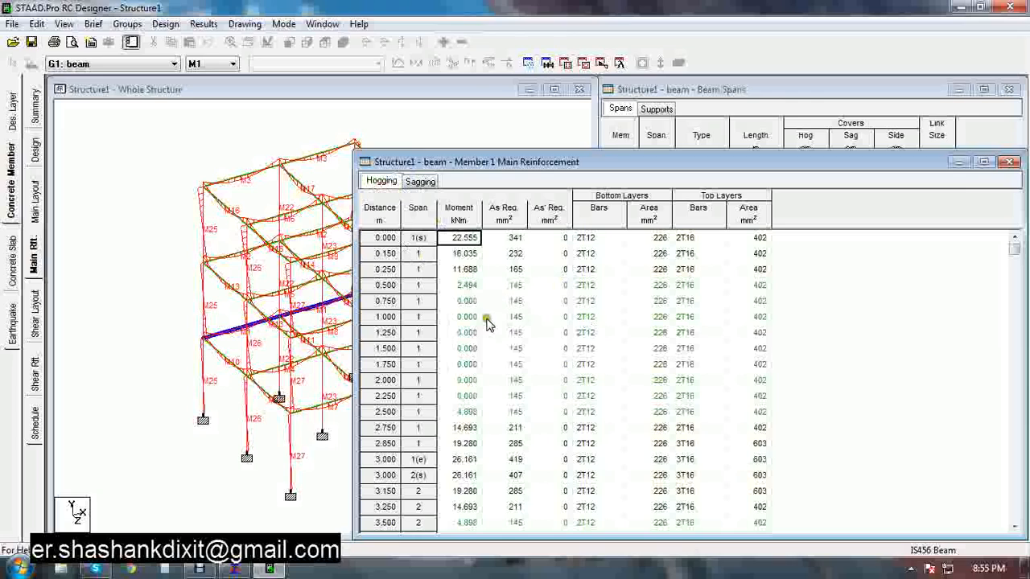
pyautogui.click(418, 181)
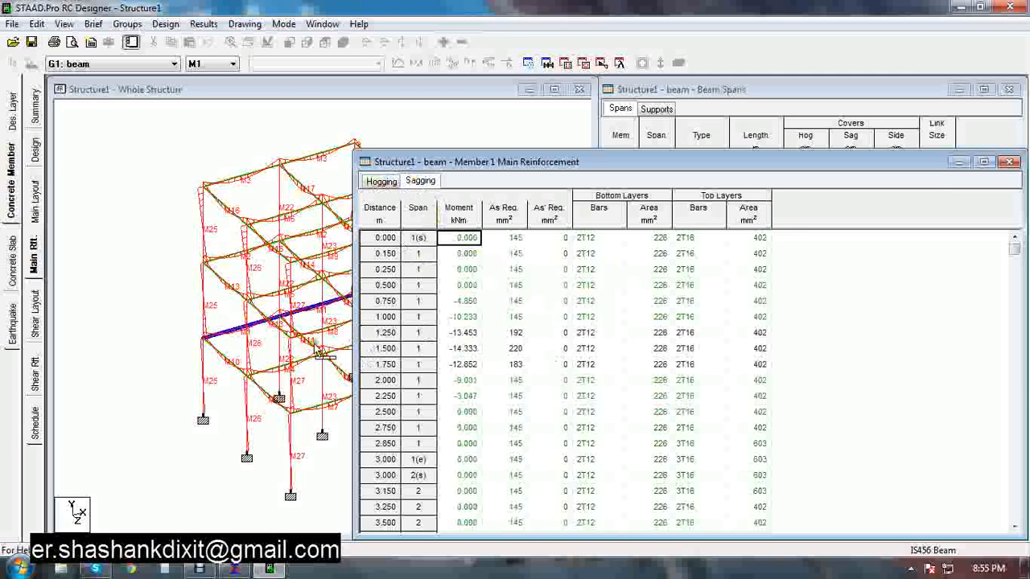
pyautogui.moveTo(354, 318); pyautogui.dragTo(595, 315)
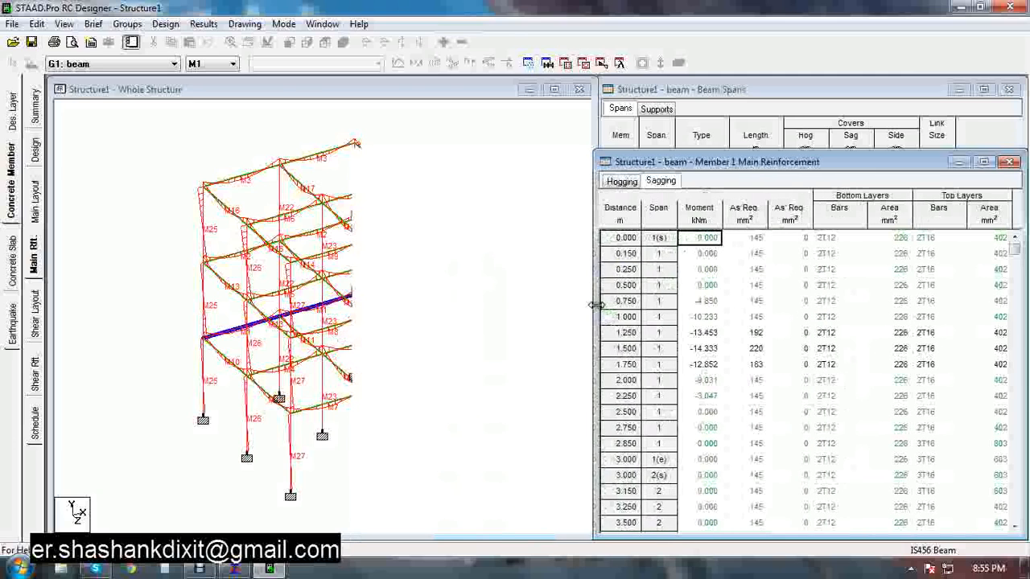
# Open the shear layout of M1 and move the section marker along the span to inspect the link zones
pyautogui.click(34, 309)
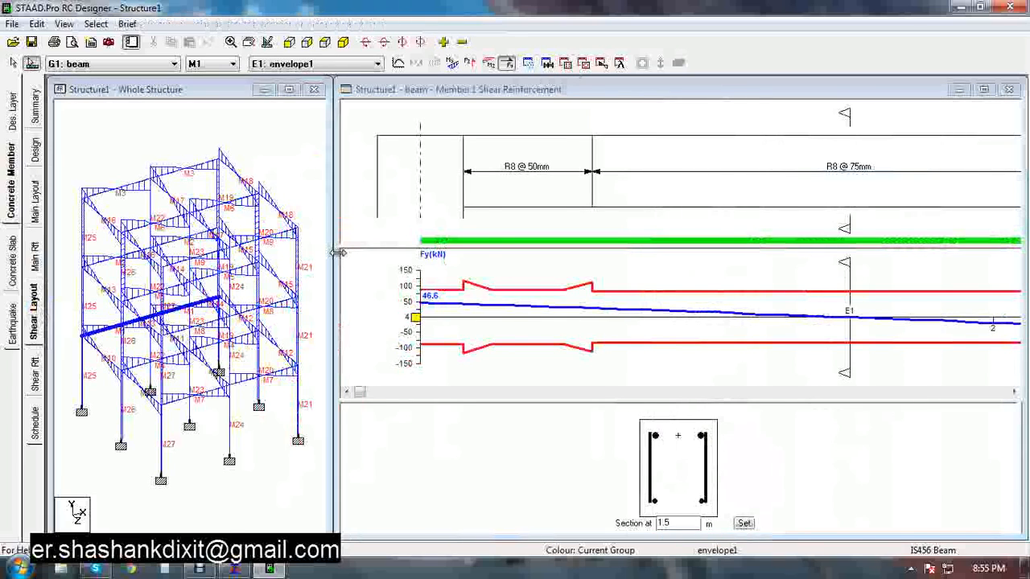
pyautogui.moveTo(335, 252); pyautogui.dragTo(175, 252)
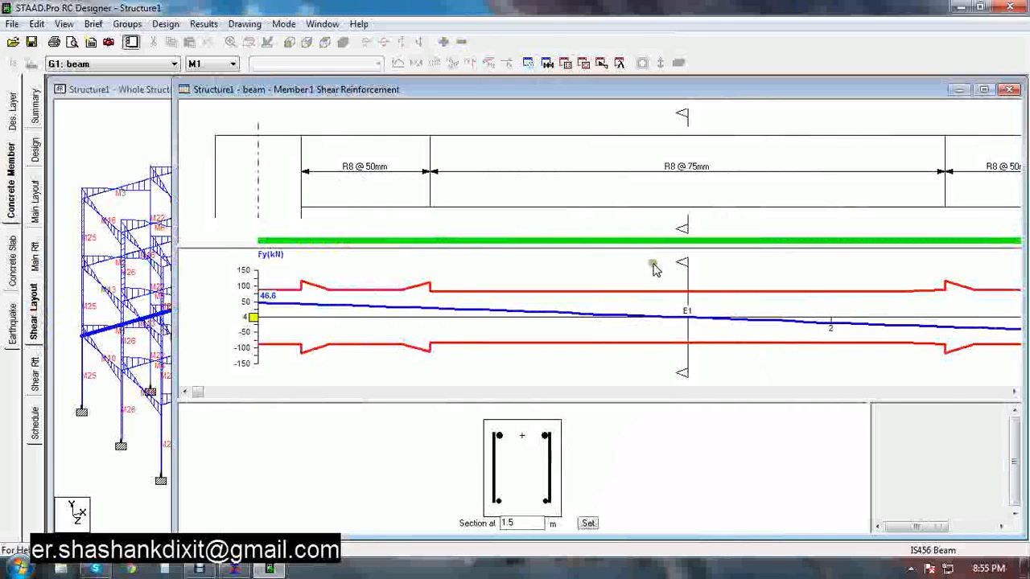
pyautogui.moveTo(689, 228)
pyautogui.mouseDown()
pyautogui.moveTo(719, 216)
pyautogui.moveTo(749, 227)
pyautogui.mouseUp()
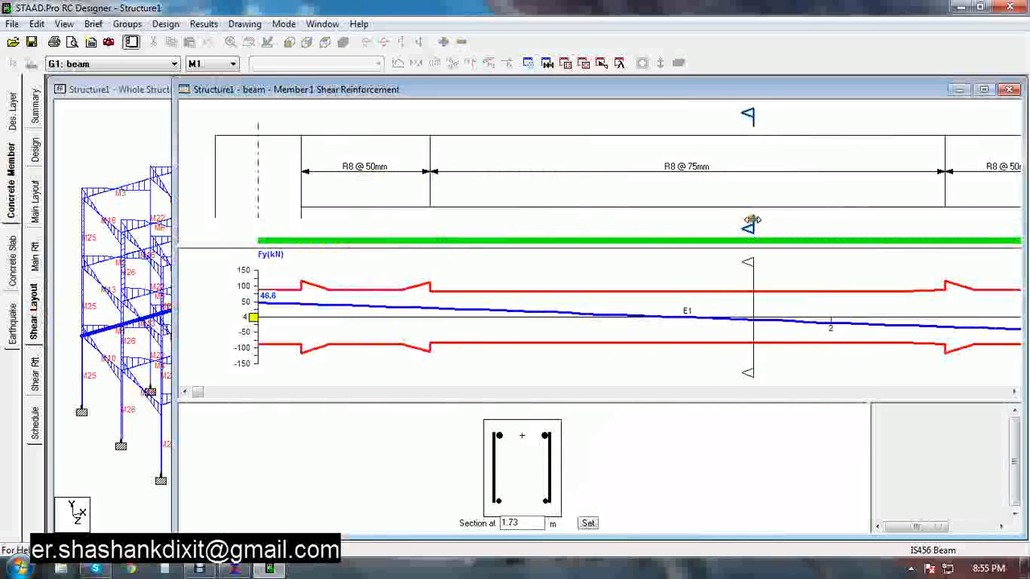
pyautogui.moveTo(748, 226)
pyautogui.mouseDown()
pyautogui.moveTo(997, 228)
pyautogui.moveTo(686, 221)
pyautogui.mouseUp()
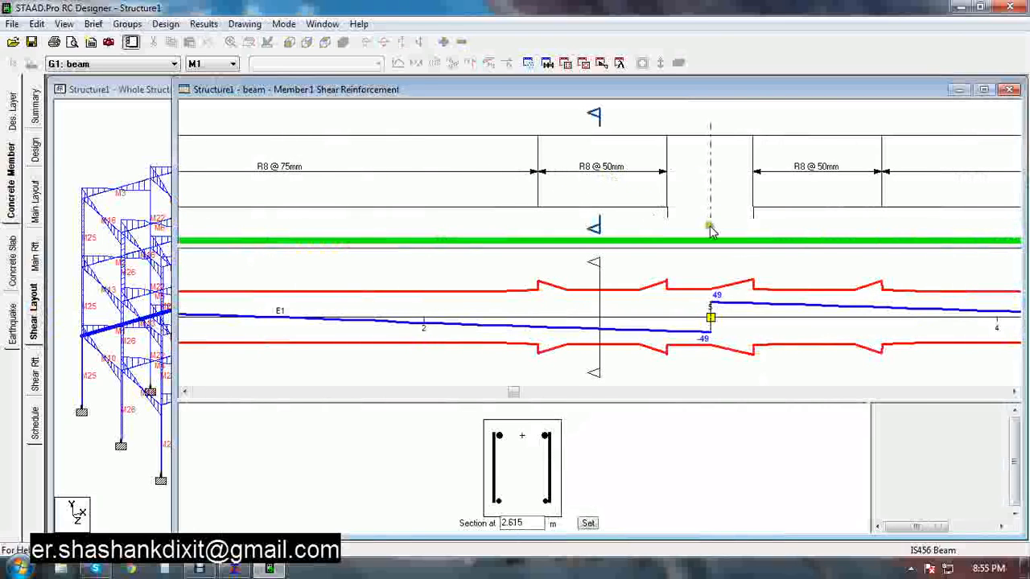
pyautogui.moveTo(592, 264)
pyautogui.mouseDown()
pyautogui.moveTo(354, 285)
pyautogui.moveTo(301, 274)
pyautogui.mouseUp()
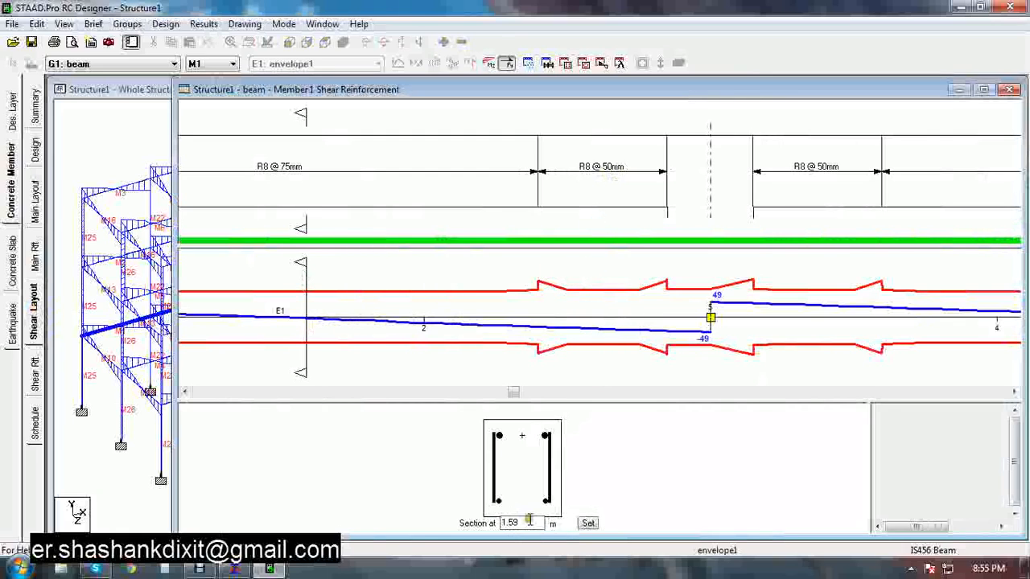
pyautogui.moveTo(523, 523); pyautogui.dragTo(499, 523)
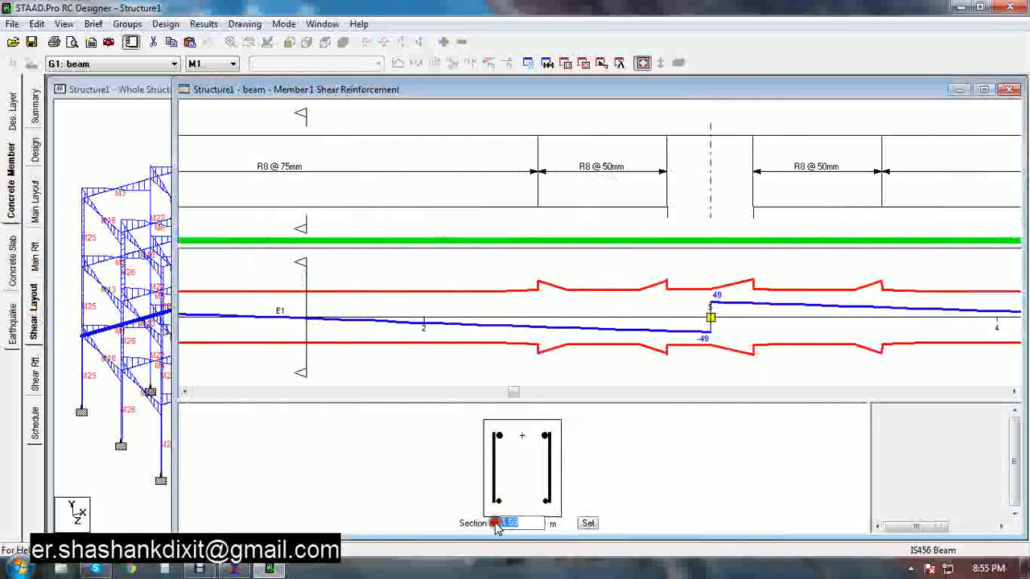
# Open the shear reinforcement and shear zones tables of M1 and rearrange their windows to read them
pyautogui.click(30, 371)
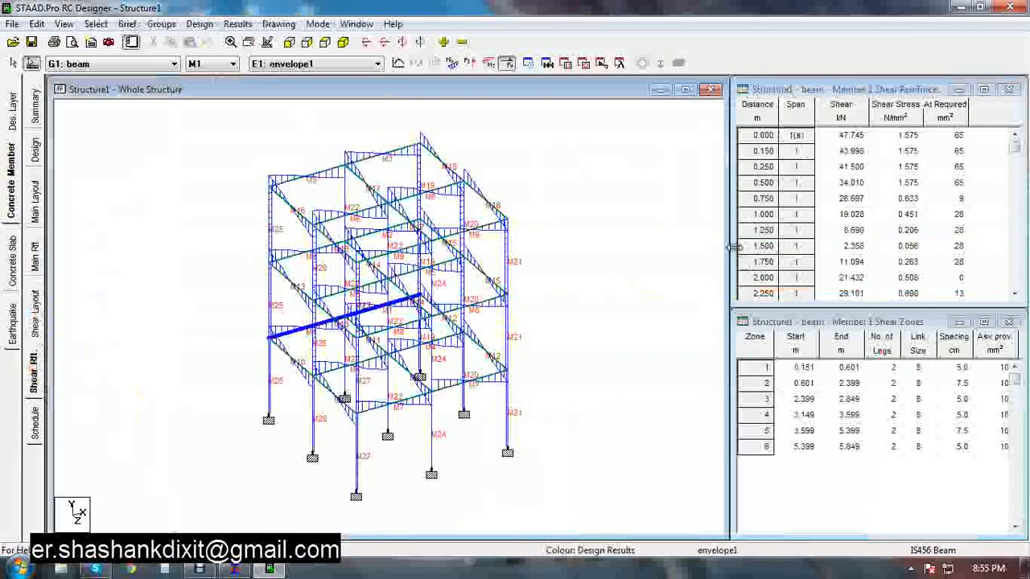
pyautogui.moveTo(729, 243); pyautogui.dragTo(438, 225)
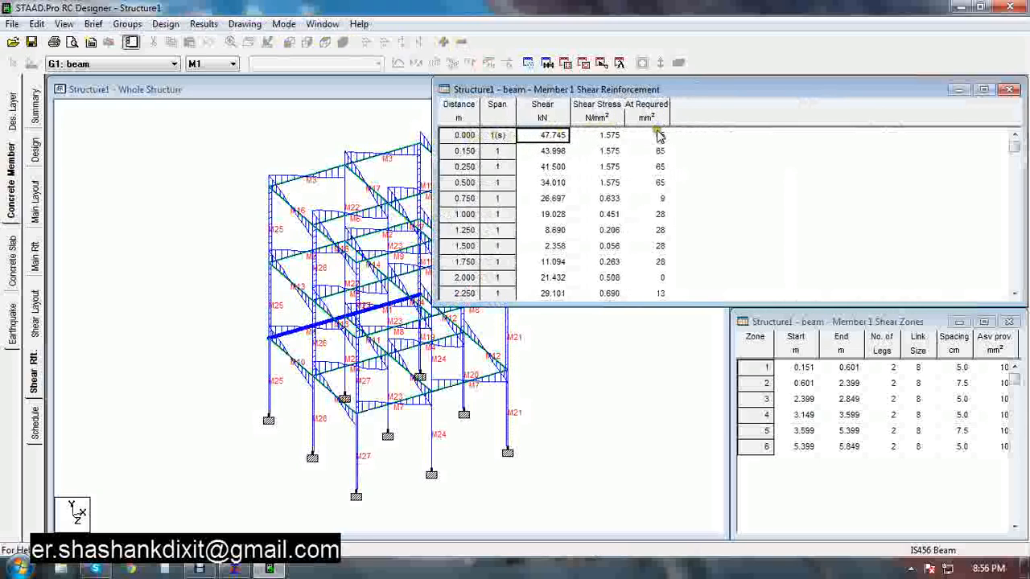
pyautogui.moveTo(433, 188); pyautogui.dragTo(698, 188)
pyautogui.click(738, 377)
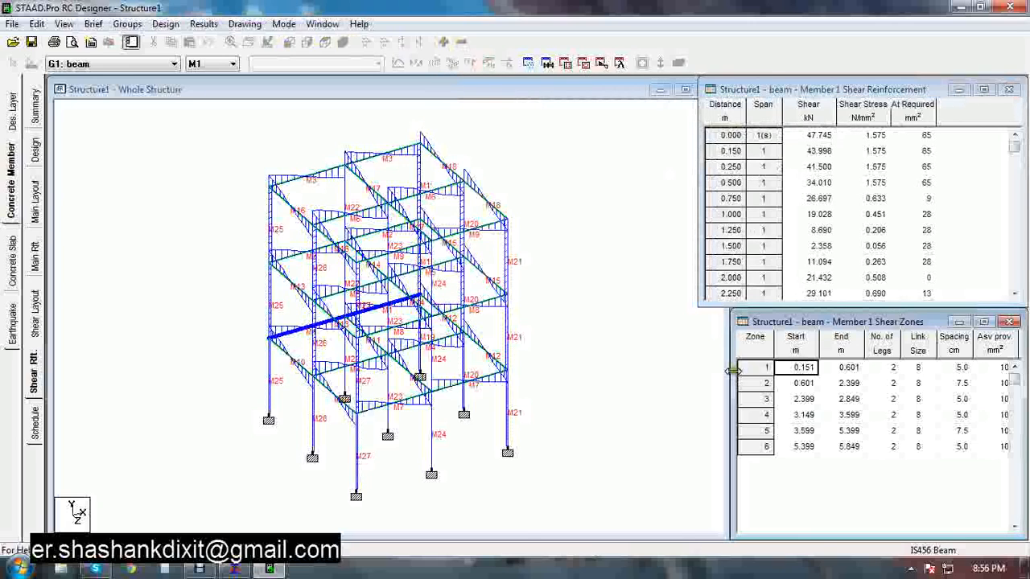
pyautogui.moveTo(734, 371); pyautogui.dragTo(465, 371)
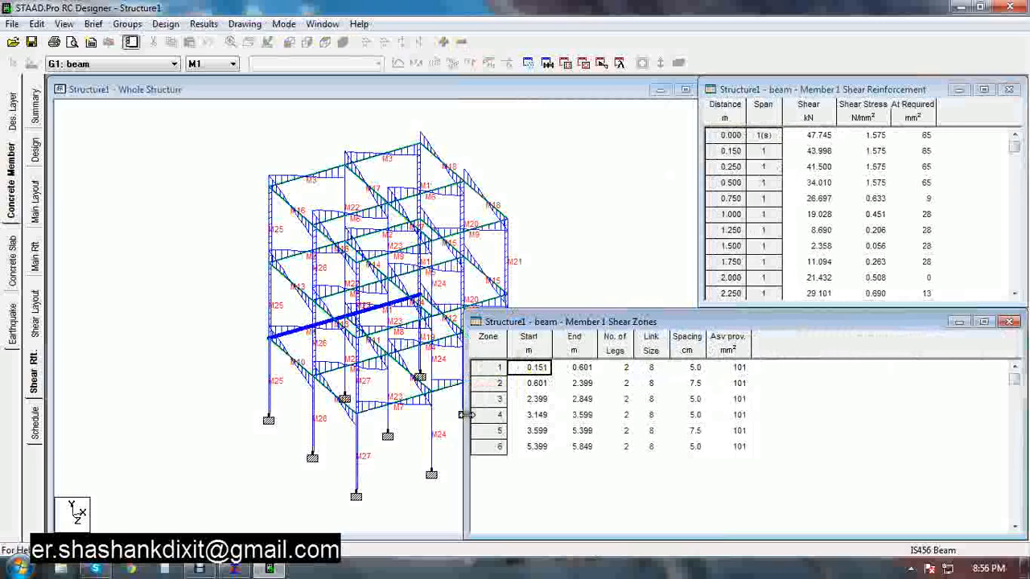
pyautogui.moveTo(471, 419); pyautogui.dragTo(712, 419)
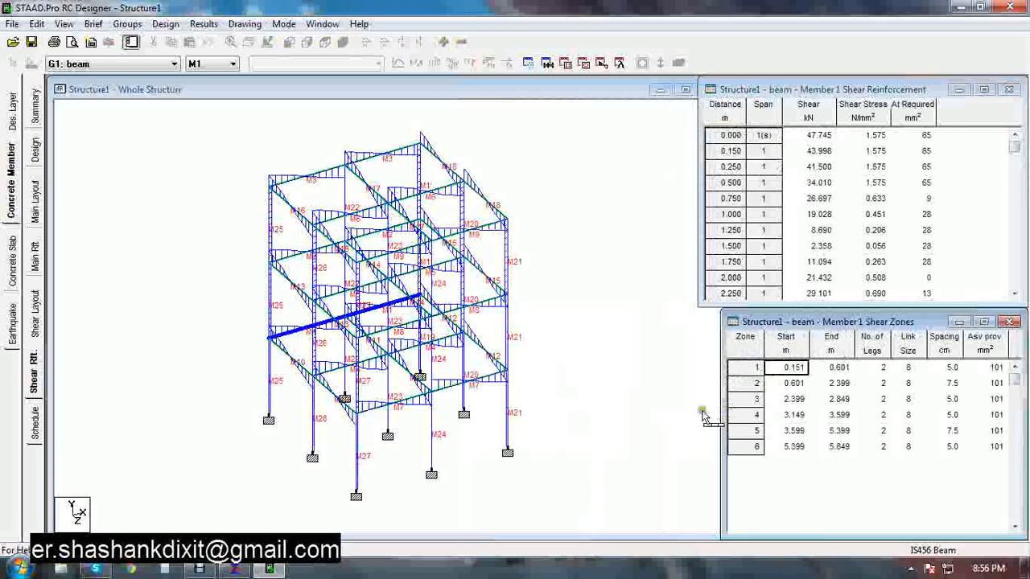
# Open the bar schedule and try to export M1's drawing as DXF on A2 paper at 1:20 to the Desktop as Structure1_001.dxf
pyautogui.click(35, 420)
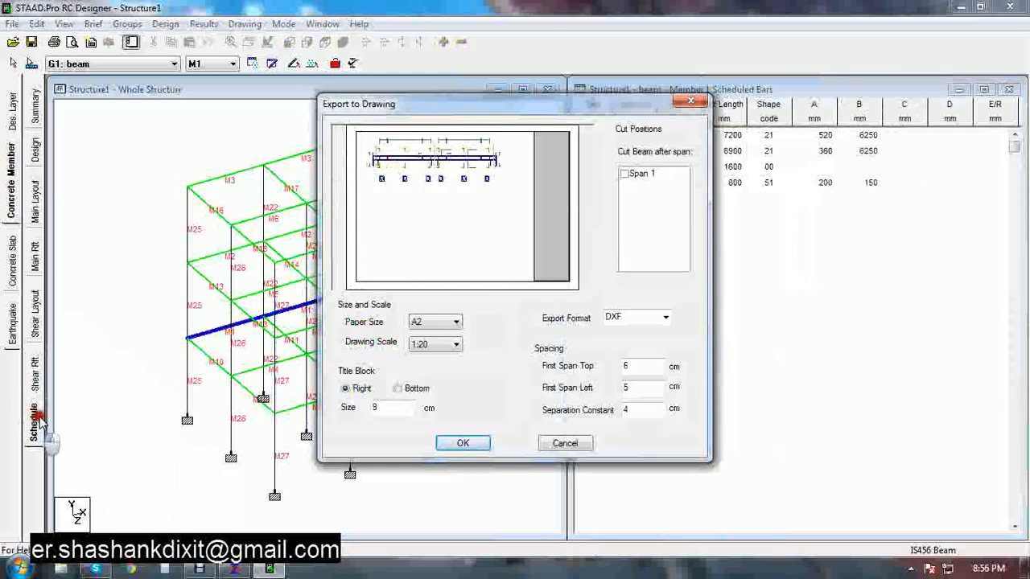
pyautogui.click(429, 322)
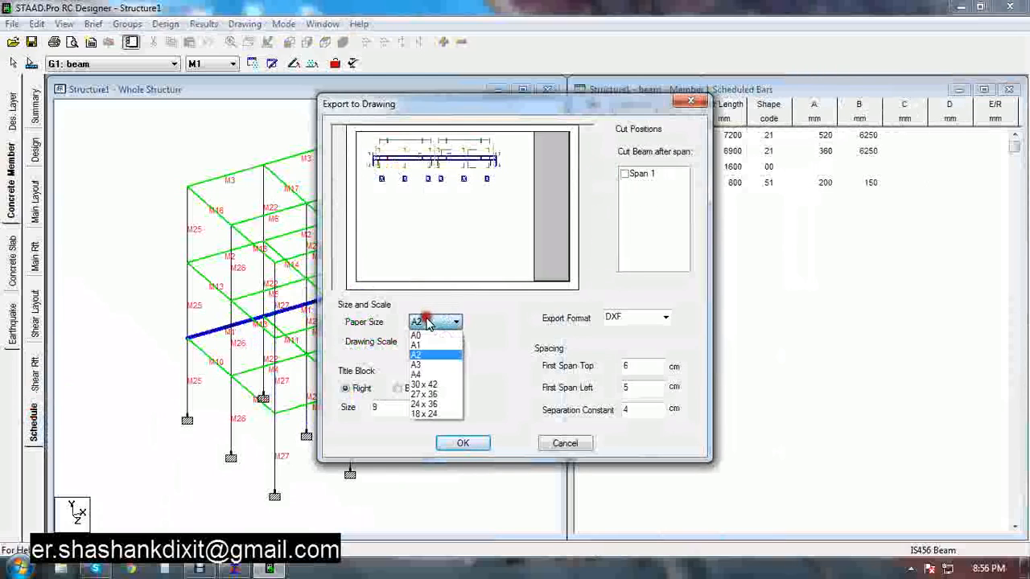
pyautogui.click(428, 322)
pyautogui.click(453, 344)
pyautogui.click(442, 344)
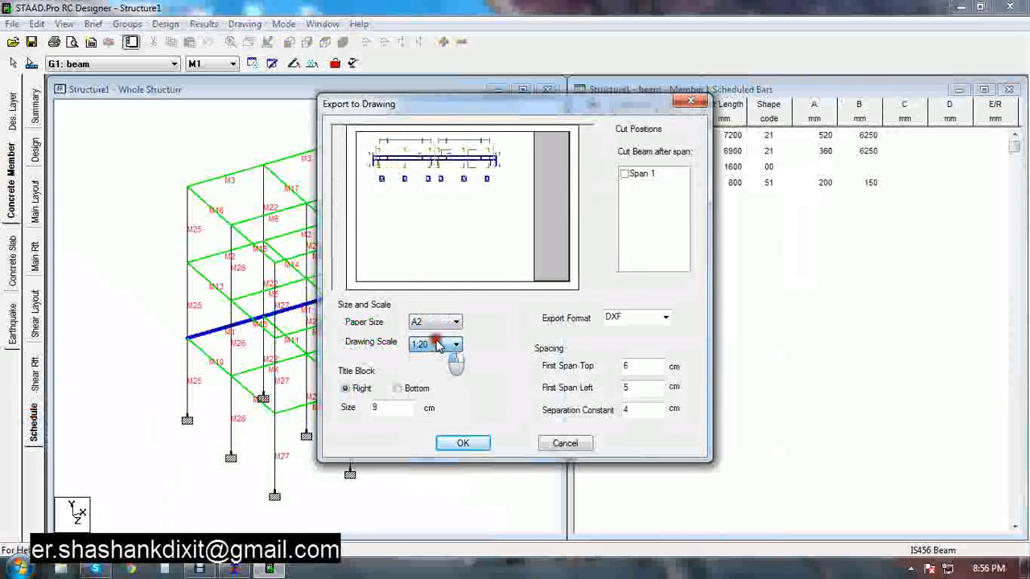
pyautogui.click(662, 315)
pyautogui.click(662, 316)
pyautogui.click(662, 315)
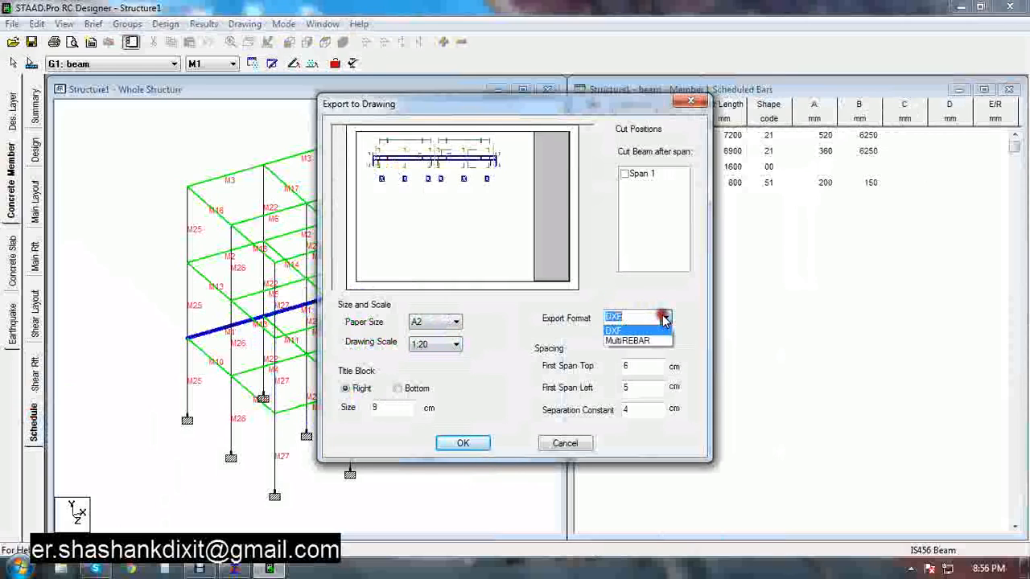
pyautogui.click(662, 315)
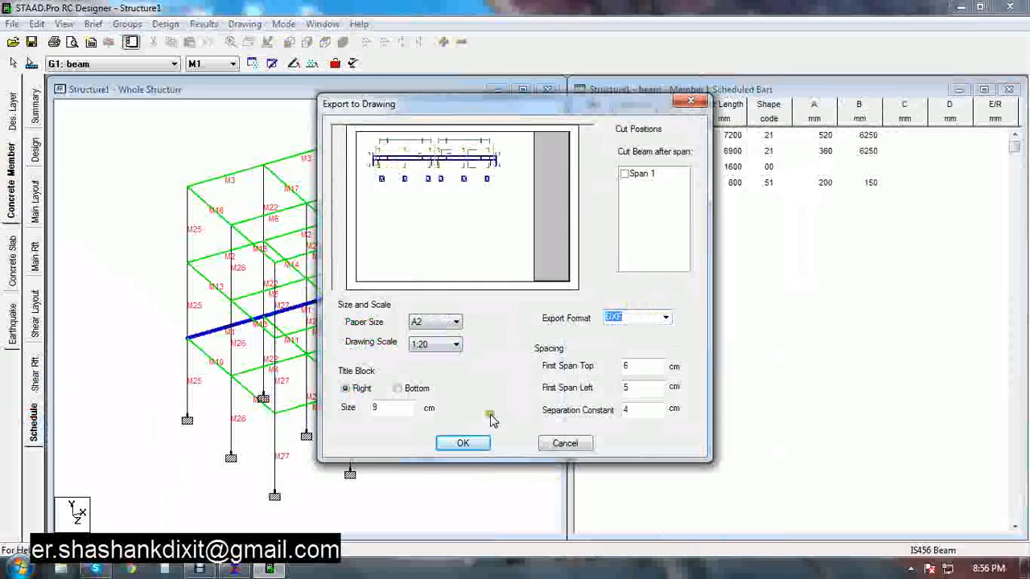
pyautogui.click(467, 443)
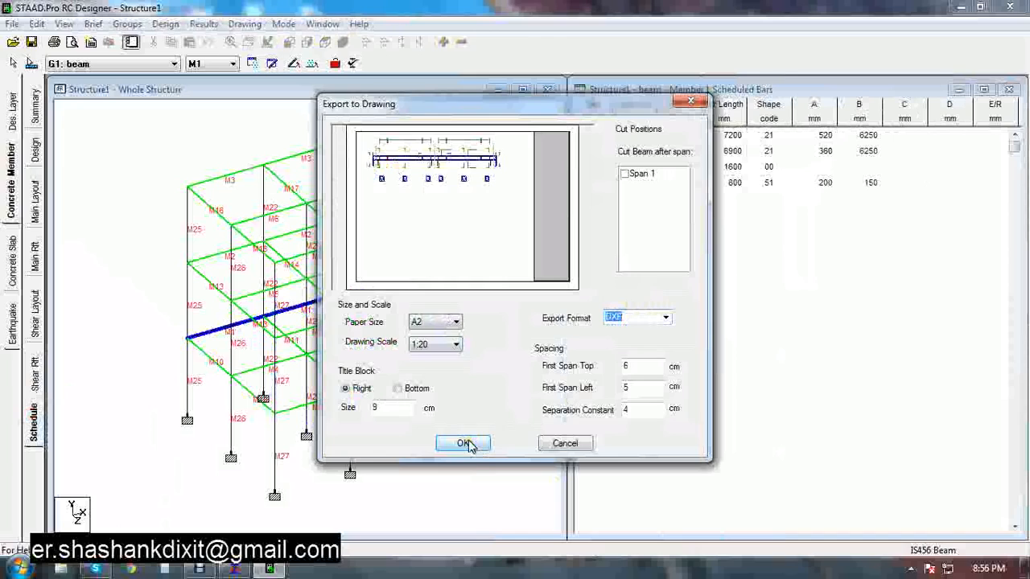
pyautogui.click(467, 443)
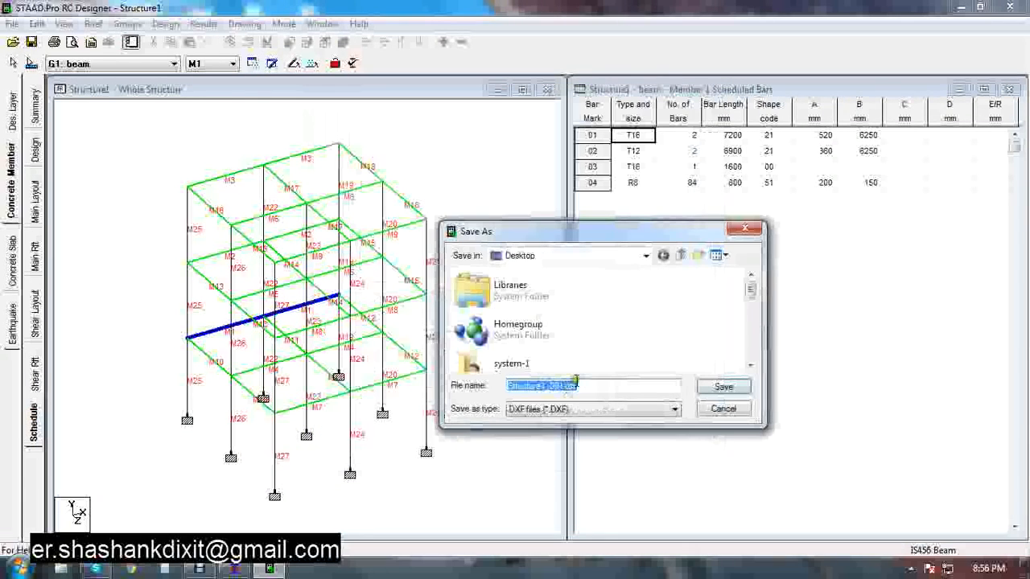
pyautogui.moveTo(756, 299); pyautogui.dragTo(740, 345)
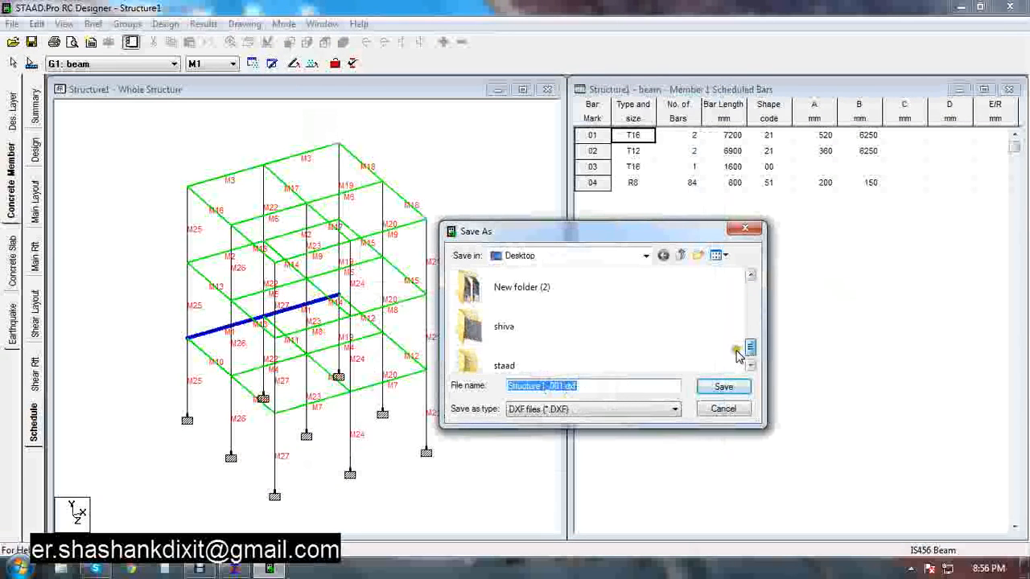
pyautogui.click(724, 385)
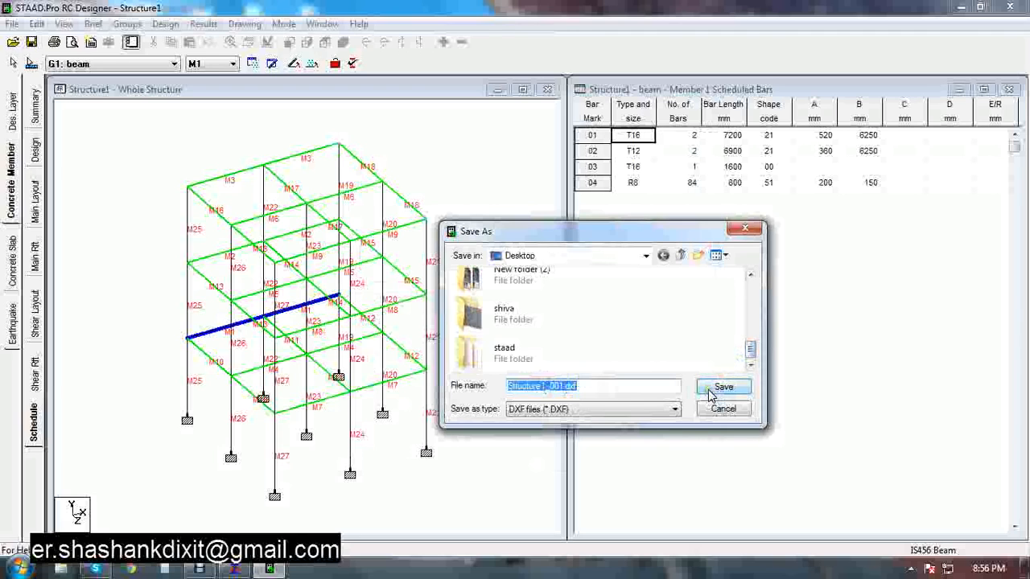
pyautogui.click(724, 412)
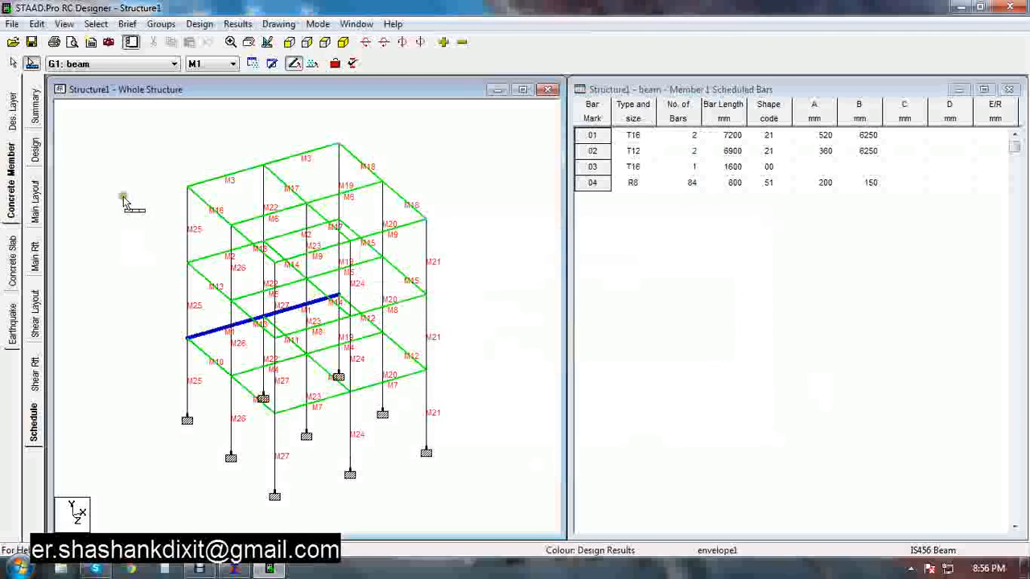
# Switch to the column group G2 and run the member design for all its columns, dismissing the design messages
pyautogui.click(34, 151)
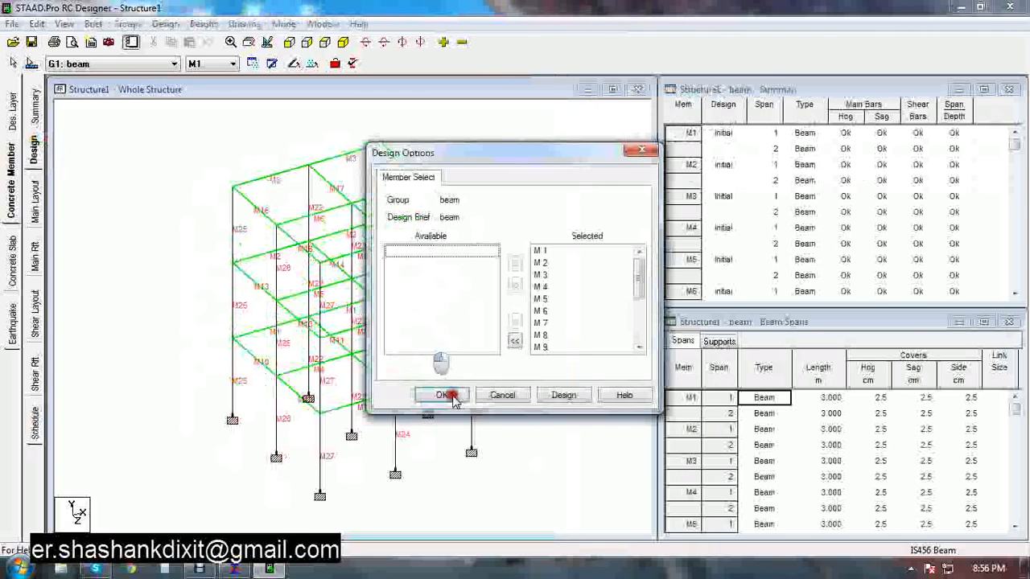
pyautogui.click(502, 395)
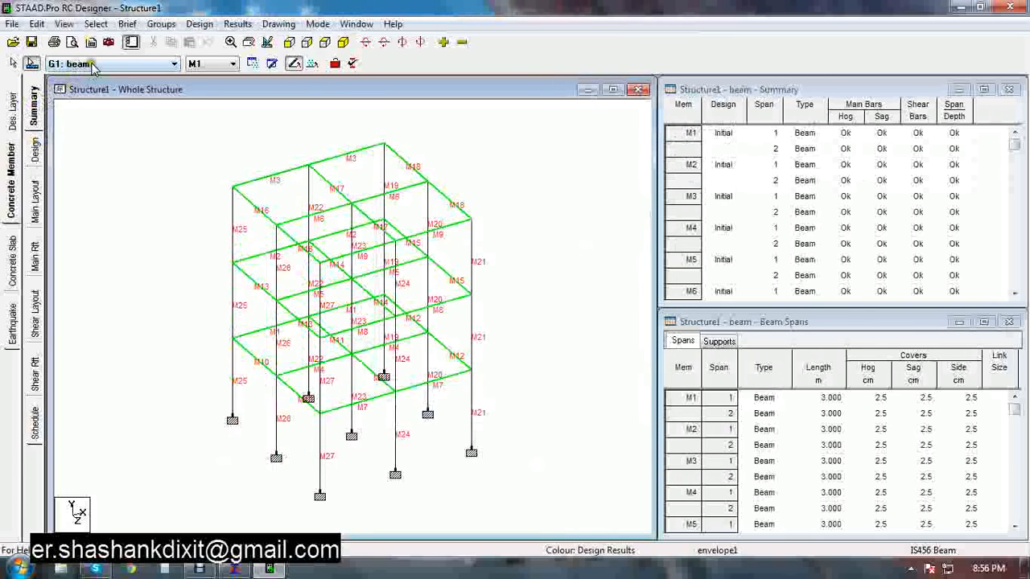
pyautogui.click(93, 64)
pyautogui.click(92, 84)
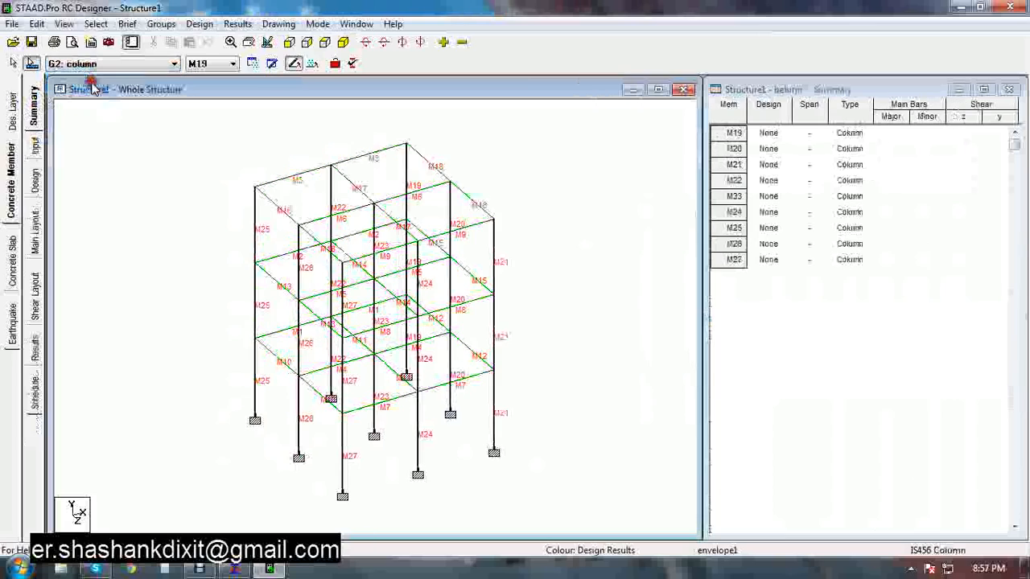
pyautogui.click(34, 184)
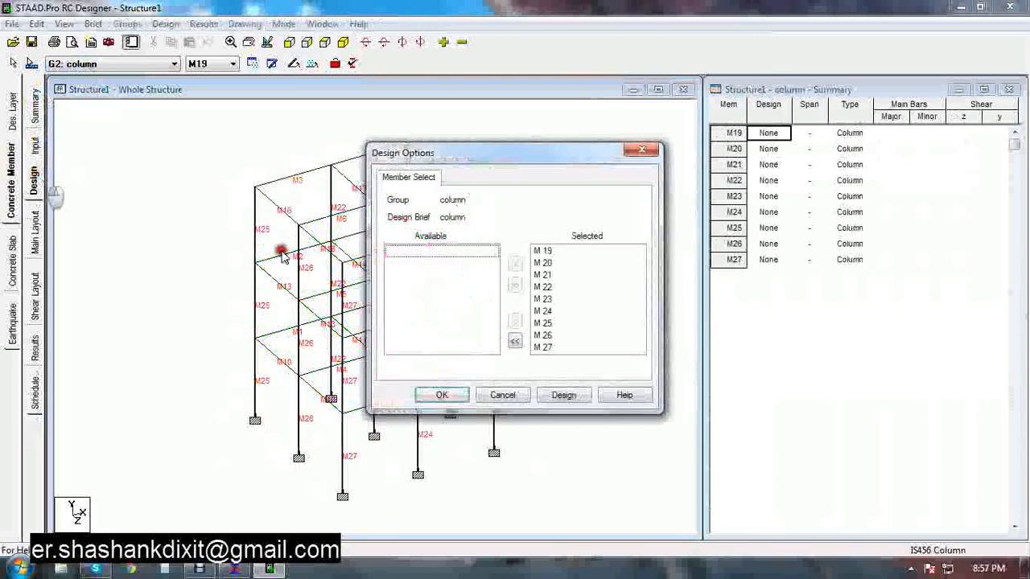
pyautogui.click(563, 395)
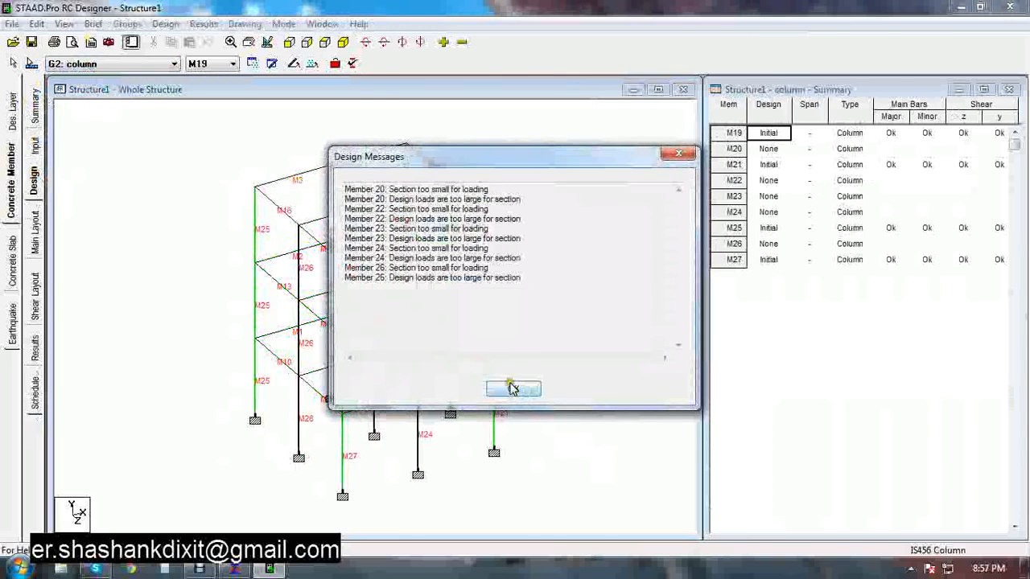
pyautogui.click(511, 389)
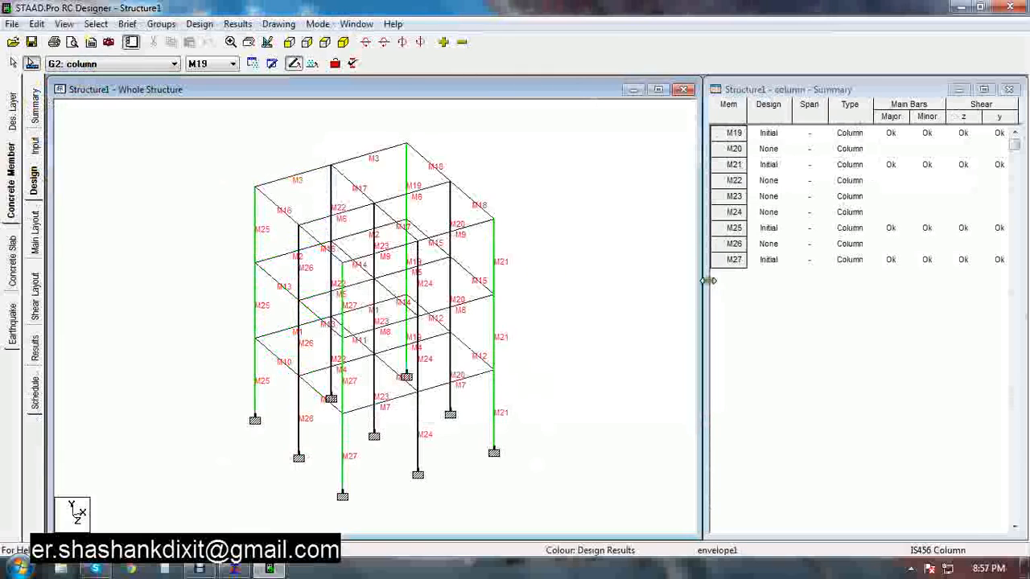
# Widen the column summary table and select each column row to locate it in the model, then restore the window layout
pyautogui.moveTo(706, 305); pyautogui.dragTo(555, 345)
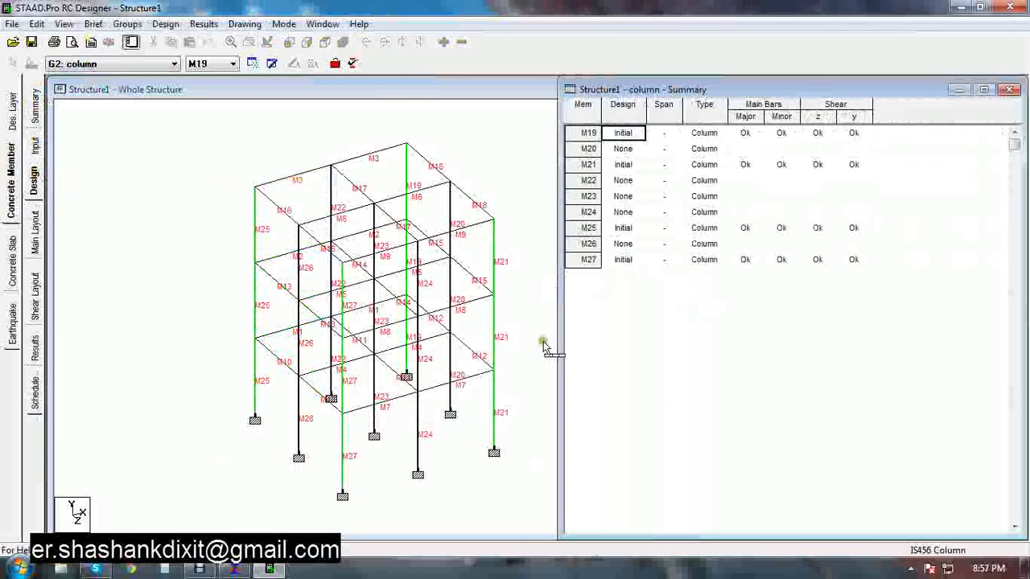
pyautogui.click(593, 134)
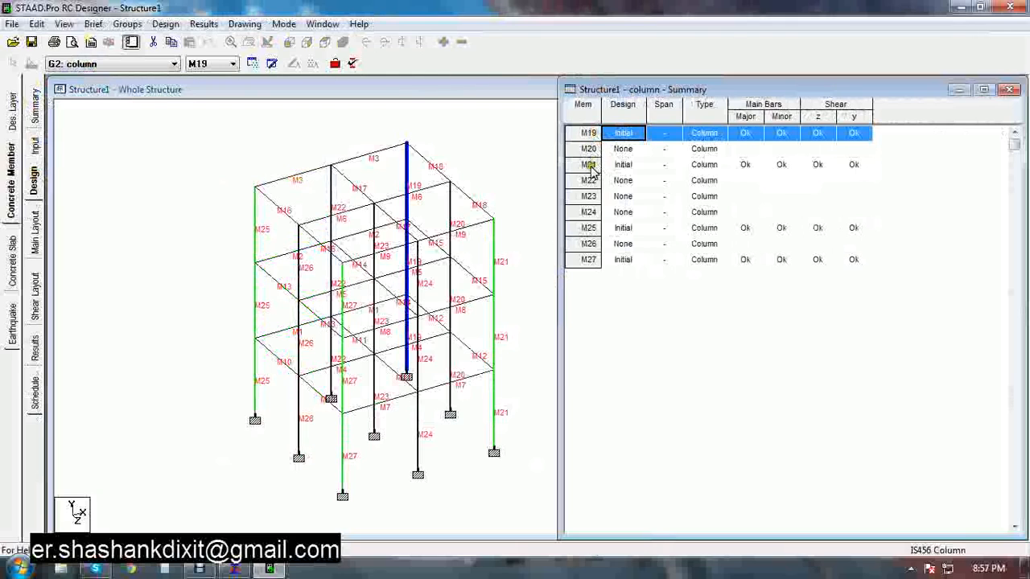
pyautogui.click(590, 167)
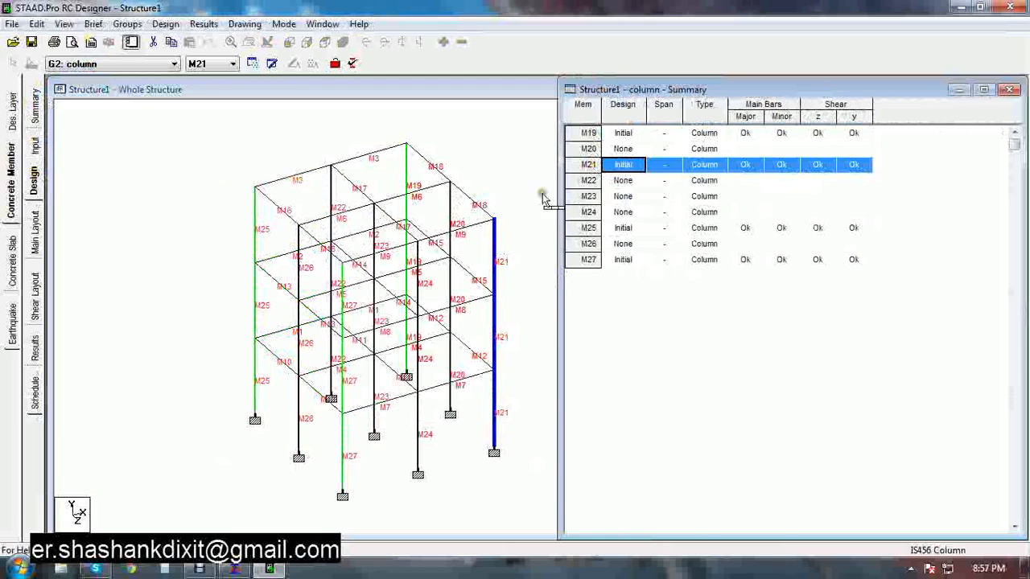
pyautogui.click(590, 150)
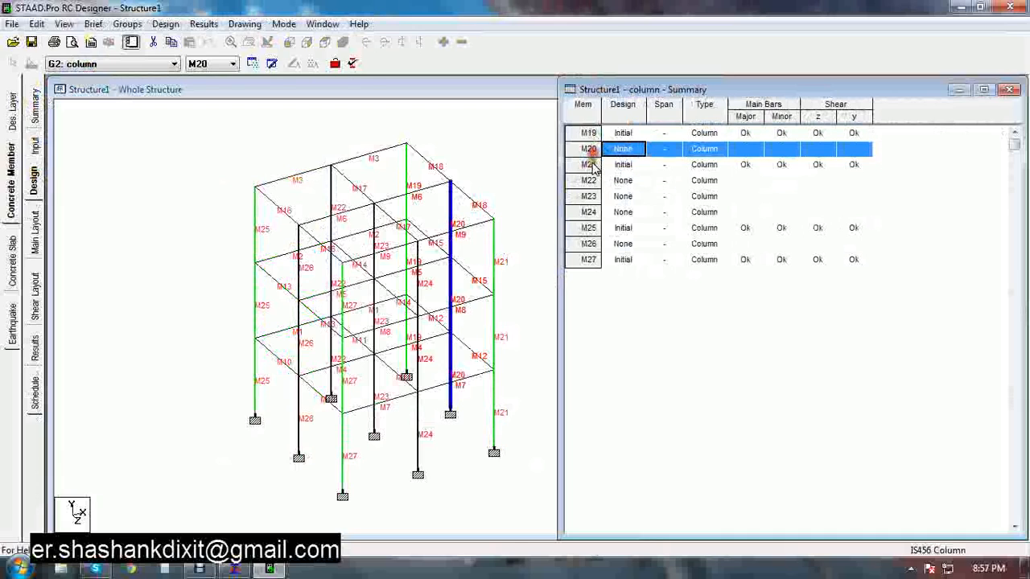
pyautogui.click(587, 182)
pyautogui.click(587, 198)
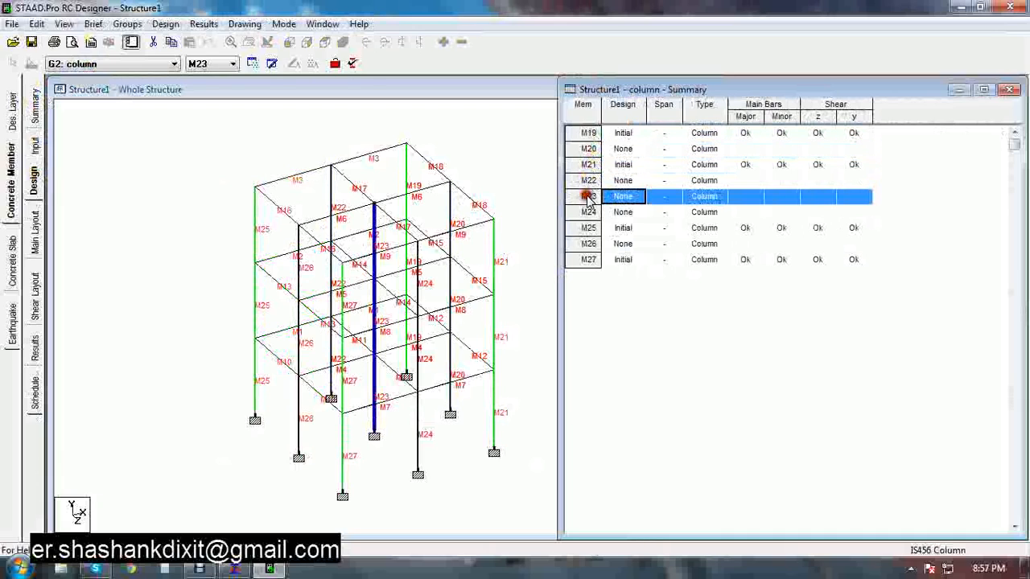
pyautogui.click(588, 214)
pyautogui.click(589, 244)
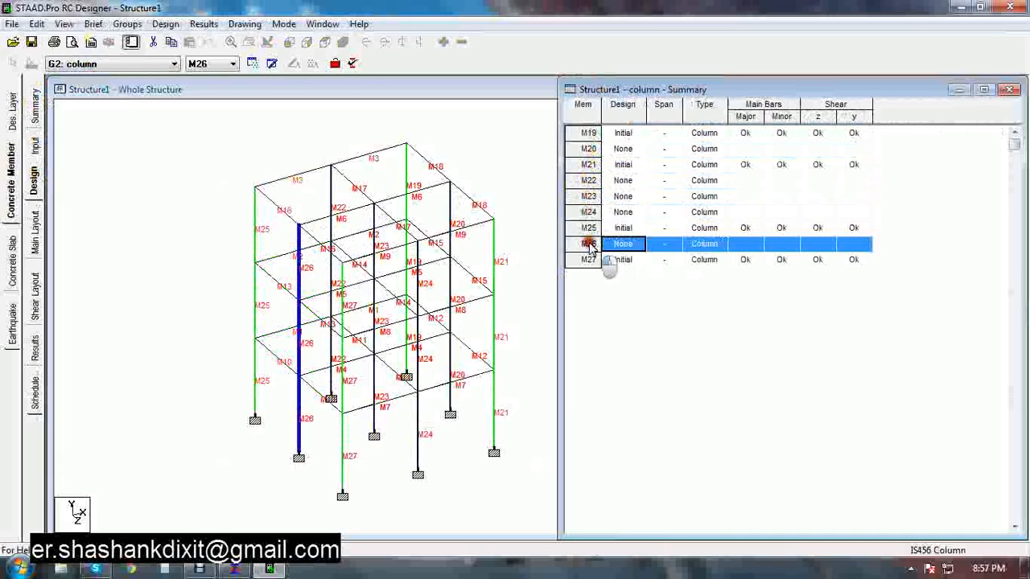
pyautogui.click(494, 157)
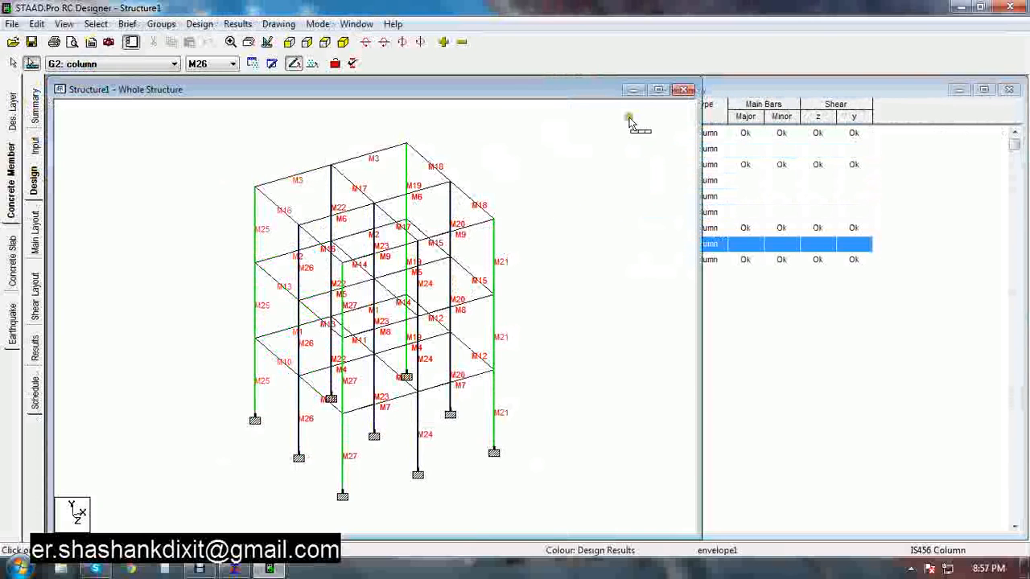
pyautogui.moveTo(697, 198); pyautogui.dragTo(551, 177)
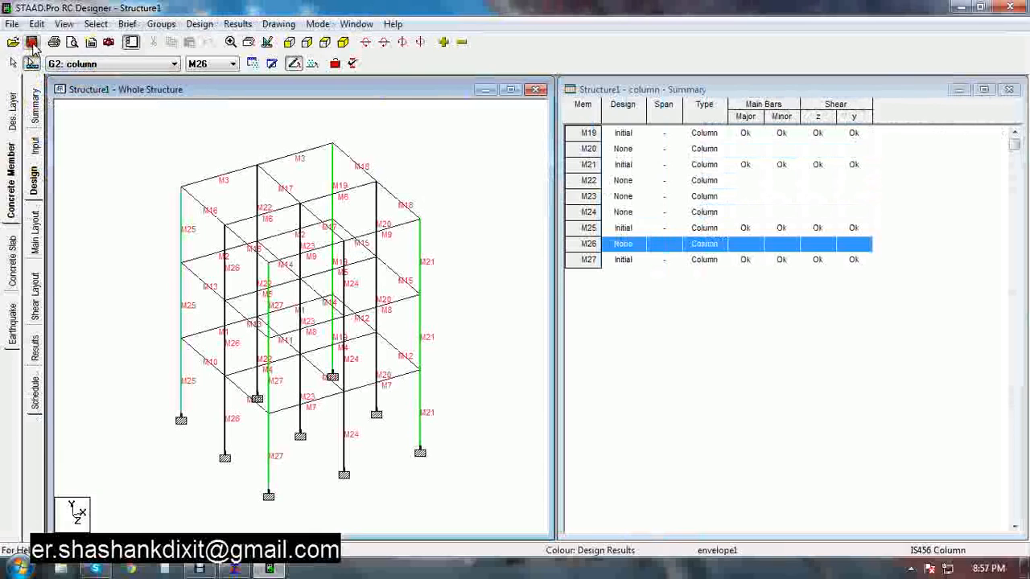
# Return to STAAD.Pro and define a new rectangular concrete section with YD 0.35 m and ZD 0.35 m
pyautogui.click(1009, 7)
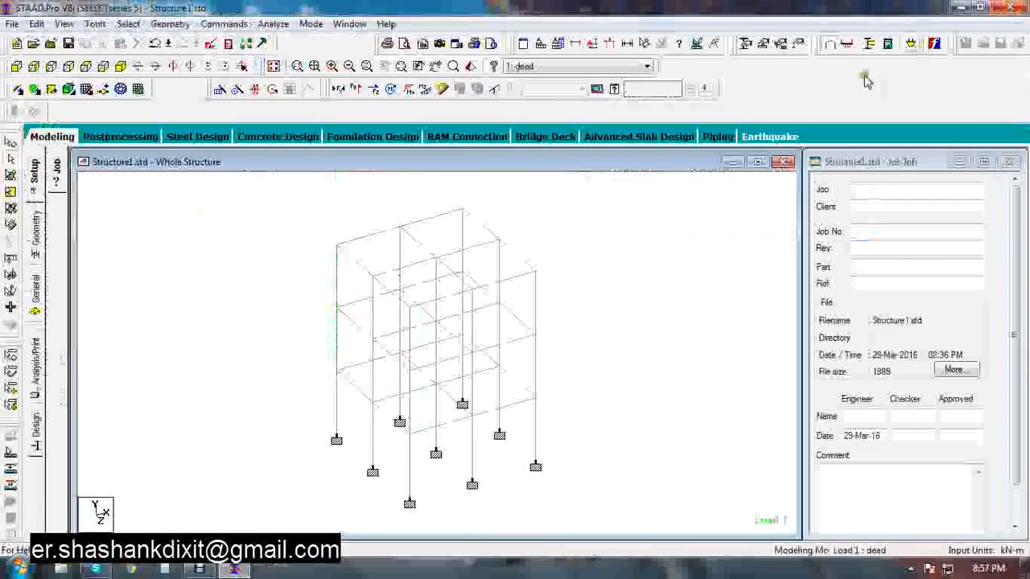
pyautogui.click(35, 296)
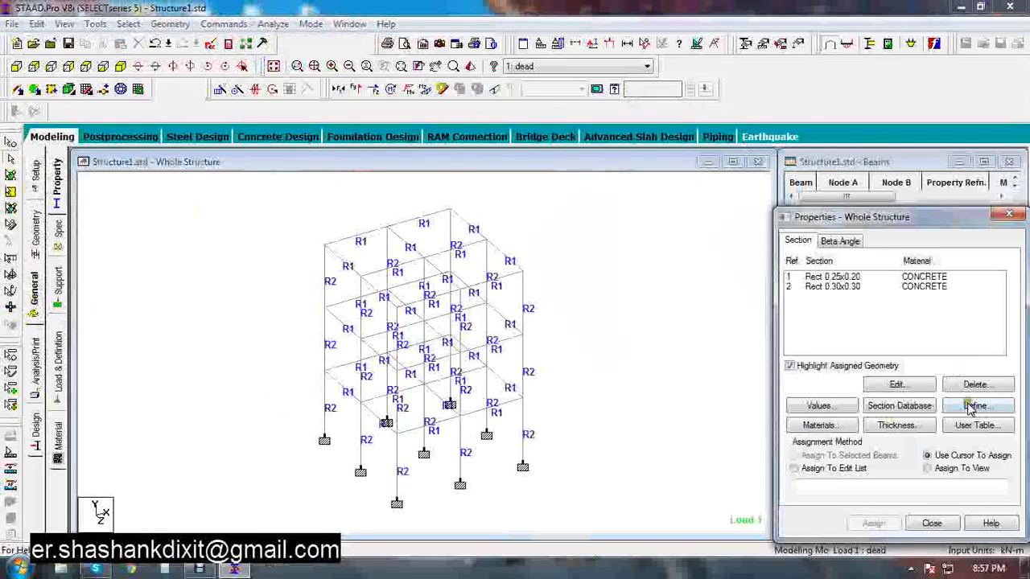
pyautogui.click(974, 405)
pyautogui.click(299, 165)
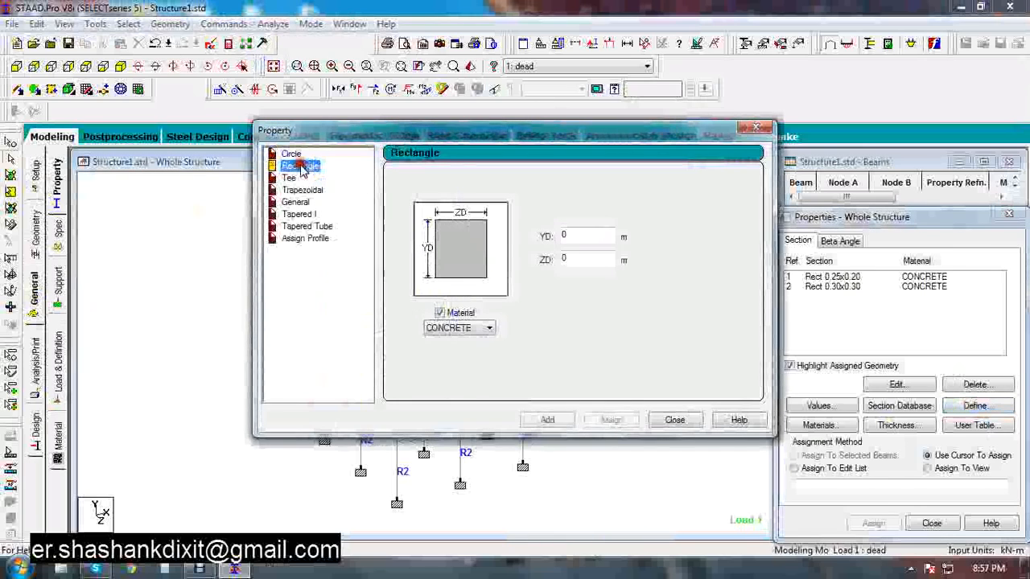
pyautogui.click(587, 237)
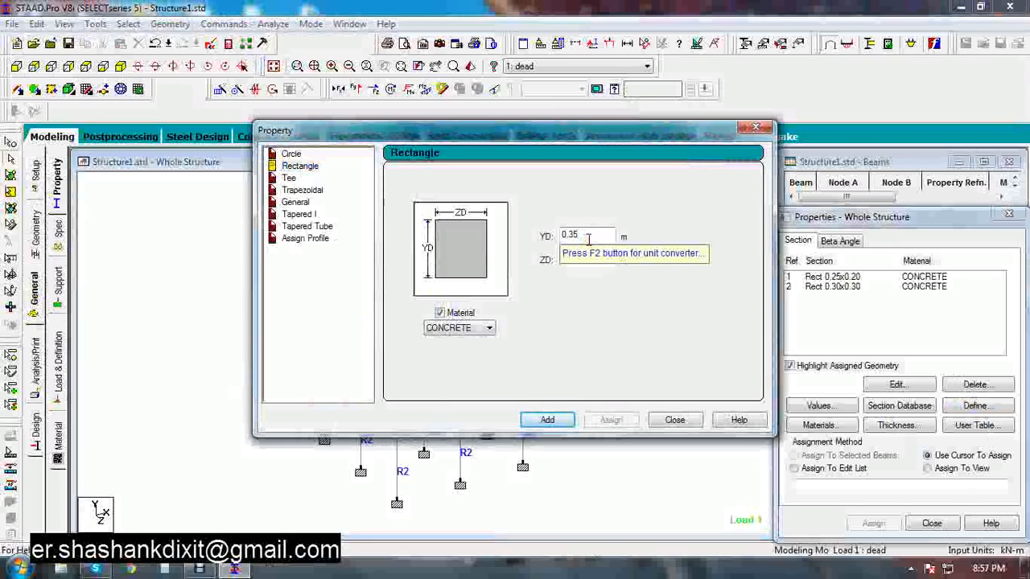
pyautogui.press('Tab')
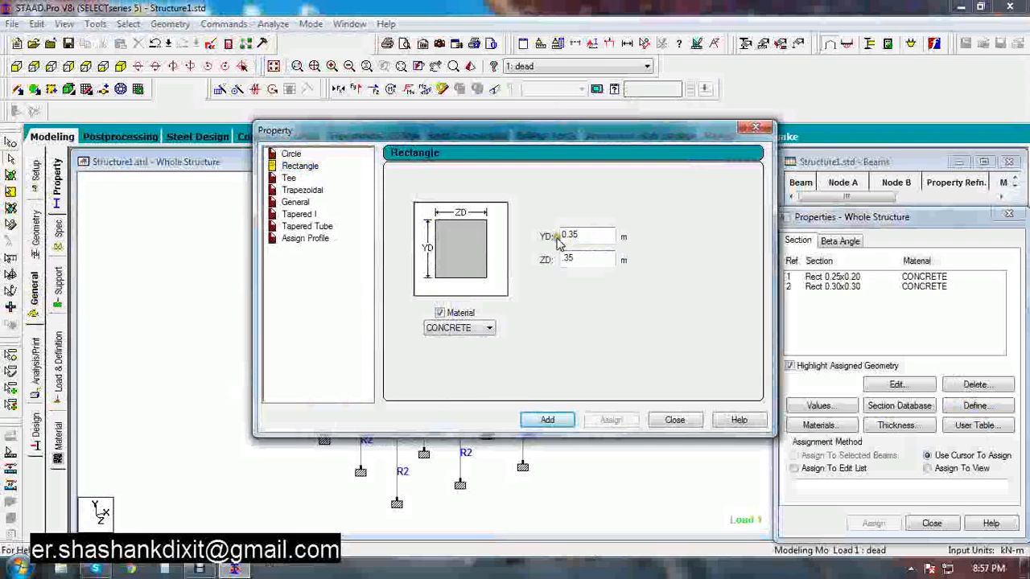
pyautogui.click(547, 419)
pyautogui.click(672, 419)
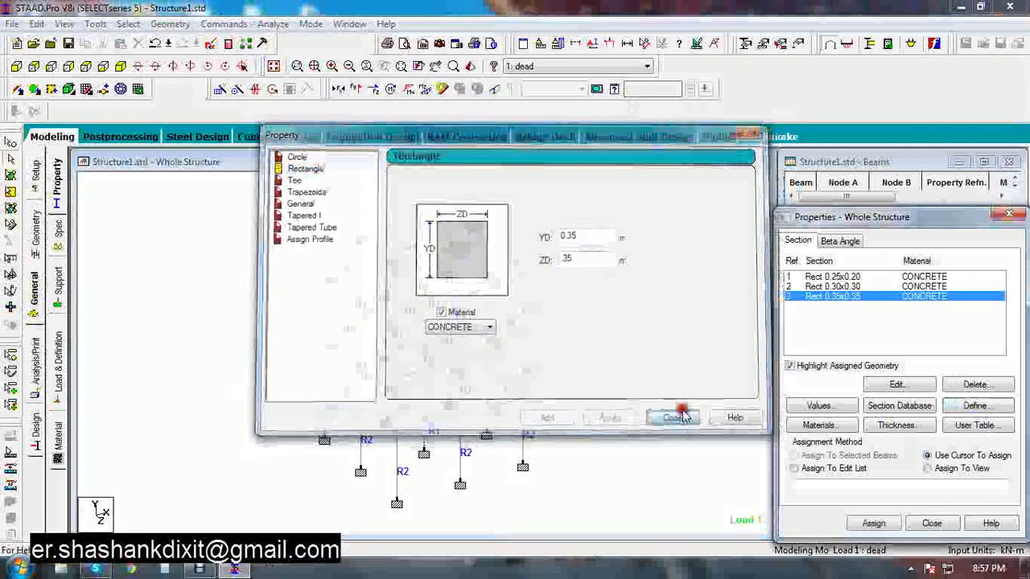
# Select the inner columns from the top view and assign the 0.35 x 0.35 section to them, deleting the old result files
pyautogui.click(103, 67)
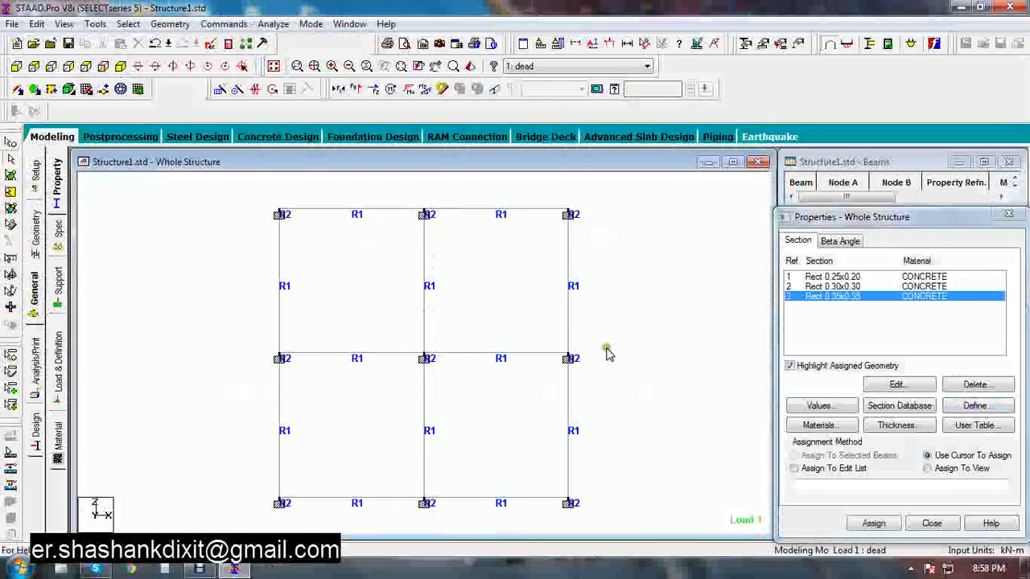
pyautogui.moveTo(591, 342); pyautogui.dragTo(544, 357)
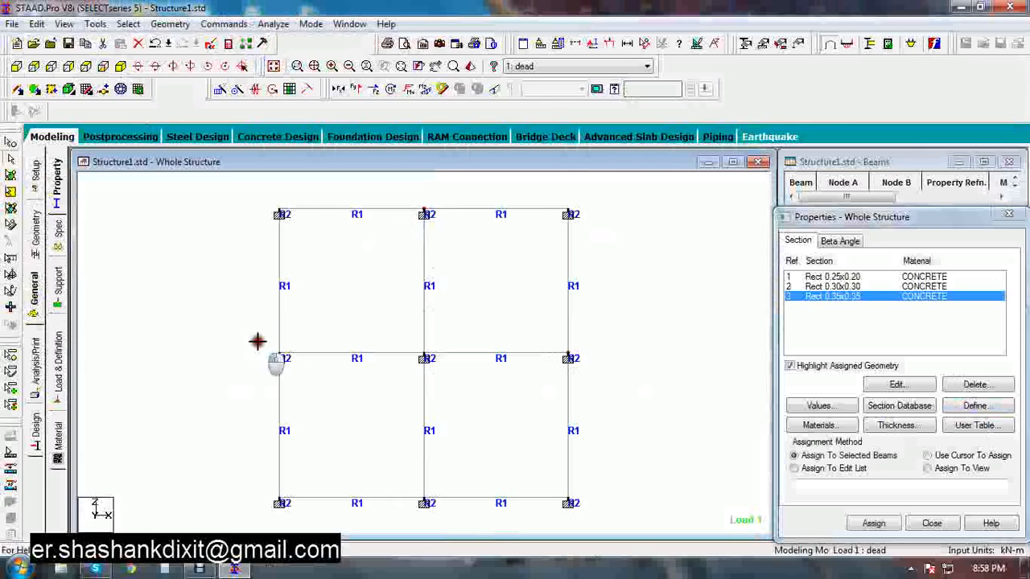
pyautogui.moveTo(257, 342); pyautogui.dragTo(302, 372)
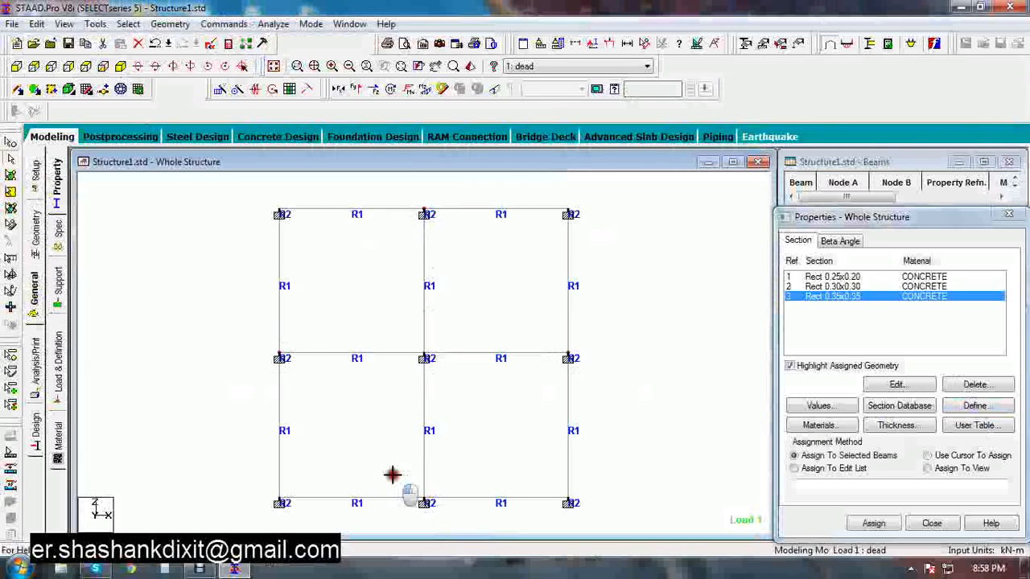
pyautogui.moveTo(392, 474); pyautogui.dragTo(394, 474)
pyautogui.moveTo(441, 332); pyautogui.dragTo(392, 365)
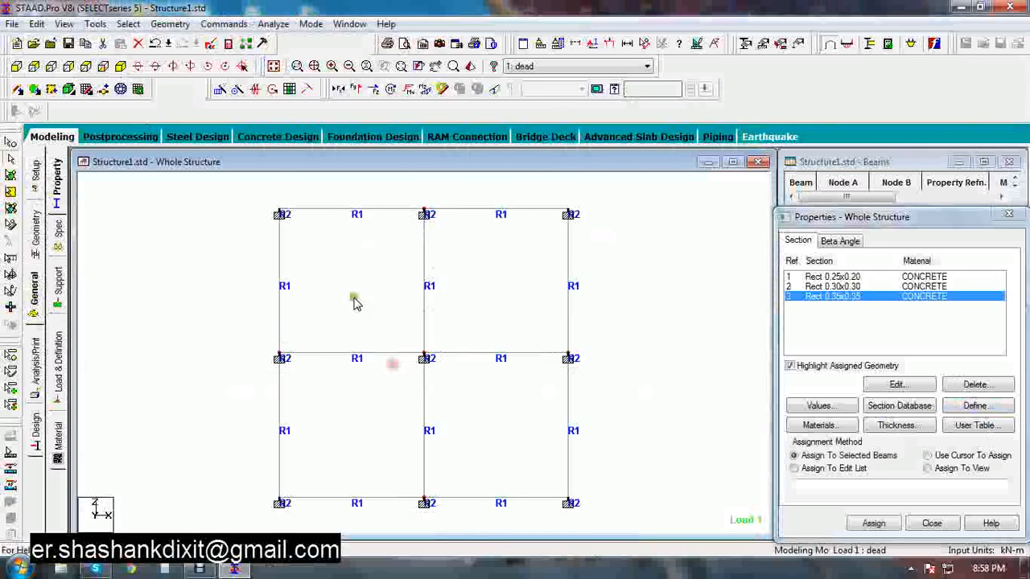
pyautogui.click(119, 66)
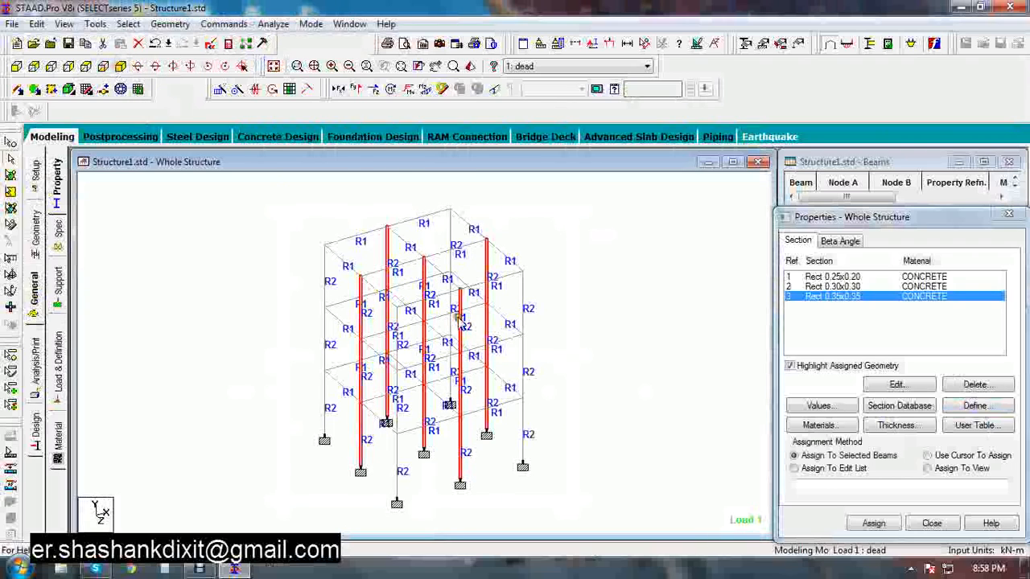
pyautogui.click(871, 521)
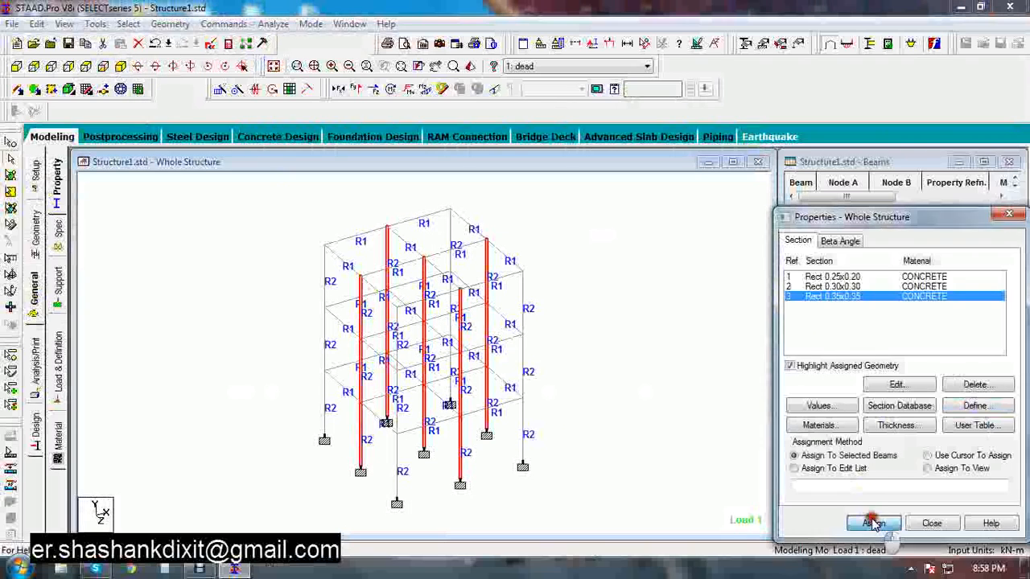
pyautogui.click(891, 421)
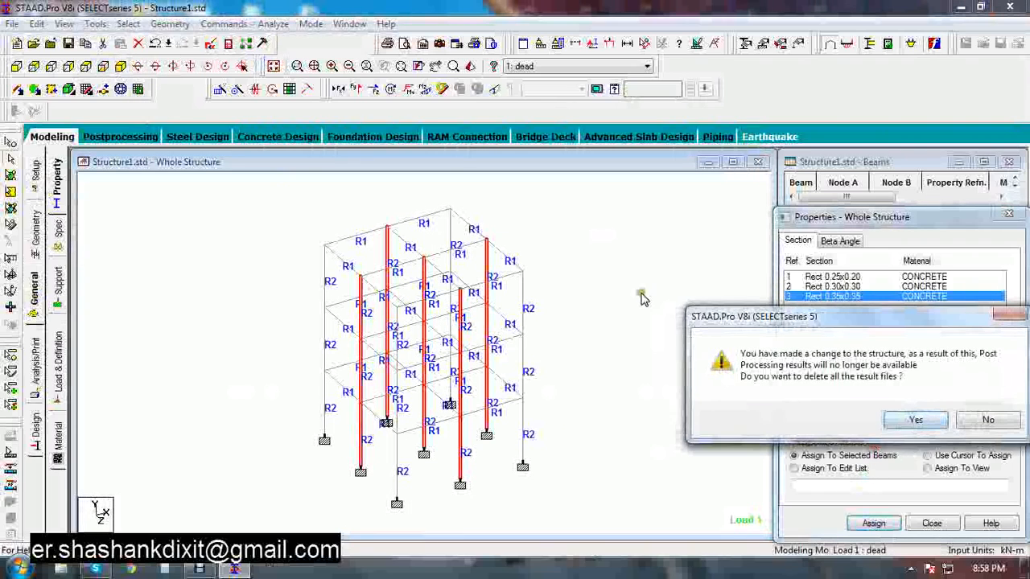
pyautogui.click(893, 420)
pyautogui.click(658, 333)
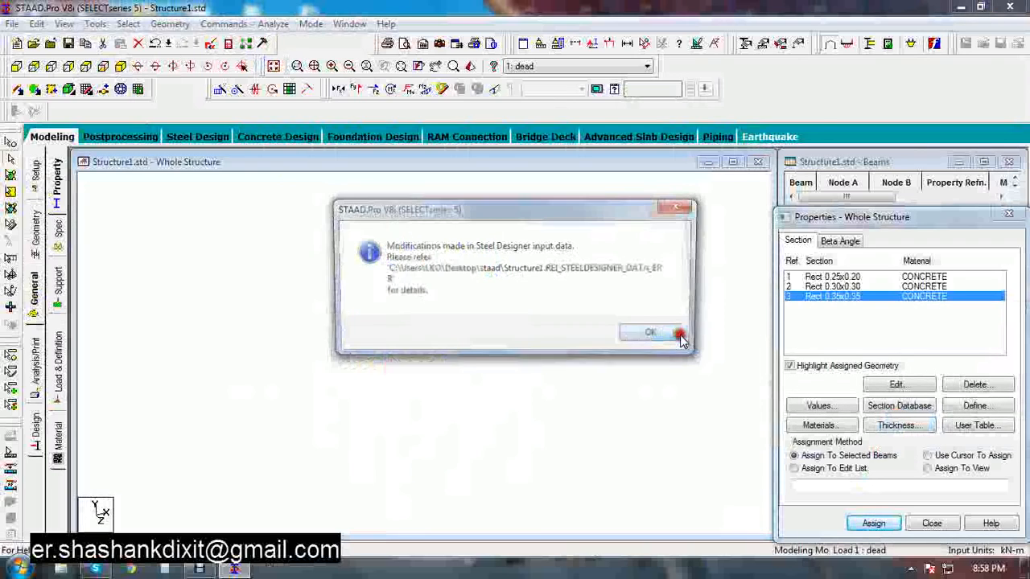
pyautogui.click(656, 335)
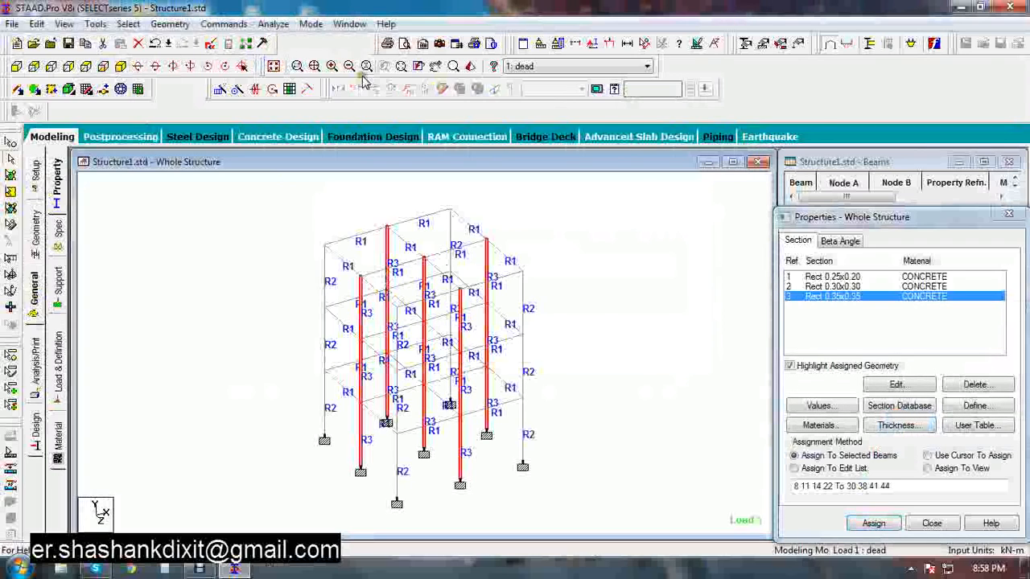
# Save the modified model and run the analysis again
pyautogui.click(270, 25)
pyautogui.click(297, 40)
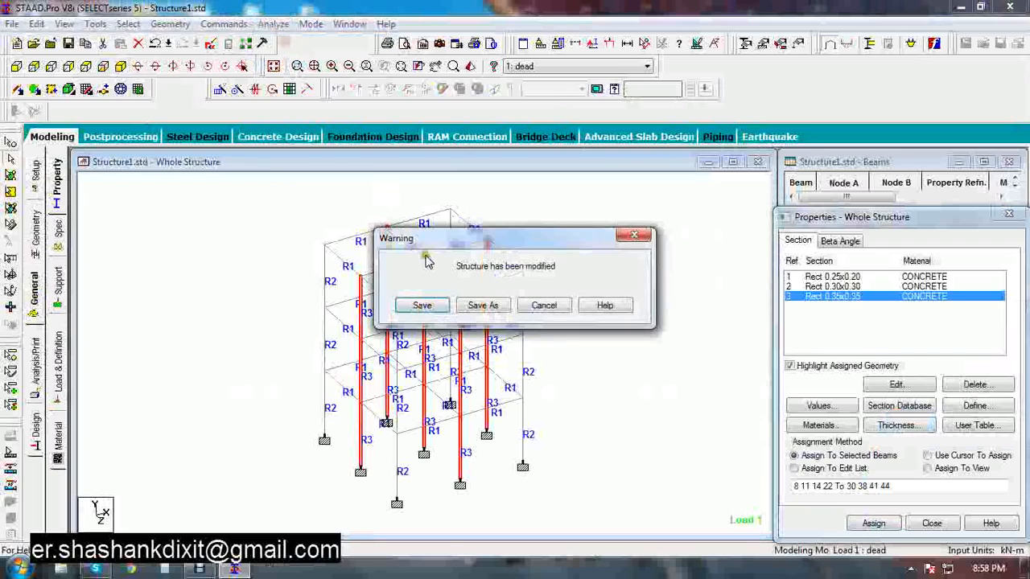
pyautogui.click(427, 303)
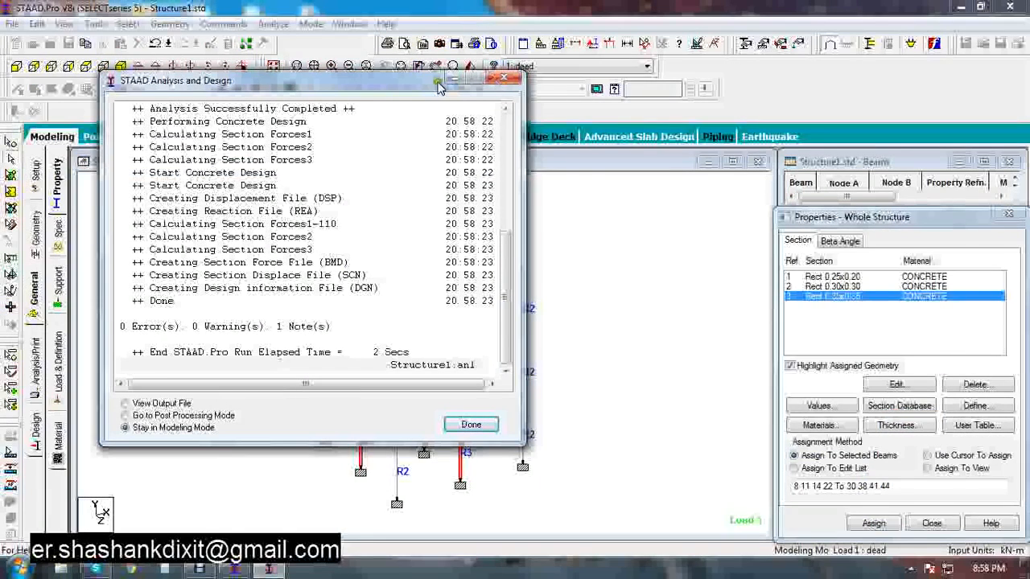
pyautogui.click(504, 80)
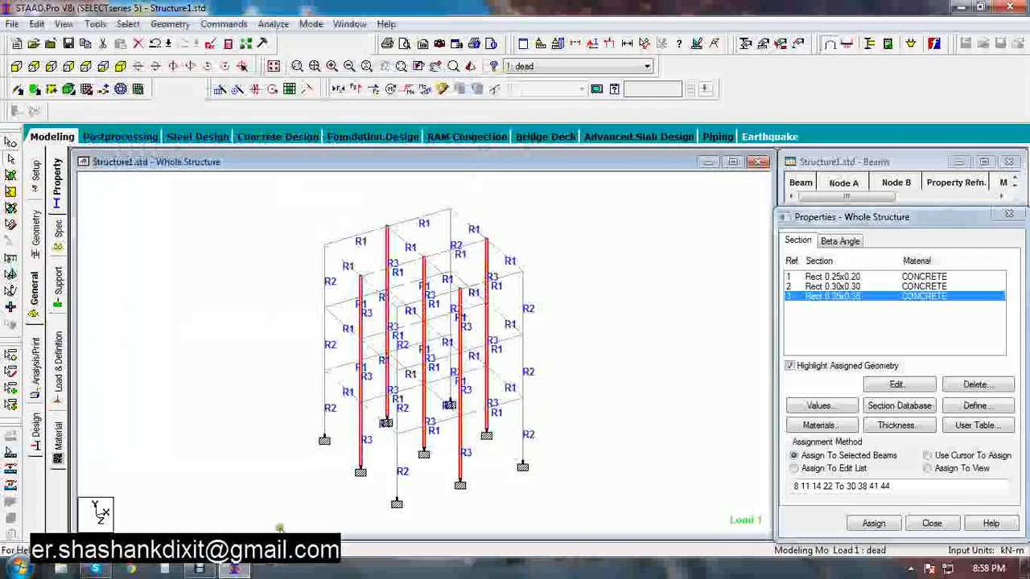
# Open the re-analysed model in the RC Designer and browse its concrete member and design layer pages
pyautogui.click(278, 138)
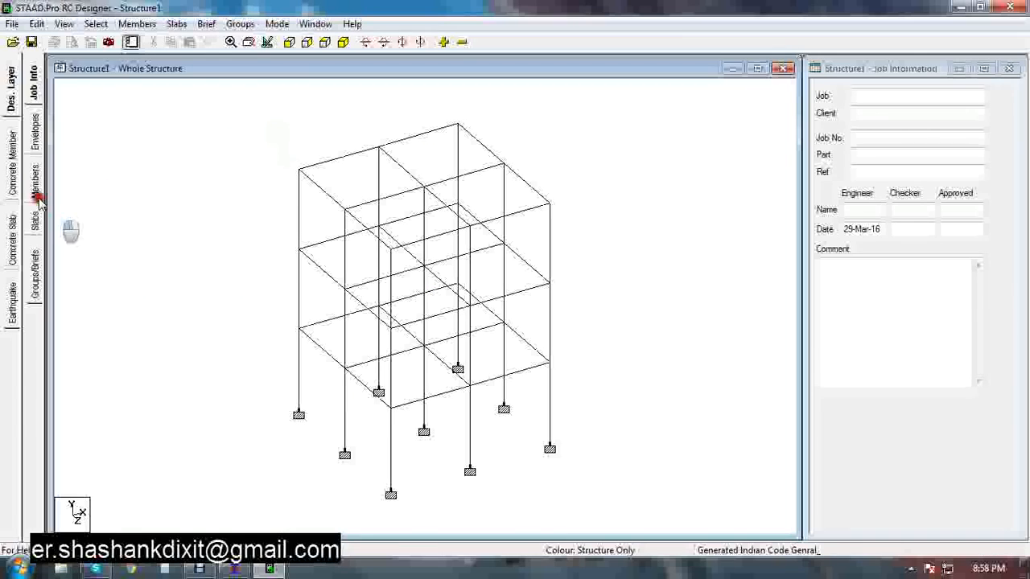
pyautogui.click(11, 172)
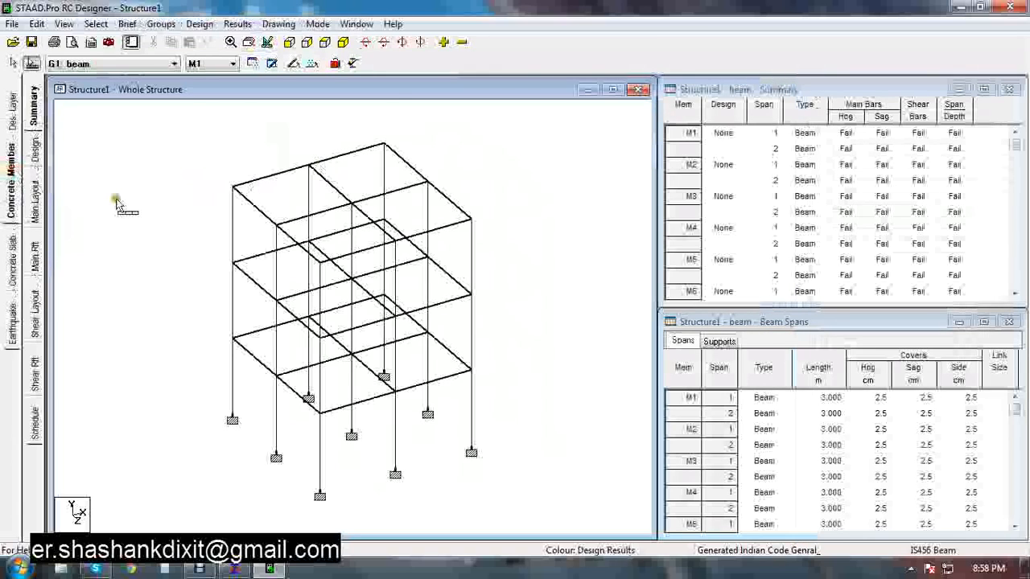
pyautogui.click(12, 113)
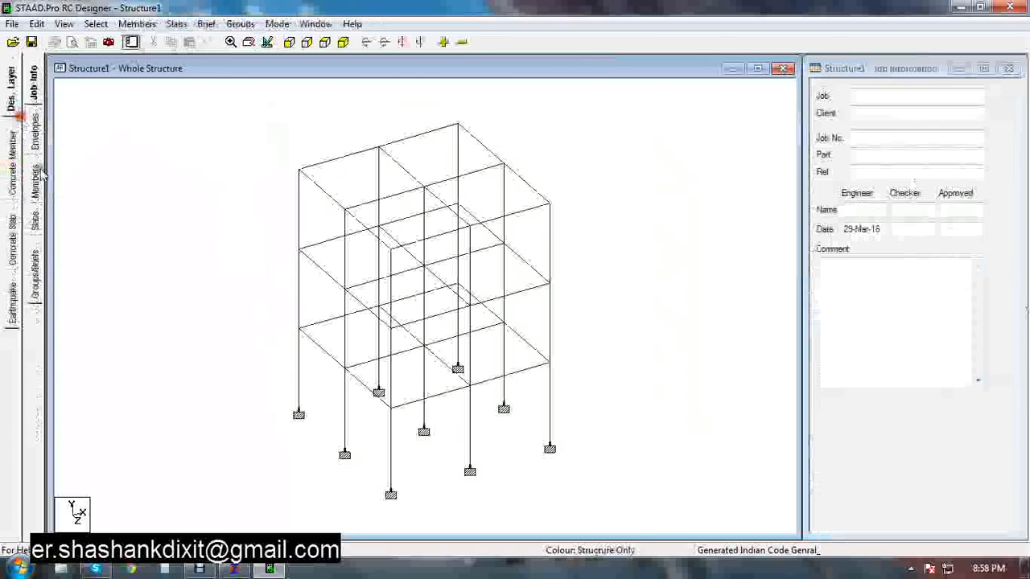
# Open the column design group from the groups and briefs page to inspect its members' analysis and design sections
pyautogui.click(35, 188)
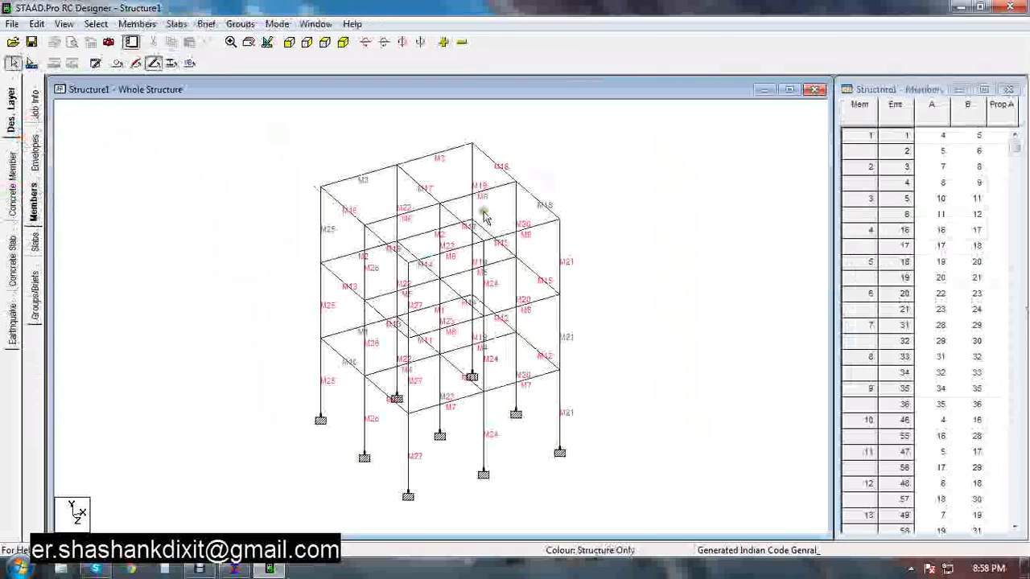
pyautogui.click(37, 274)
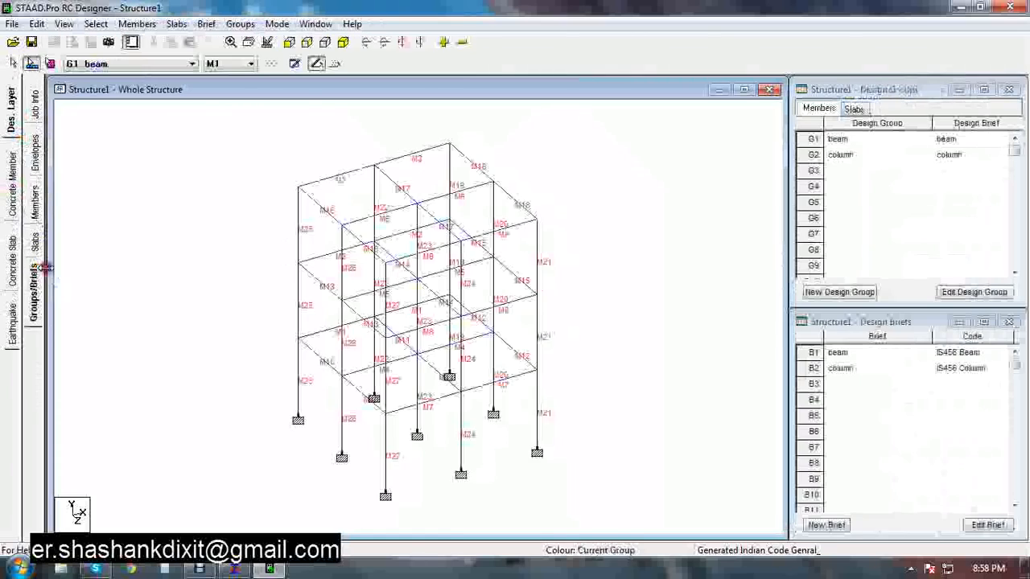
pyautogui.doubleClick(812, 155)
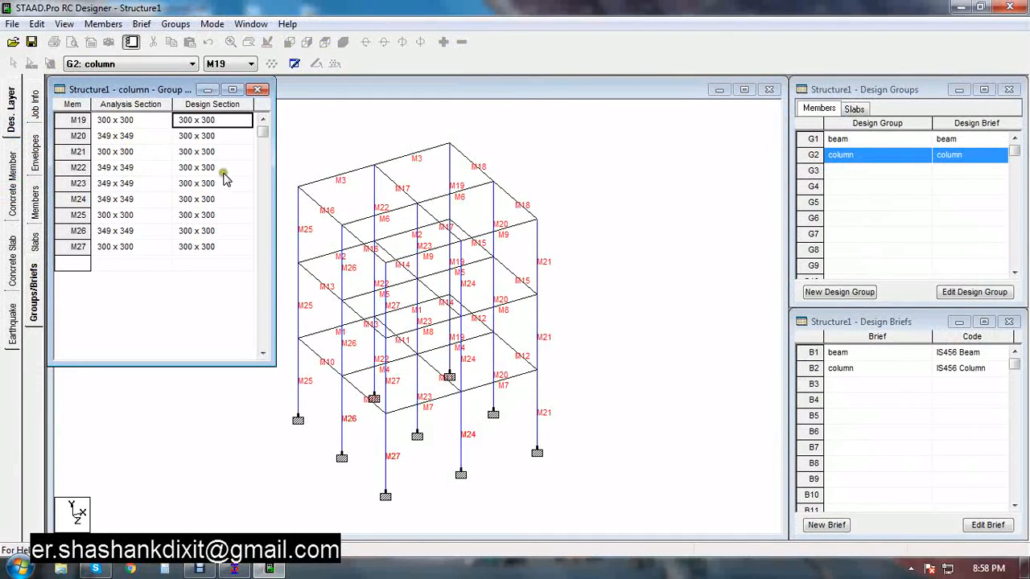
pyautogui.moveTo(275, 190); pyautogui.dragTo(295, 182)
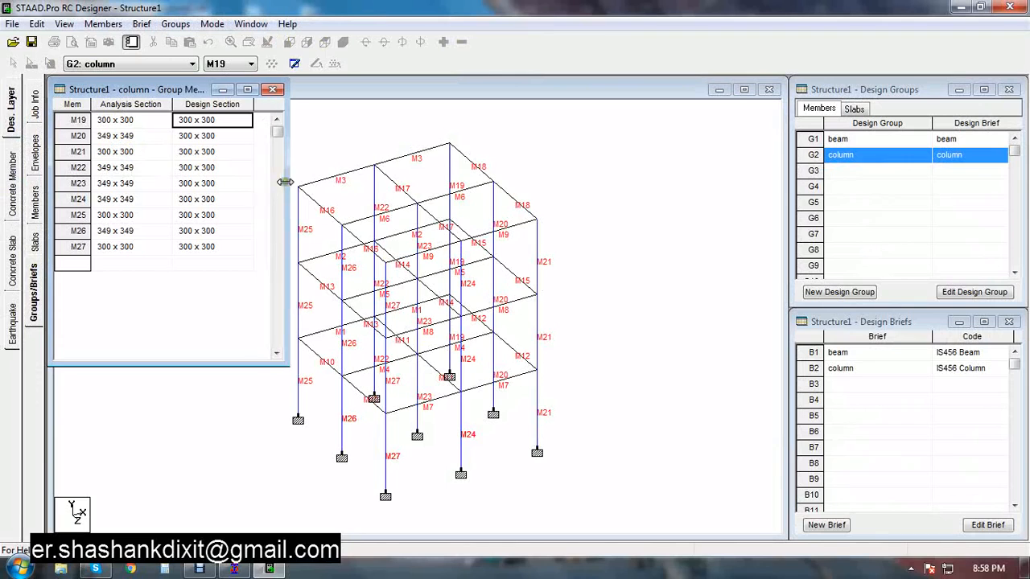
pyautogui.click(277, 90)
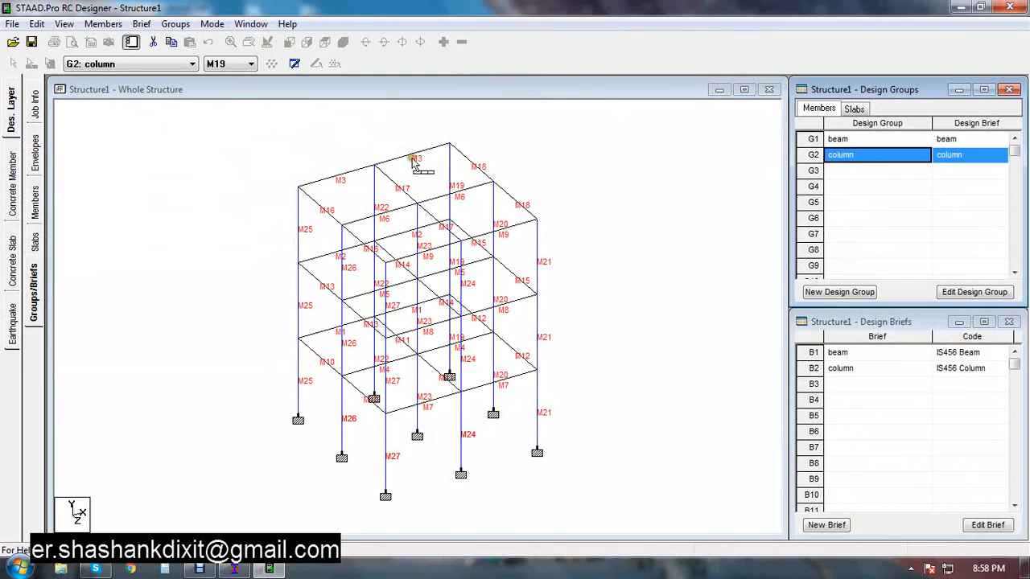
# Run the concrete member design for all members of the column group and widen the column summary window
pyautogui.click(12, 173)
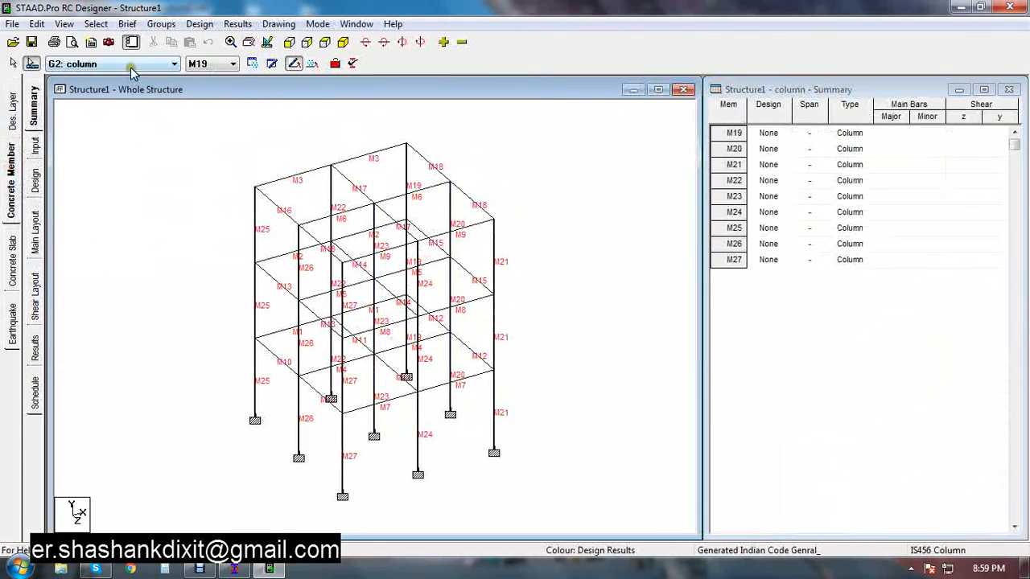
pyautogui.click(36, 182)
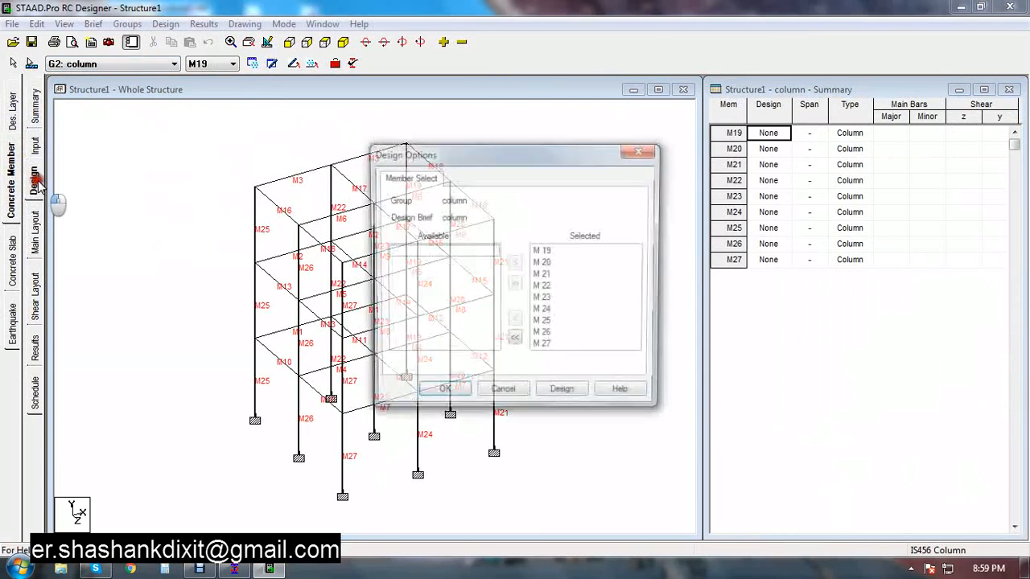
pyautogui.click(566, 390)
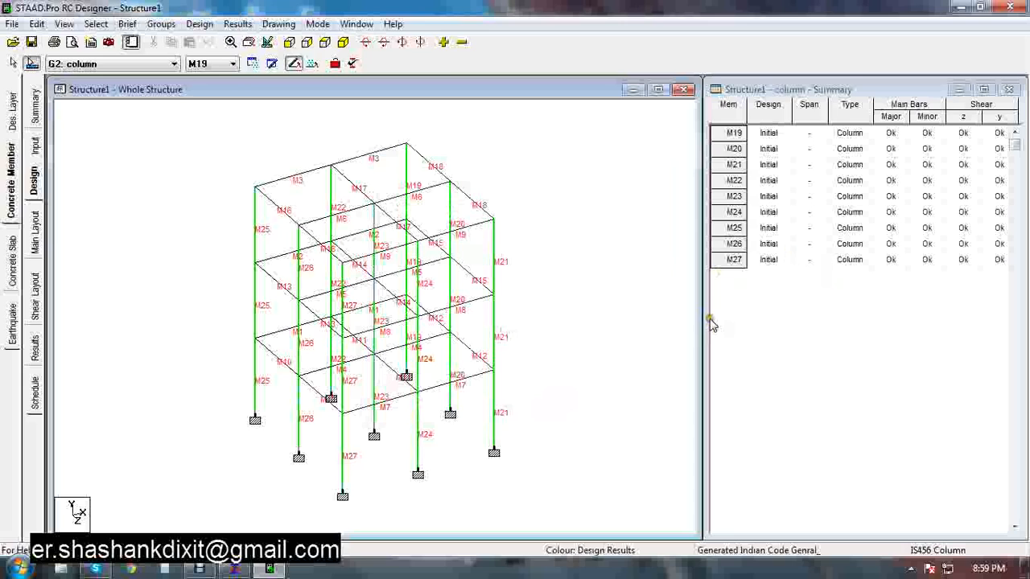
pyautogui.moveTo(711, 324); pyautogui.dragTo(654, 322)
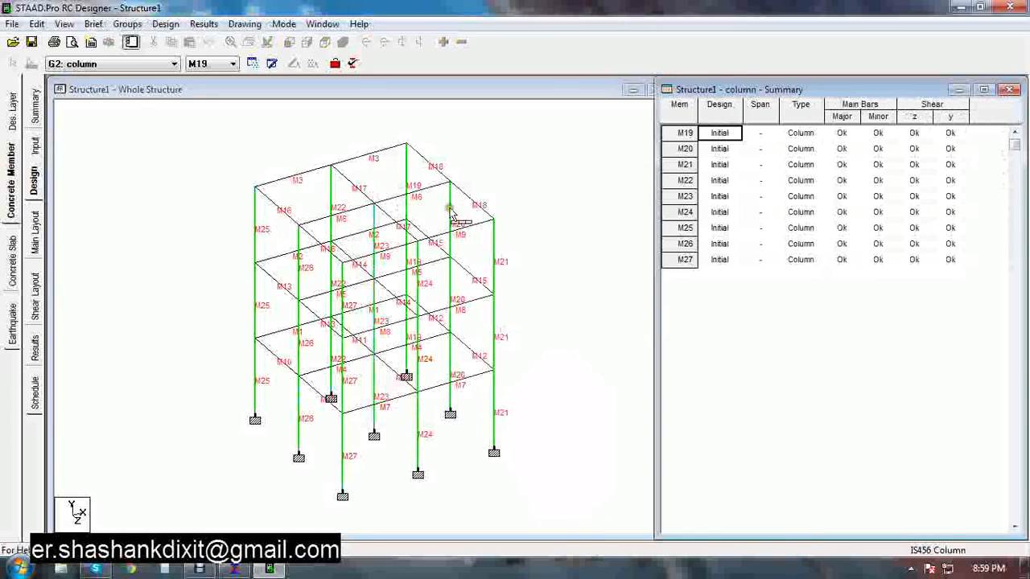